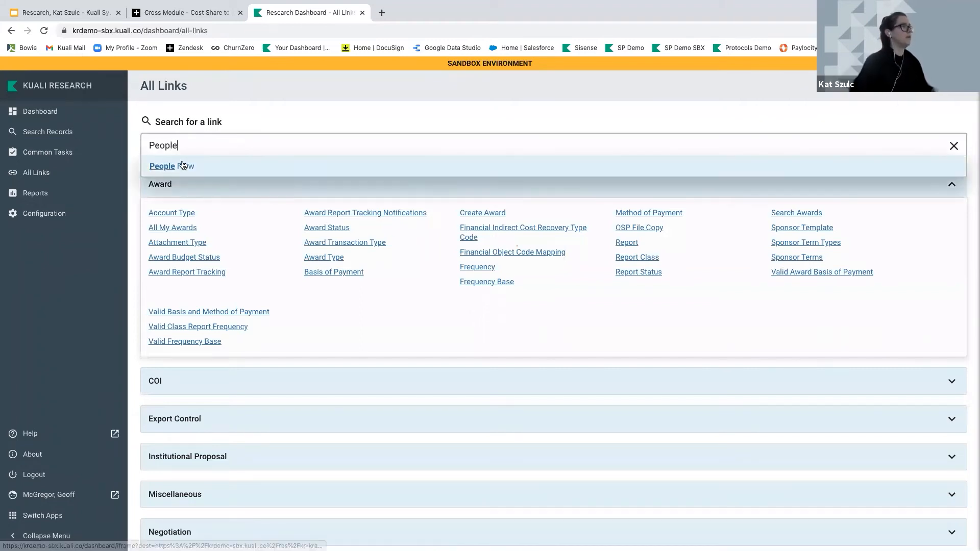
# List all existing People Flows in the People Flow lookup
pyautogui.click(181, 165)
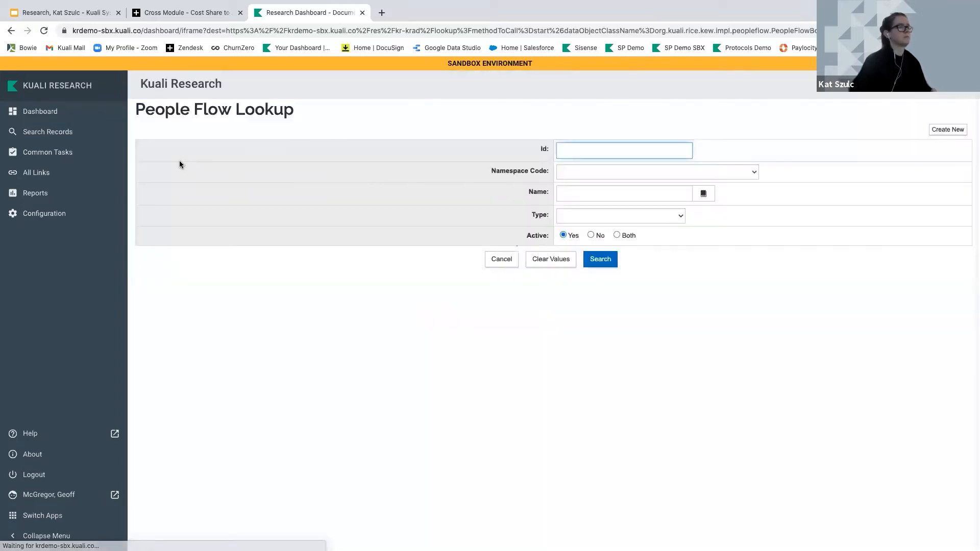
pyautogui.click(601, 263)
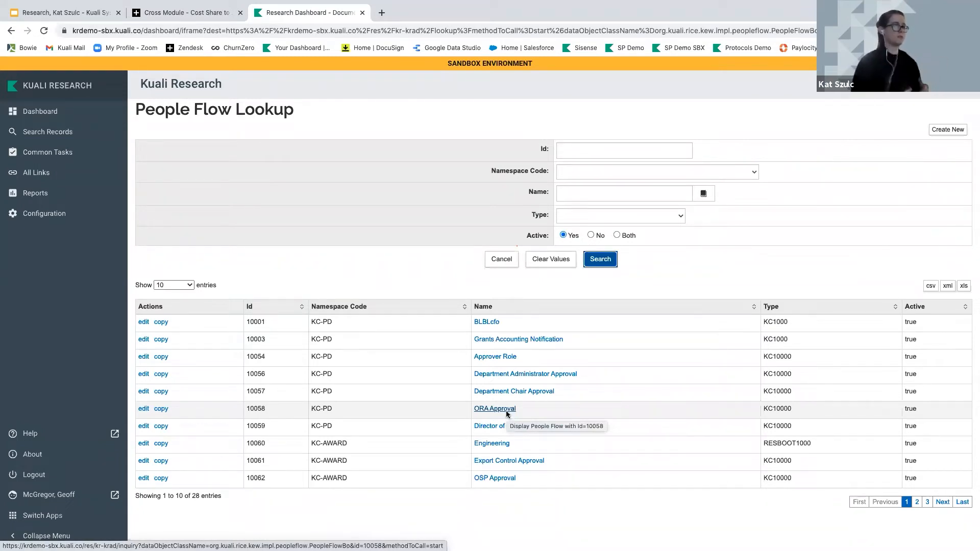
pyautogui.scroll(1, 506, 411)
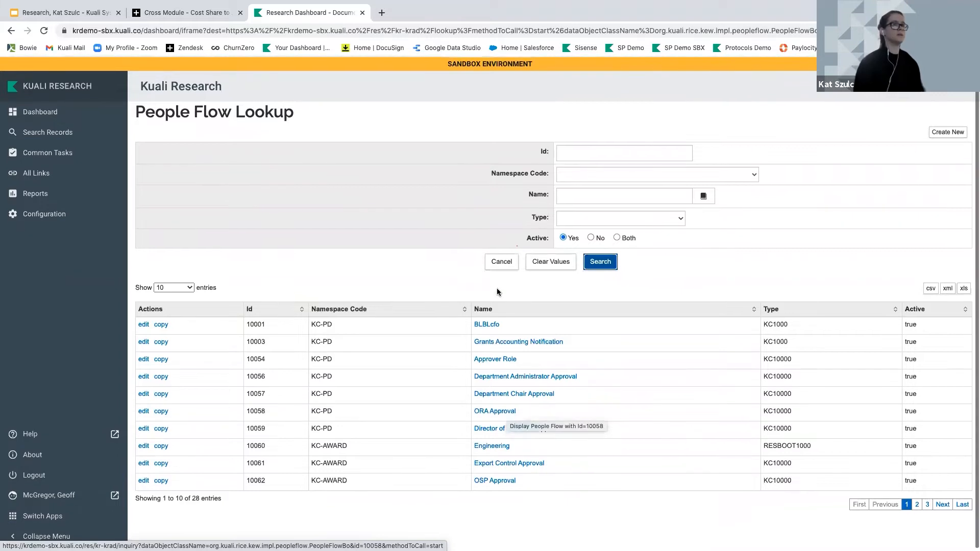
# Open a new People Flow creation form in a separate tab with the sidebar collapsed
pyautogui.rightClick(941, 130)
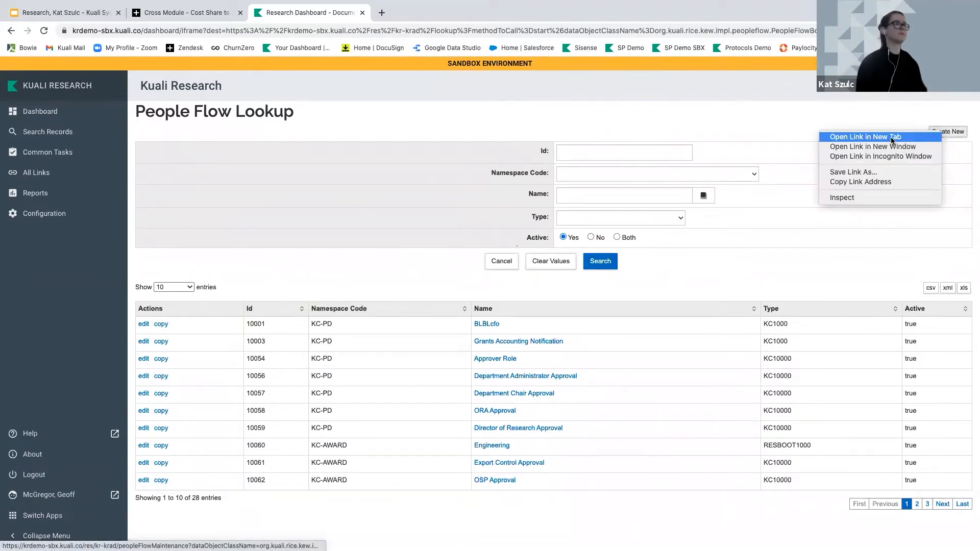
pyautogui.click(888, 137)
pyautogui.click(392, 12)
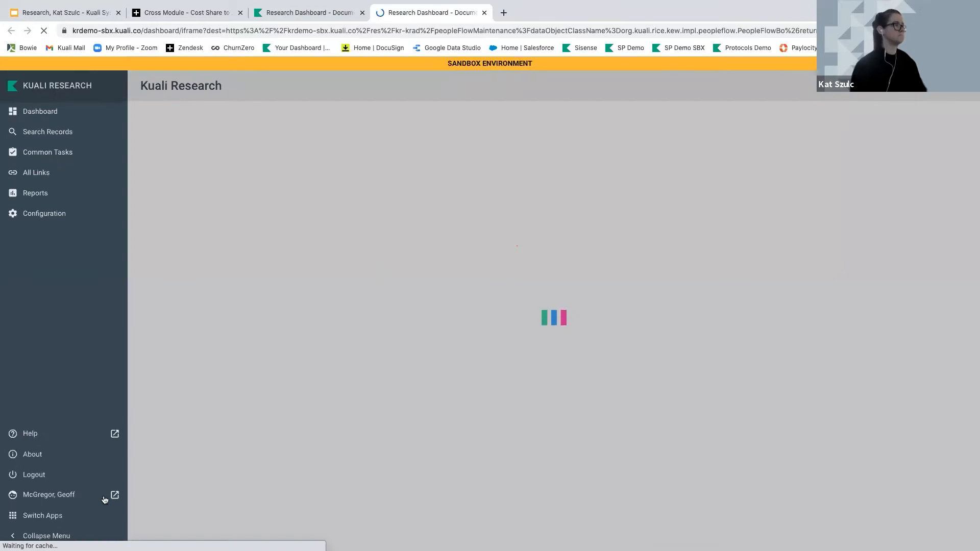
pyautogui.click(46, 537)
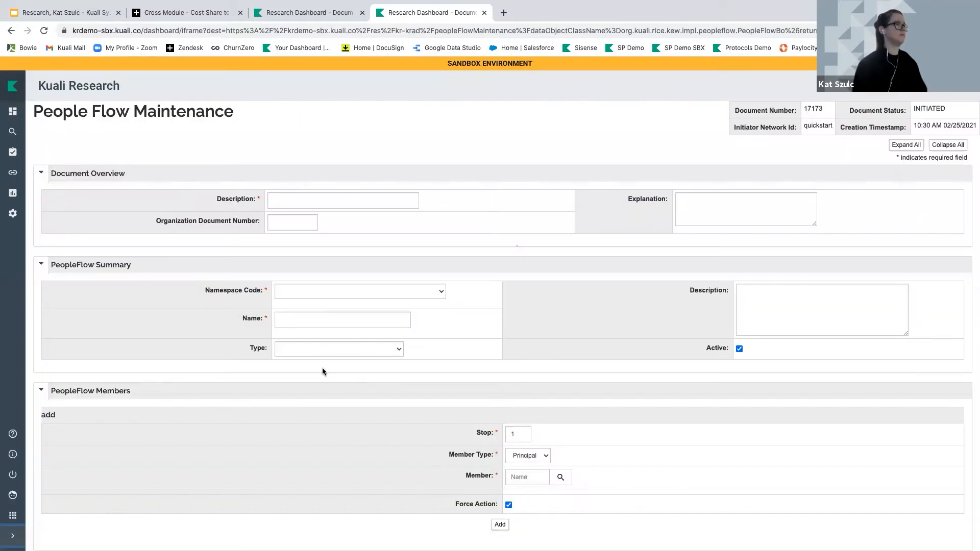
# Enter the description 'KRMS Training' and choose the KC-PD namespace
pyautogui.click(290, 202)
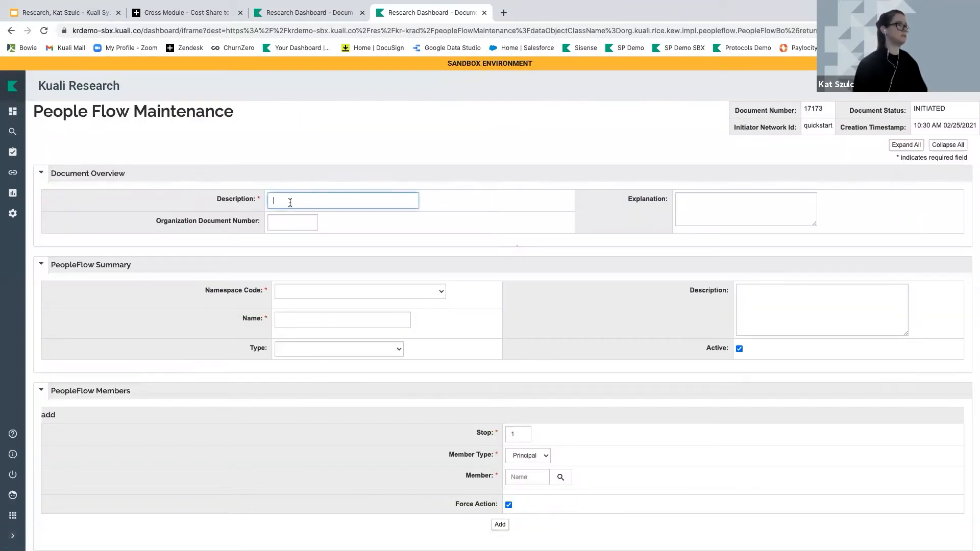
pyautogui.write('KRMS')
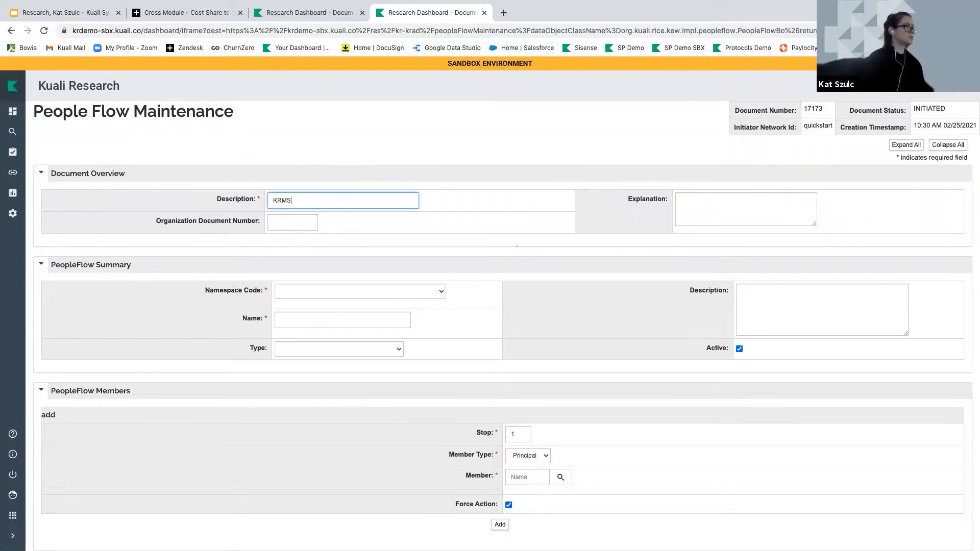
pyautogui.write(' TRaining')
pyautogui.press('BackSpace')
pyautogui.press('BackSpace')
pyautogui.press('BackSpace')
pyautogui.press('BackSpace')
pyautogui.press('BackSpace')
pyautogui.press('BackSpace')
pyautogui.press('BackSpace')
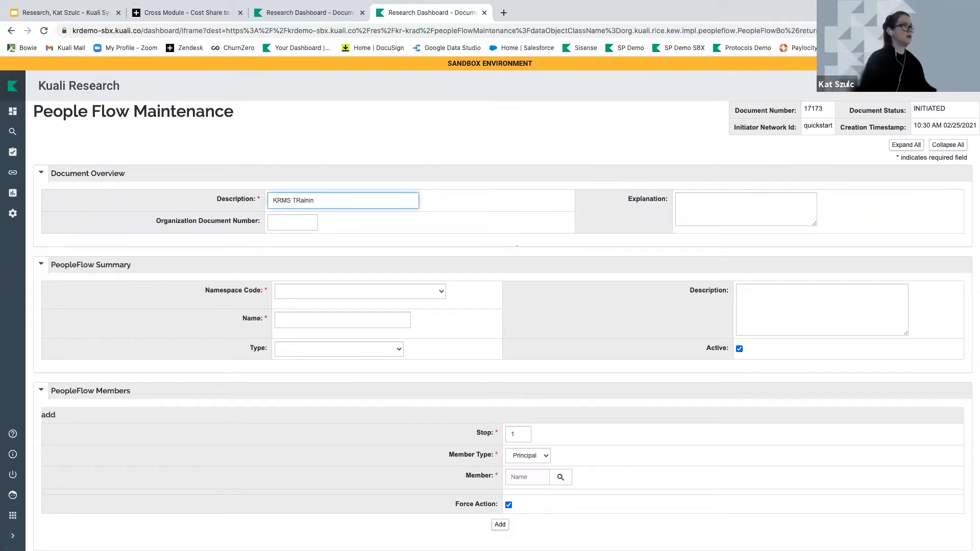
pyautogui.write('raining')
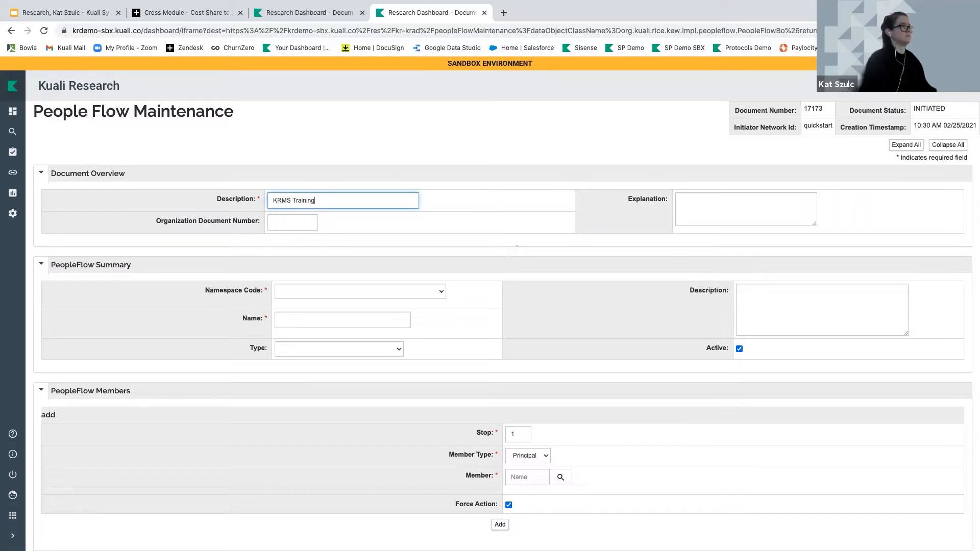
pyautogui.click(316, 292)
pyautogui.scroll(-3, 319, 316)
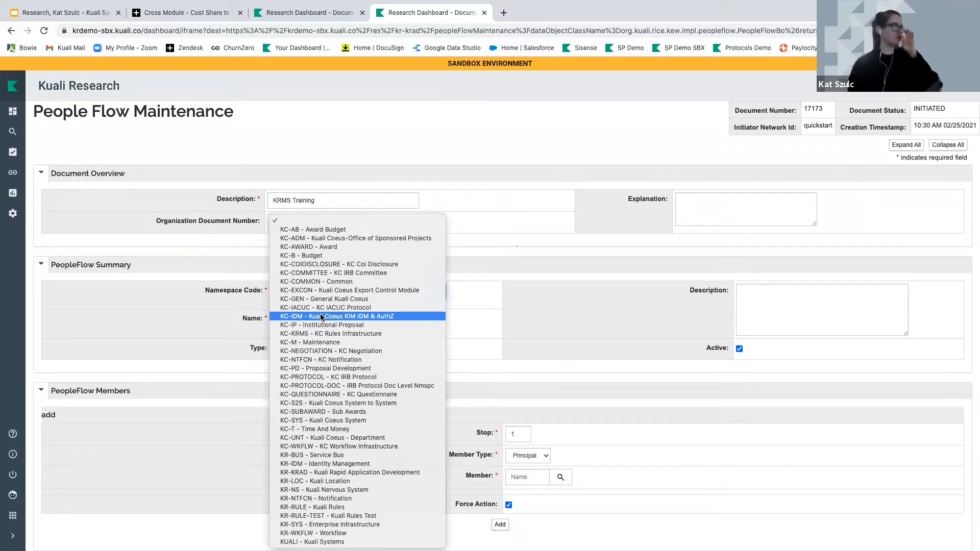
pyautogui.click(312, 368)
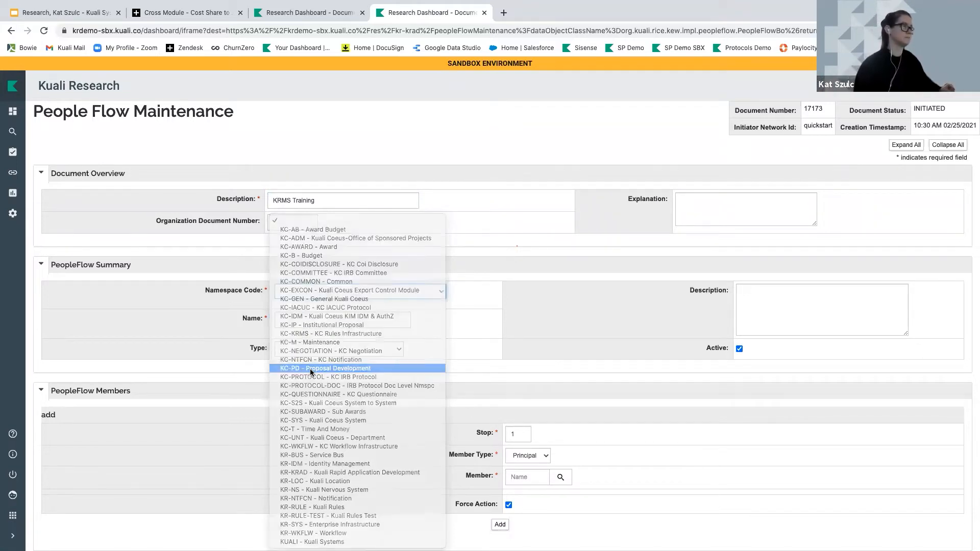
# Name the PeopleFlow 'Patent Office Proposal Approval' and set its type to KC Advanced Peopleflow
pyautogui.click(298, 323)
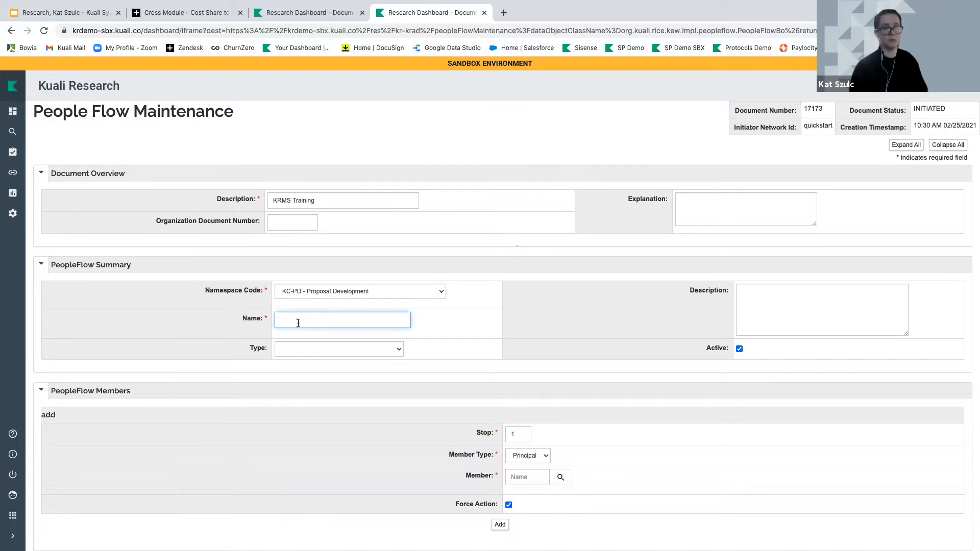
pyautogui.write('Patent Office Proposal Approval')
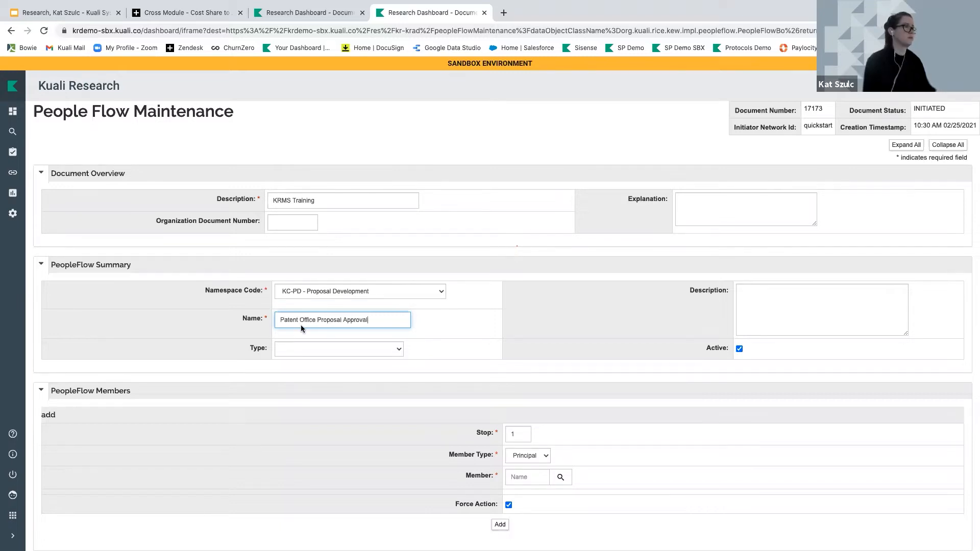
pyautogui.click(300, 347)
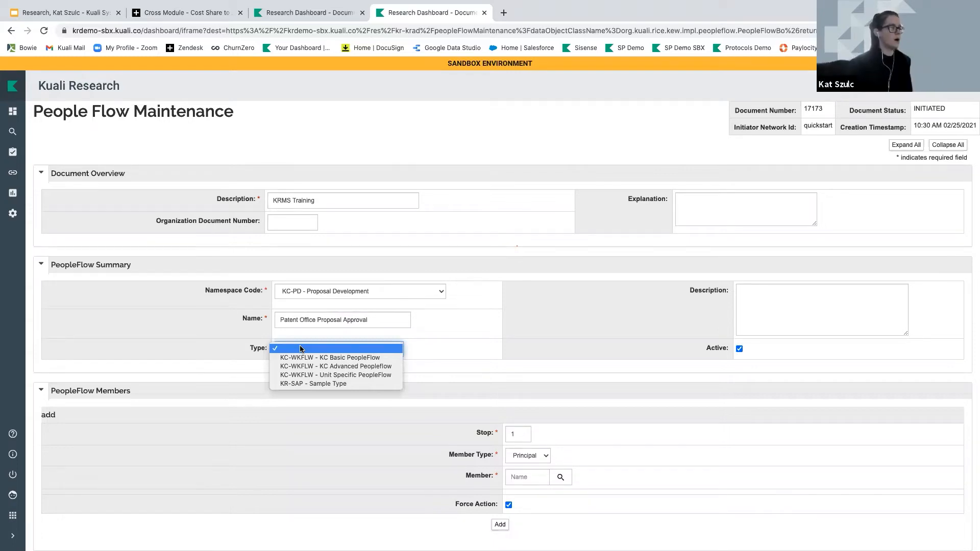
pyautogui.click(300, 374)
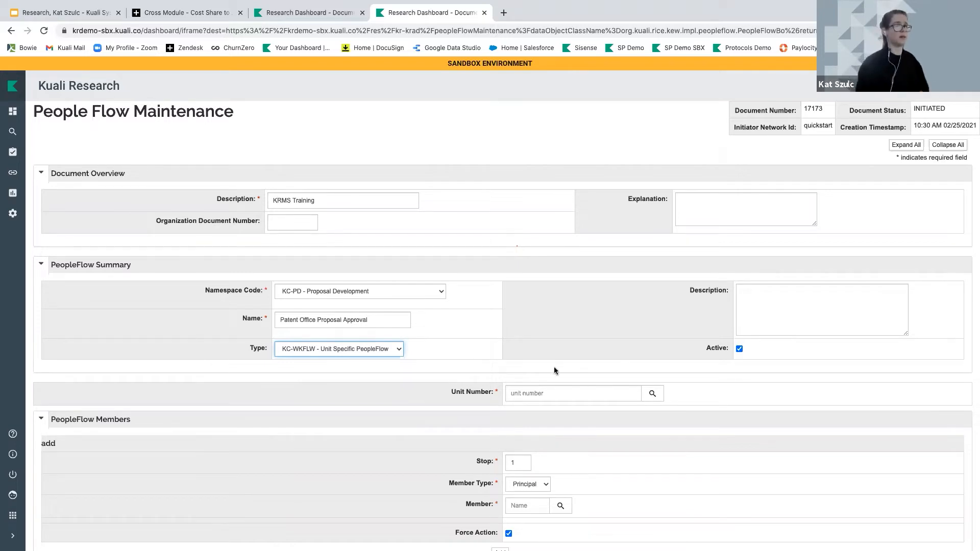
pyautogui.click(347, 350)
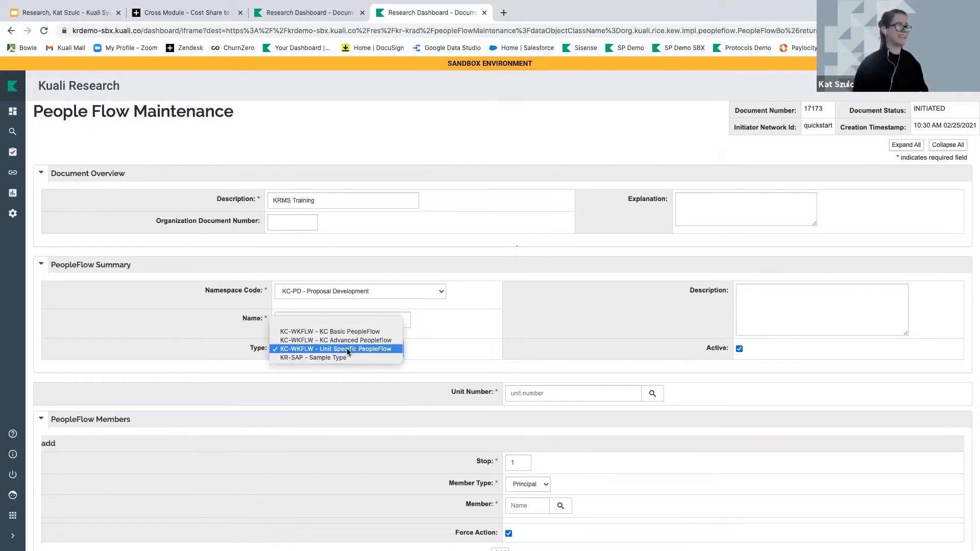
pyautogui.click(347, 339)
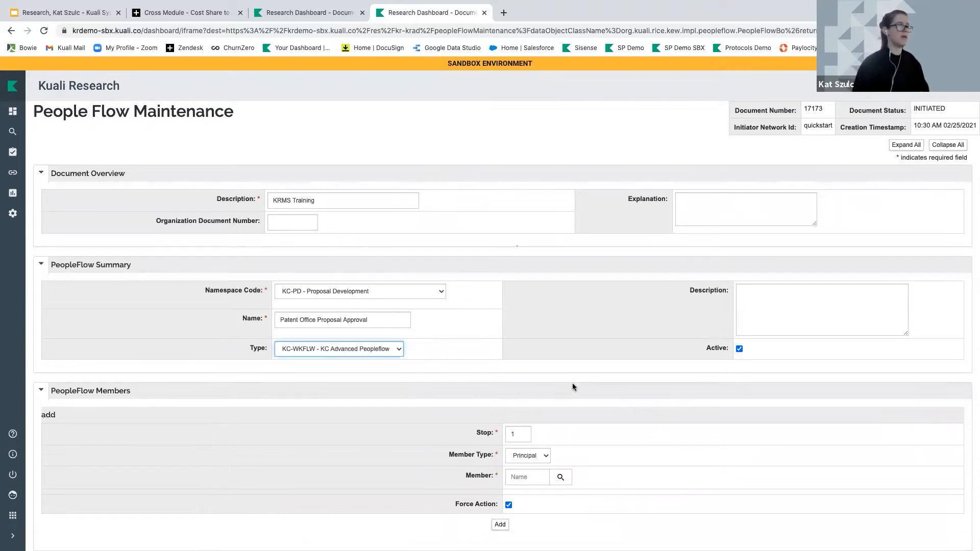
pyautogui.scroll(-5, 572, 387)
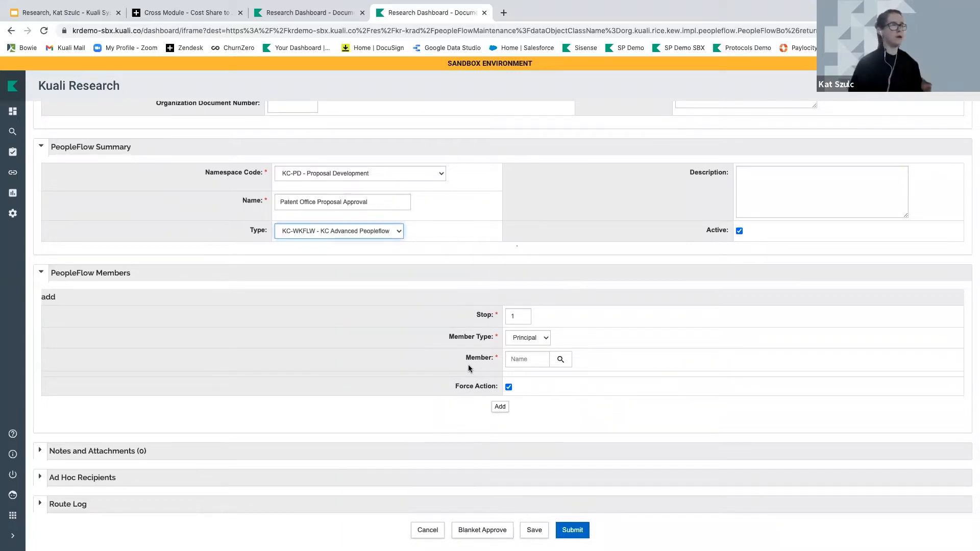
# Enter 200 as the member's stop number, taken from the training slide
pyautogui.click(526, 317)
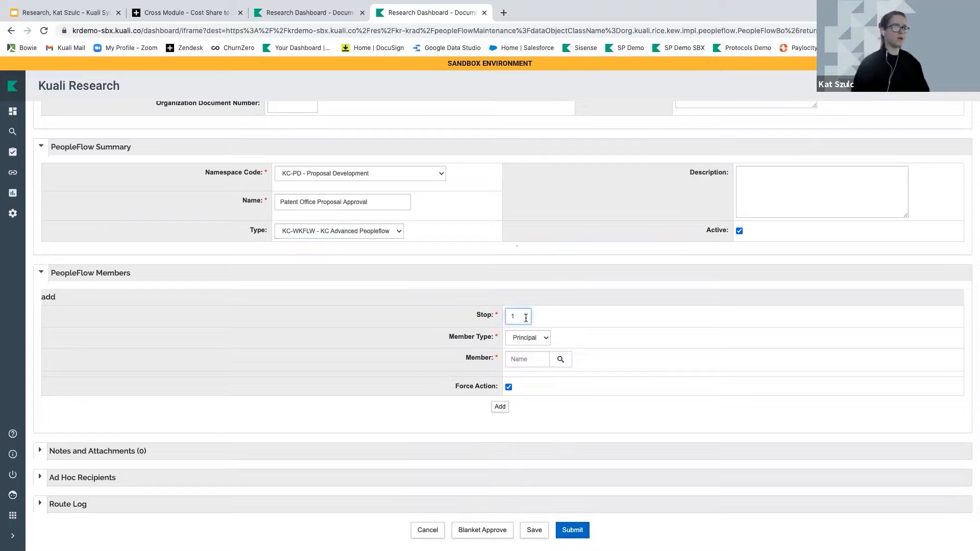
pyautogui.click(56, 14)
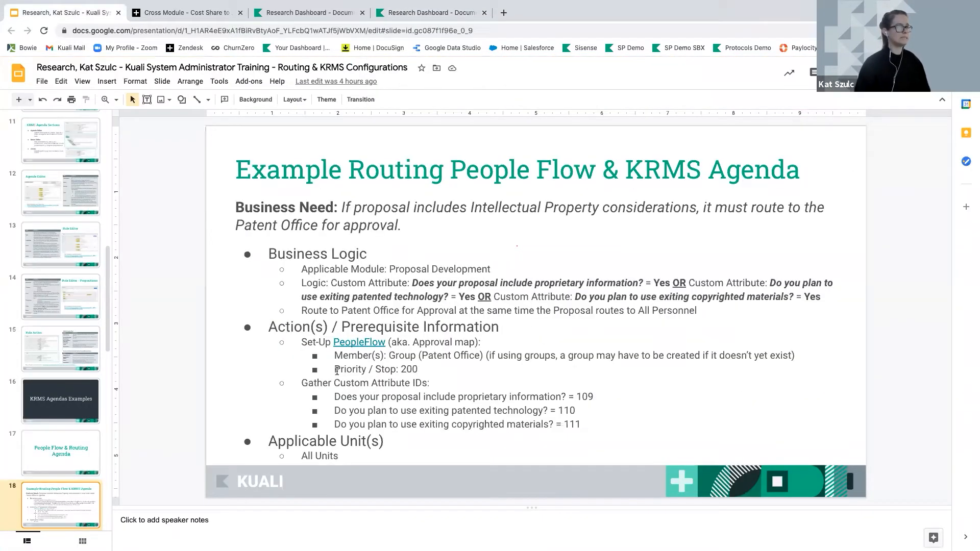
pyautogui.moveTo(341, 369); pyautogui.dragTo(418, 370)
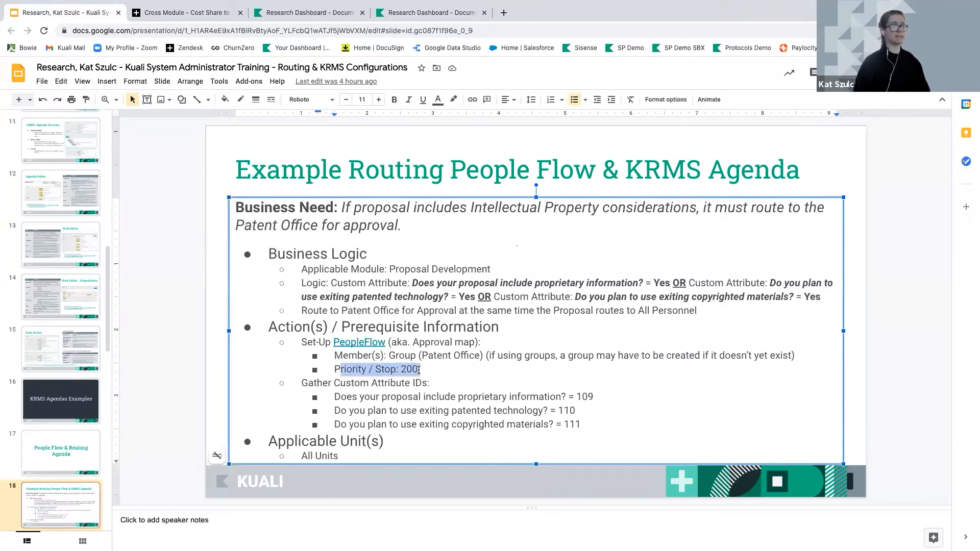
pyautogui.click(395, 15)
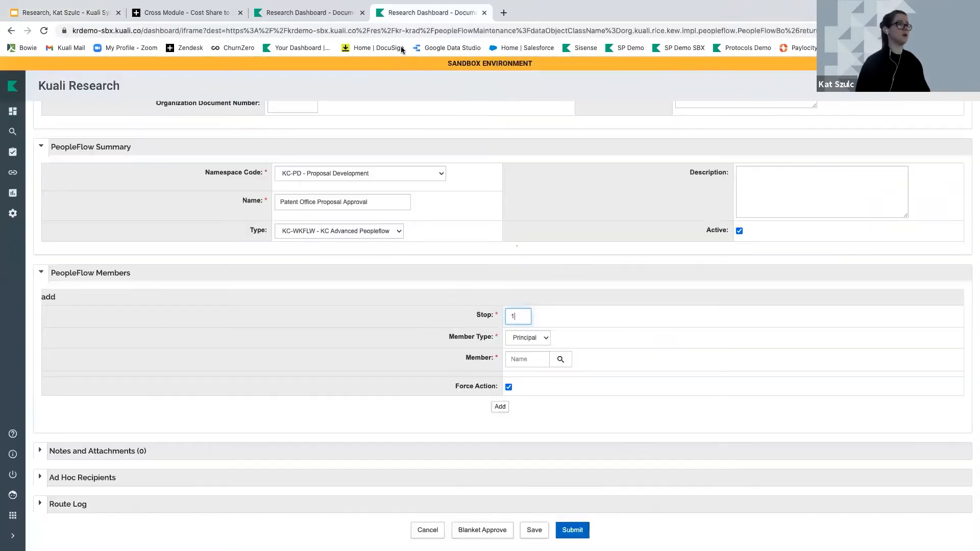
pyautogui.write('200')
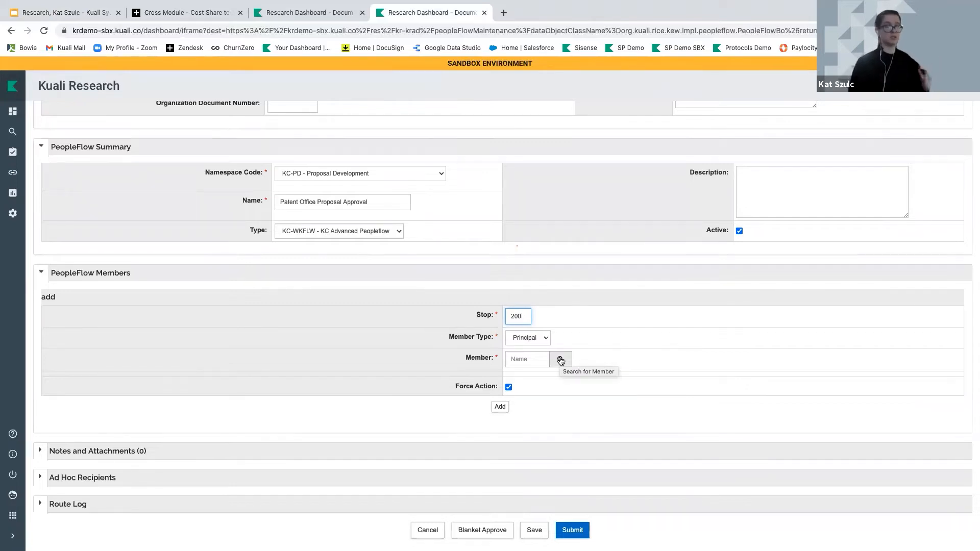
pyautogui.click(534, 339)
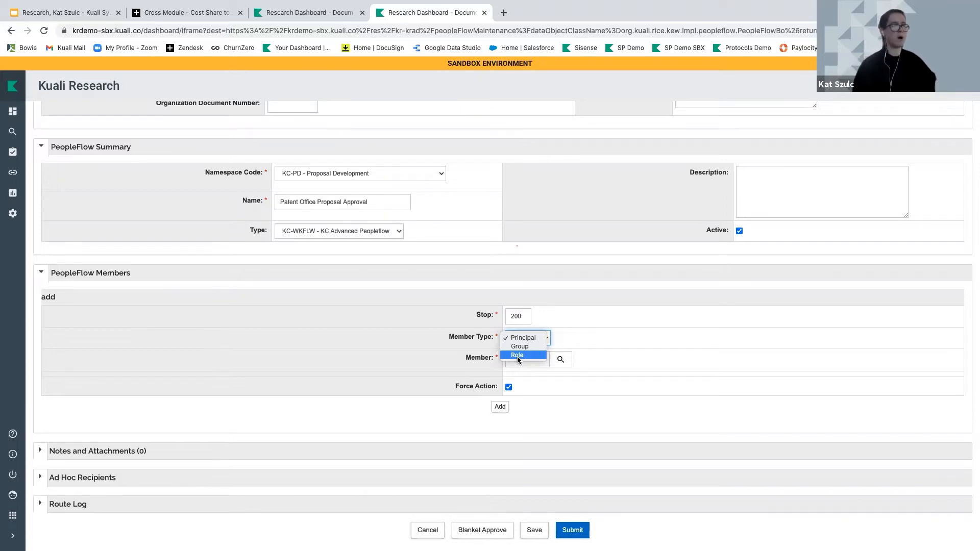
# Add the Intellectual Property Review group as the stop 200 member
pyautogui.click(520, 346)
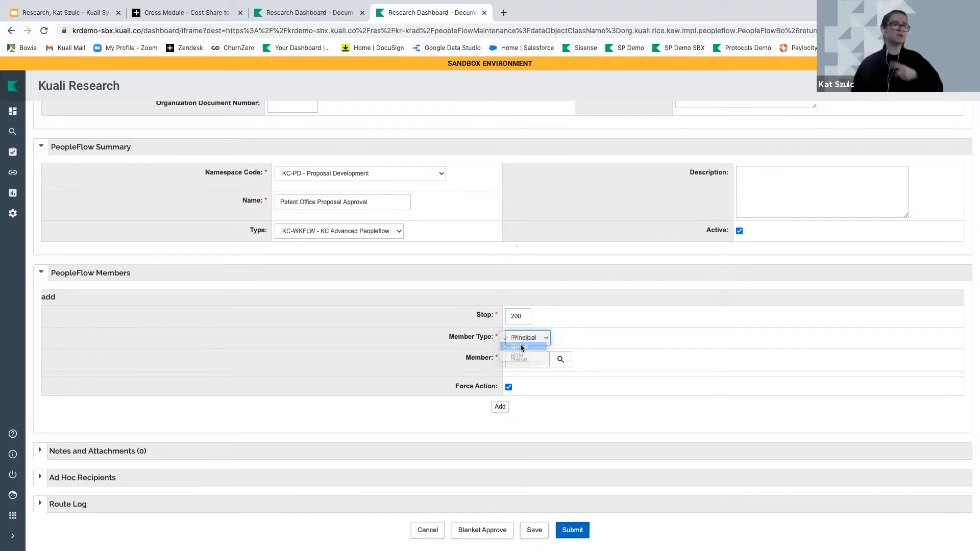
pyautogui.click(655, 360)
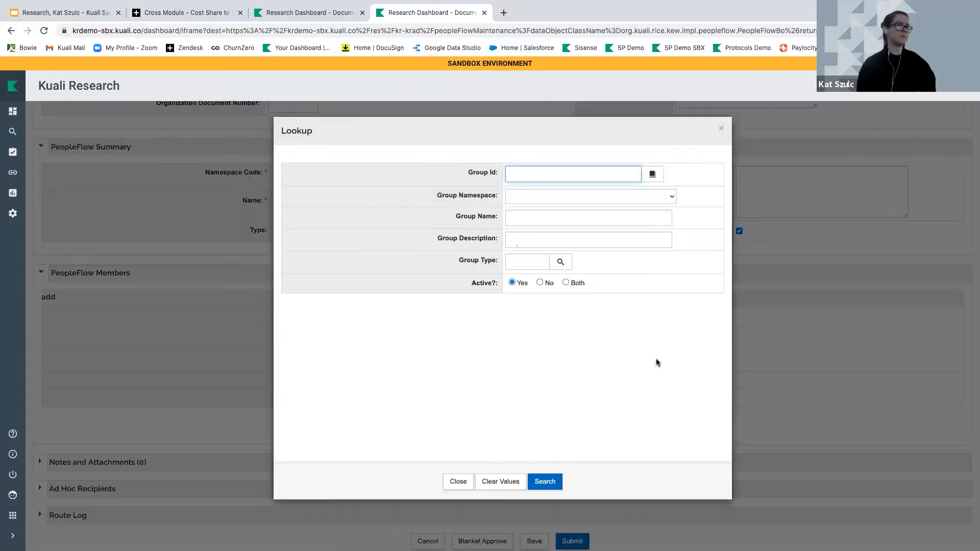
pyautogui.click(553, 483)
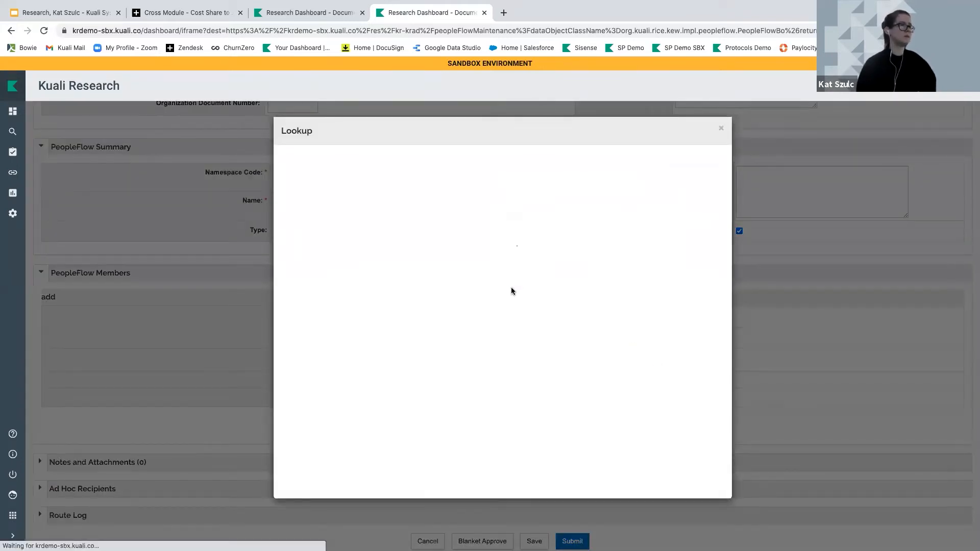
pyautogui.click(320, 168)
pyautogui.click(319, 195)
pyautogui.scroll(-5, 472, 295)
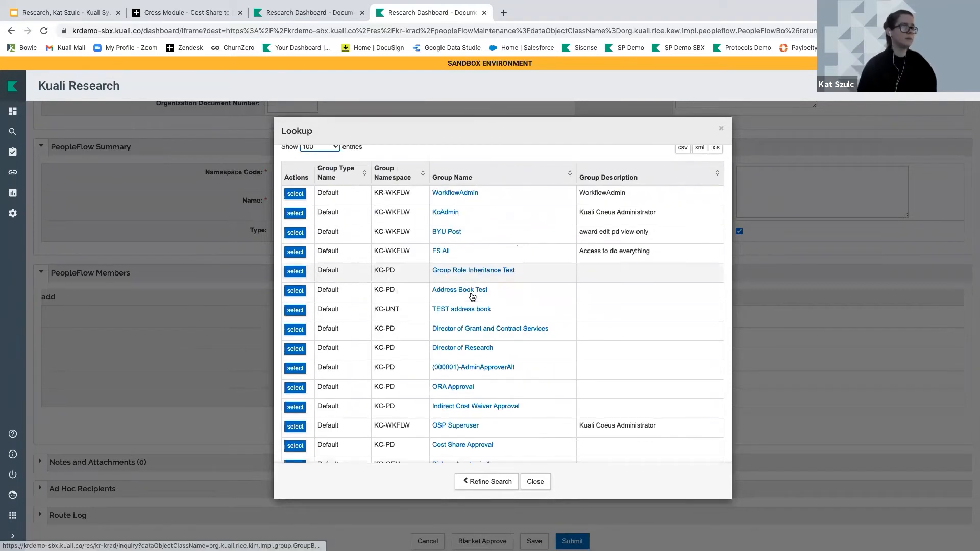
pyautogui.scroll(-3, 472, 296)
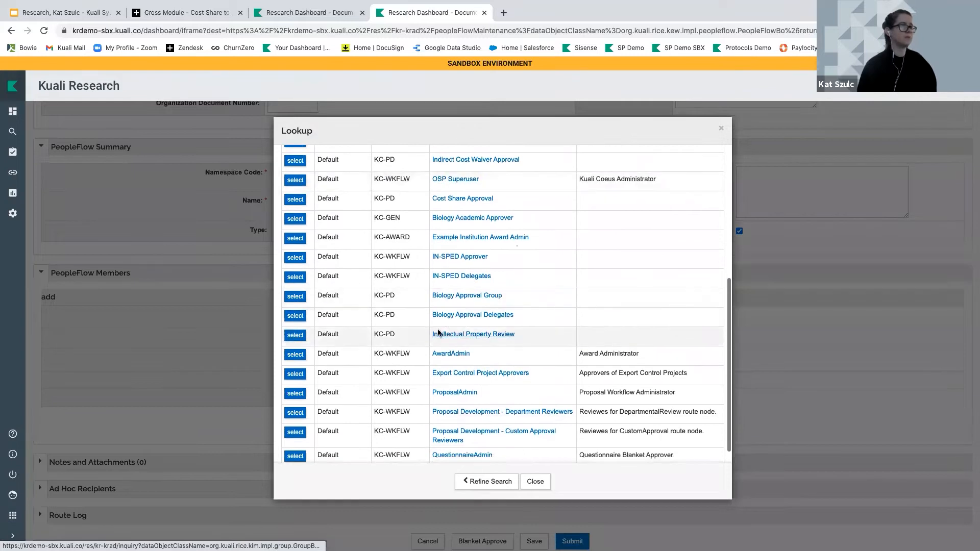
pyautogui.click(294, 335)
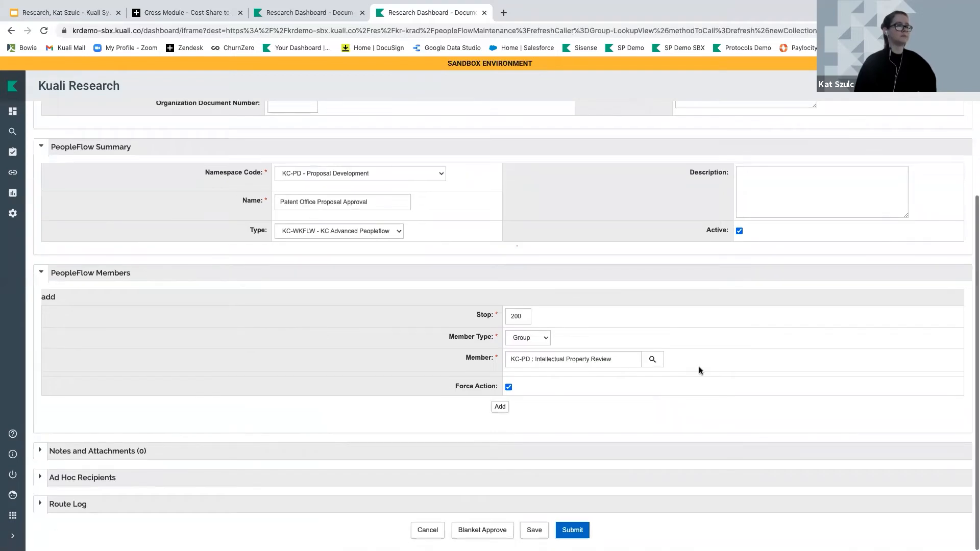
pyautogui.click(500, 407)
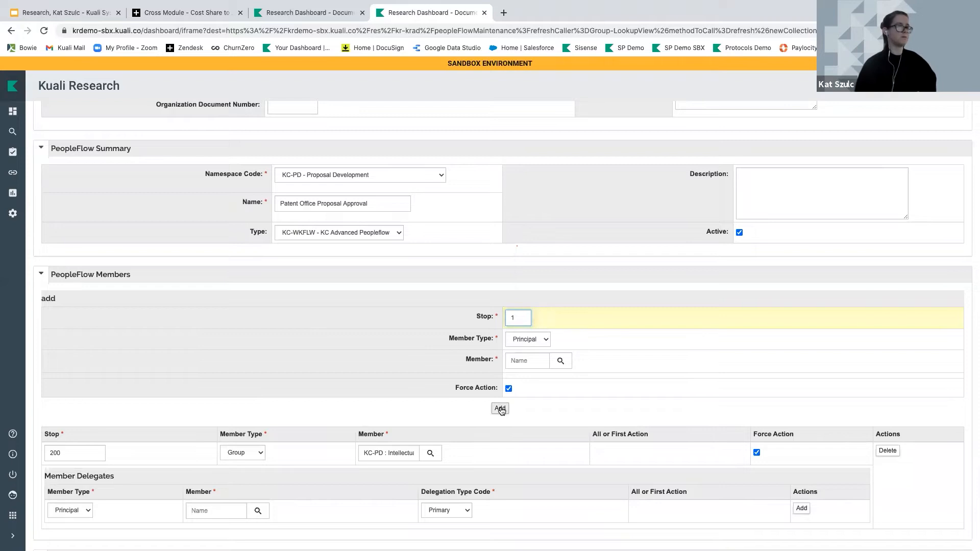
# Submit the PeopleFlow, confirm, and reload it to see it final
pyautogui.scroll(-1, 499, 408)
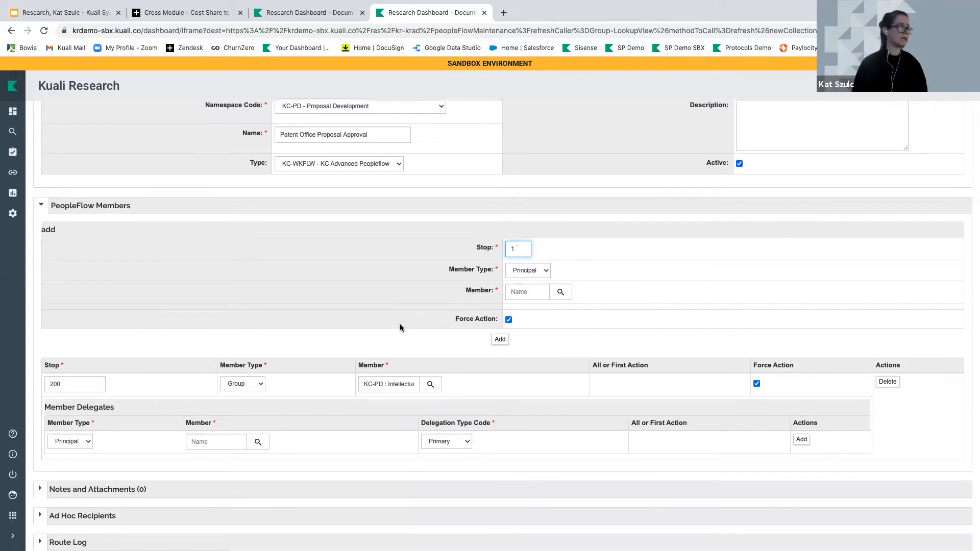
pyautogui.scroll(-1, 400, 324)
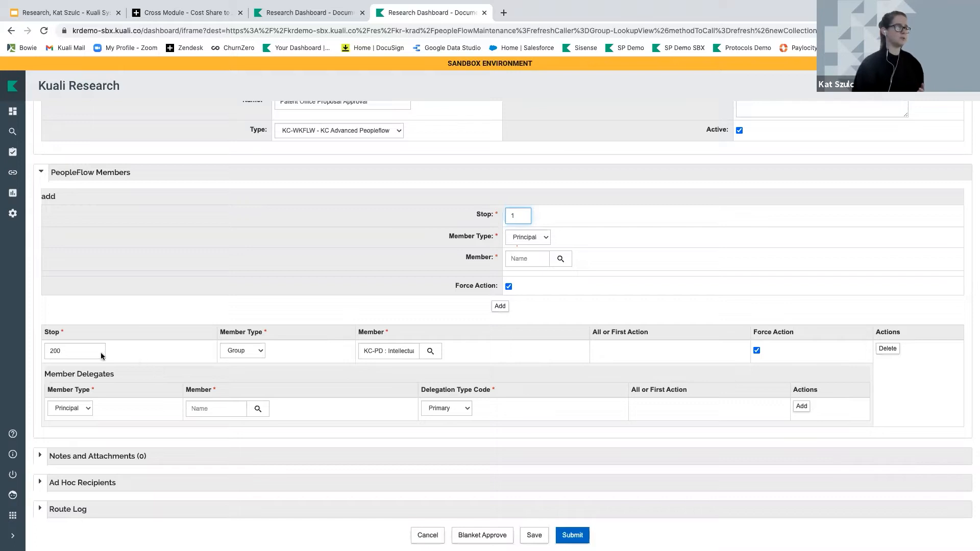
pyautogui.click(107, 379)
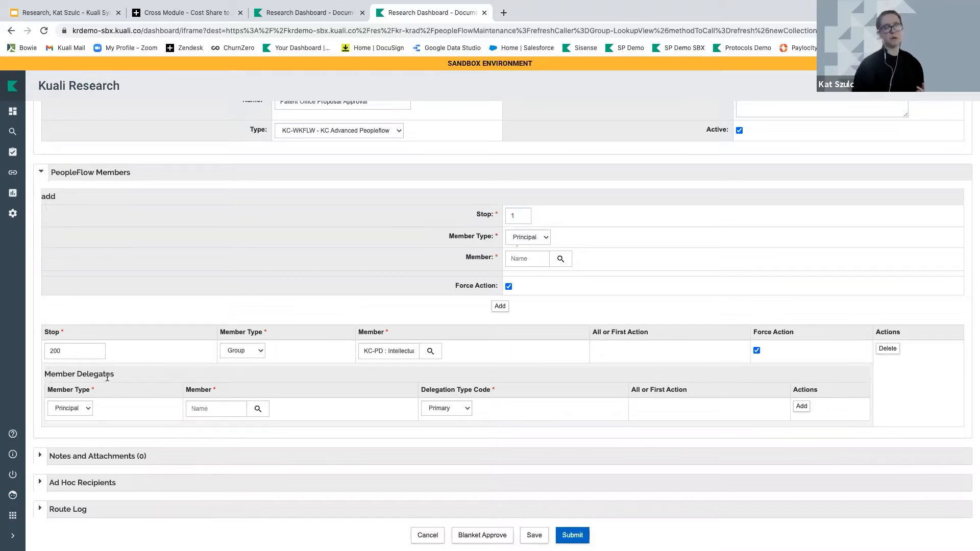
pyautogui.click(572, 534)
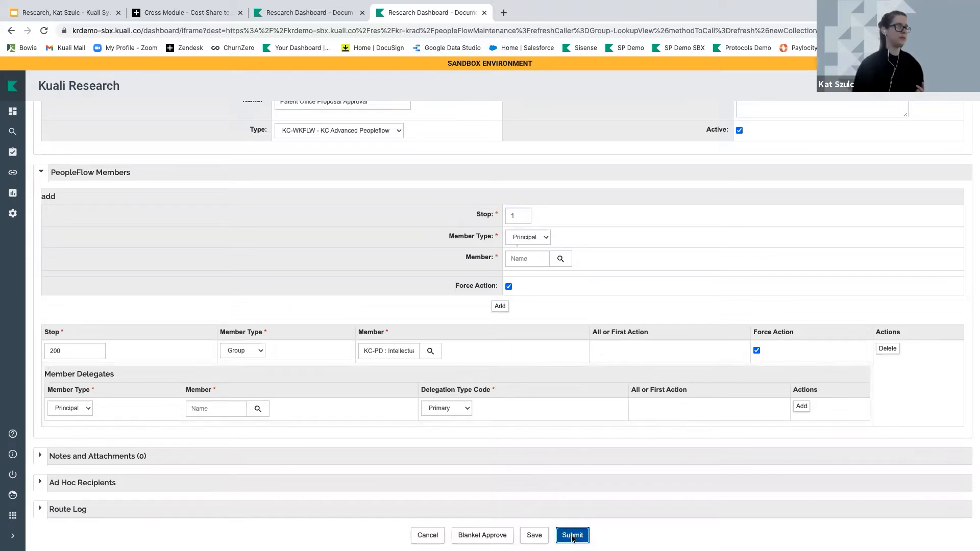
pyautogui.click(521, 500)
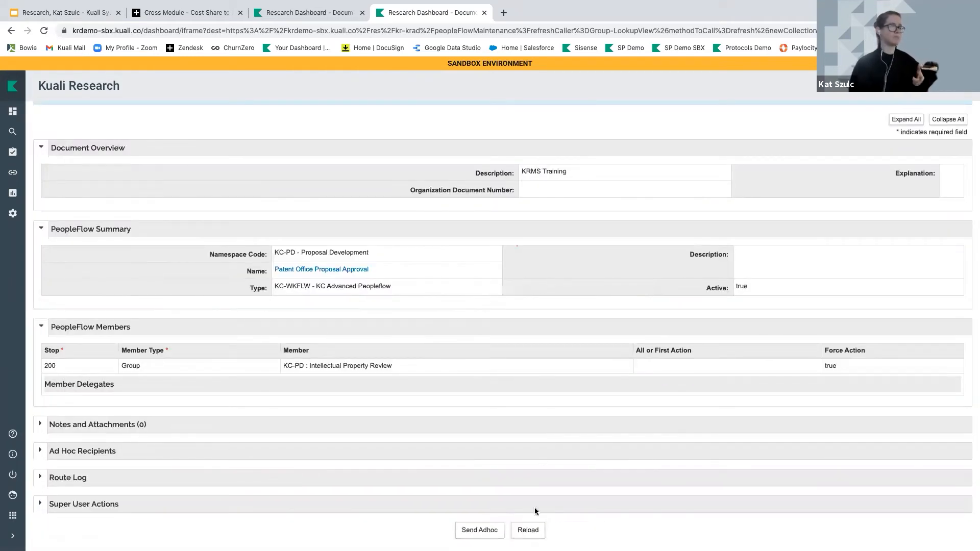
pyautogui.click(528, 529)
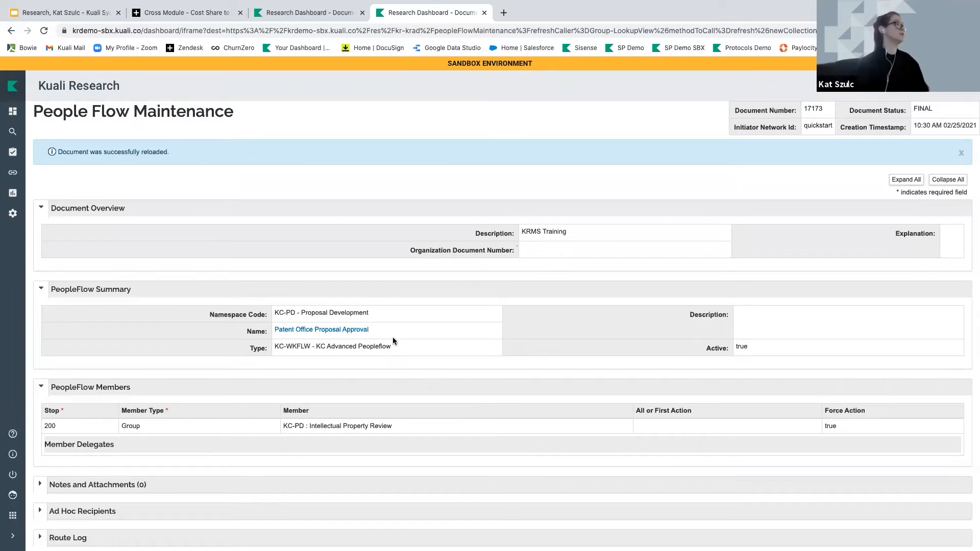
pyautogui.click(13, 173)
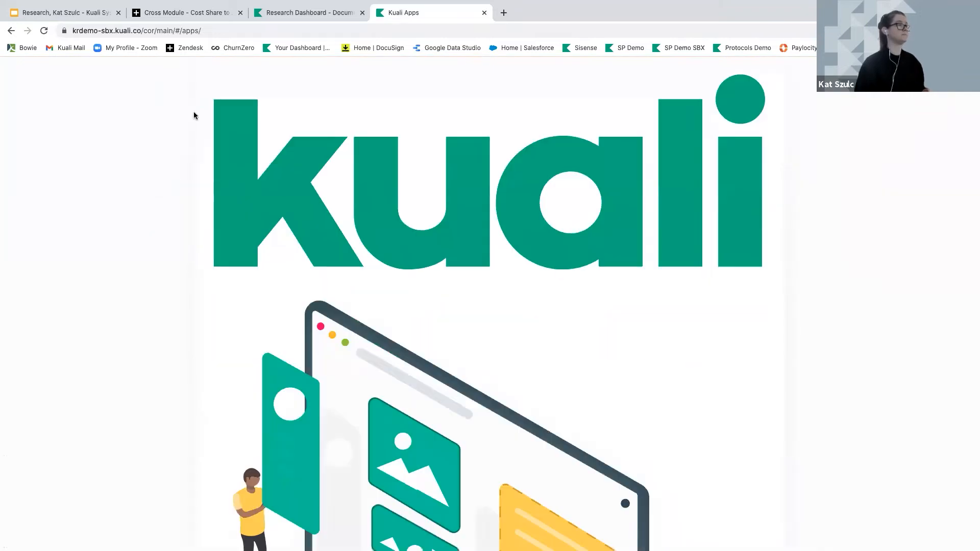
# Sign back in, open Research Home, and go to the All Links page
pyautogui.scroll(-8, 313, 305)
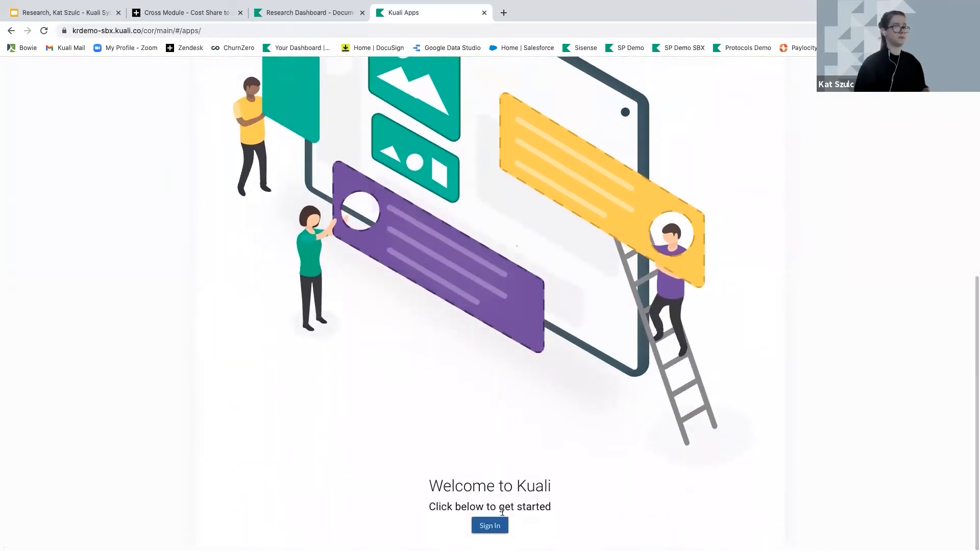
pyautogui.click(494, 525)
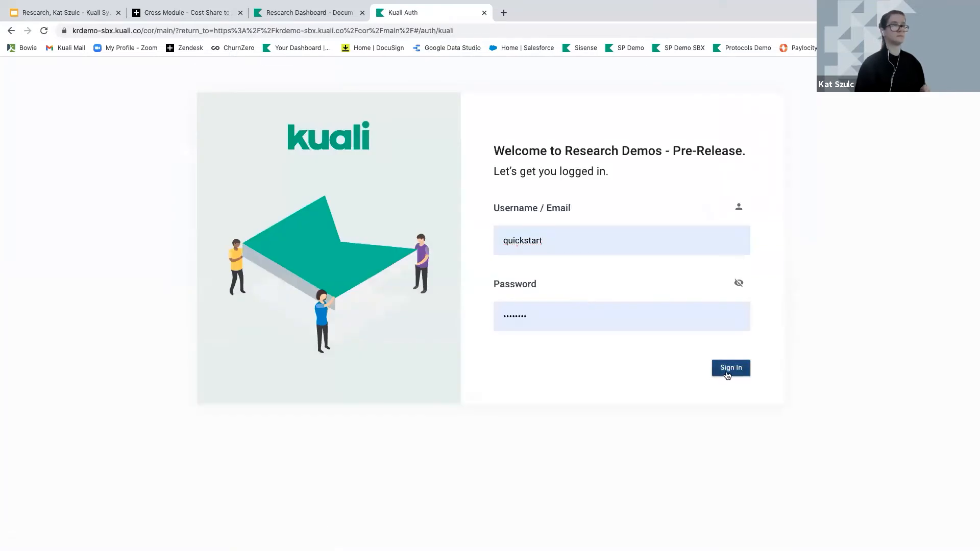
pyautogui.click(728, 373)
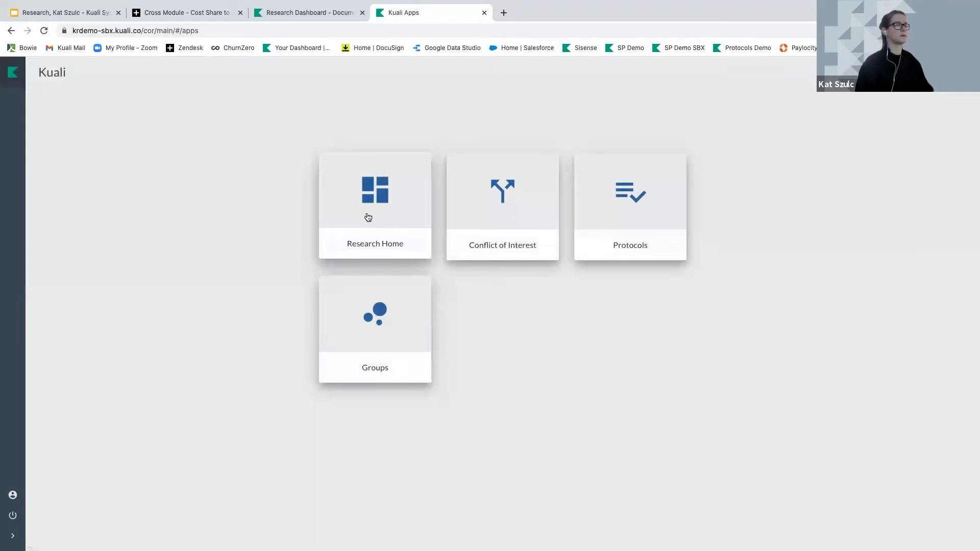
pyautogui.click(352, 220)
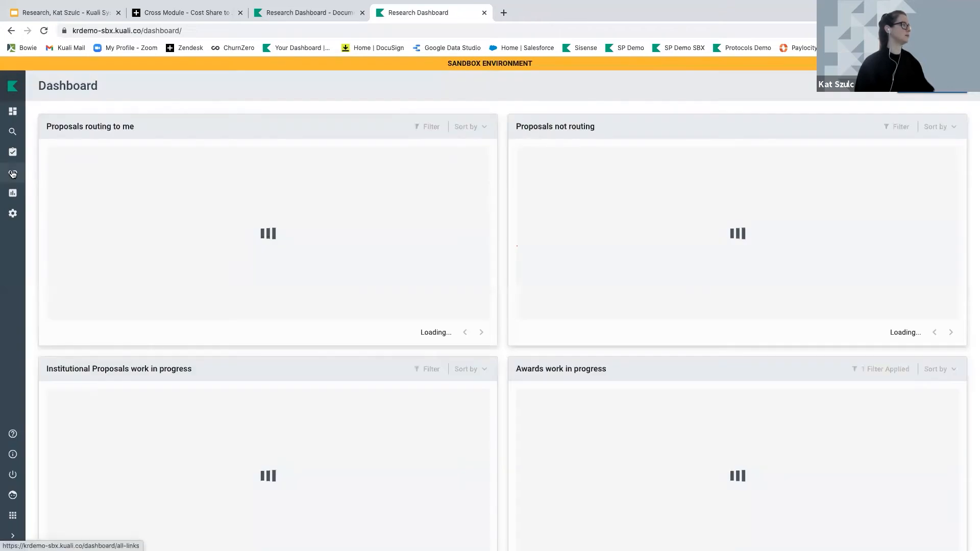
pyautogui.click(13, 174)
# Find Agenda Lookup via the links search, list existing agendas, and create a new one
pyautogui.write('Agenda')
pyautogui.click(75, 166)
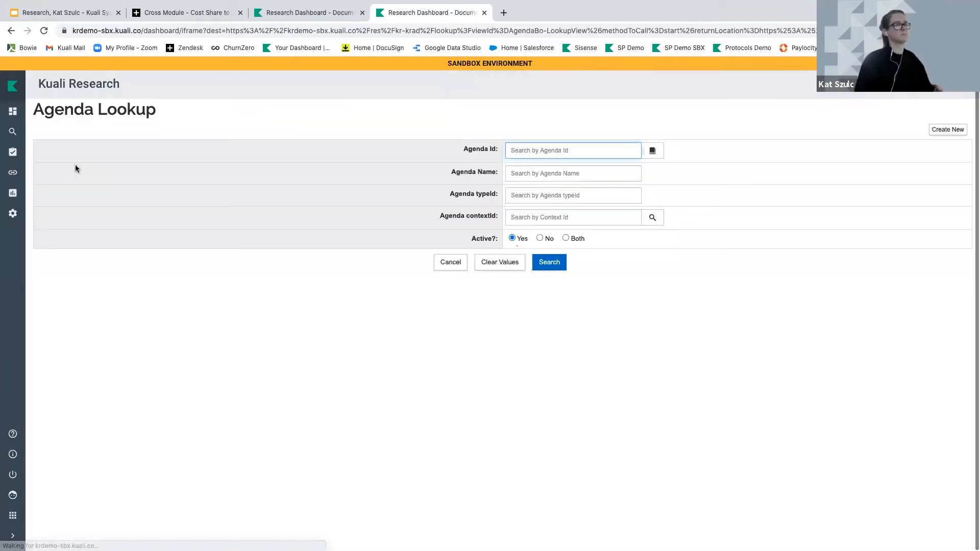
pyautogui.click(548, 262)
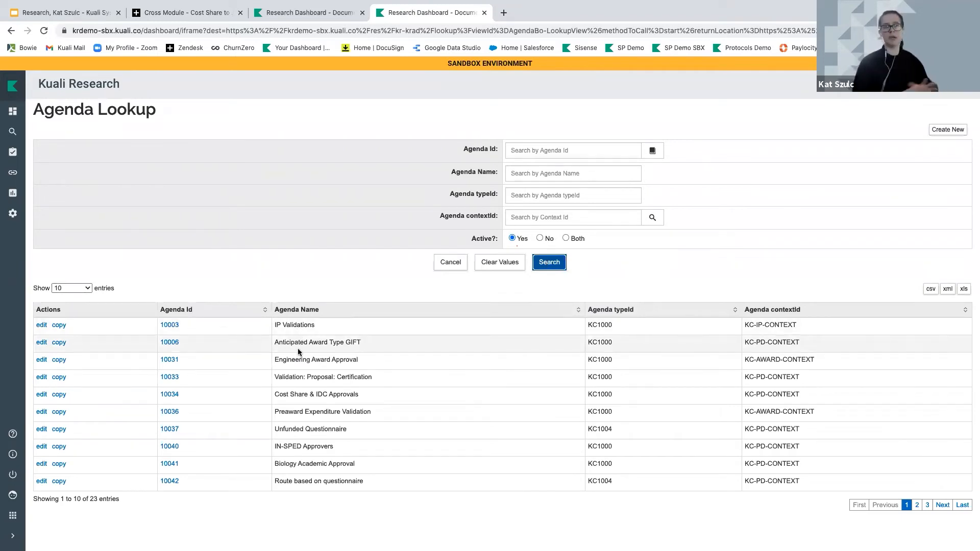
pyautogui.click(944, 135)
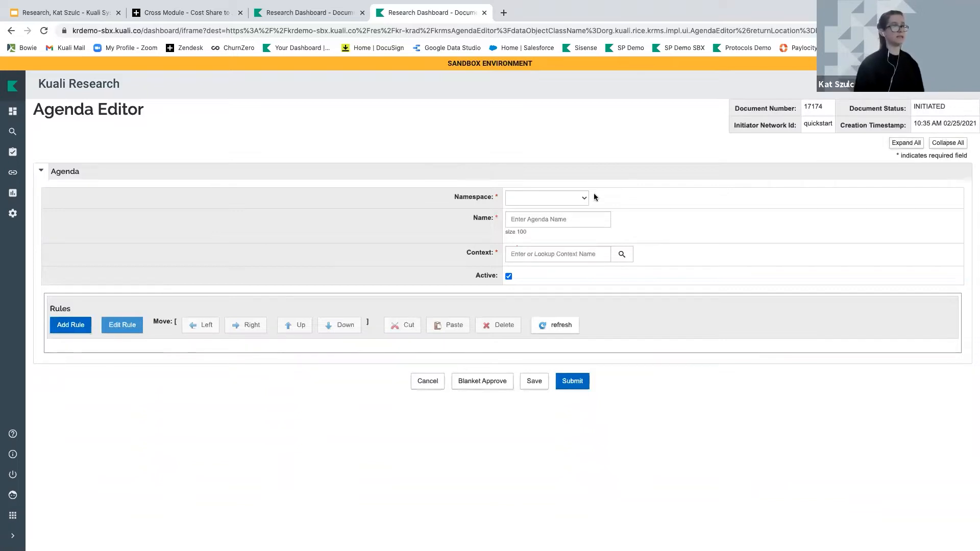
# Set namespace Proposal Development, name 'Workflow - Patent Office Proposal Approval', and context KC-PD-CONTEXT
pyautogui.click(558, 197)
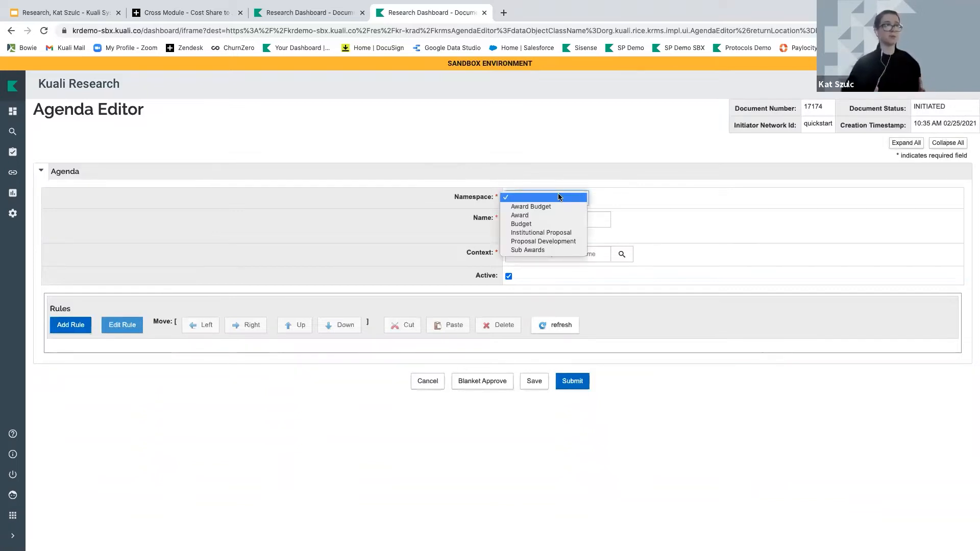
pyautogui.click(555, 240)
pyautogui.click(516, 218)
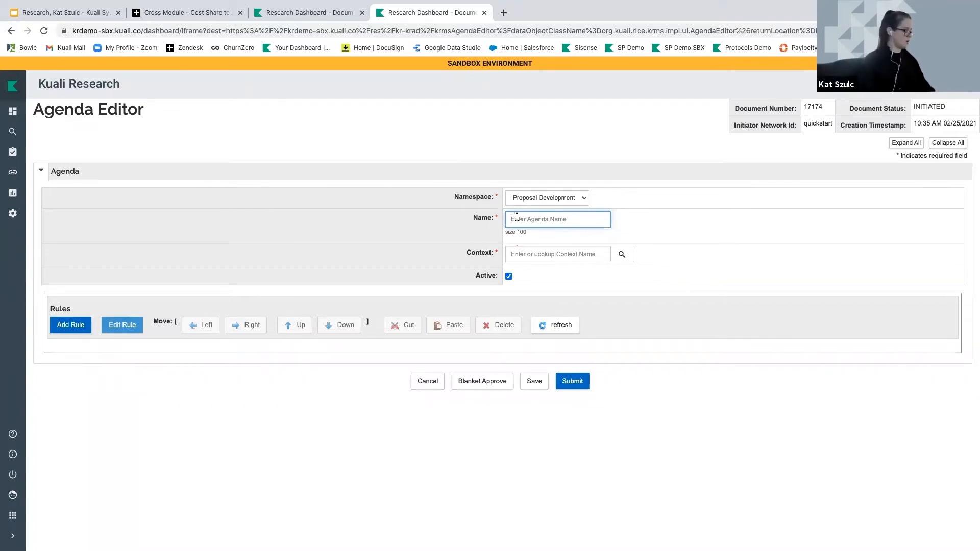
pyautogui.write('W')
pyautogui.write('orl')
pyautogui.write('flow')
pyautogui.write(' - Patent Office ')
pyautogui.write('Proposal Apr')
pyautogui.write('pro')
pyautogui.write('val')
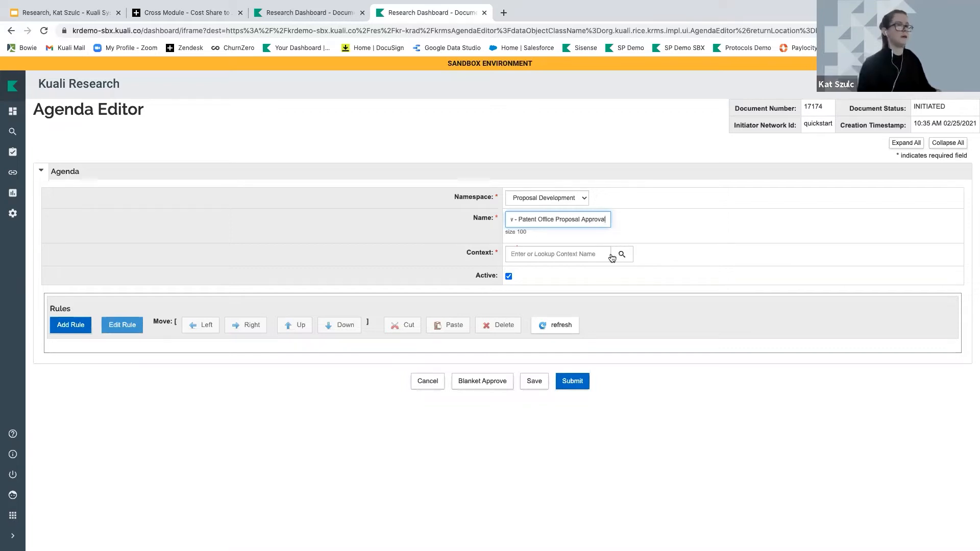
pyautogui.click(622, 255)
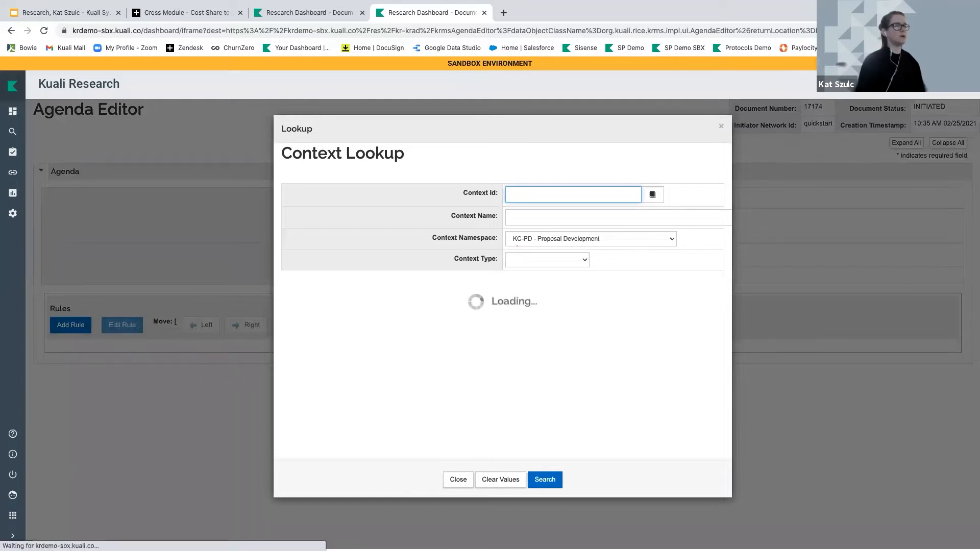
pyautogui.click(295, 261)
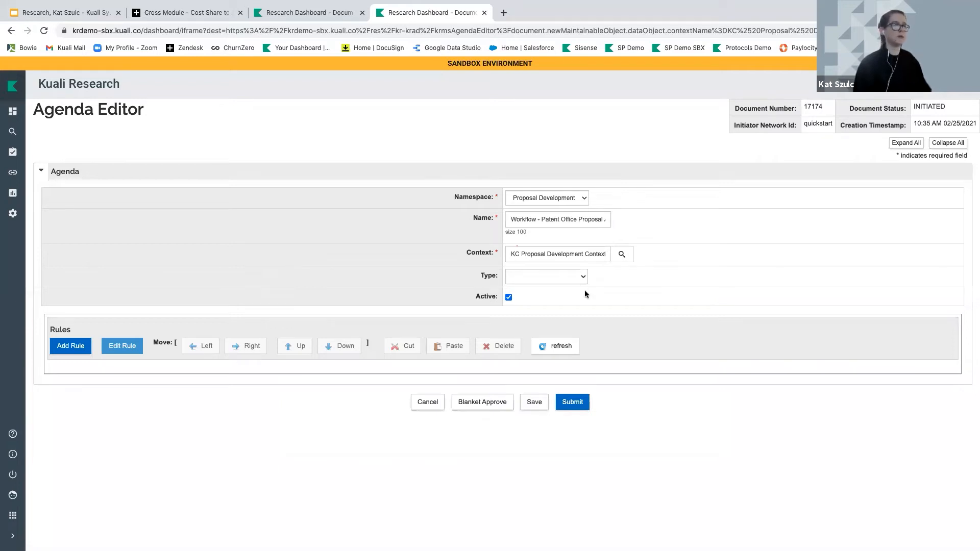
# Set the agenda type to Unit Agenda and enter unit number 000001
pyautogui.click(571, 277)
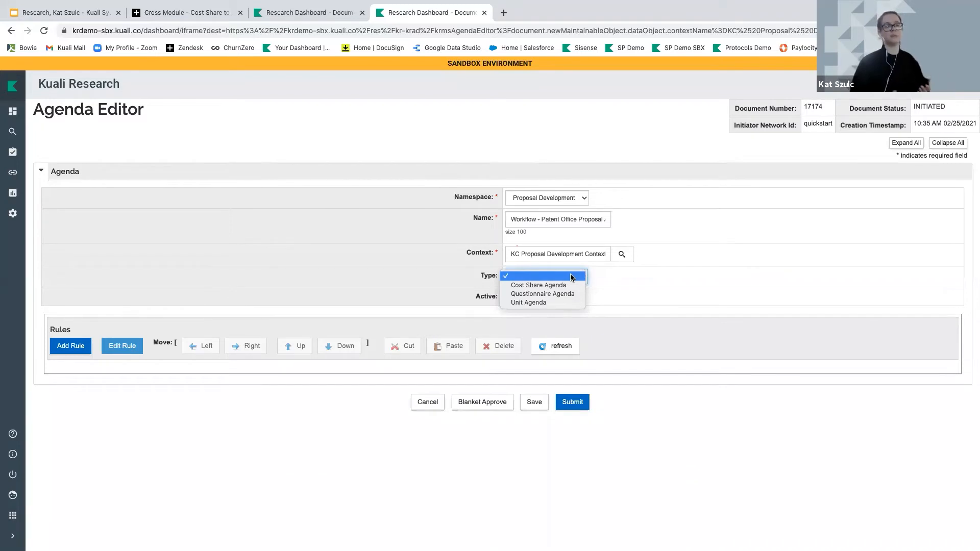
pyautogui.click(531, 302)
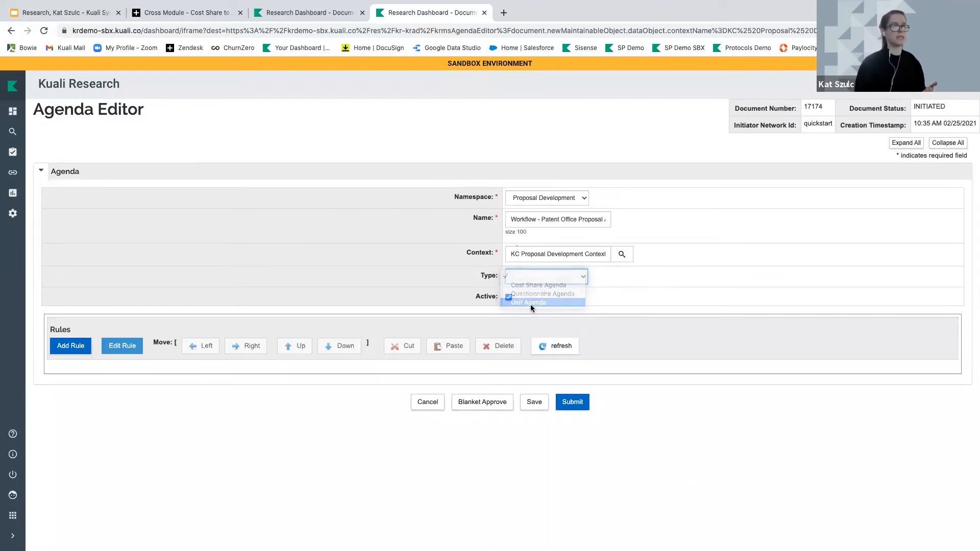
pyautogui.click(518, 341)
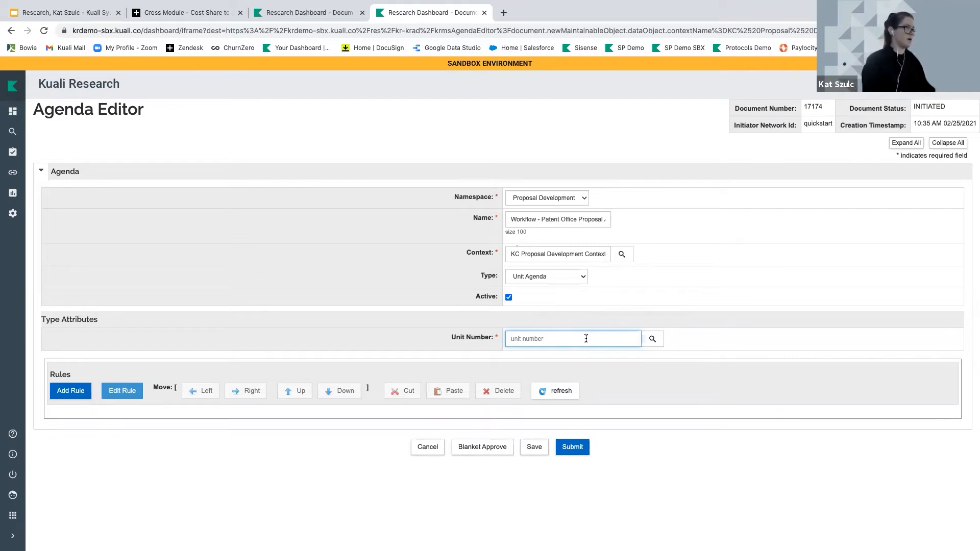
pyautogui.write('0000')
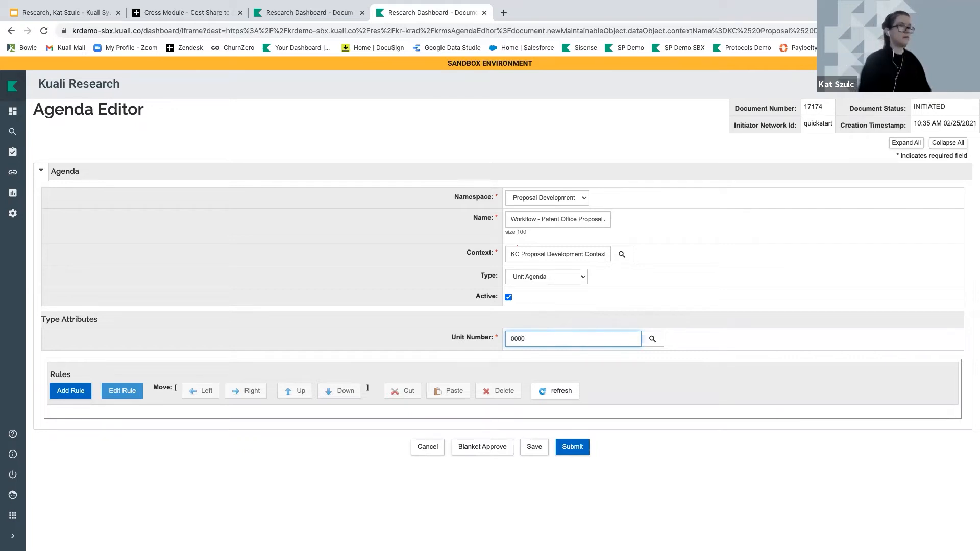
pyautogui.write('012')
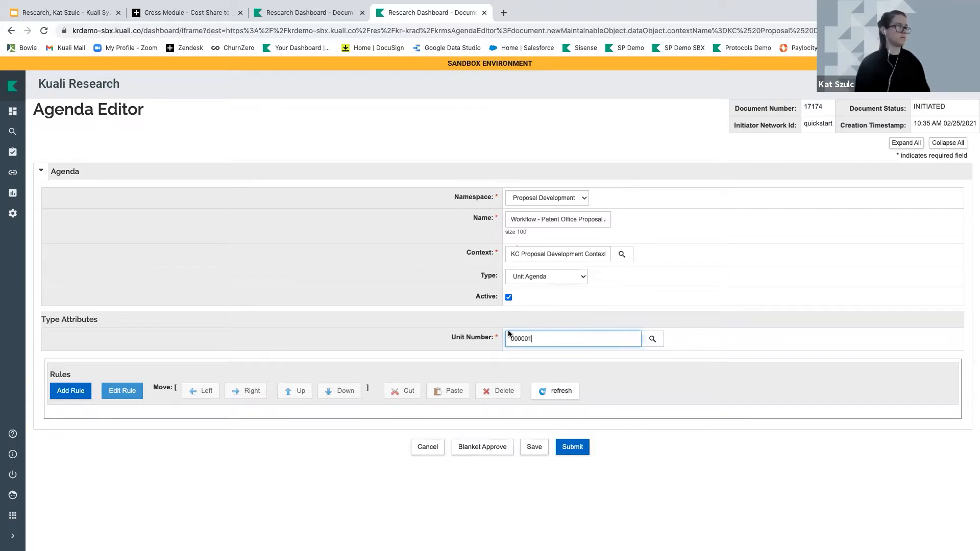
pyautogui.click(443, 328)
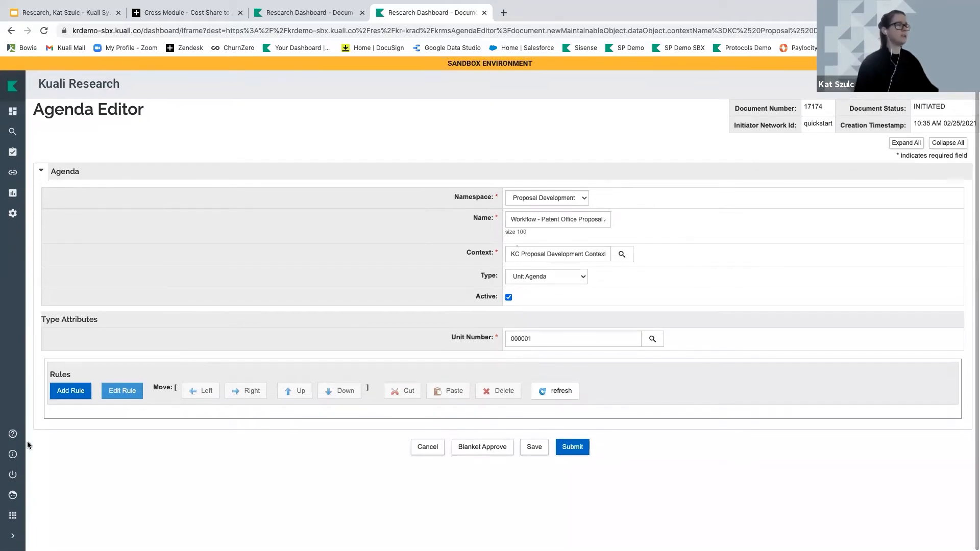
# Add a rule named 'Patent Information Custom Data is Yes' with a blank proposition
pyautogui.click(65, 392)
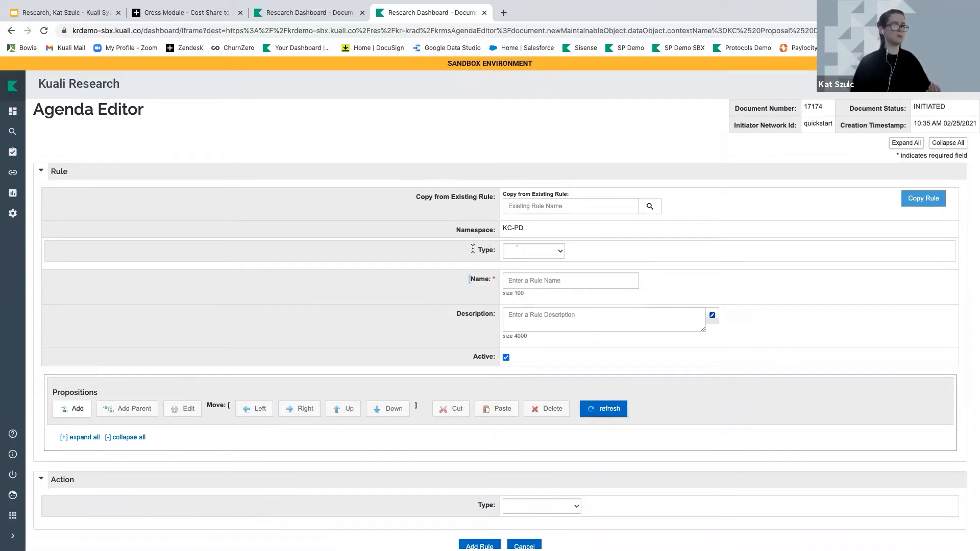
pyautogui.click(505, 280)
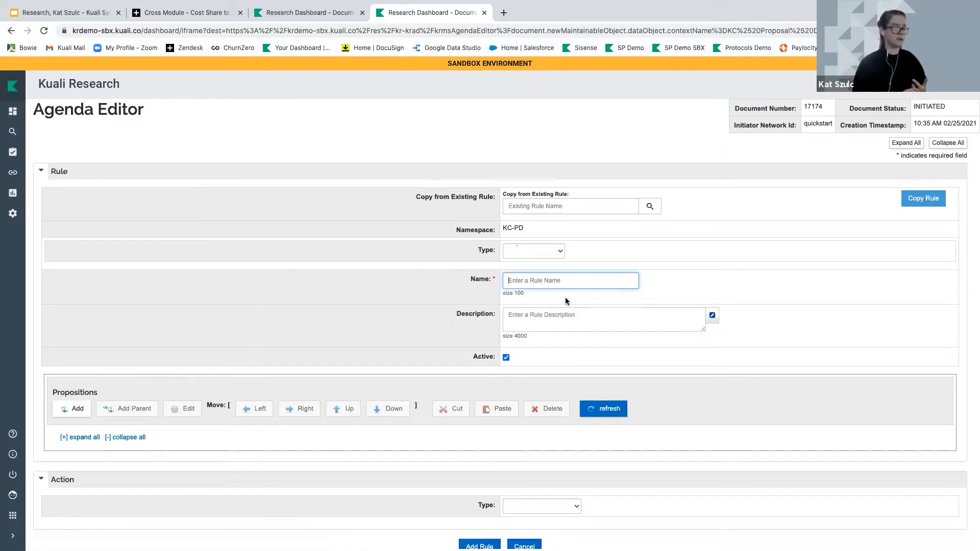
pyautogui.write('Custom D')
pyautogui.press('BackSpace')
pyautogui.press('BackSpace')
pyautogui.press('BackSpace')
pyautogui.press('BackSpace')
pyautogui.press('BackSpace')
pyautogui.press('BackSpace')
pyautogui.write('Patent Infomat')
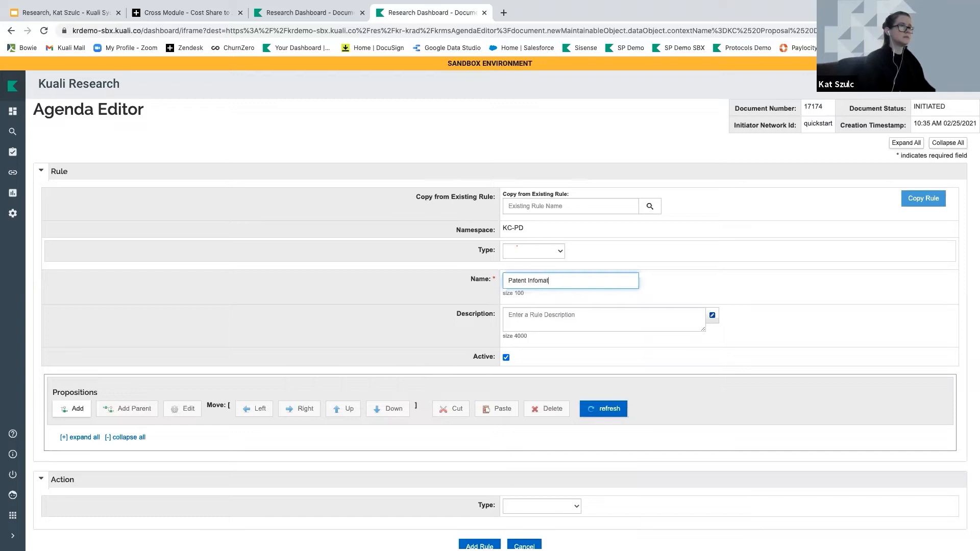
pyautogui.write('ion Custom Data is Yes')
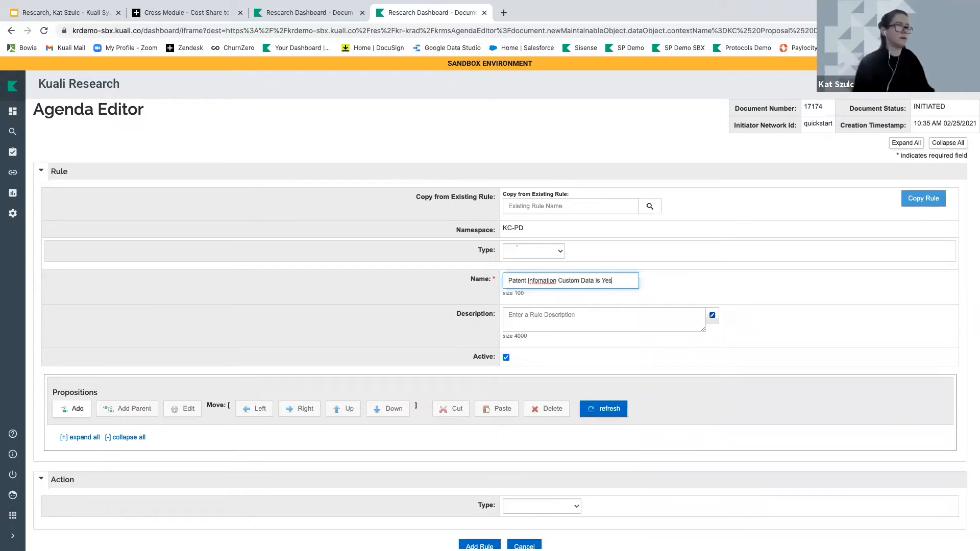
pyautogui.rightClick(540, 281)
pyautogui.click(561, 282)
pyautogui.click(535, 315)
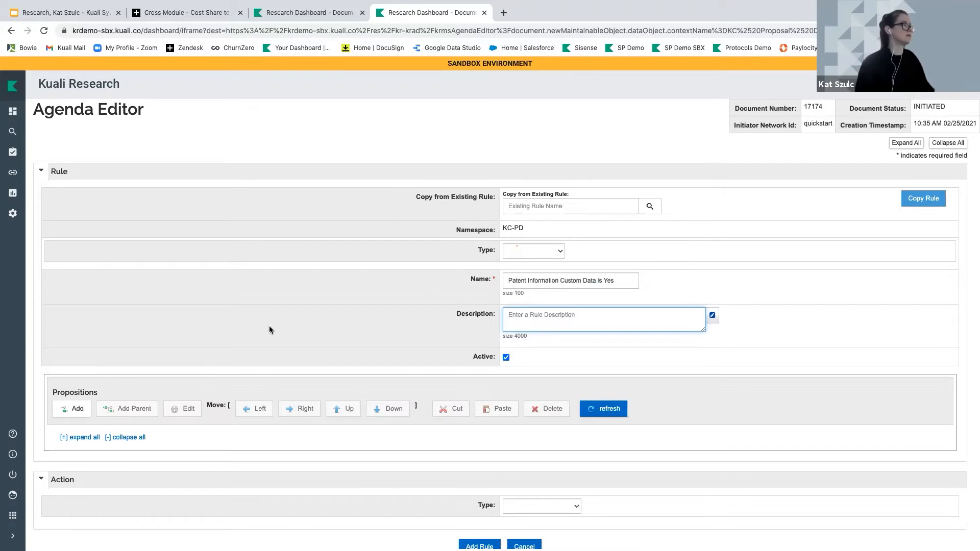
pyautogui.scroll(-1, 260, 325)
pyautogui.click(69, 397)
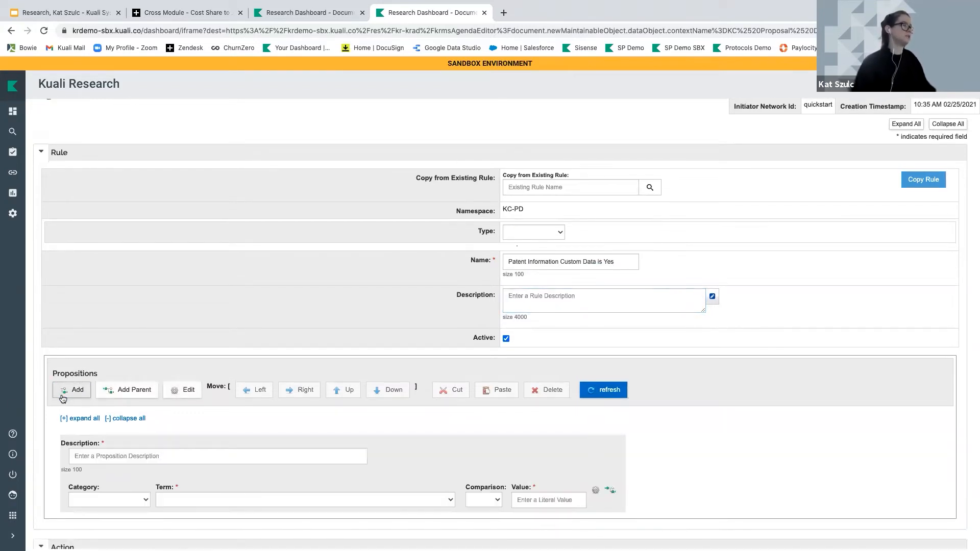
pyautogui.click(70, 18)
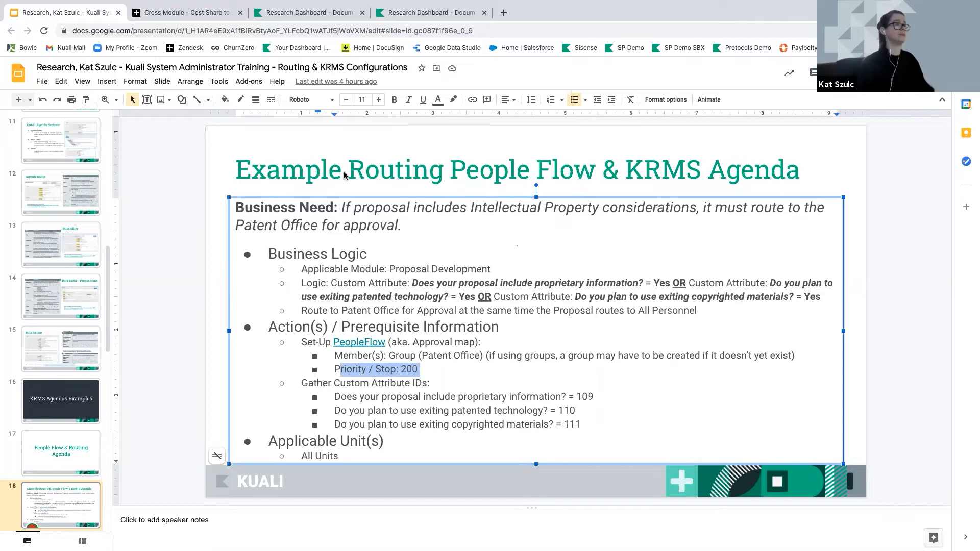
pyautogui.click(390, 17)
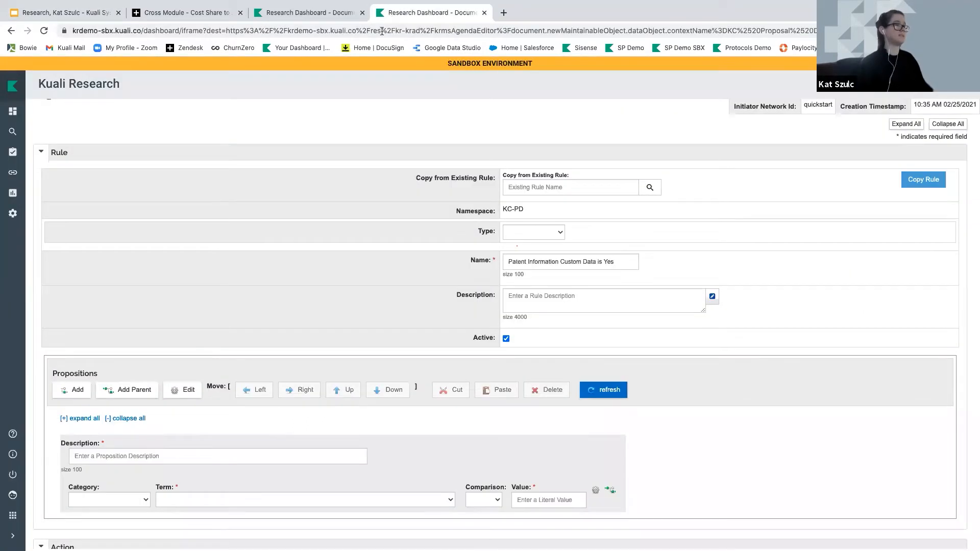
# Enter the proposition description 'Custom Data ID 109 = Yes'
pyautogui.scroll(-3, 313, 306)
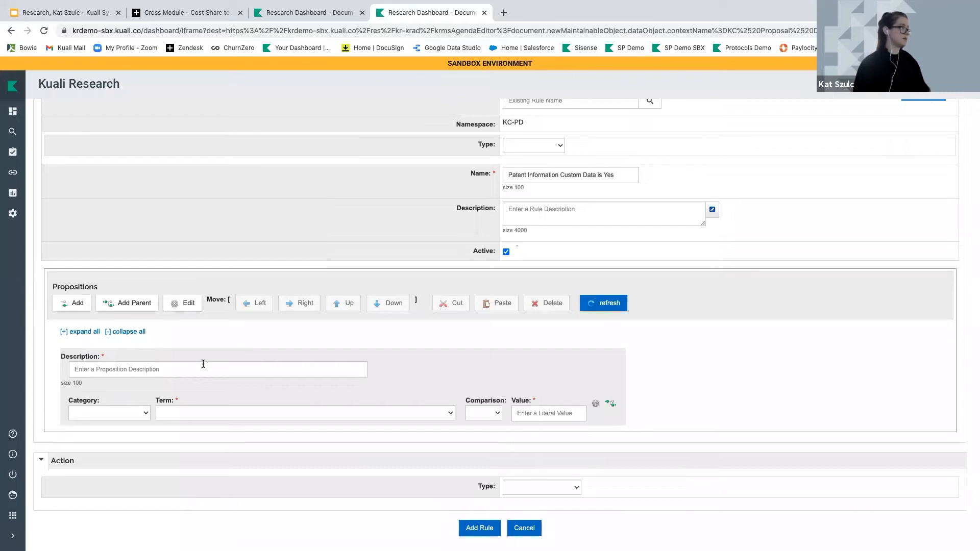
pyautogui.click(203, 364)
pyautogui.write('Custom D')
pyautogui.write('ata Id')
pyautogui.press('BackSpace')
pyautogui.press('BackSpace')
pyautogui.write('D')
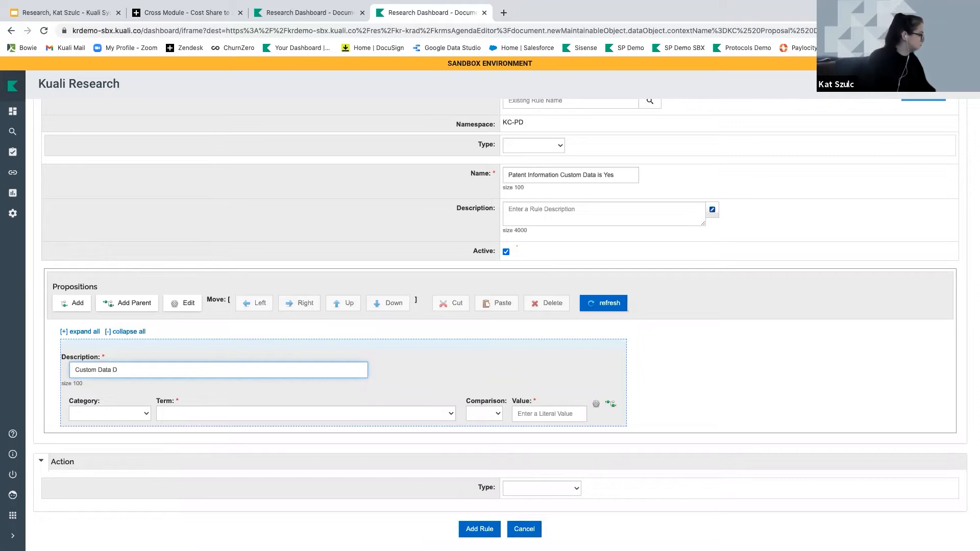
pyautogui.write(' 109 = Yes')
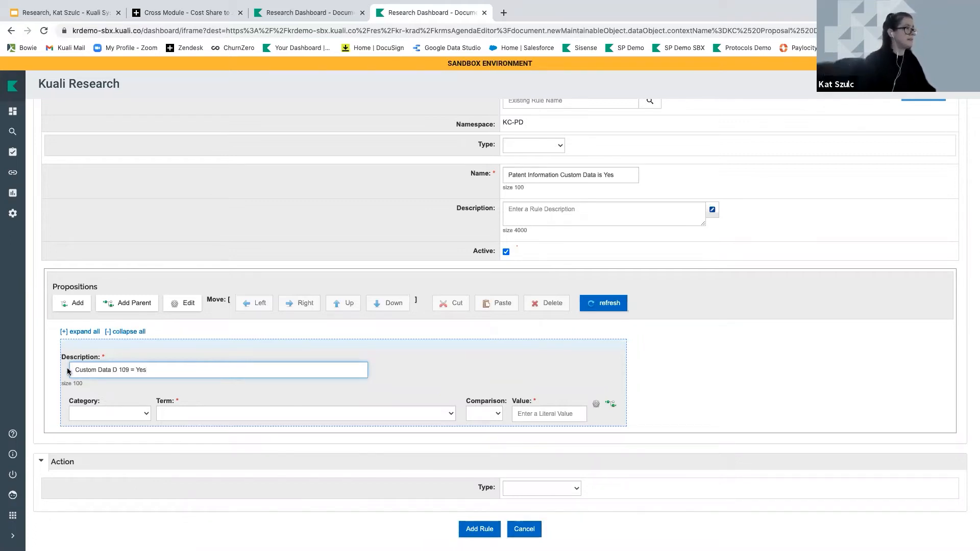
pyautogui.moveTo(71, 369); pyautogui.dragTo(94, 370)
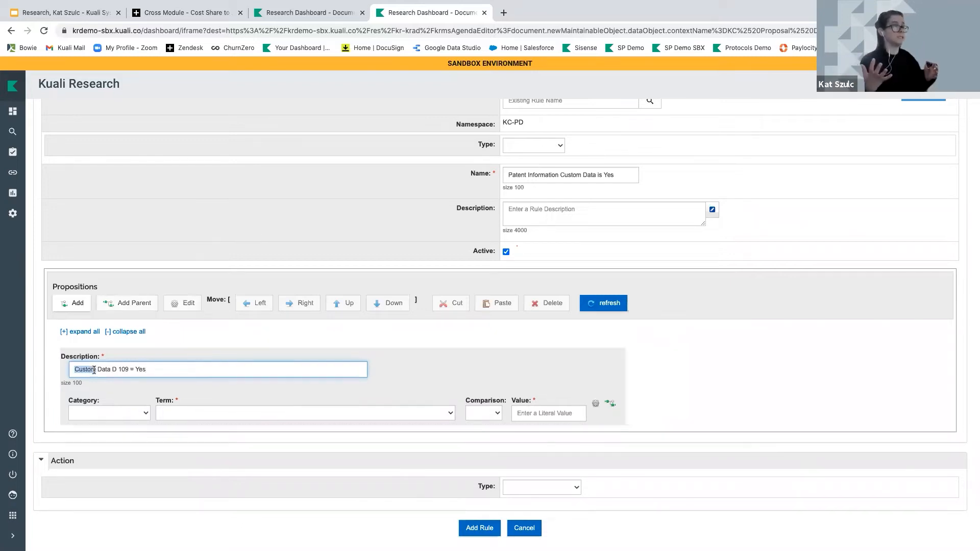
pyautogui.click(113, 370)
pyautogui.write('I')
# Set category Custom Data Attribute, the custom-data-match term, comparison =, and value Yes
pyautogui.click(122, 414)
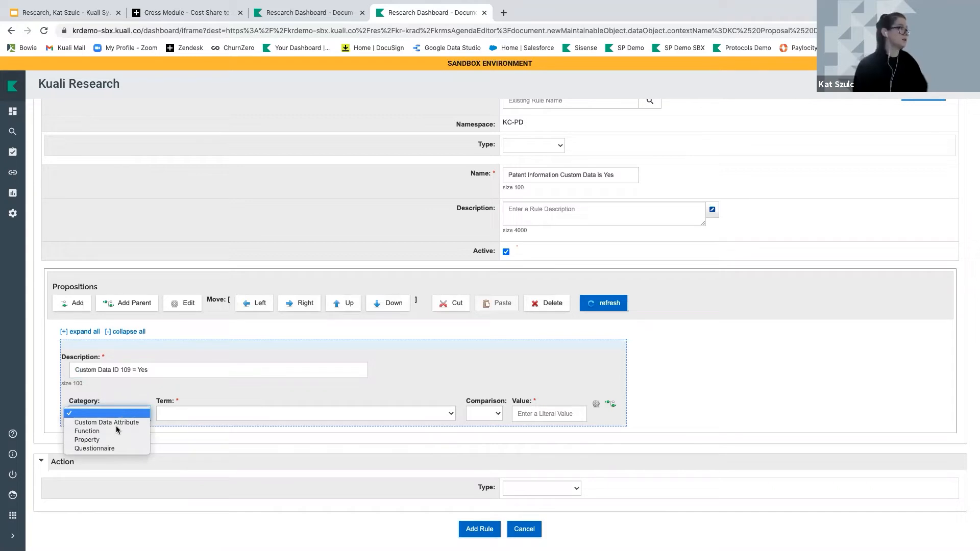
pyautogui.click(115, 423)
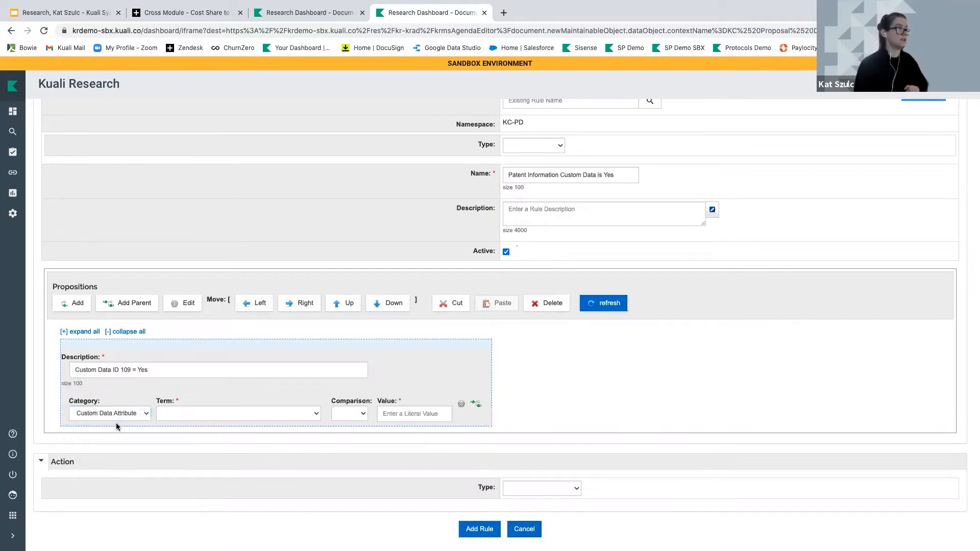
pyautogui.click(175, 414)
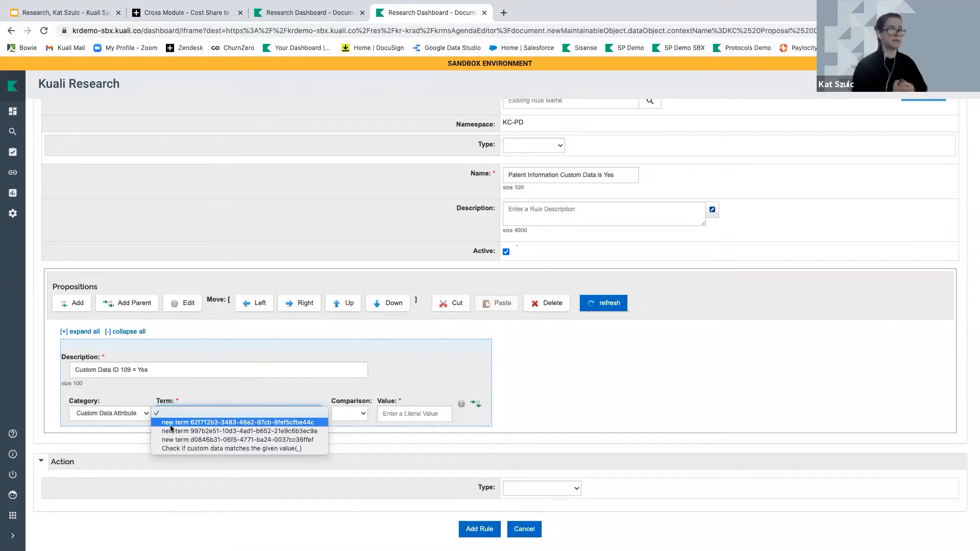
pyautogui.click(170, 417)
pyautogui.click(170, 418)
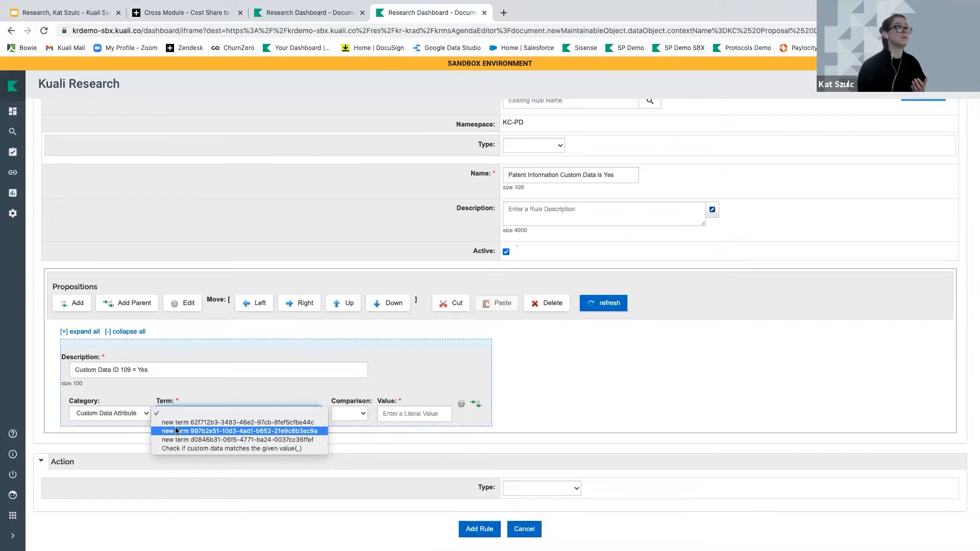
pyautogui.click(173, 448)
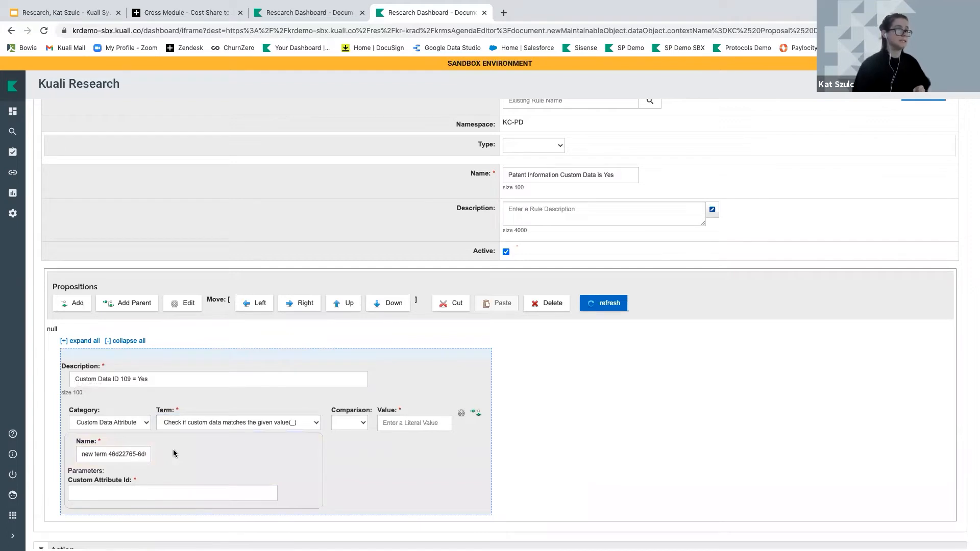
pyautogui.click(344, 423)
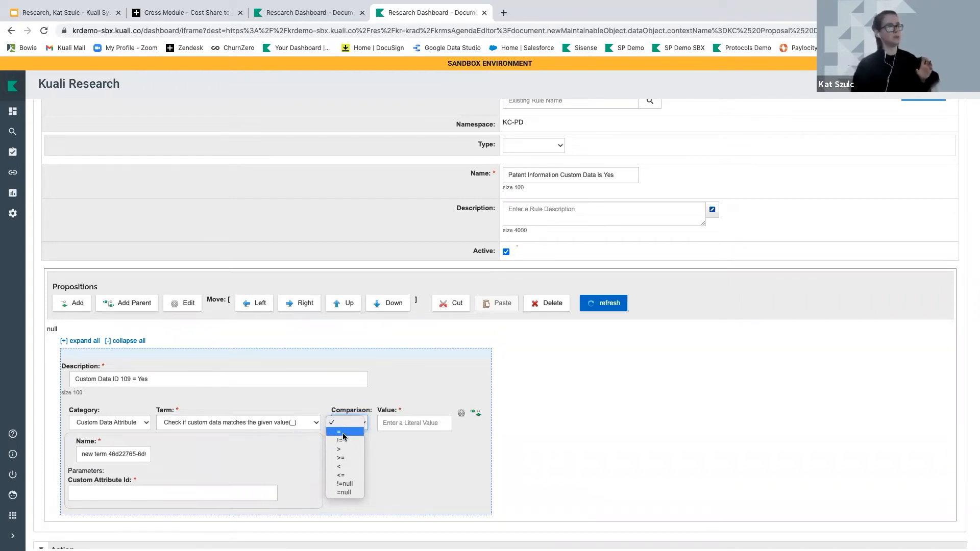
pyautogui.click(342, 433)
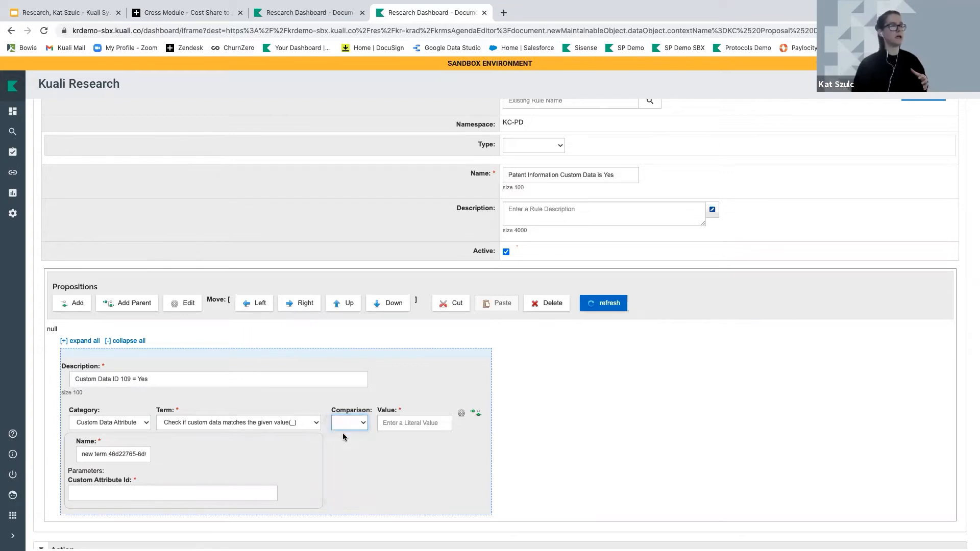
pyautogui.click(392, 423)
pyautogui.write('Yes')
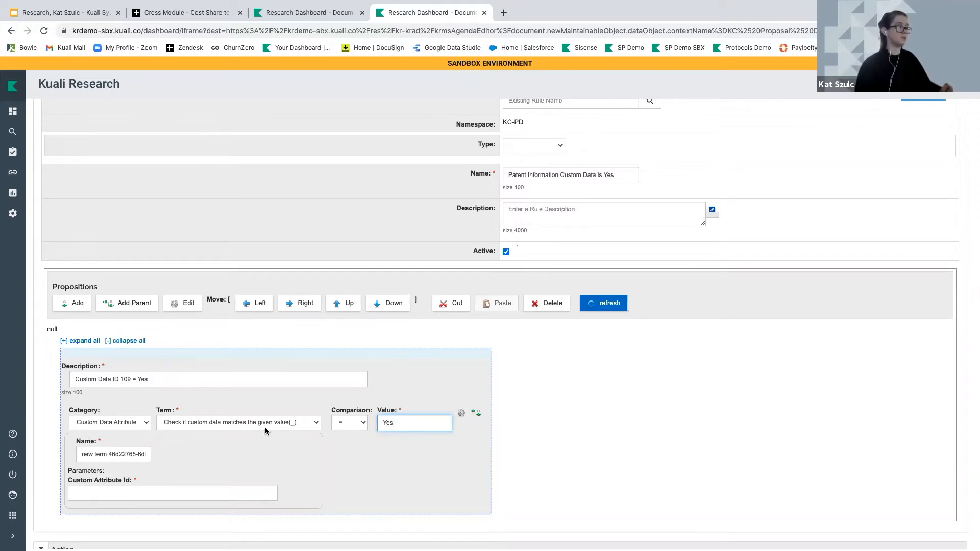
# Prepare the custom attribute ID 109 entry and return to the training slides
pyautogui.scroll(-1, 382, 430)
pyautogui.click(89, 457)
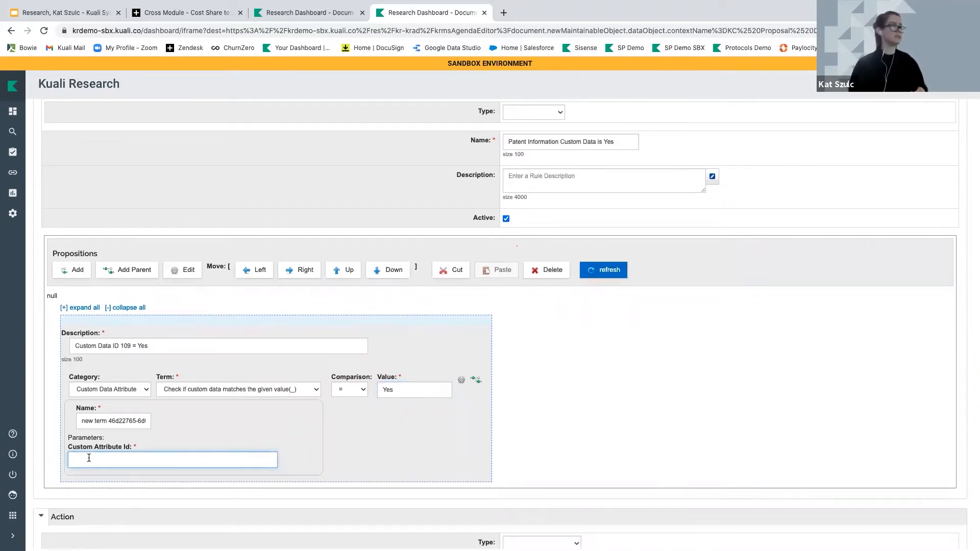
pyautogui.moveTo(121, 347); pyautogui.dragTo(129, 347)
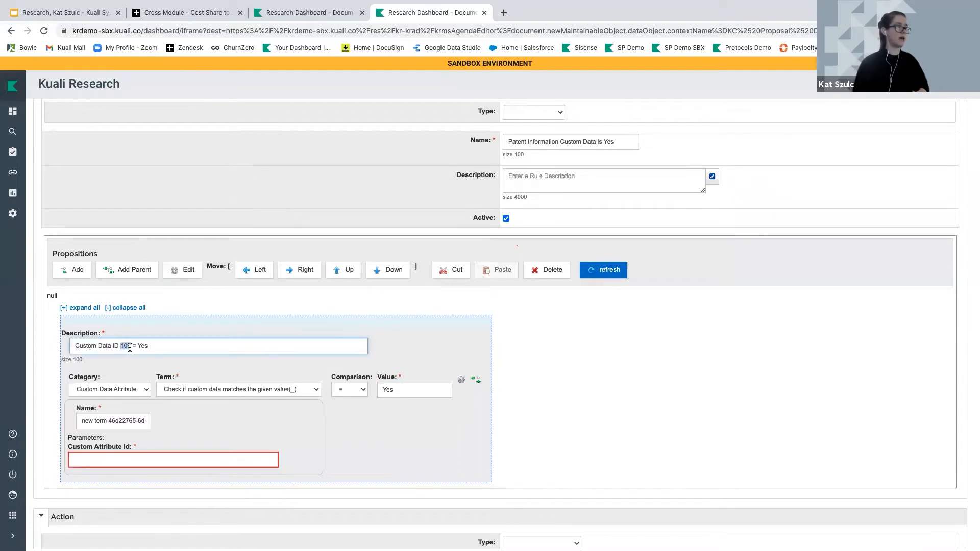
pyautogui.click(89, 13)
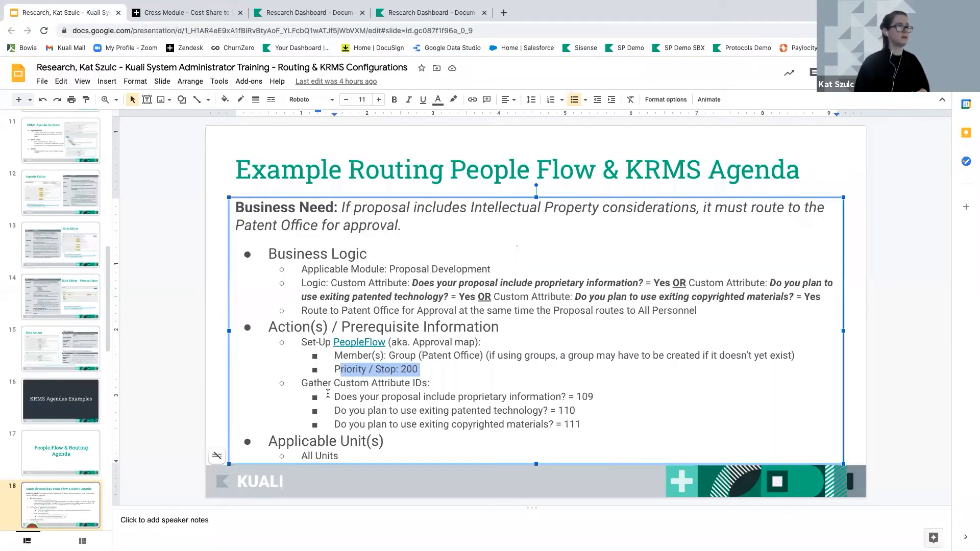
# Confirm on slide 18 that proprietary information is custom attribute ID 109, then return to the agenda editor
pyautogui.moveTo(335, 396); pyautogui.dragTo(565, 397)
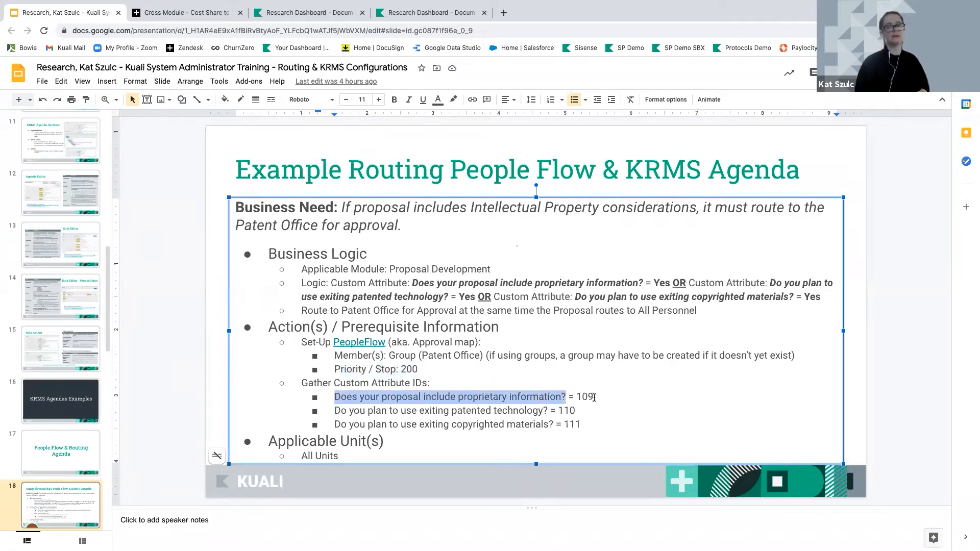
pyautogui.click(275, 15)
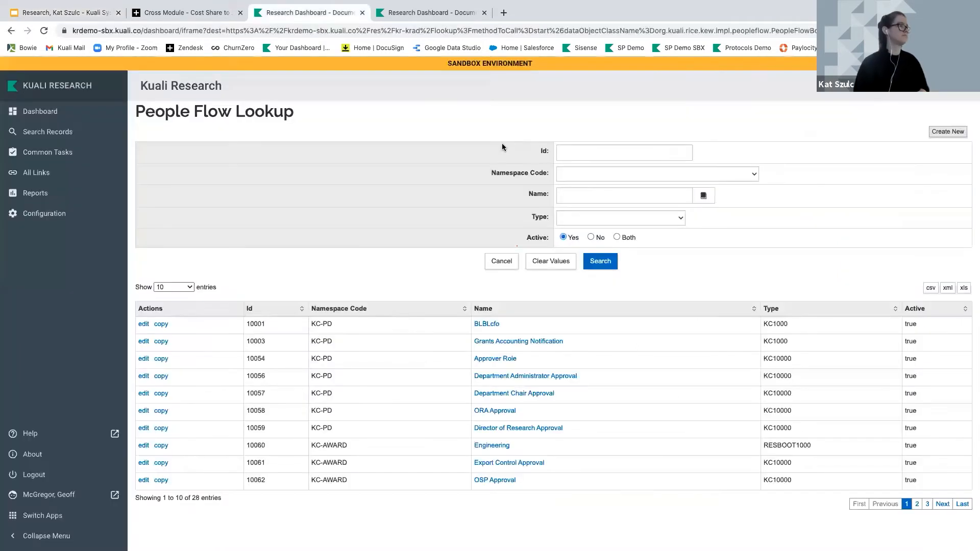
pyautogui.click(424, 14)
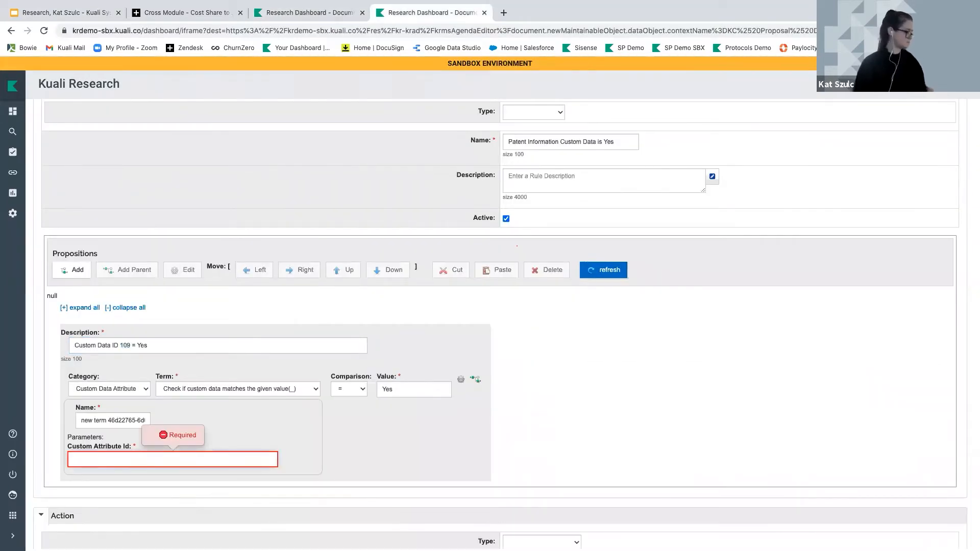
# Enter custom attribute ID 109 and add a second proposition, forming an AND compound
pyautogui.write('109')
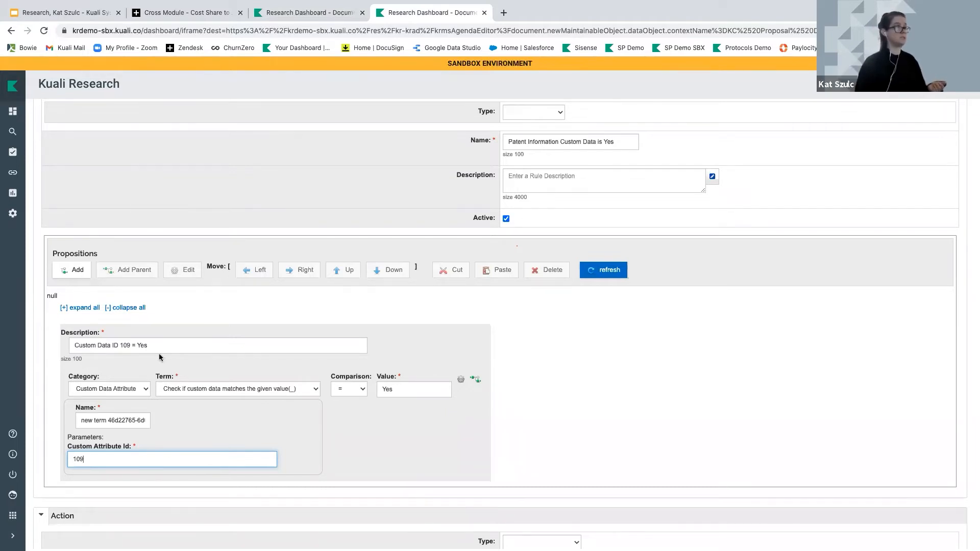
pyautogui.click(76, 272)
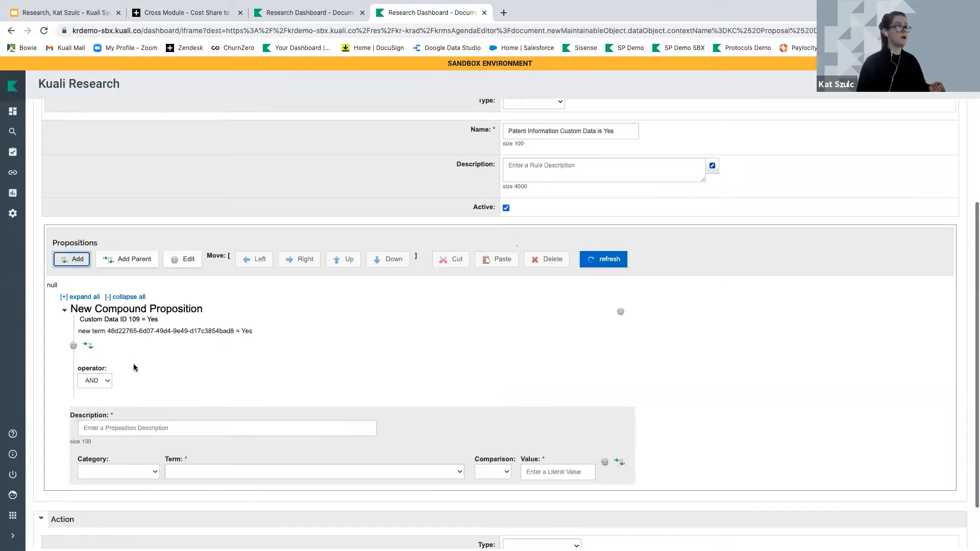
# Switch the compound operator to OR and describe the second proposition as 'Custom Data ID 110 = Yes'
pyautogui.scroll(-3, 102, 337)
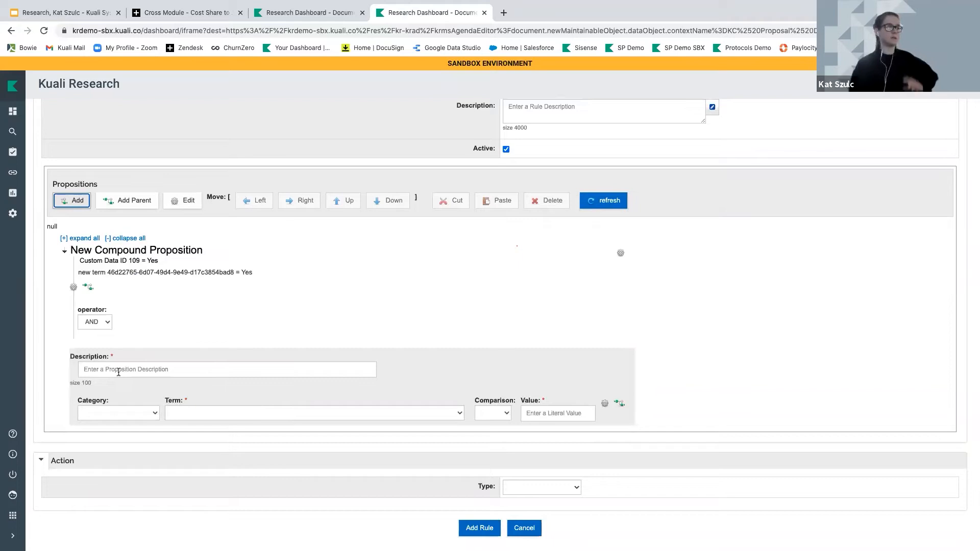
pyautogui.click(95, 319)
pyautogui.click(94, 339)
pyautogui.click(106, 369)
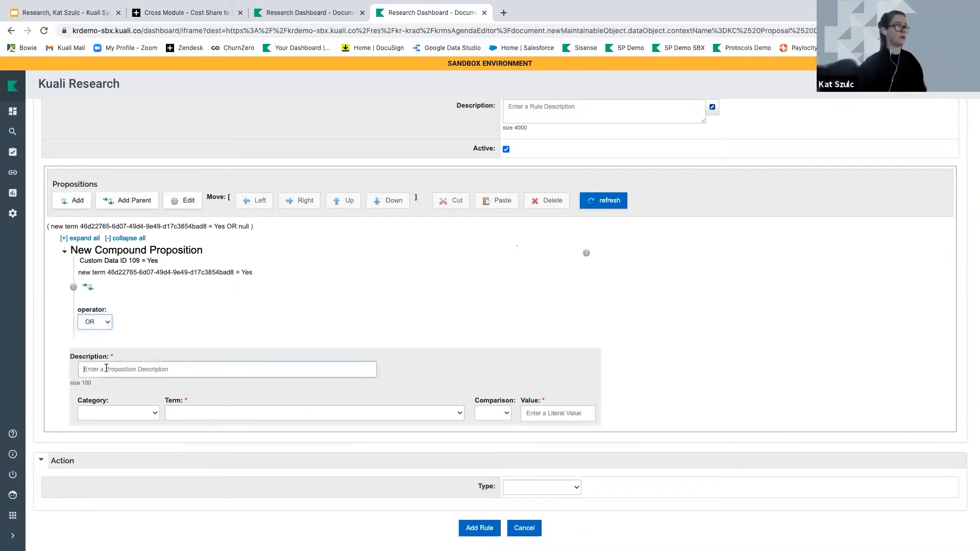
pyautogui.write('Custom ')
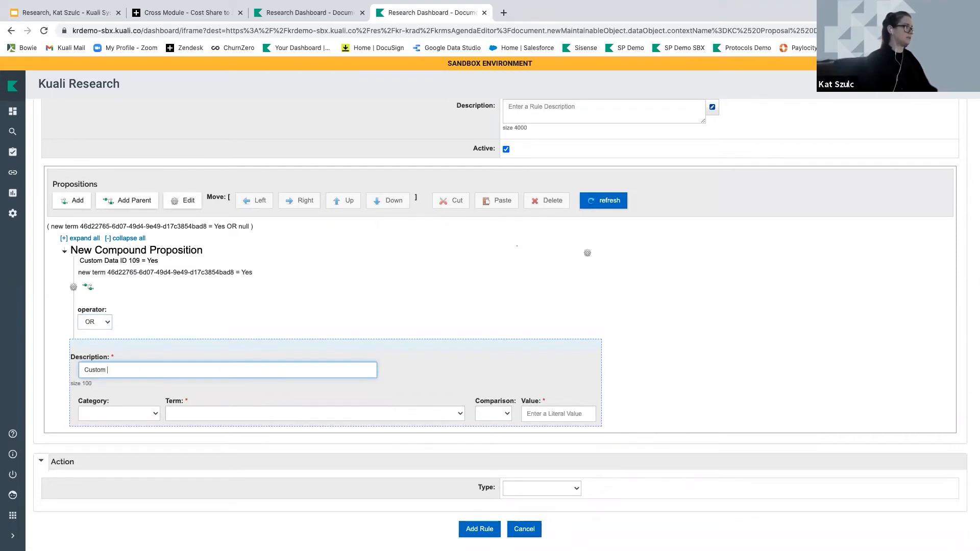
pyautogui.write('Data ID')
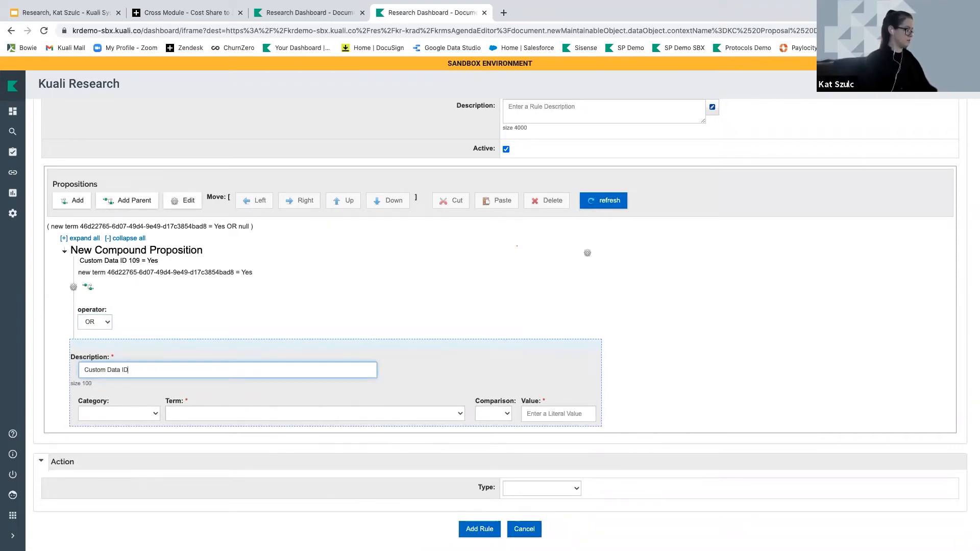
pyautogui.write(' 110 = Yes')
# Make it a Custom Data Attribute check: 'Check if custom data matches' = Yes for attribute 110; add another proposition
pyautogui.click(98, 414)
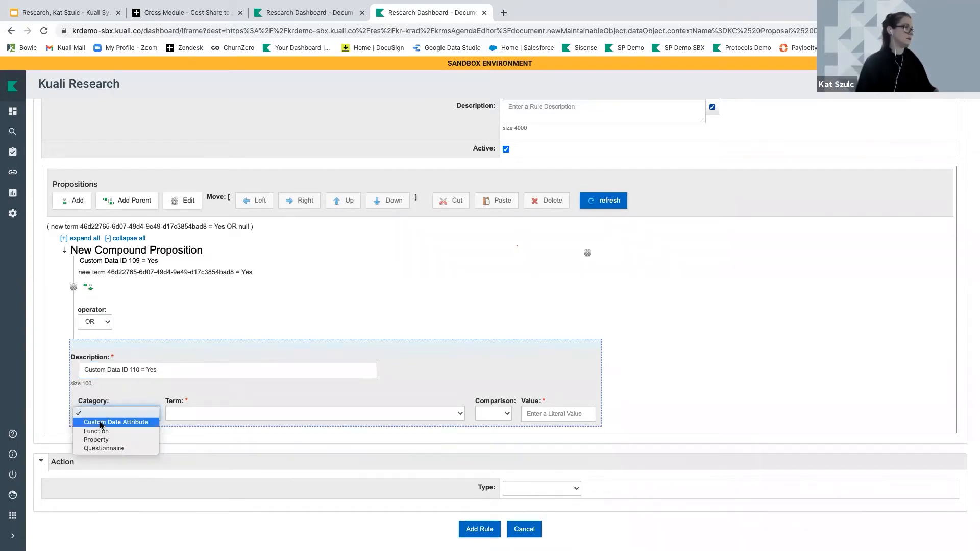
pyautogui.click(116, 422)
pyautogui.click(274, 416)
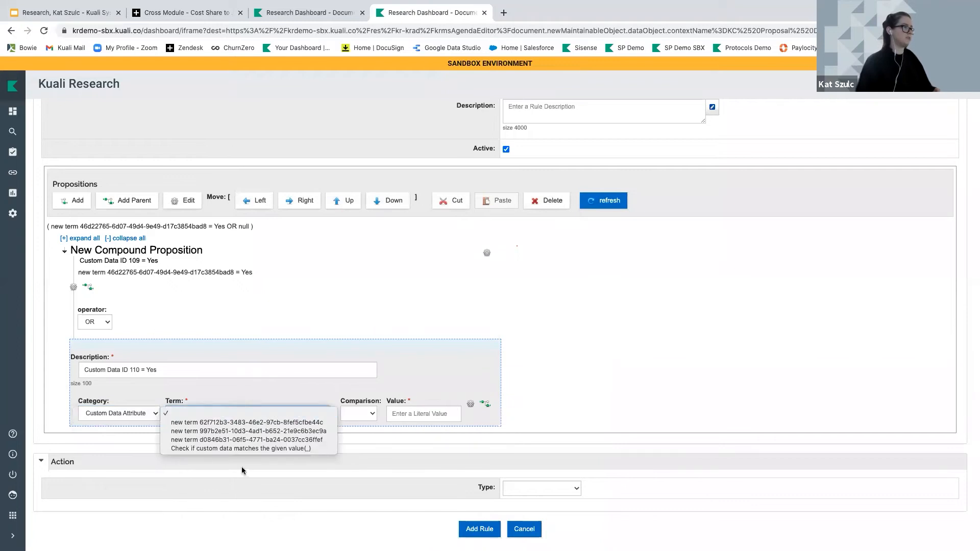
pyautogui.click(244, 453)
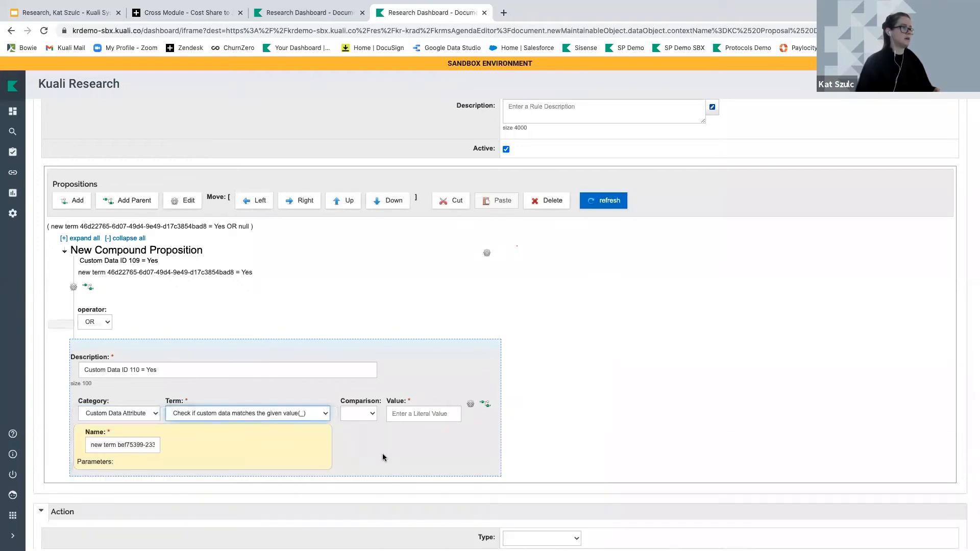
pyautogui.click(365, 415)
pyautogui.click(365, 428)
pyautogui.click(398, 417)
pyautogui.write('Yes')
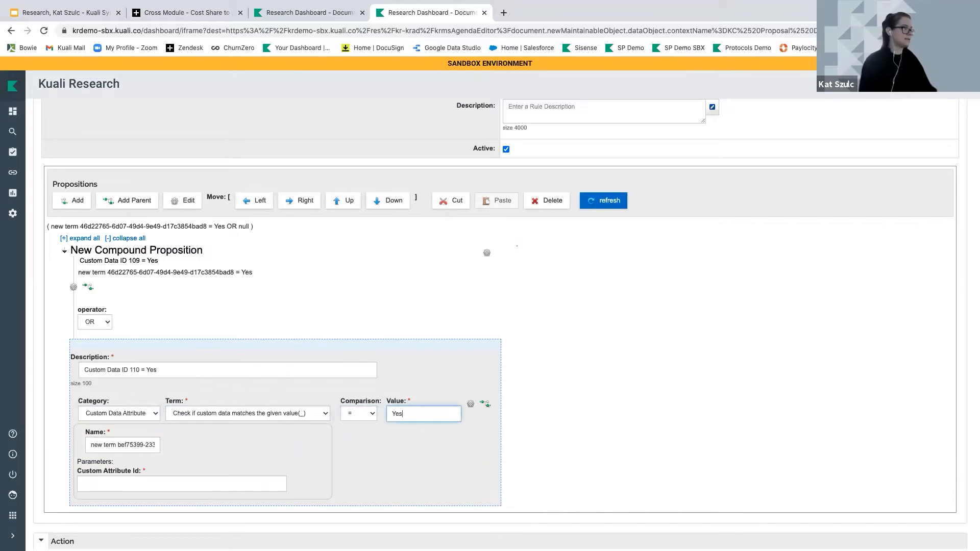
pyautogui.click(136, 481)
pyautogui.write('110')
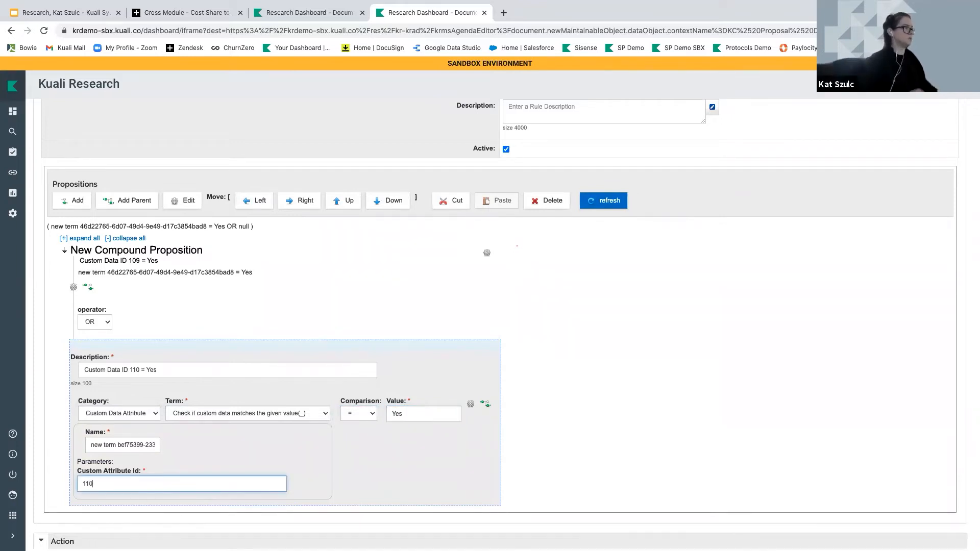
pyautogui.click(90, 202)
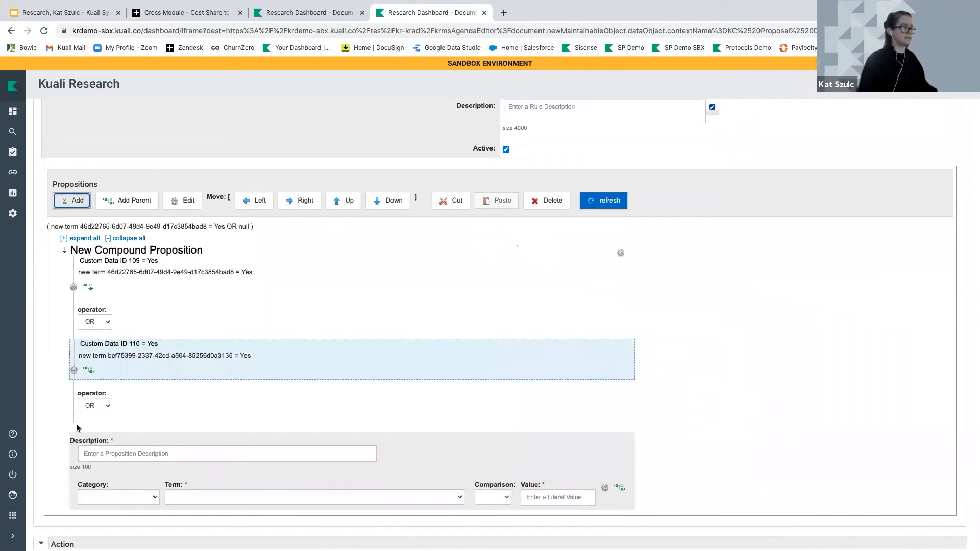
# Describe the third proposition as 'Custom Data Id D 111 - = Yes' with category Custom Data Attribute
pyautogui.click(114, 451)
pyautogui.write('Custom ')
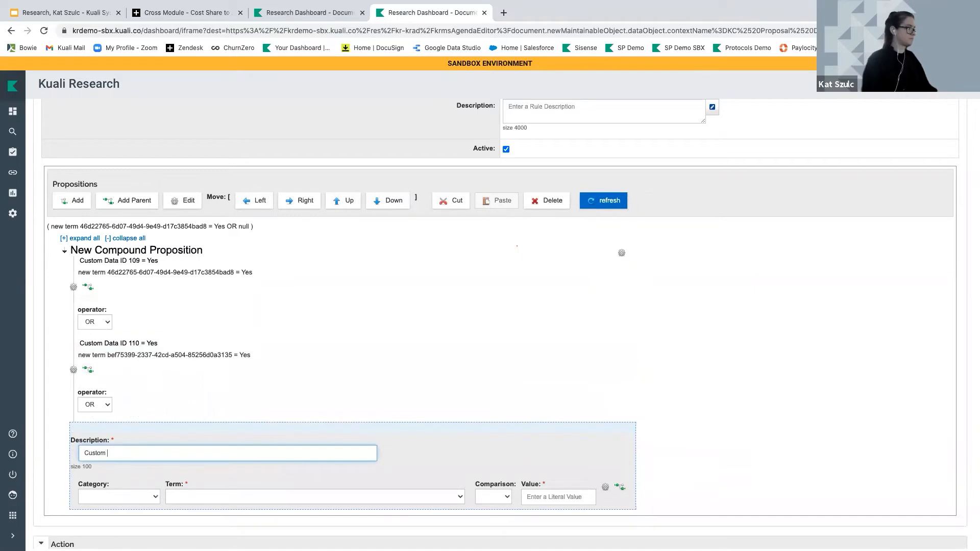
pyautogui.write('Data Id ')
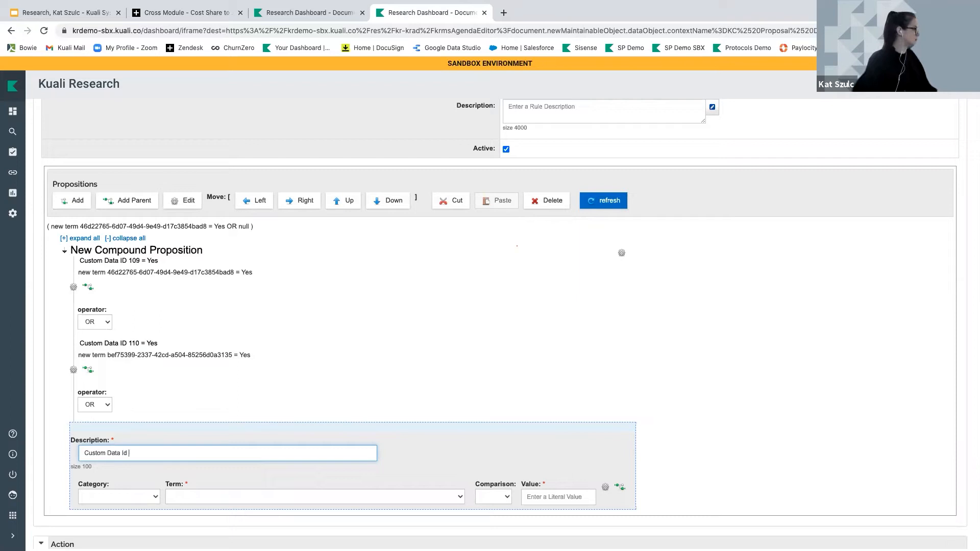
pyautogui.write('D')
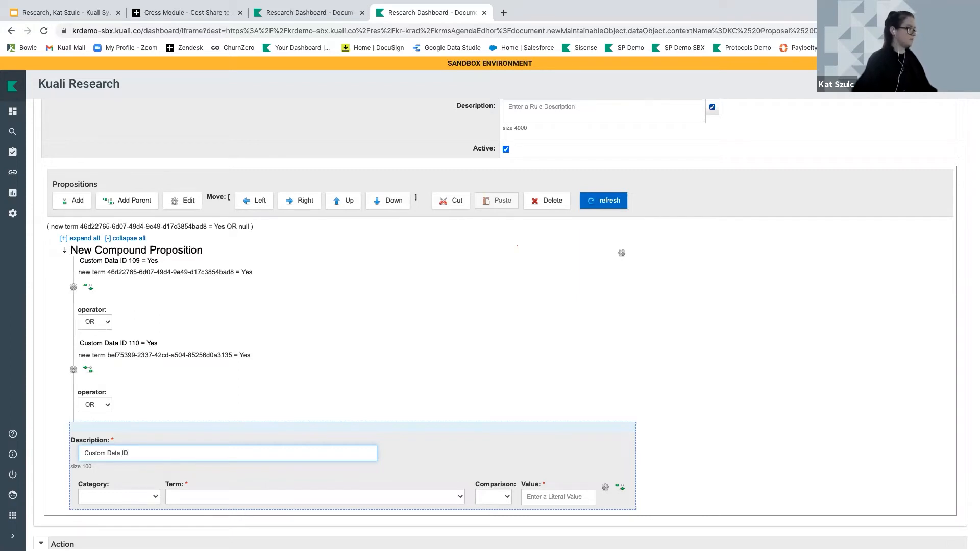
pyautogui.write(' 111 -')
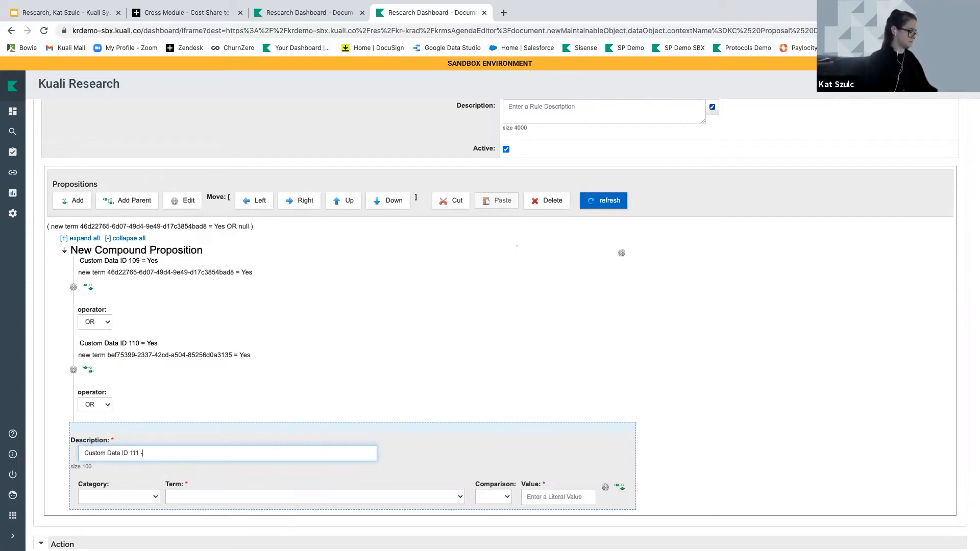
pyautogui.press('BackSpace')
pyautogui.write('= Yes')
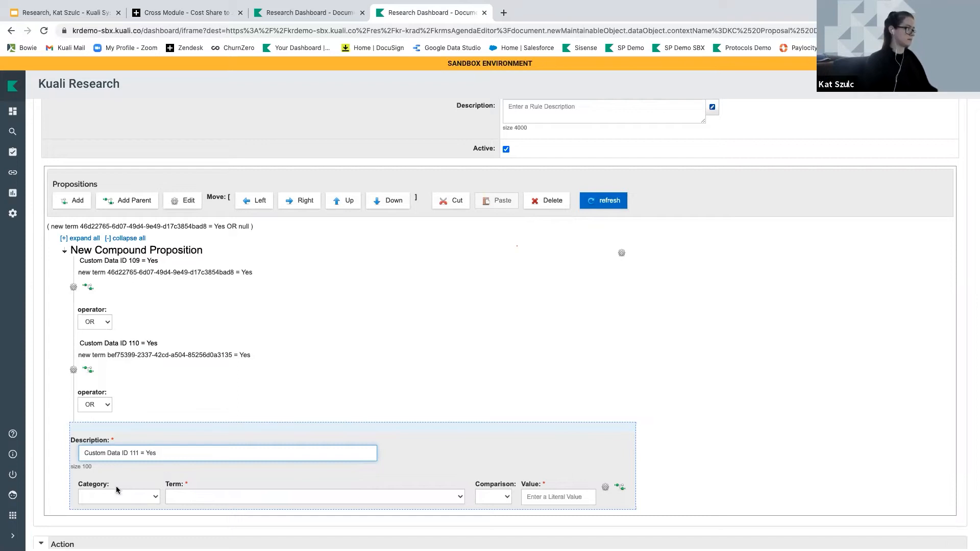
pyautogui.click(118, 495)
pyautogui.click(113, 504)
# Use the 'Check if custom data matches' term with '=' value Yes and custom attribute ID 111
pyautogui.click(218, 494)
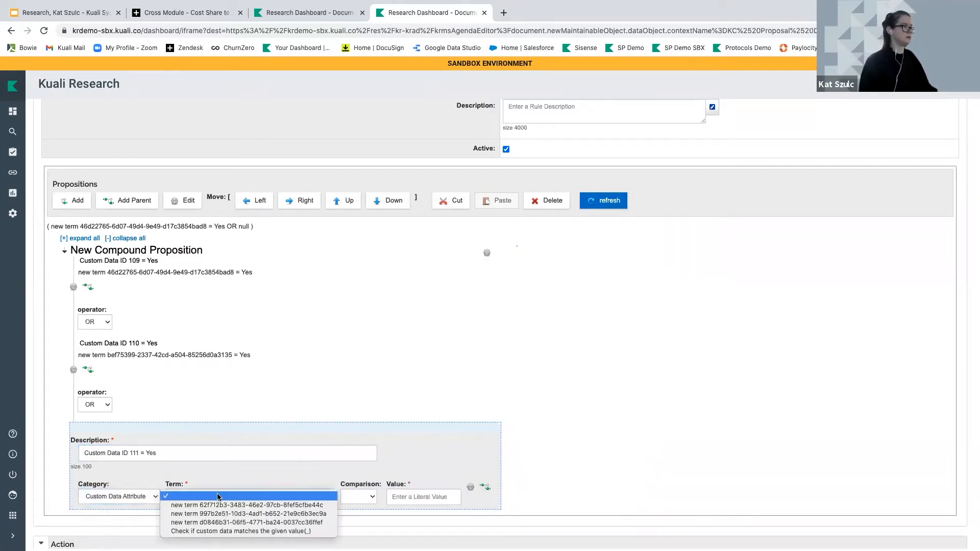
pyautogui.click(225, 531)
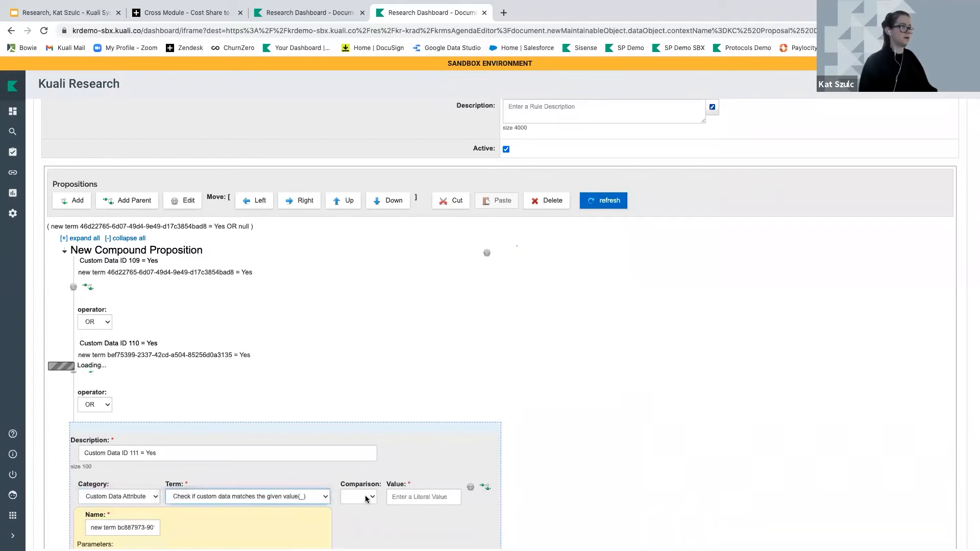
pyautogui.click(366, 499)
pyautogui.click(352, 510)
pyautogui.scroll(-2, 433, 498)
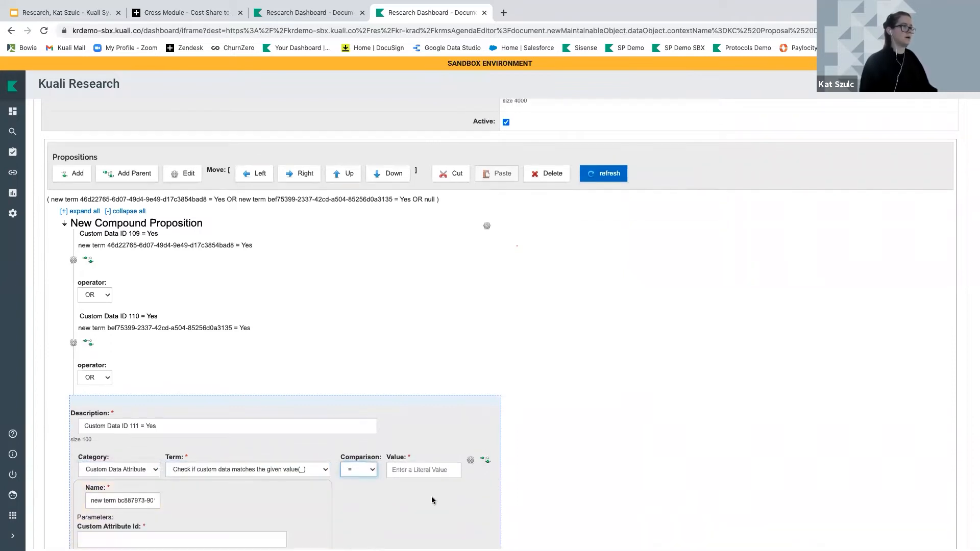
pyautogui.click(408, 435)
pyautogui.write('Yes')
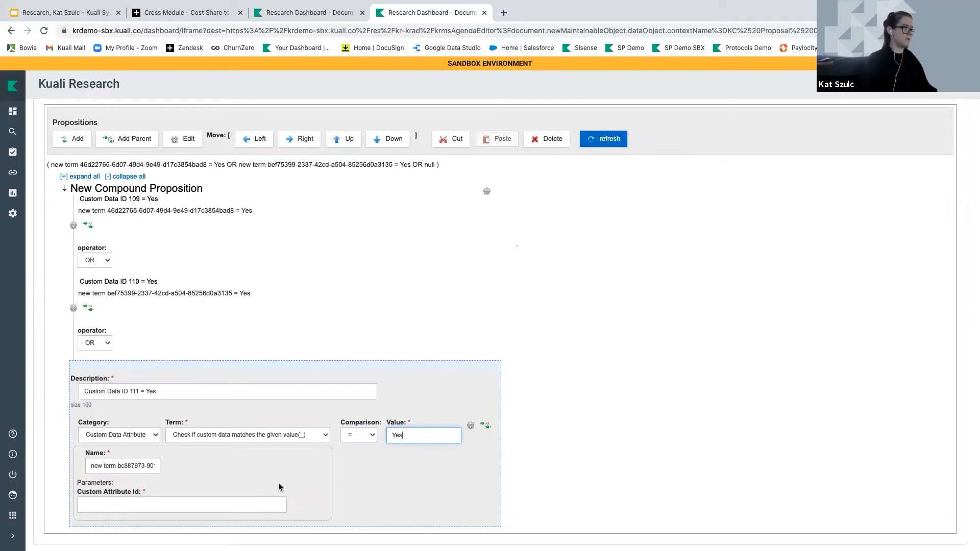
pyautogui.click(134, 500)
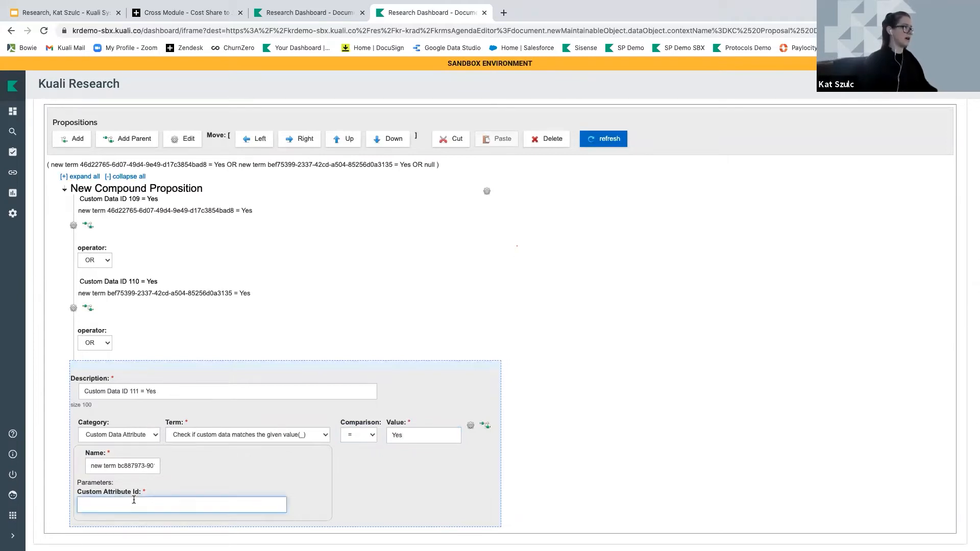
pyautogui.write('111')
pyautogui.scroll(-1, 306, 253)
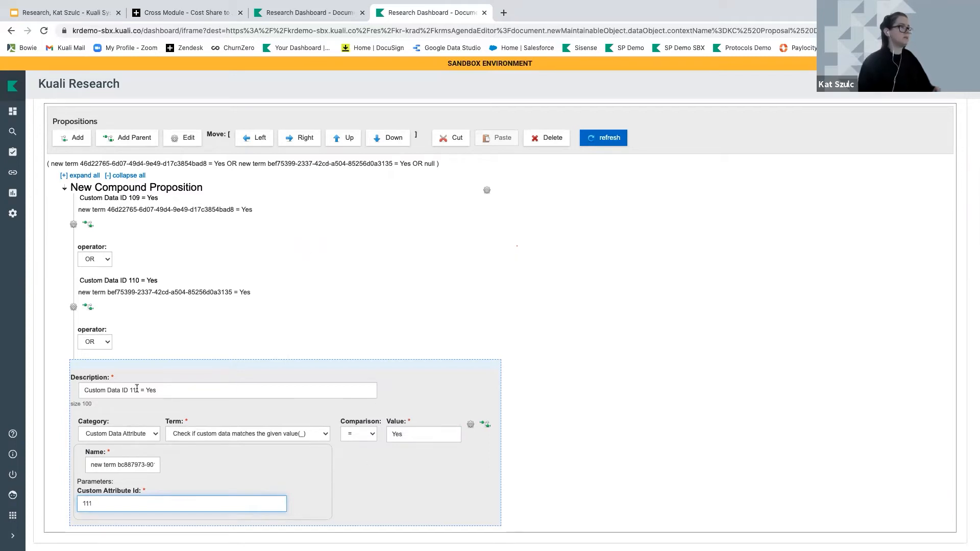
pyautogui.scroll(1, 137, 389)
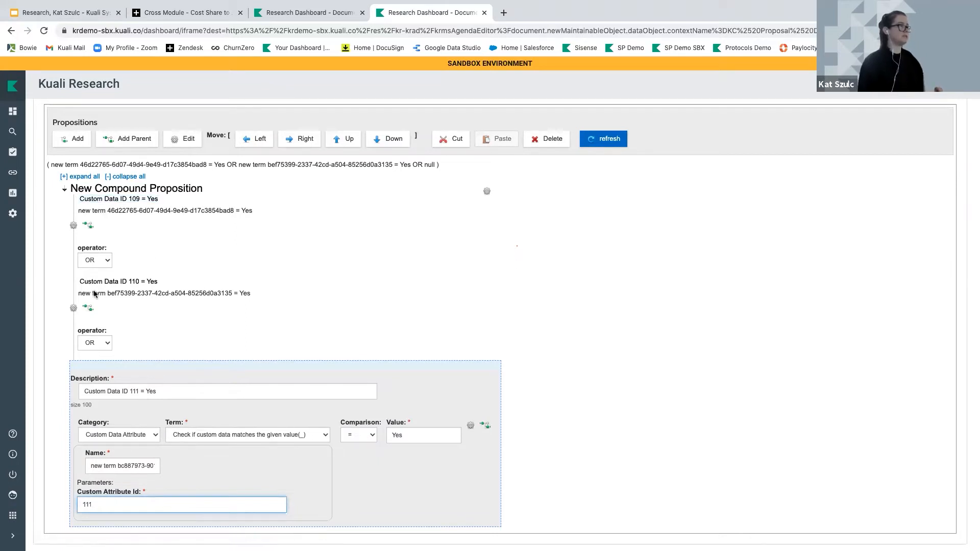
pyautogui.scroll(-3, 202, 405)
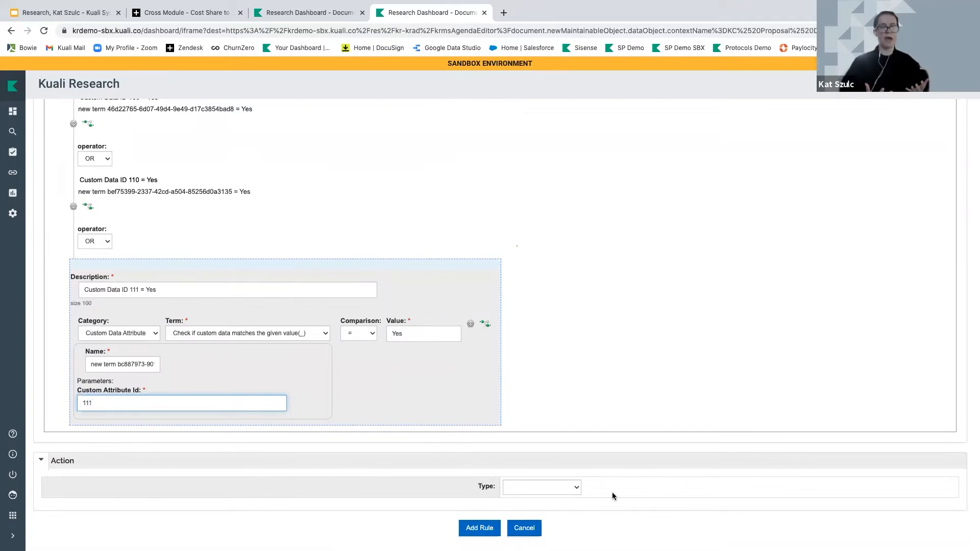
# Set the action type to Route to PeopleFlow and select PeopleFlow 10072 Patent Office Proposal Approval
pyautogui.click(520, 484)
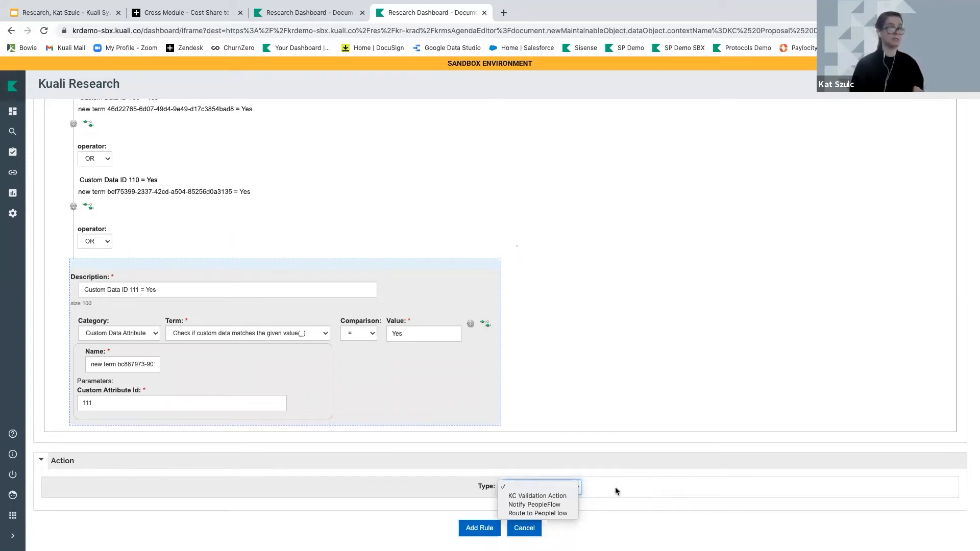
pyautogui.click(553, 513)
pyautogui.scroll(-3, 555, 520)
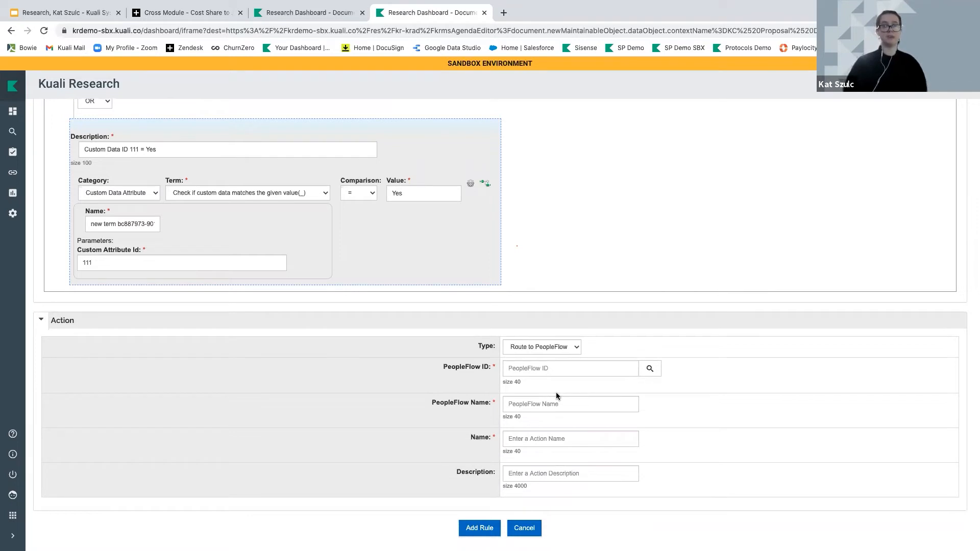
pyautogui.click(650, 367)
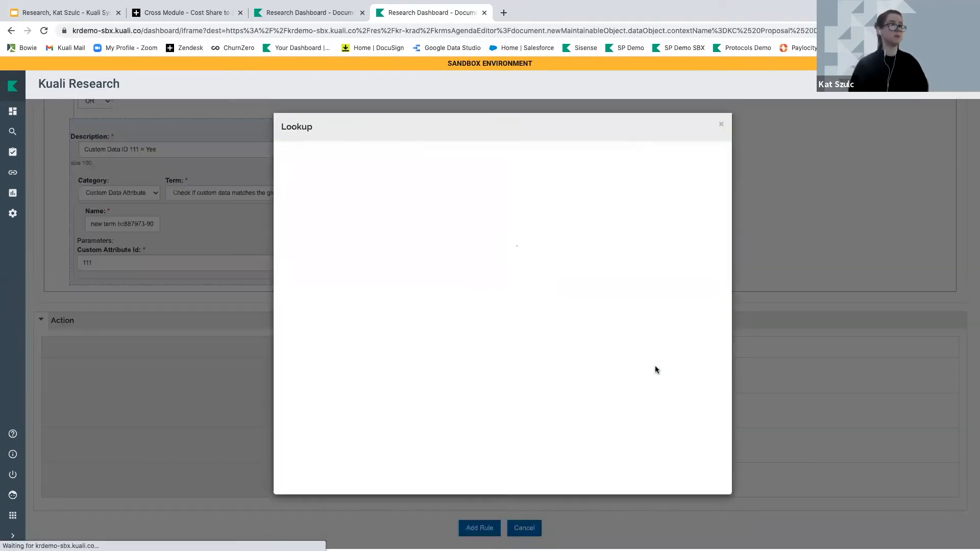
pyautogui.click(533, 474)
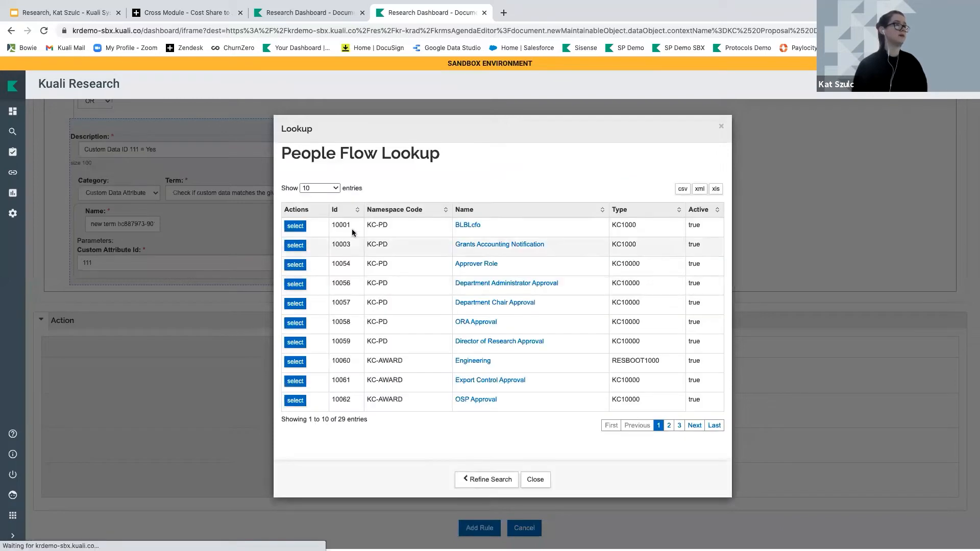
pyautogui.click(326, 188)
pyautogui.click(321, 216)
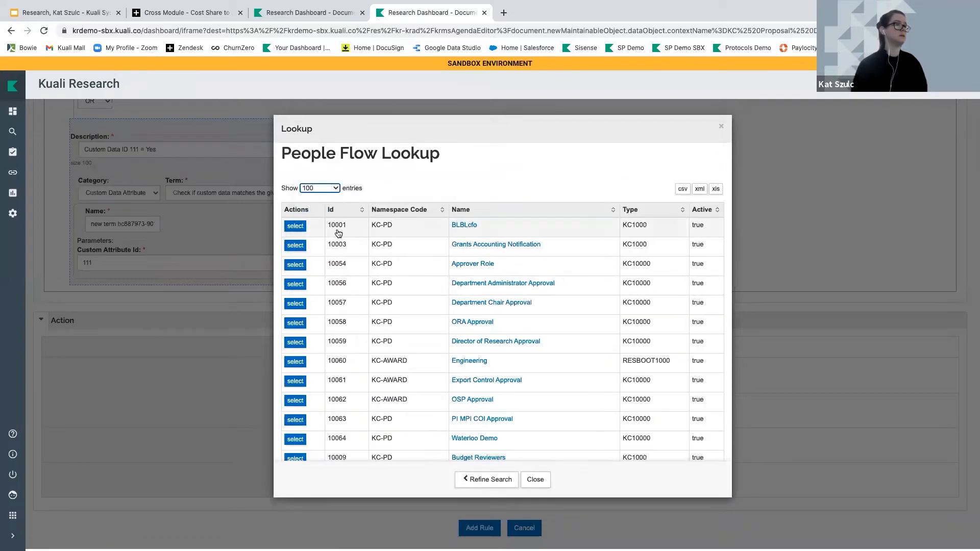
pyautogui.click(363, 214)
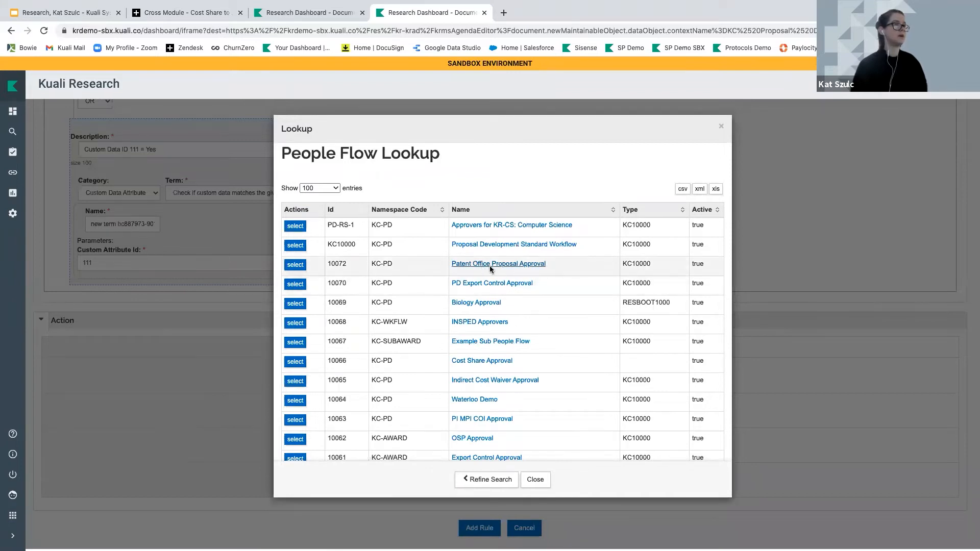
pyautogui.click(295, 264)
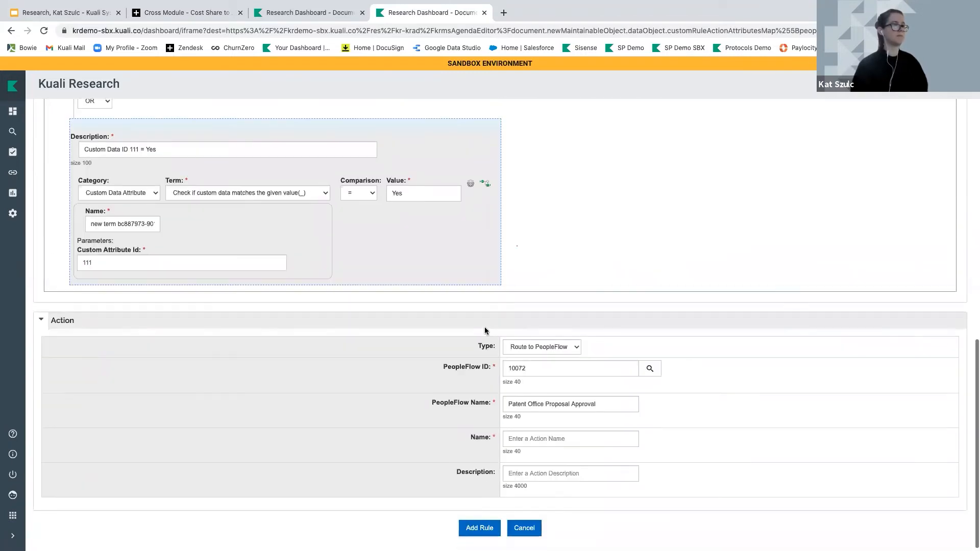
# Copy the PeopleFlow name into the action Name field and add the rule to the agenda
pyautogui.moveTo(621, 403); pyautogui.dragTo(501, 407)
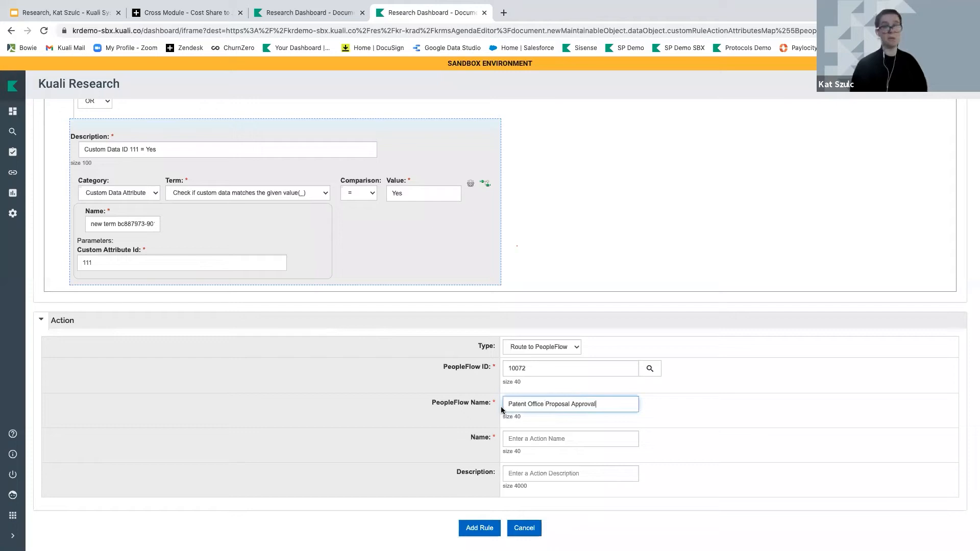
pyautogui.click(541, 442)
pyautogui.moveTo(610, 405); pyautogui.dragTo(478, 404)
pyautogui.hotkey('ctrl', 'c')
pyautogui.click(520, 435)
pyautogui.hotkey('ctrl', 'v')
pyautogui.click(397, 459)
pyautogui.click(471, 531)
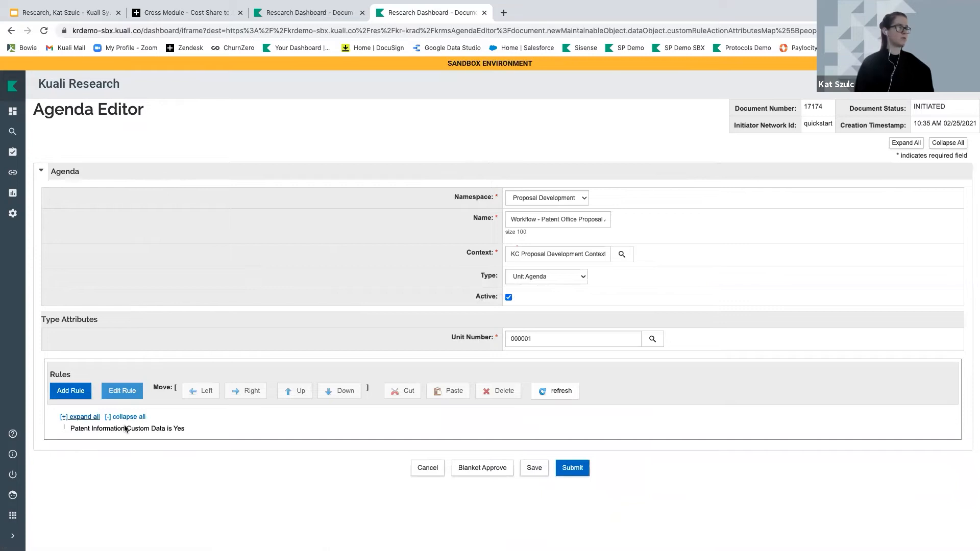
# Submit agenda document 17174, confirm, and reload it showing FINAL status
pyautogui.click(576, 472)
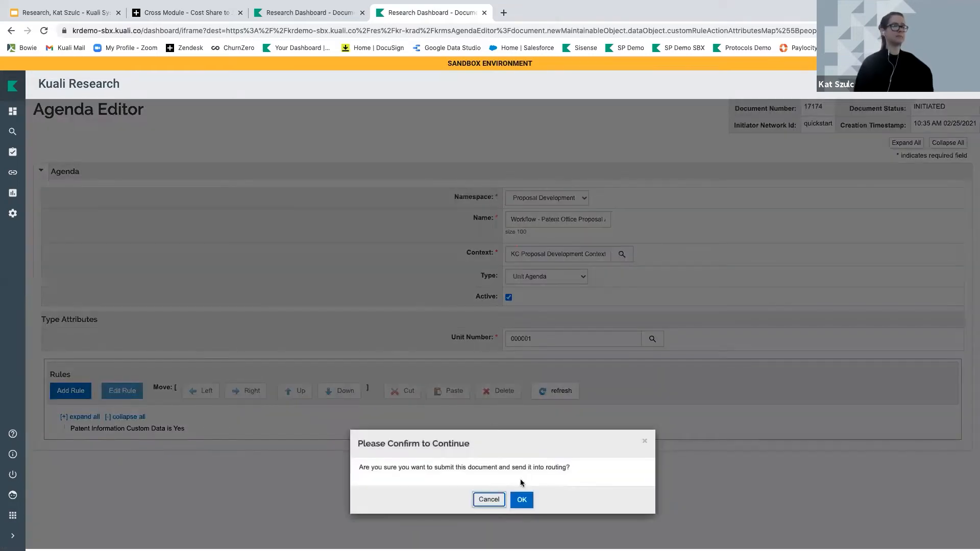
pyautogui.click(521, 498)
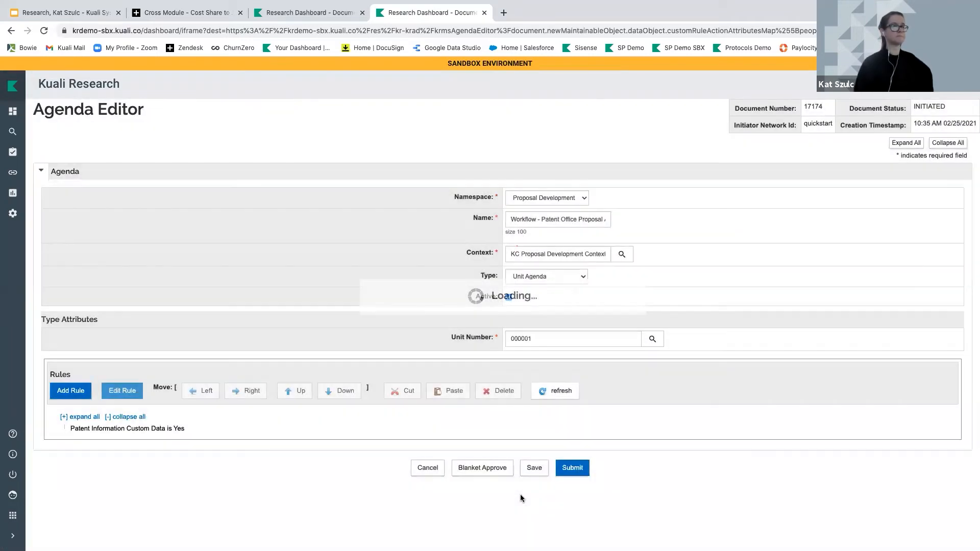
pyautogui.click(530, 463)
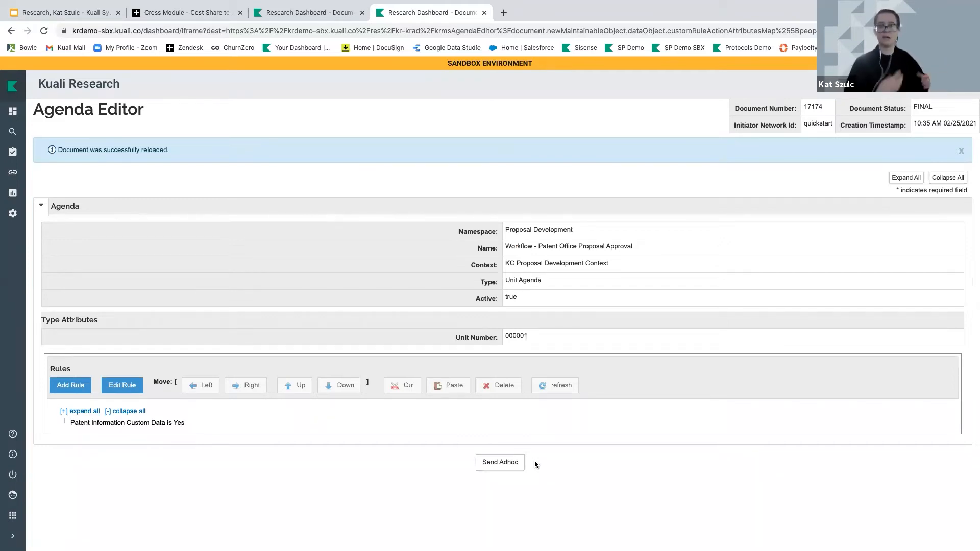
# Open proposal #883, set its intellectual property answers to No, and save
pyautogui.click(13, 115)
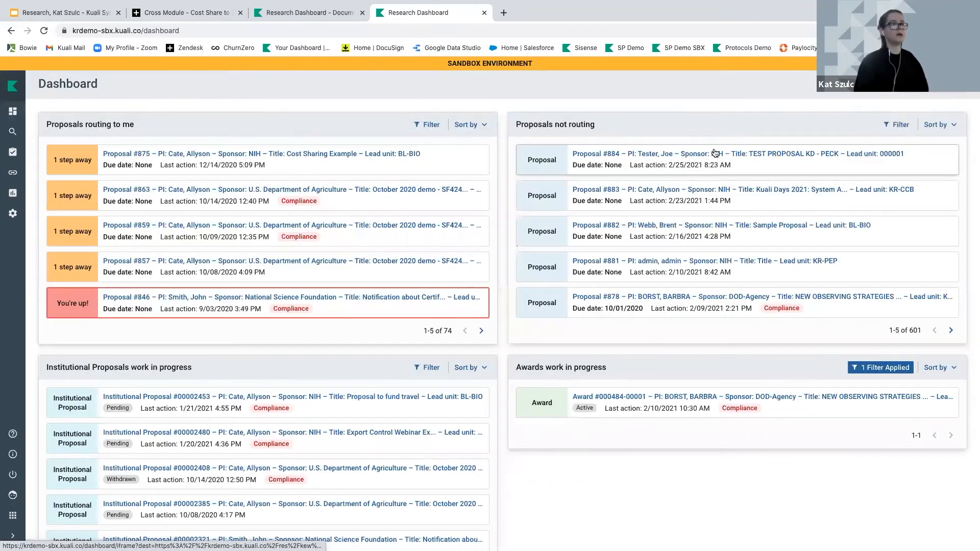
pyautogui.click(739, 189)
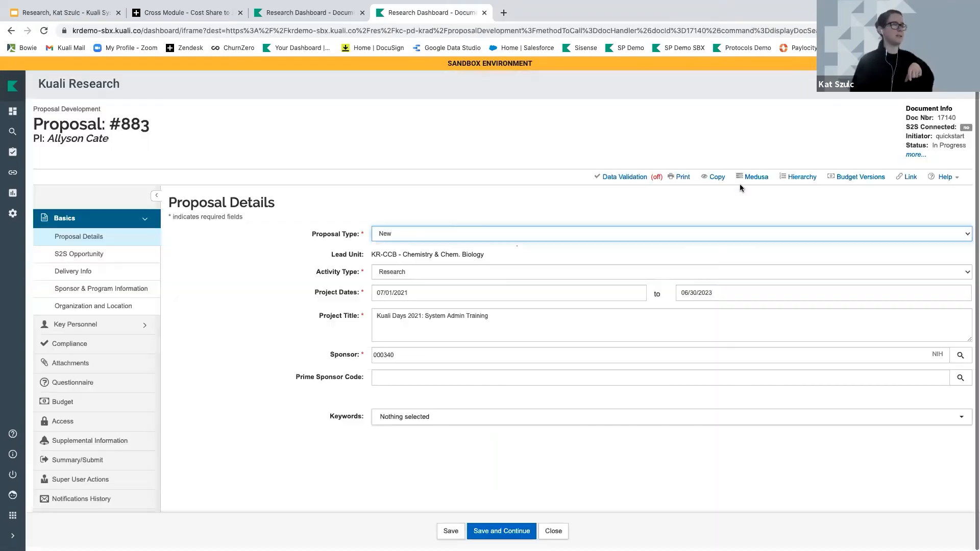
pyautogui.click(143, 220)
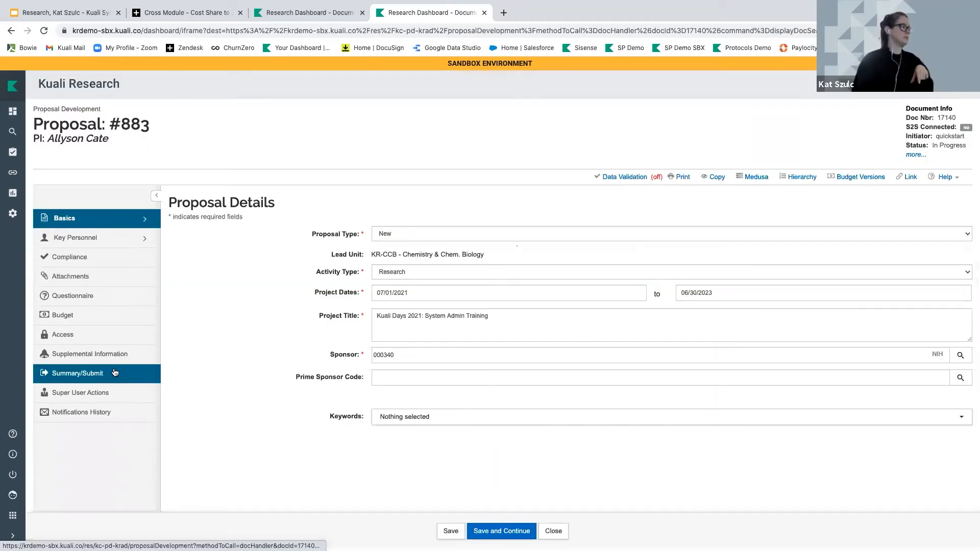
pyautogui.click(113, 356)
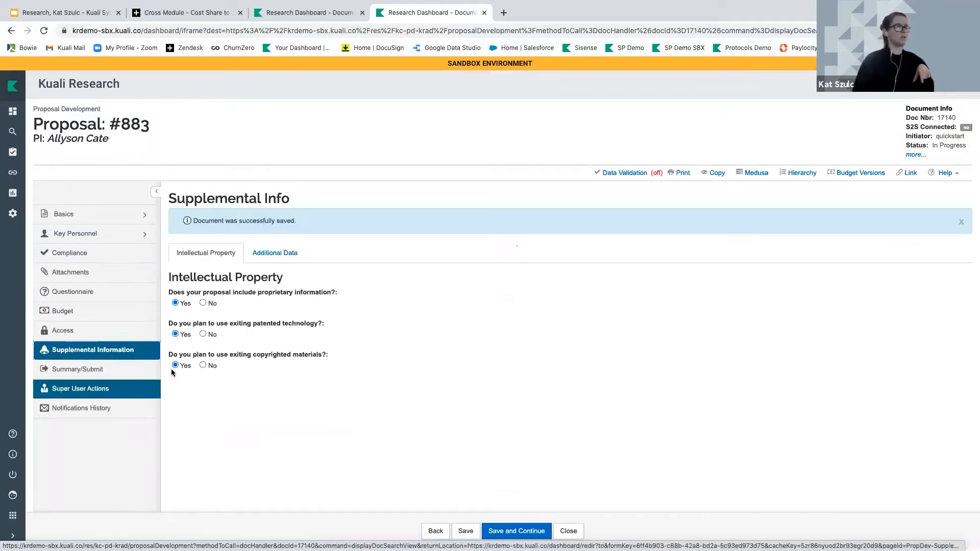
pyautogui.click(203, 302)
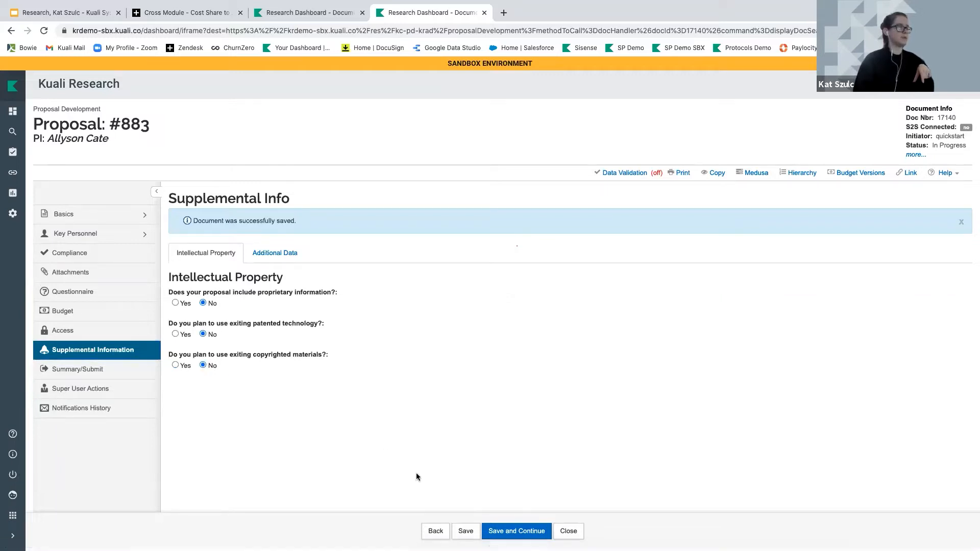
pyautogui.click(465, 530)
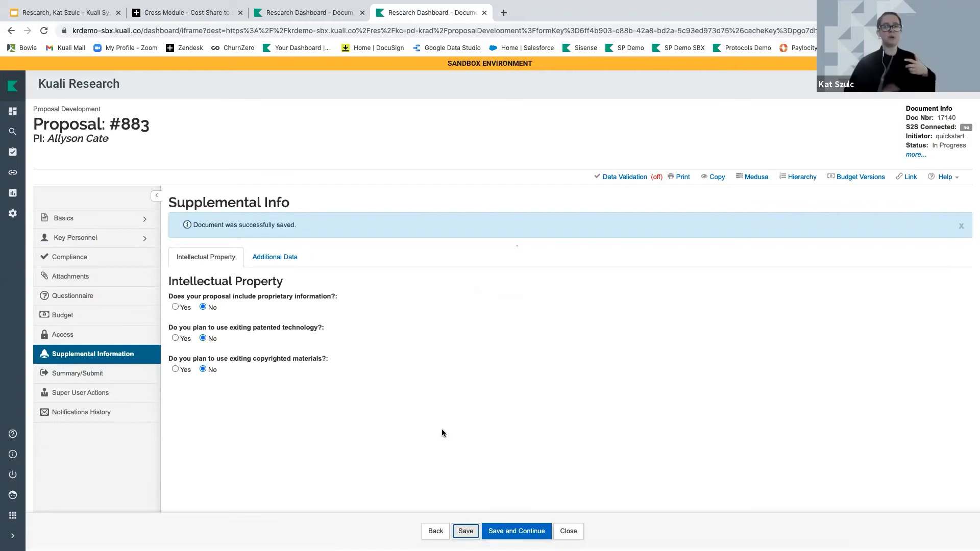
# Open the proposal's route log and expand its future action requests
pyautogui.click(96, 379)
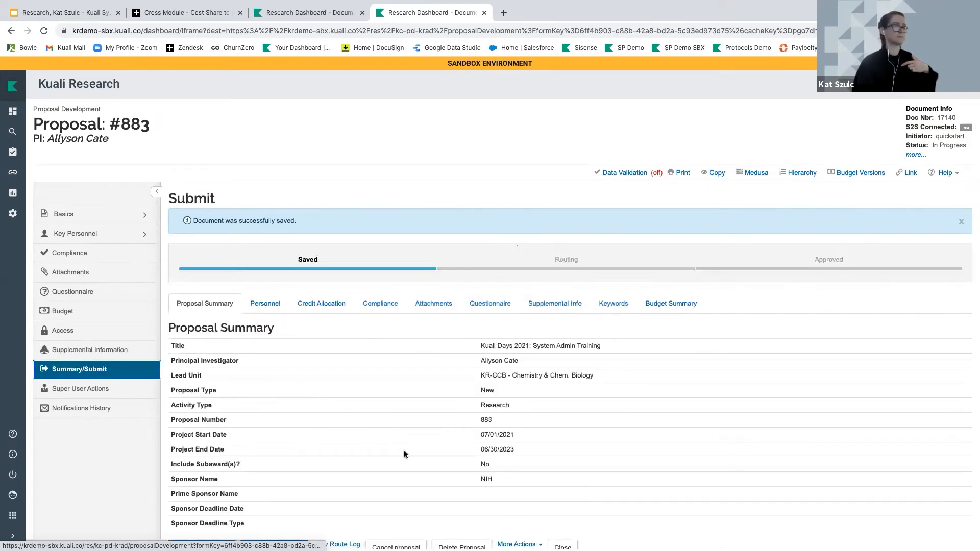
pyautogui.scroll(-4, 403, 454)
pyautogui.click(333, 355)
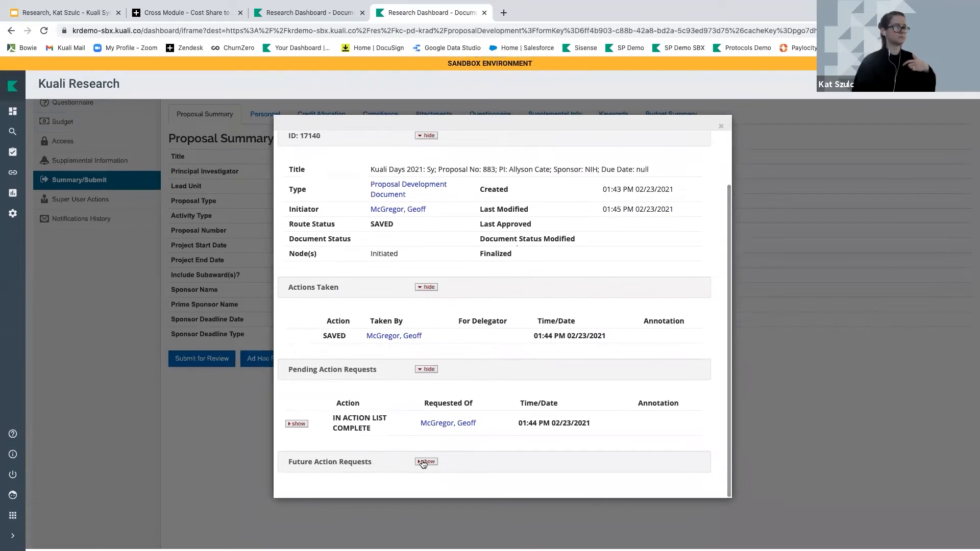
pyautogui.click(425, 462)
pyautogui.scroll(-1, 354, 413)
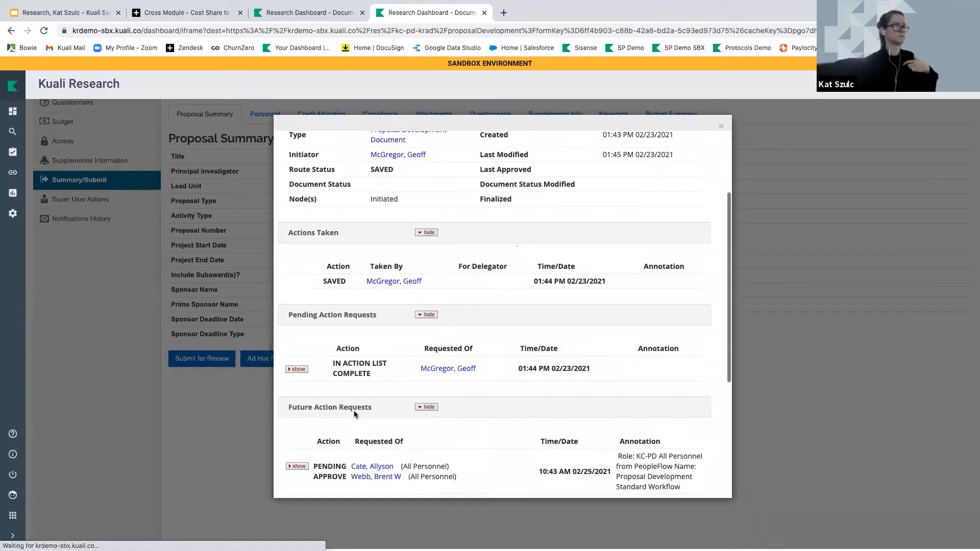
pyautogui.scroll(-5, 354, 411)
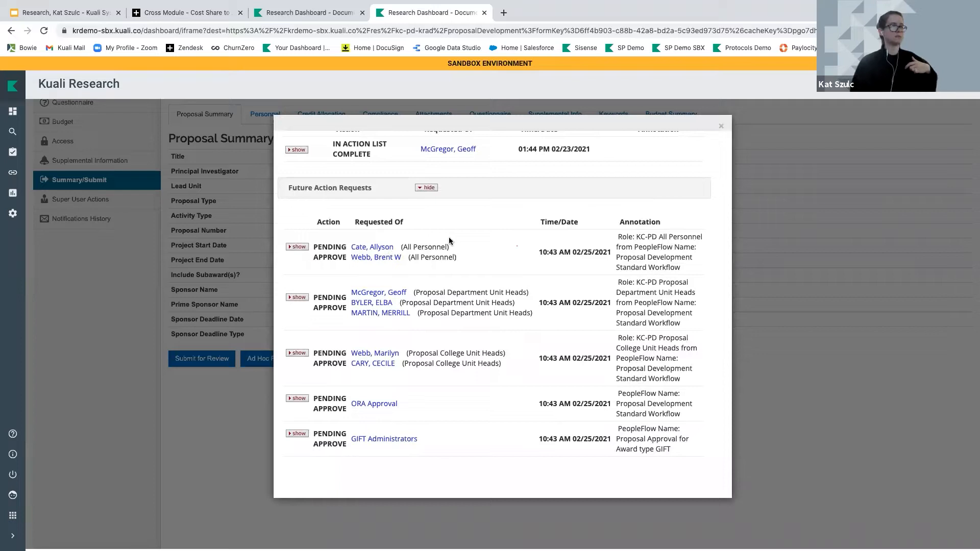
# Answer Yes to the proprietary information question on proposal #883 and save
pyautogui.click(721, 127)
pyautogui.click(104, 159)
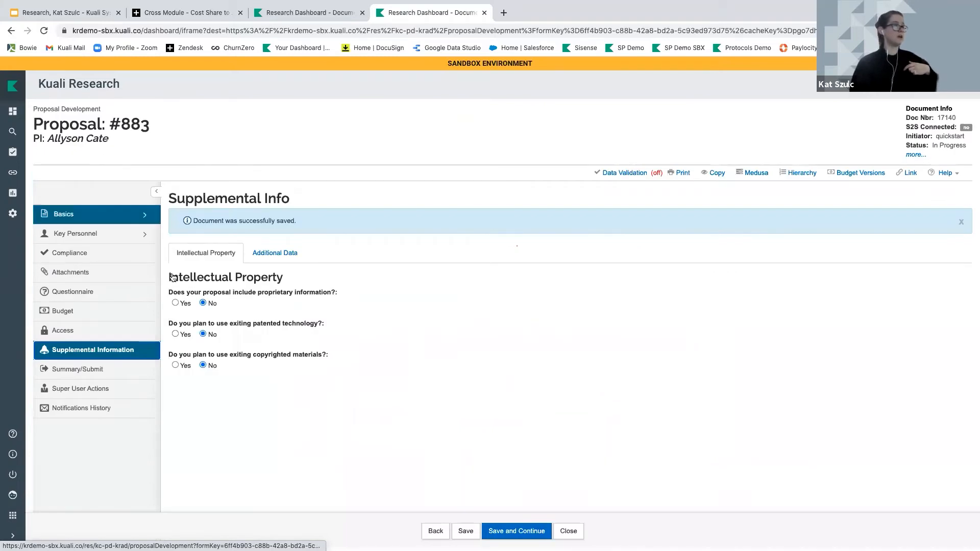
pyautogui.click(175, 303)
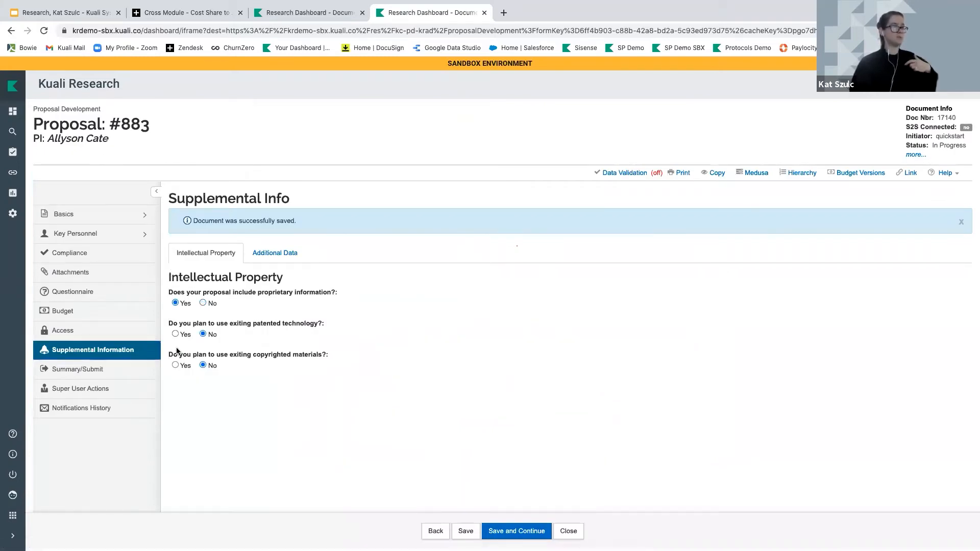
pyautogui.click(464, 531)
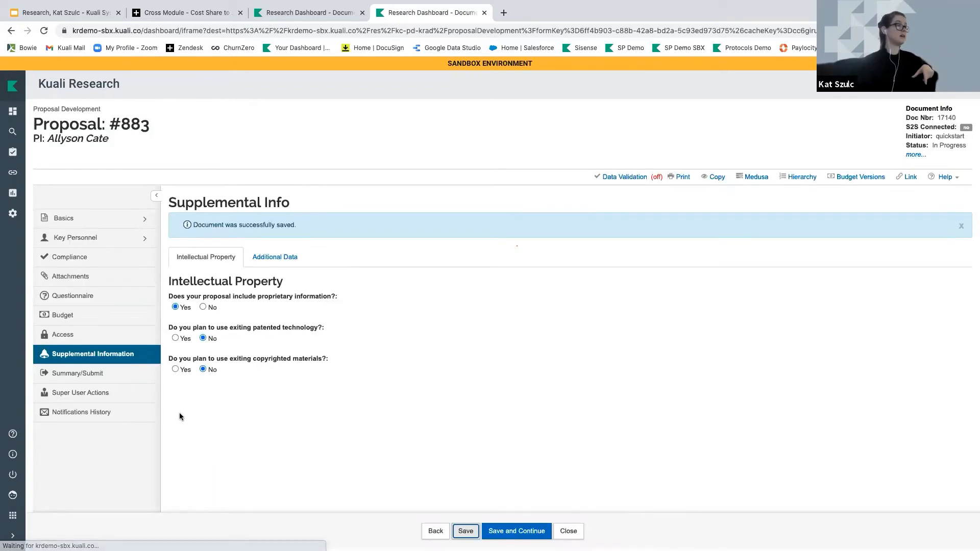
# Open the proposal's route log and expand the future action requests
pyautogui.click(97, 374)
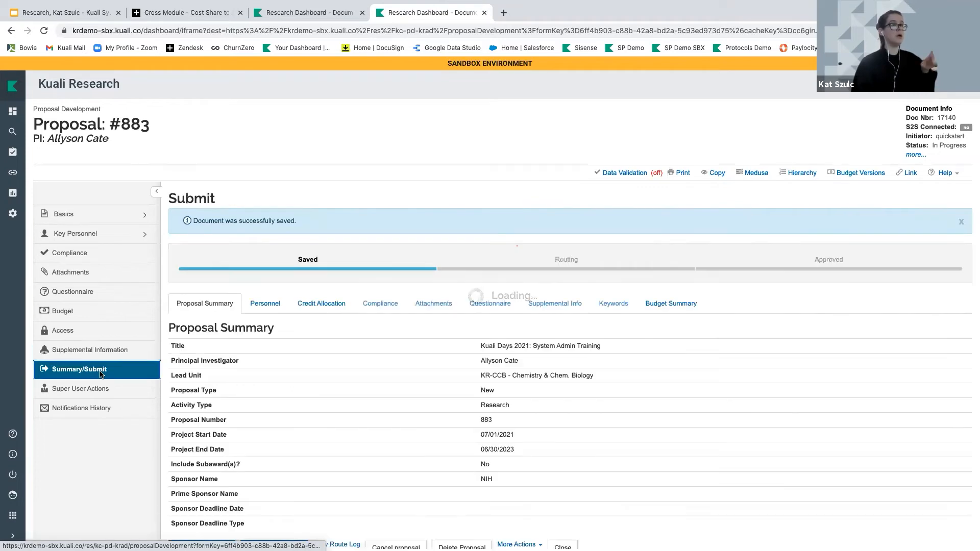
pyautogui.scroll(-3, 357, 440)
pyautogui.click(339, 421)
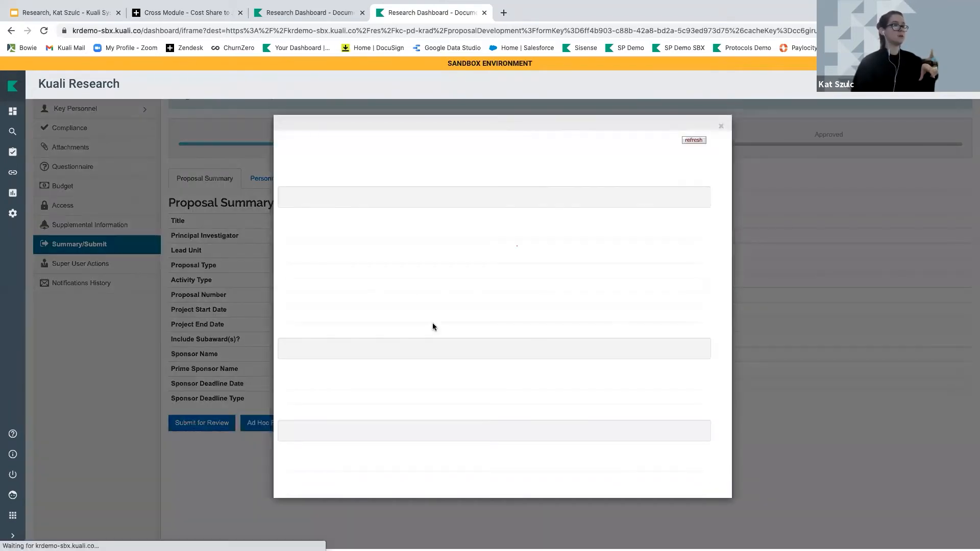
pyautogui.scroll(-2, 366, 385)
pyautogui.click(426, 462)
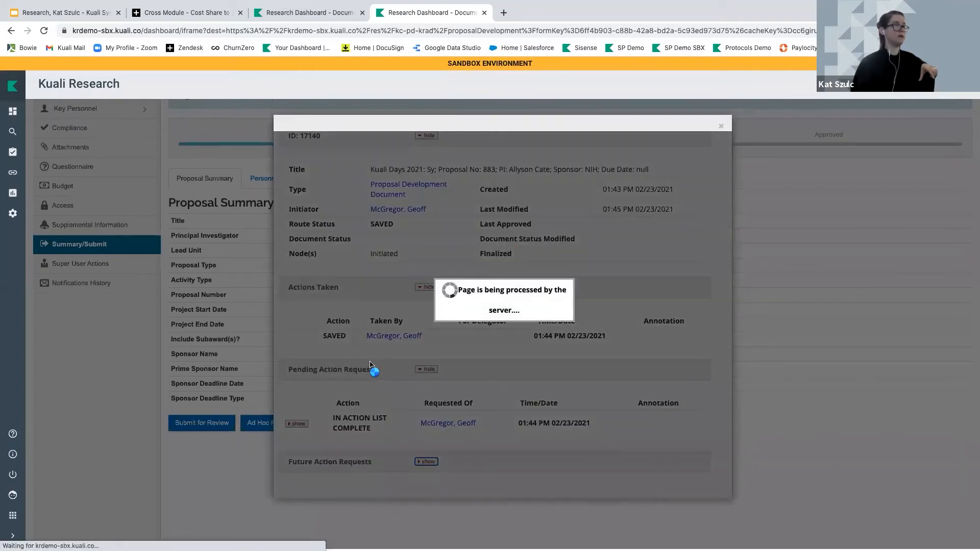
pyautogui.scroll(-5, 377, 362)
pyautogui.scroll(-1, 377, 363)
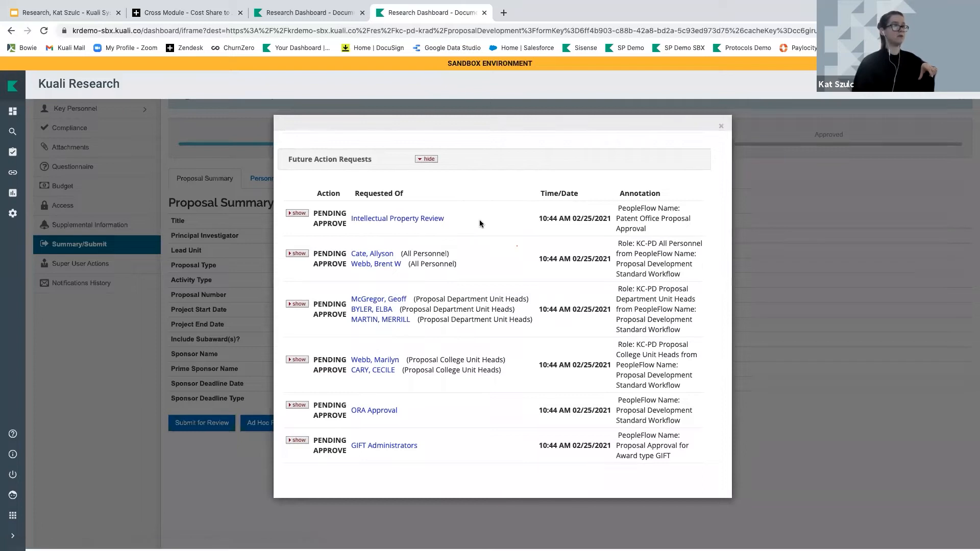
# Compare the Intellectual Property Review (priority 200) and All Personnel request details, then close the route log
pyautogui.click(297, 212)
pyautogui.click(296, 289)
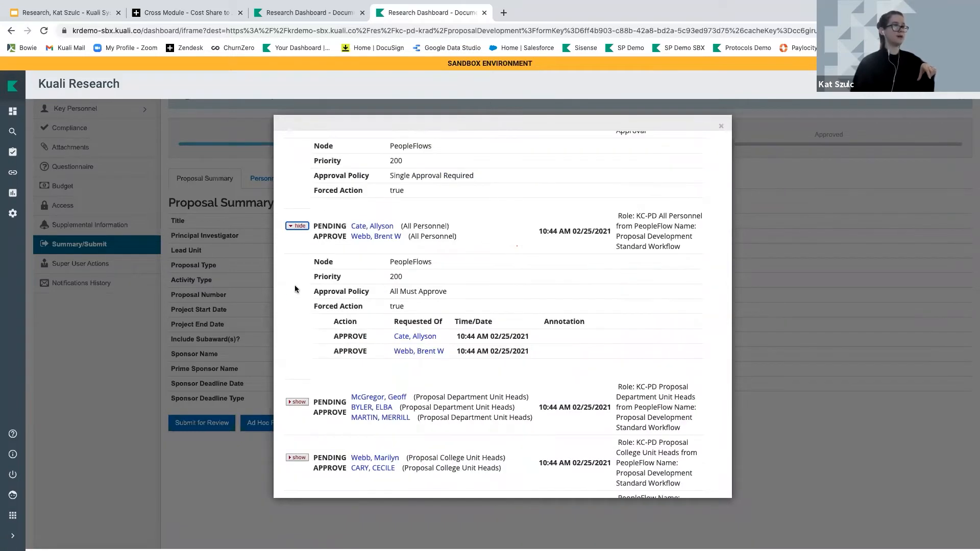
pyautogui.moveTo(309, 278)
pyautogui.mouseDown()
pyautogui.moveTo(427, 282)
pyautogui.moveTo(328, 278)
pyautogui.mouseUp()
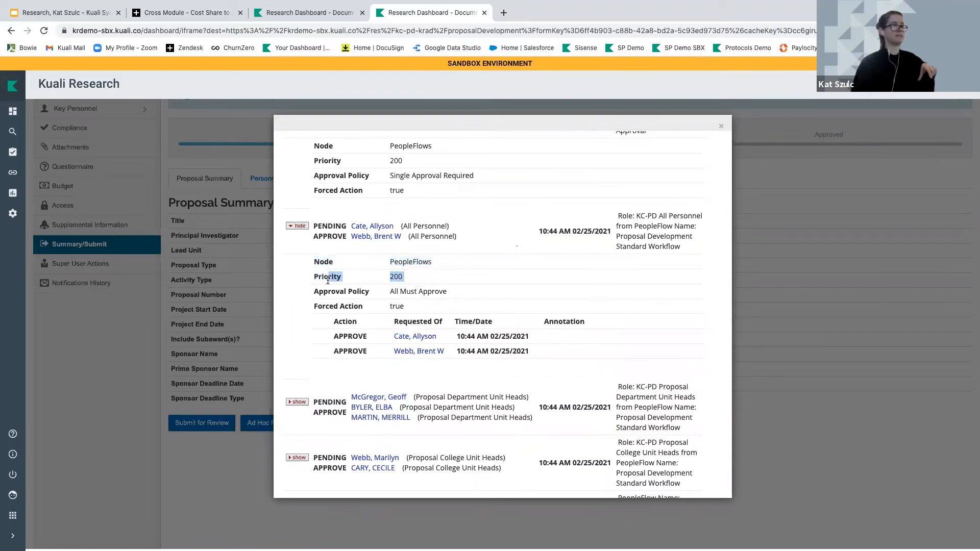
pyautogui.moveTo(312, 160); pyautogui.dragTo(401, 168)
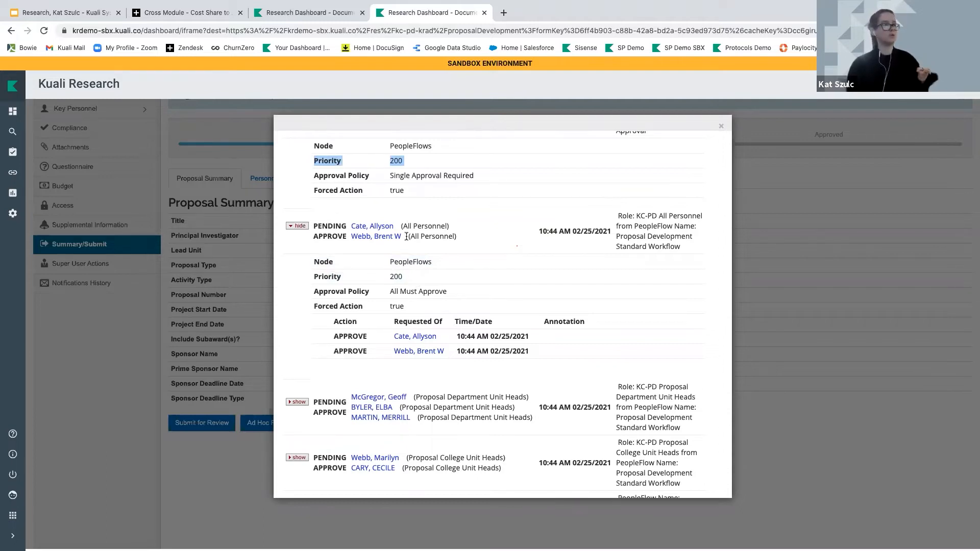
pyautogui.scroll(3, 416, 237)
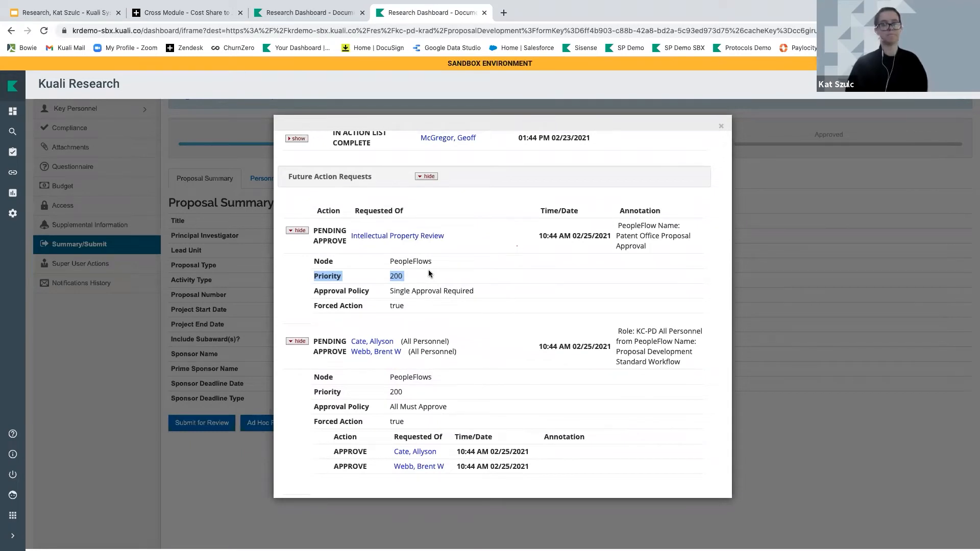
pyautogui.click(721, 125)
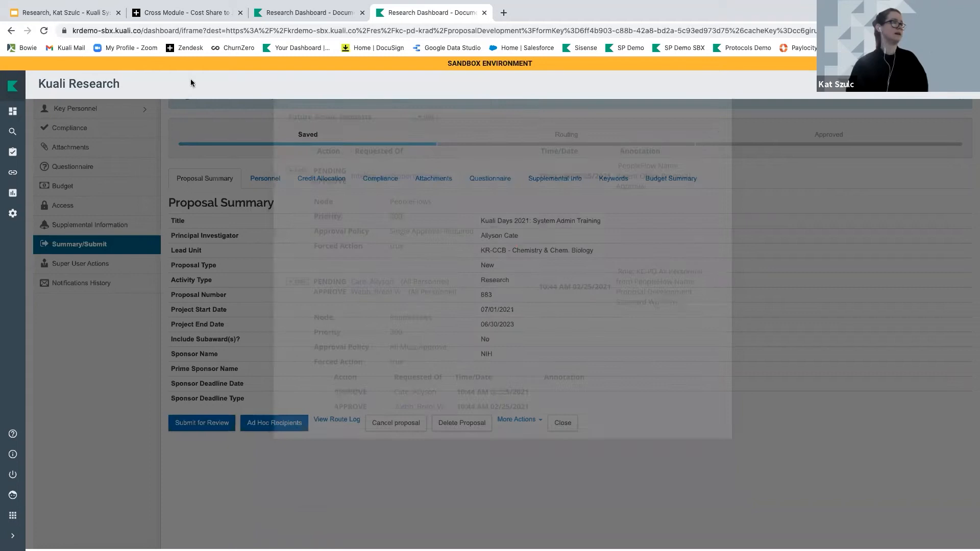
# Present the training slide deck full screen and advance to the Example Validation Agenda slide
pyautogui.click(13, 111)
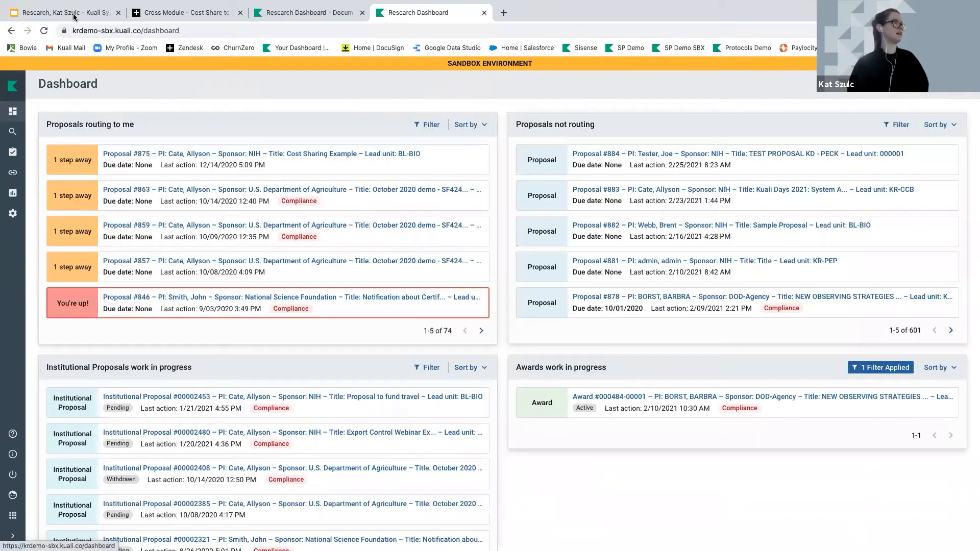
pyautogui.click(73, 17)
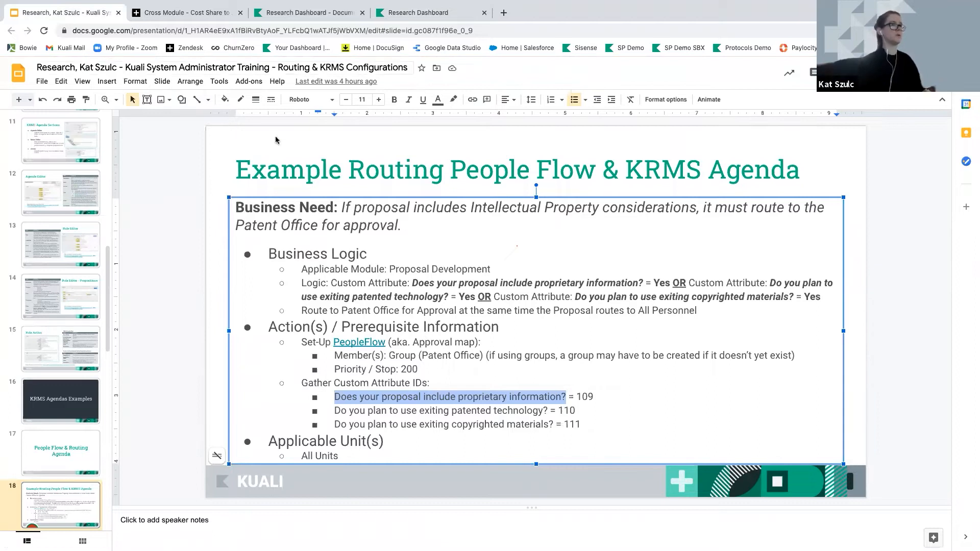
pyautogui.press('super+Return')
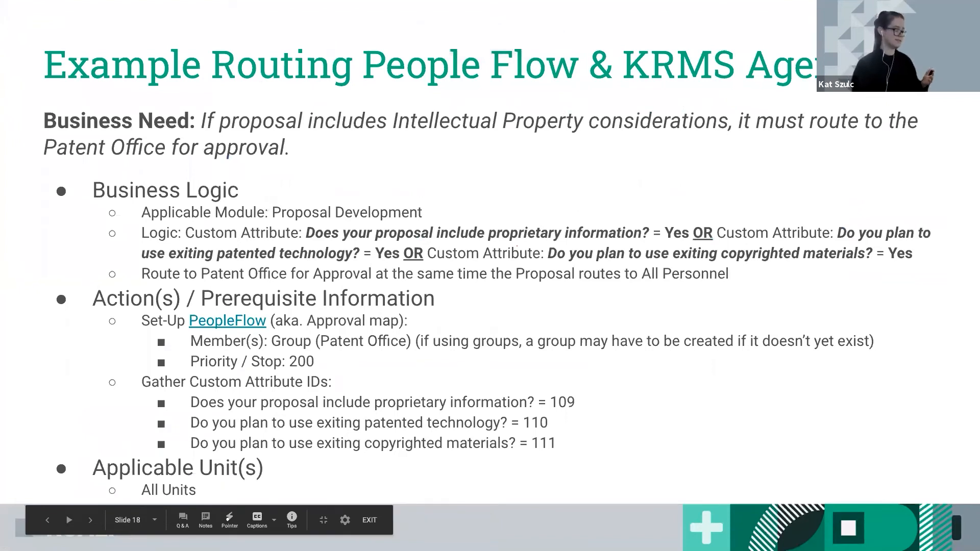
pyautogui.press('Right')
pyautogui.press('Right')
pyautogui.press('Right')
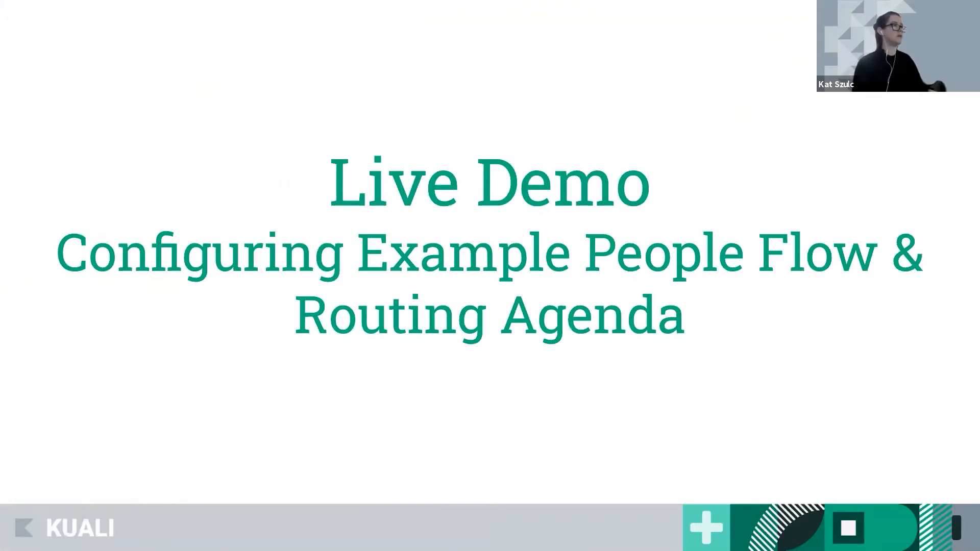
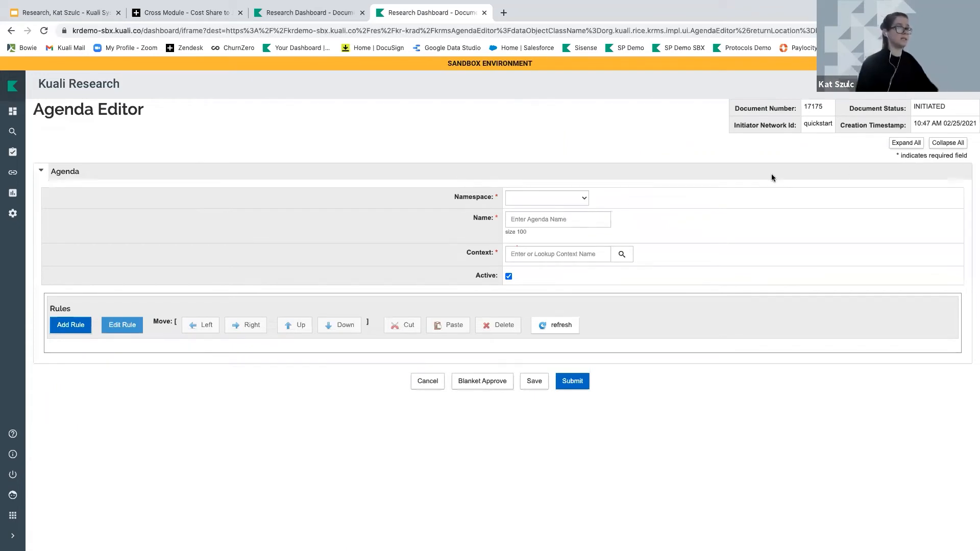
# Put the agenda in the Award namespace and name it 'Validation - Award'
pyautogui.click(520, 194)
pyautogui.click(524, 217)
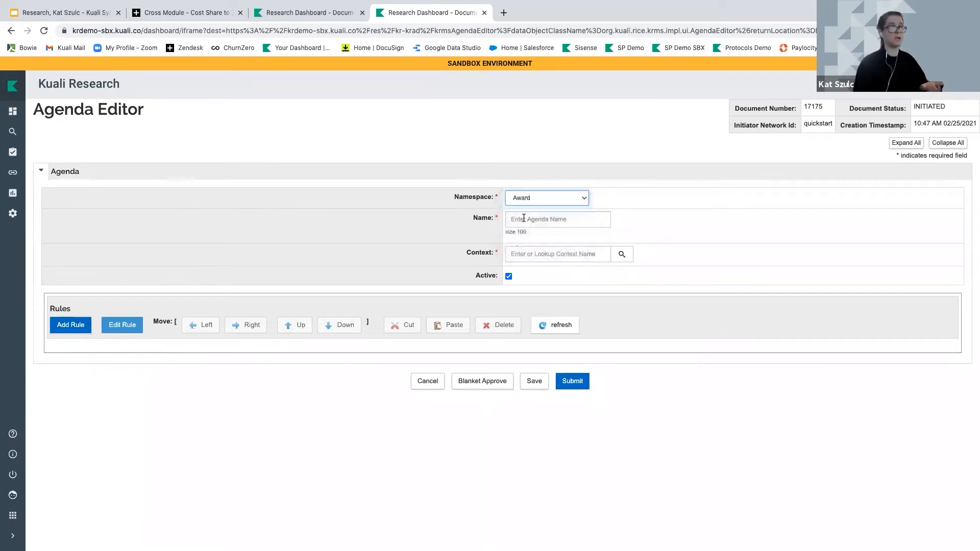
pyautogui.click(524, 218)
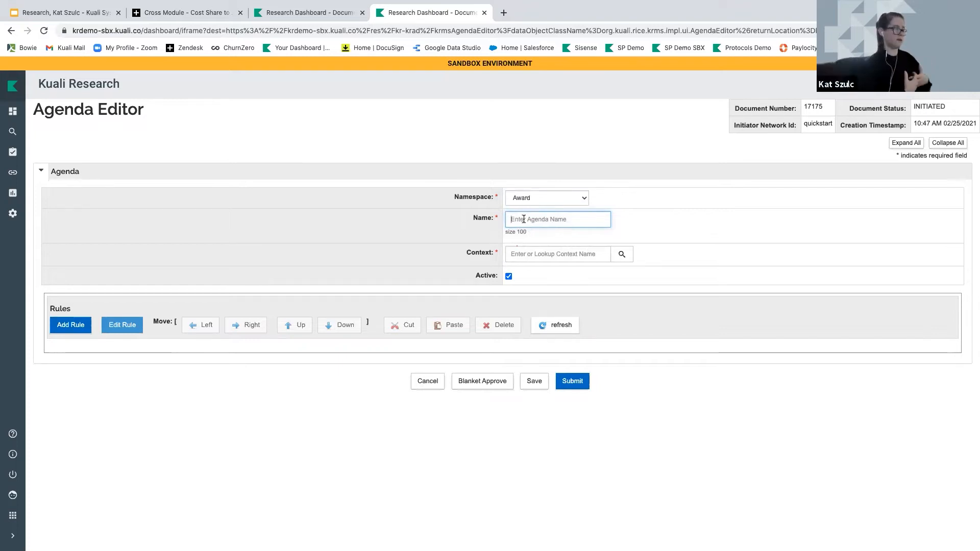
pyautogui.write('Validat')
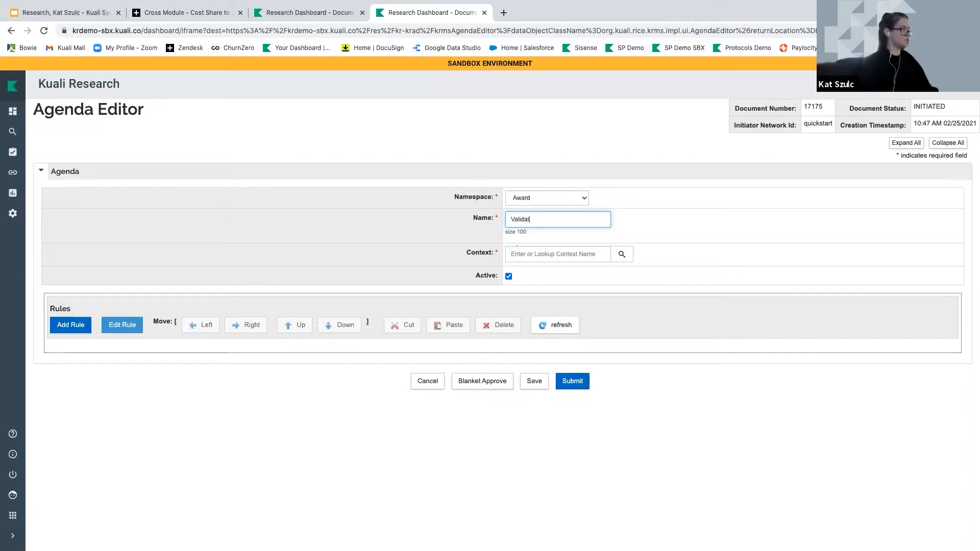
pyautogui.write('ion - Award')
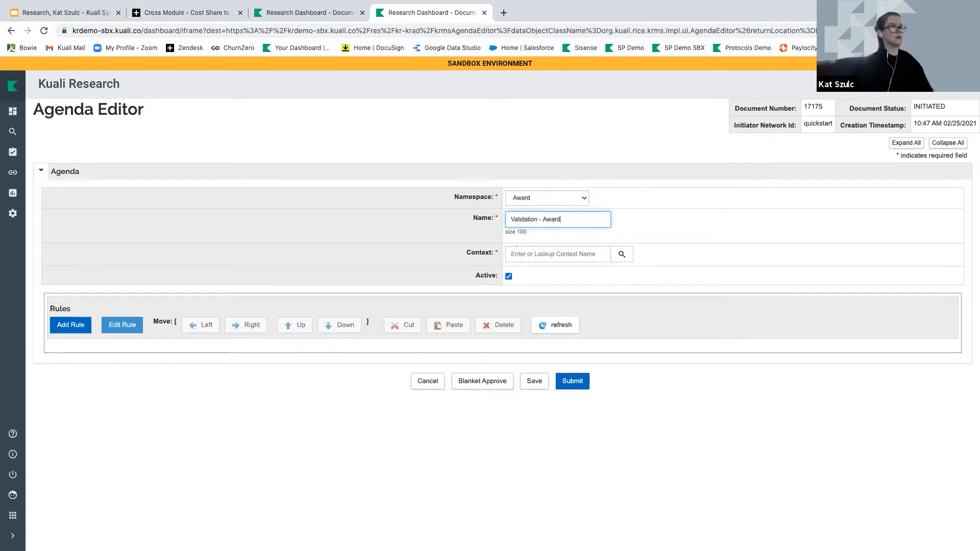
# Give the agenda KC Award Context, type Unit Agenda and unit number 000001
pyautogui.click(621, 256)
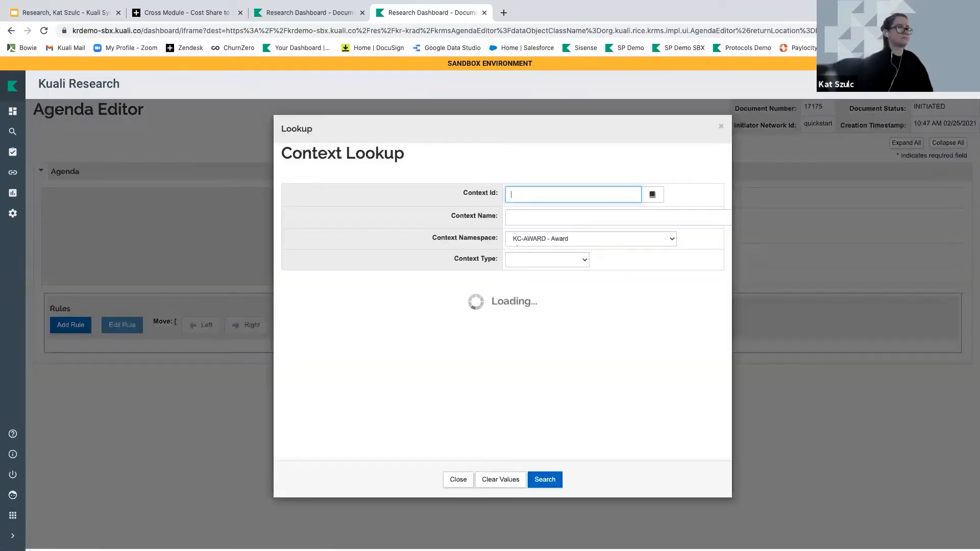
pyautogui.click(294, 261)
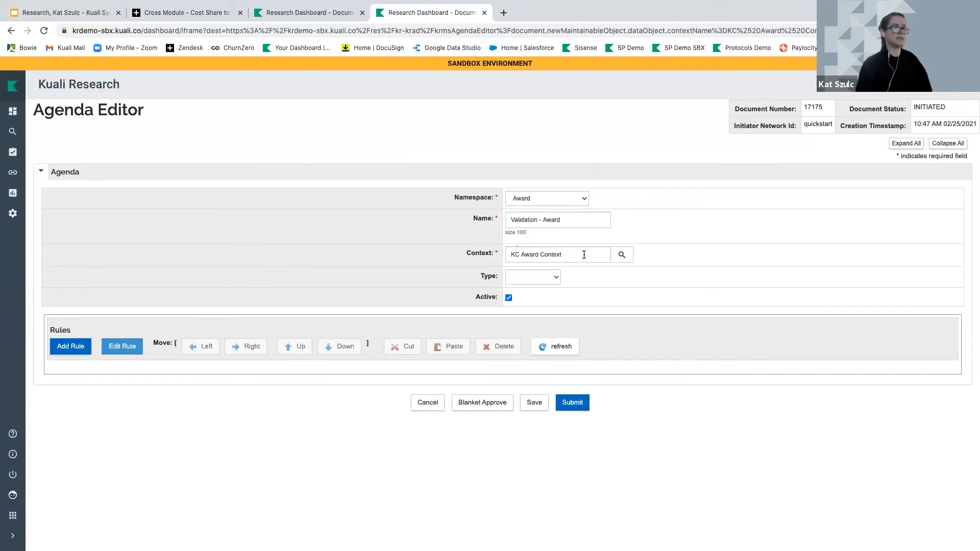
pyautogui.click(550, 280)
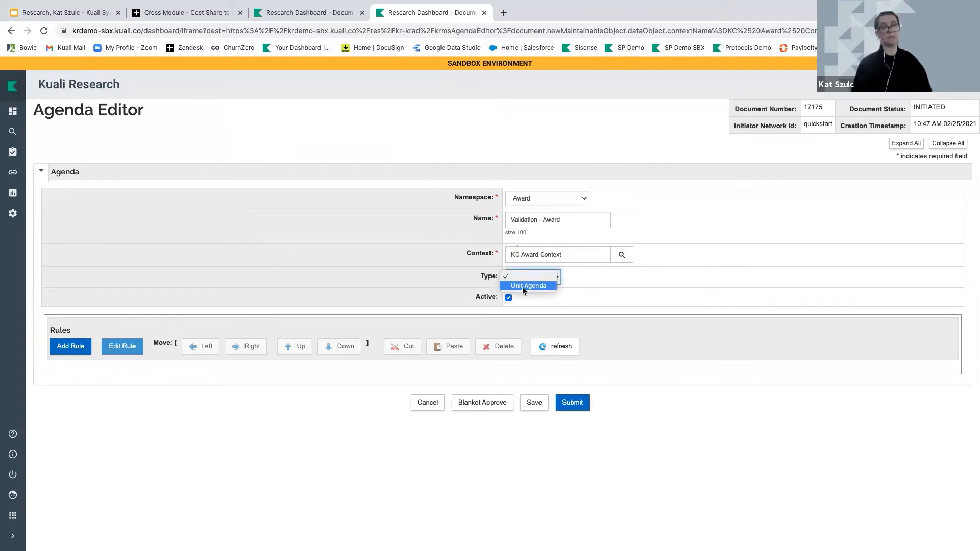
pyautogui.click(522, 286)
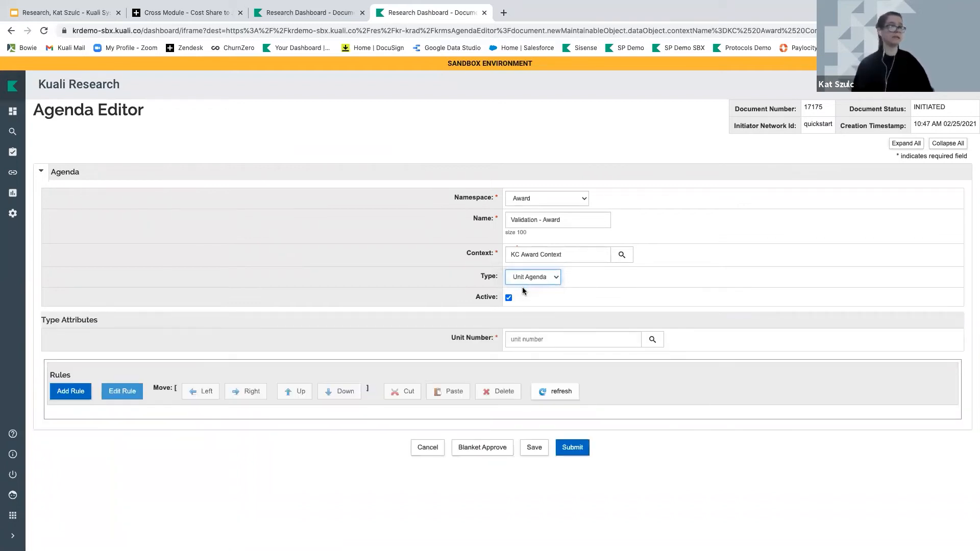
pyautogui.click(518, 339)
pyautogui.write('00')
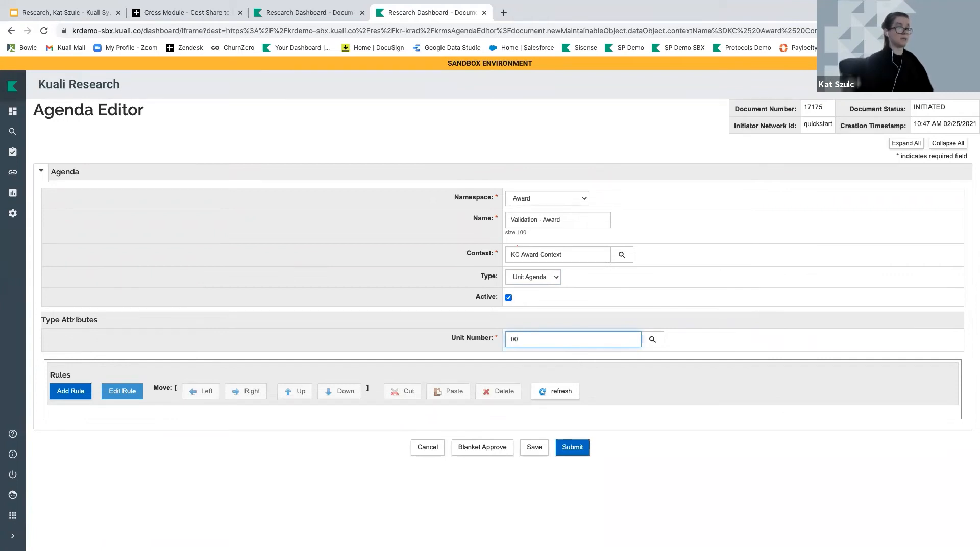
pyautogui.write('0')
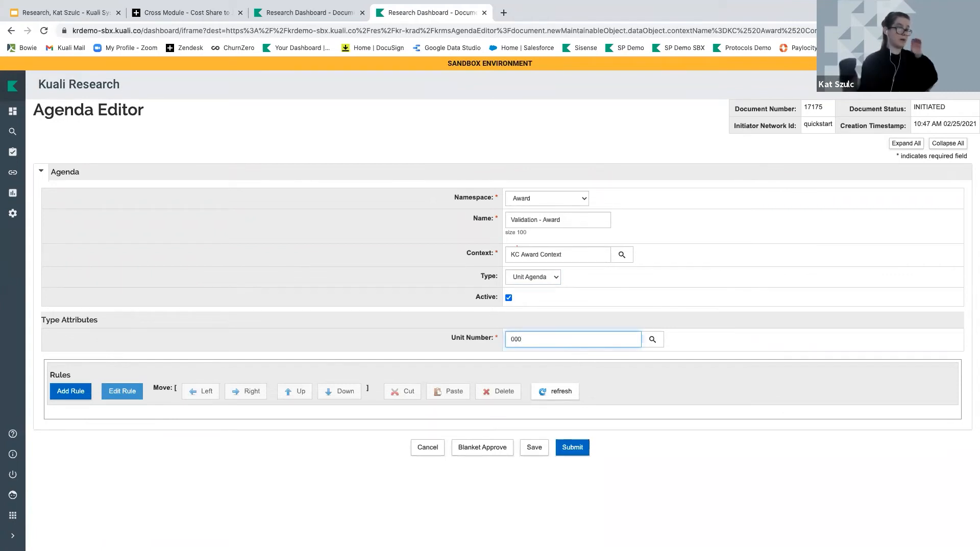
pyautogui.write('001')
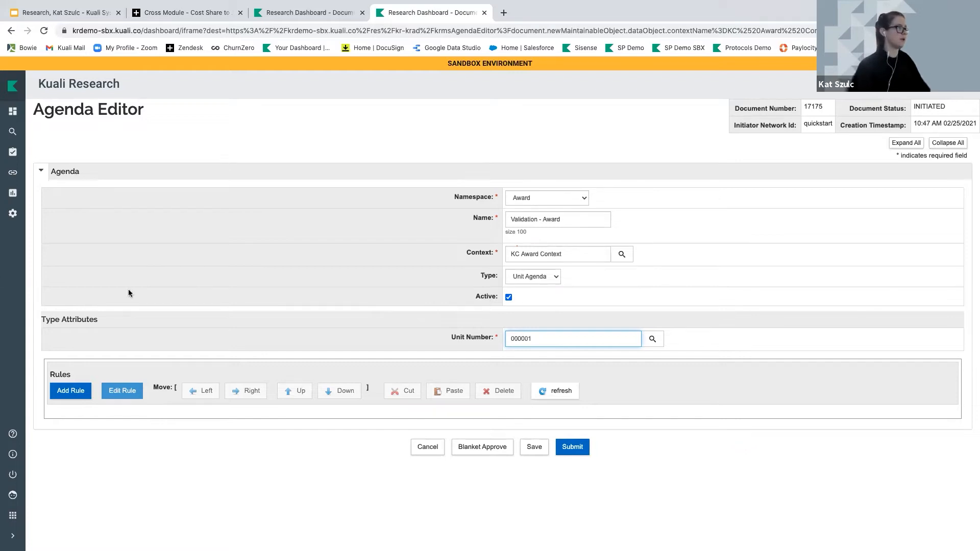
# Add a Validation Rule to the agenda whose action executes when true
pyautogui.click(72, 392)
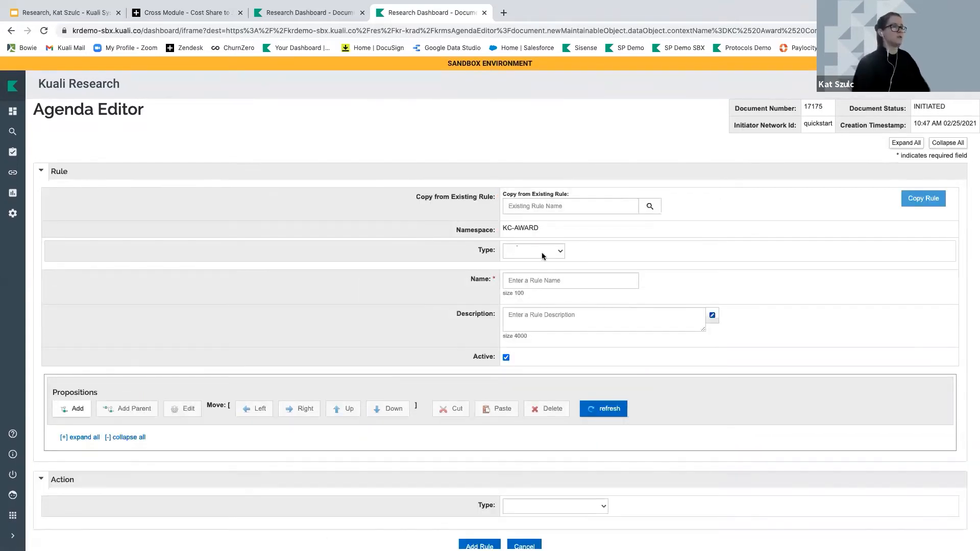
pyautogui.click(542, 254)
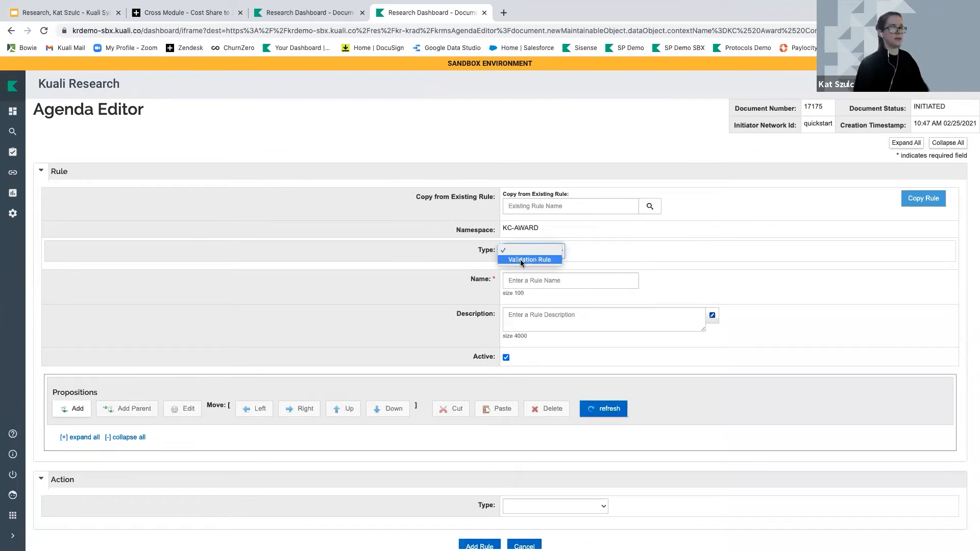
pyautogui.click(519, 259)
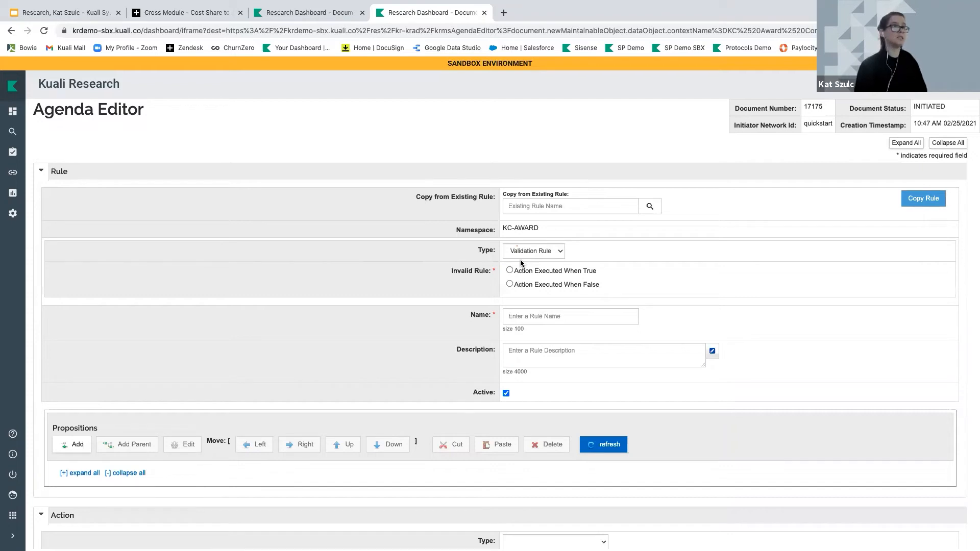
pyautogui.click(510, 271)
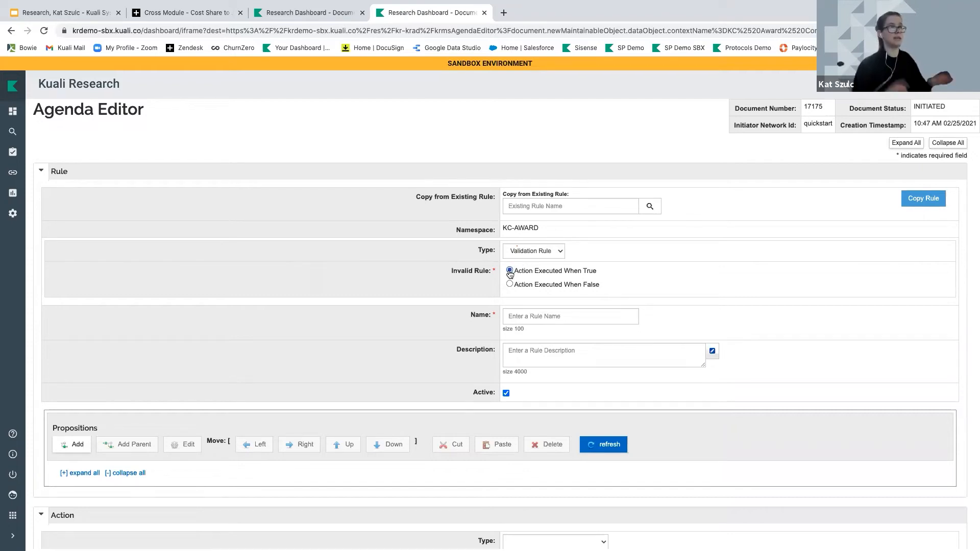
pyautogui.scroll(-1, 510, 273)
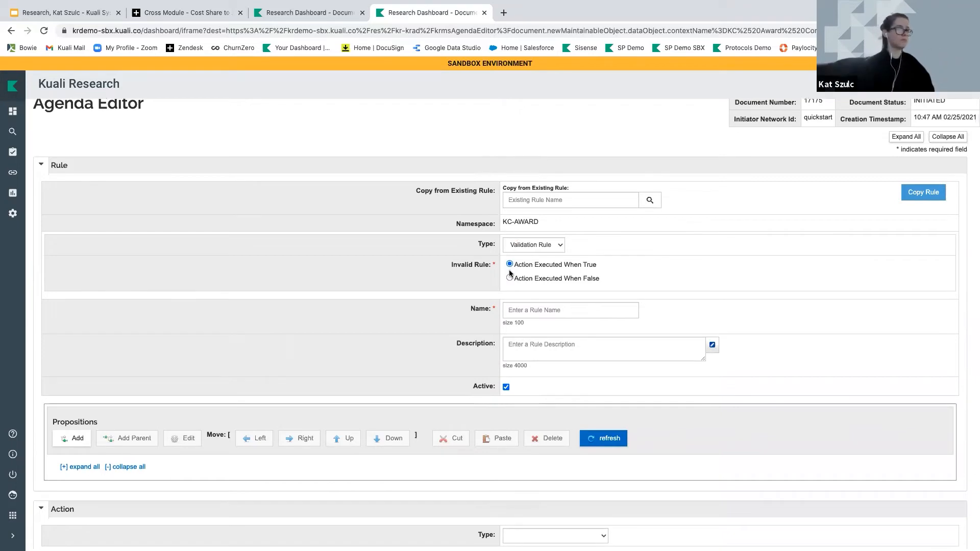
pyautogui.scroll(-1, 509, 269)
# Name the rule 'Human Subjects must be approved on Active awards'
pyautogui.click(513, 271)
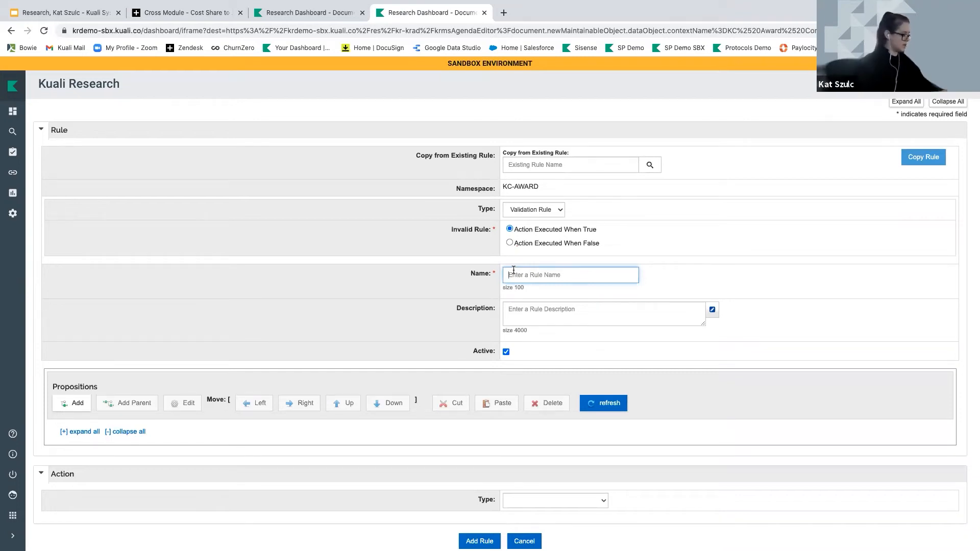
pyautogui.write('award')
pyautogui.press('BackSpace')
pyautogui.press('BackSpace')
pyautogui.press('BackSpace')
pyautogui.press('BackSpace')
pyautogui.press('BackSpace')
pyautogui.write('Act')
pyautogui.press('BackSpace')
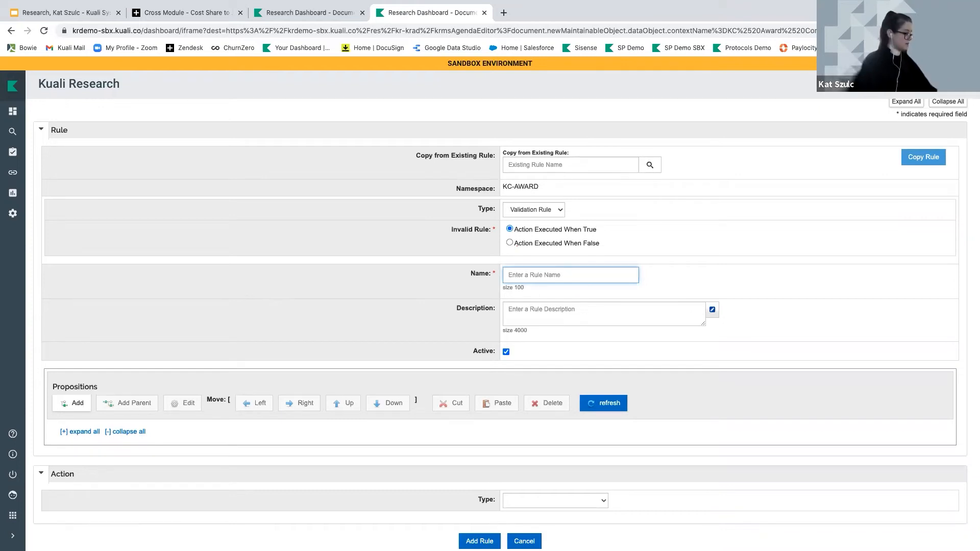
pyautogui.write('Huma')
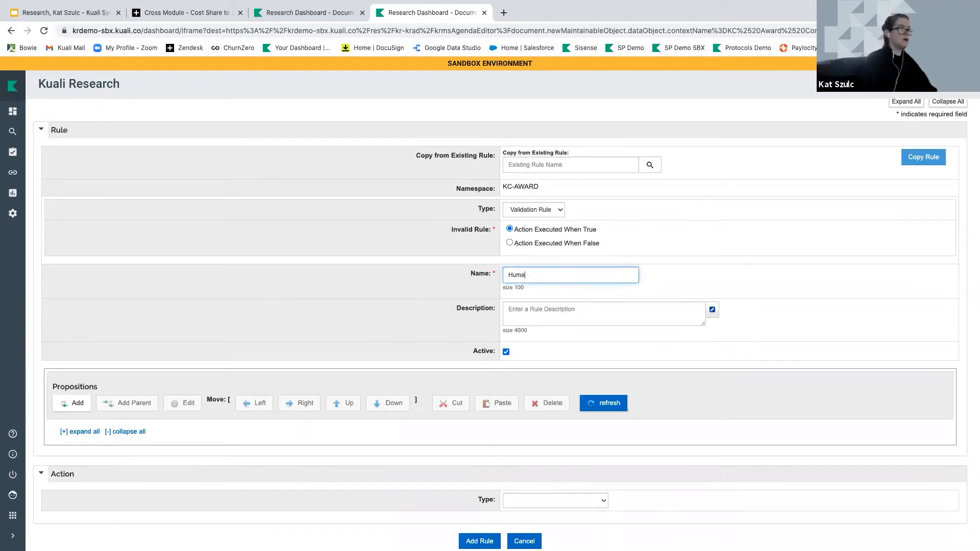
pyautogui.write('n SUubejct')
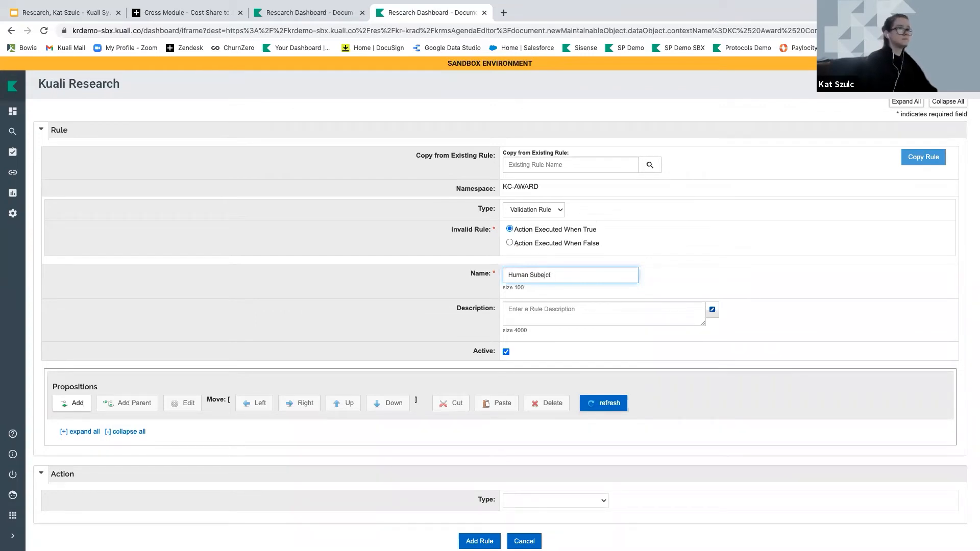
pyautogui.press('BackSpace')
pyautogui.press('BackSpace')
pyautogui.press('BackSpace')
pyautogui.press('BackSpace')
pyautogui.write('jects m')
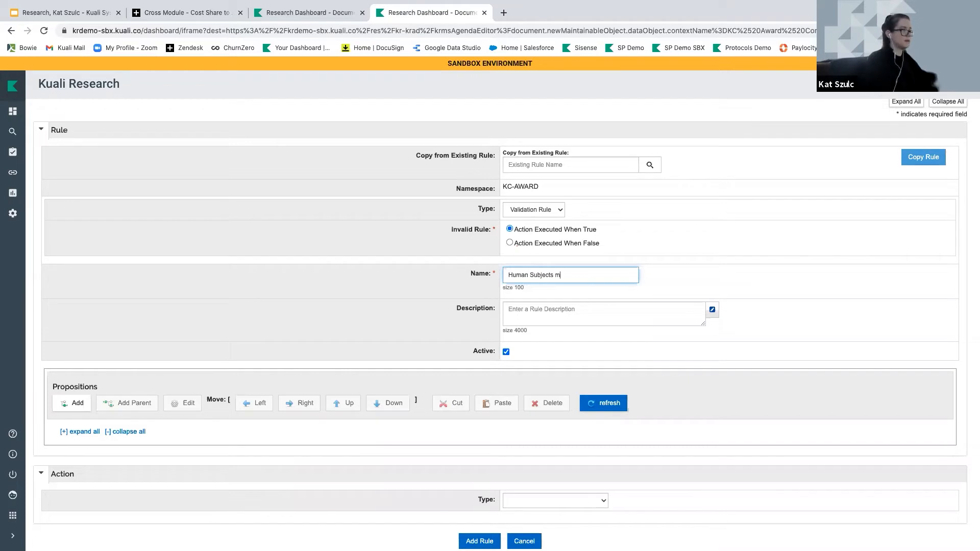
pyautogui.write('ust be appro')
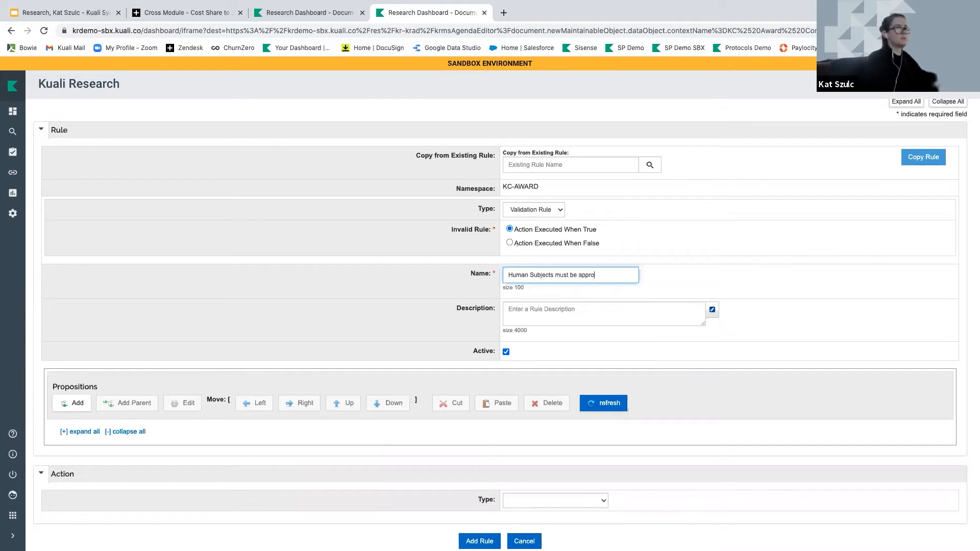
pyautogui.write('ved on Ac')
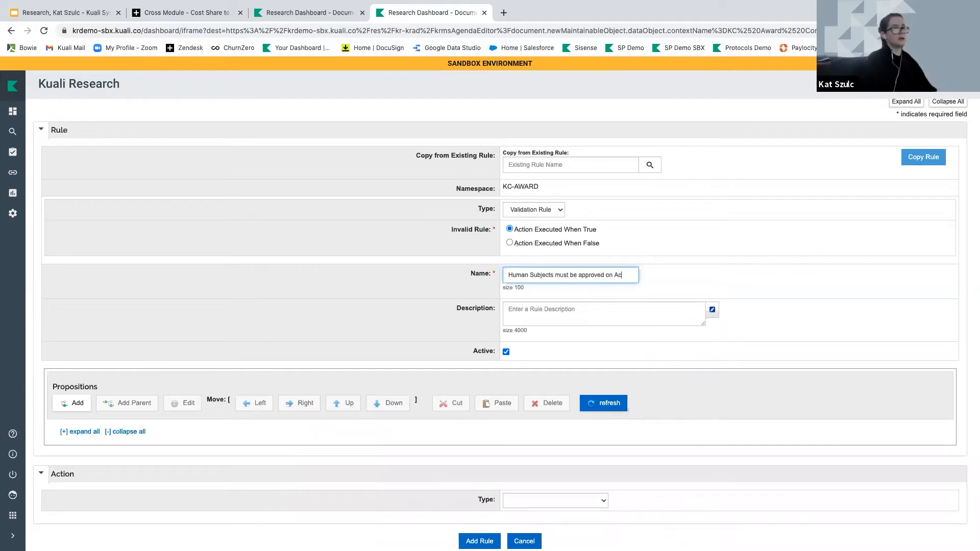
pyautogui.write('tive awards')
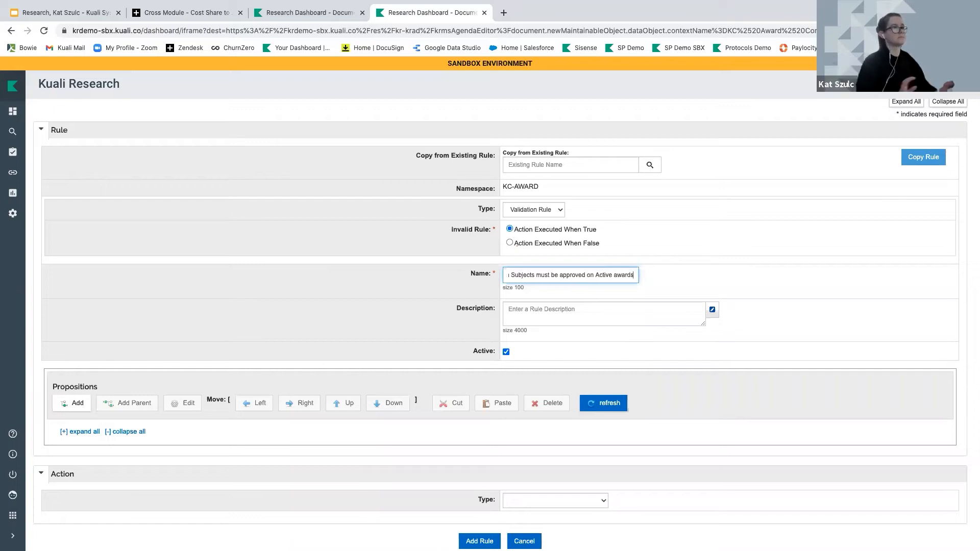
pyautogui.click(522, 316)
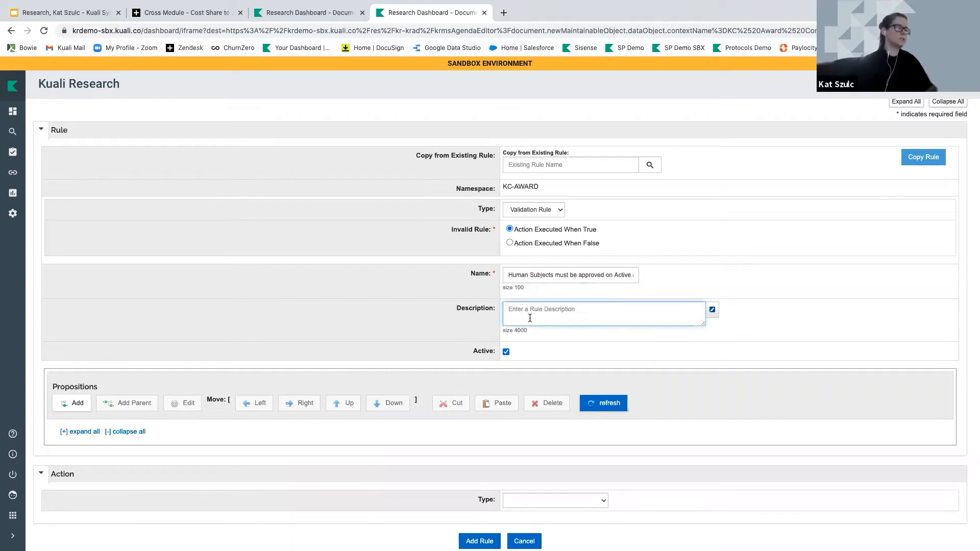
pyautogui.scroll(-1, 533, 320)
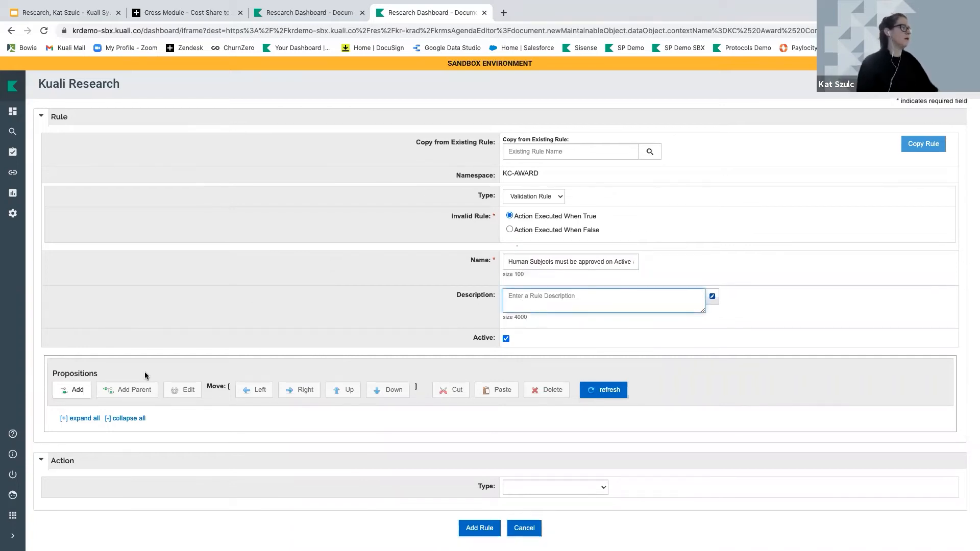
# Add a proposition described as 'Award Status = Active (1)'
pyautogui.click(77, 393)
pyautogui.scroll(-2, 79, 394)
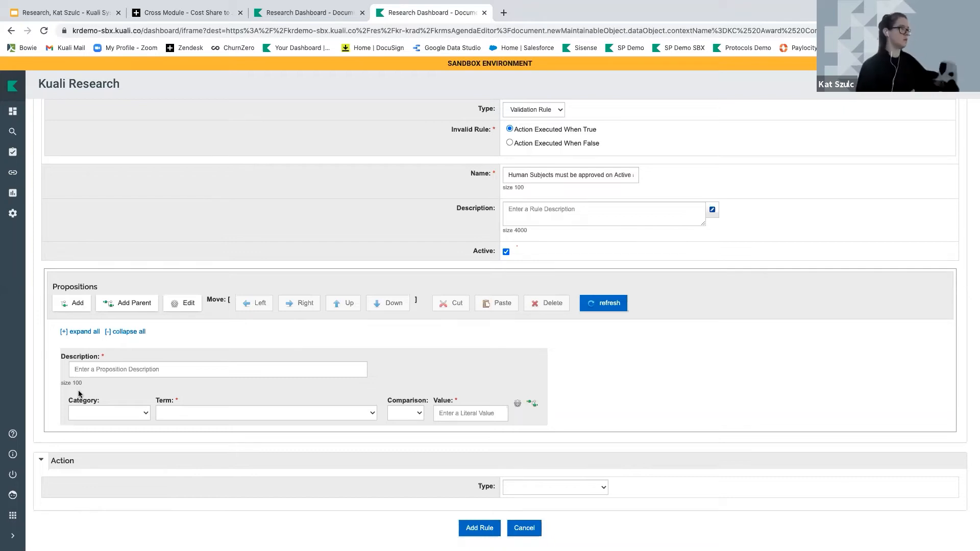
pyautogui.click(83, 369)
pyautogui.write('Award Stat')
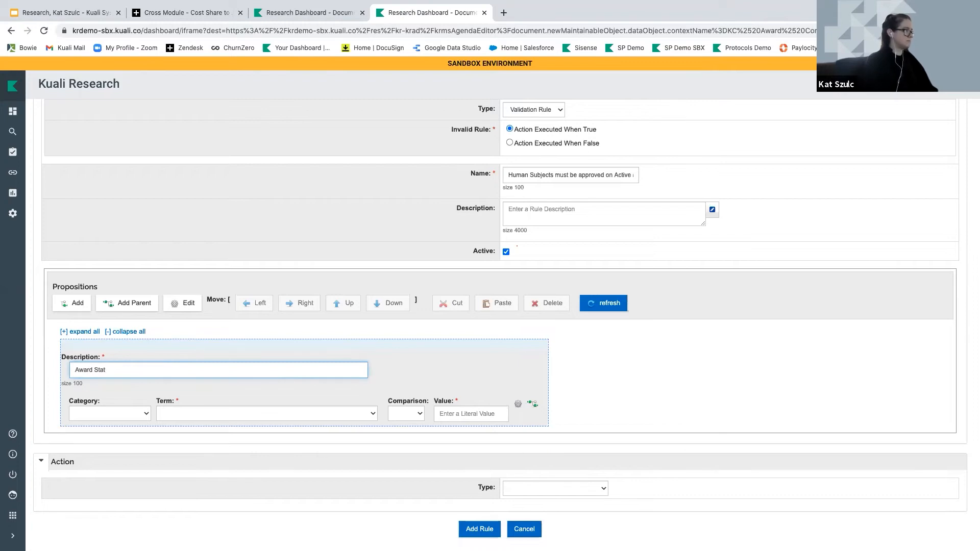
pyautogui.write('yus = Active (')
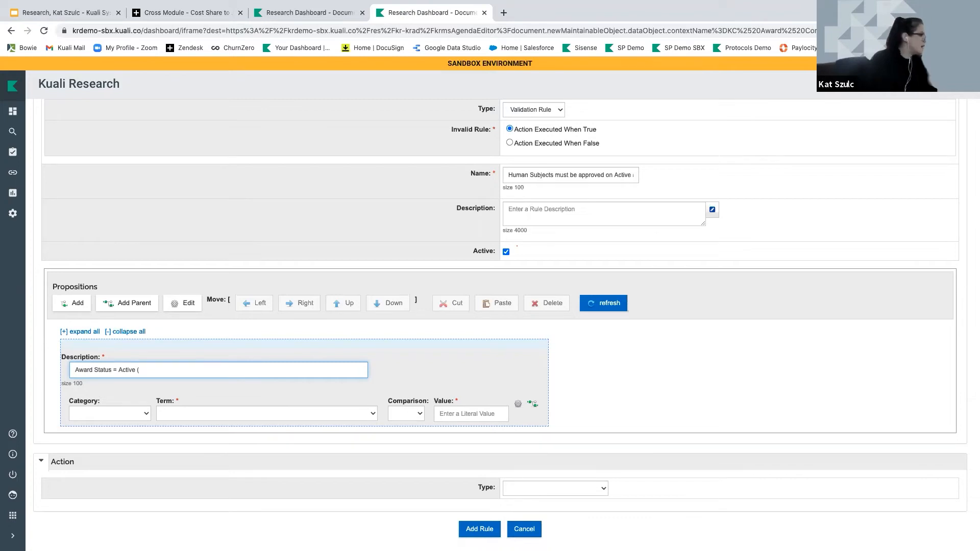
pyautogui.write('1')
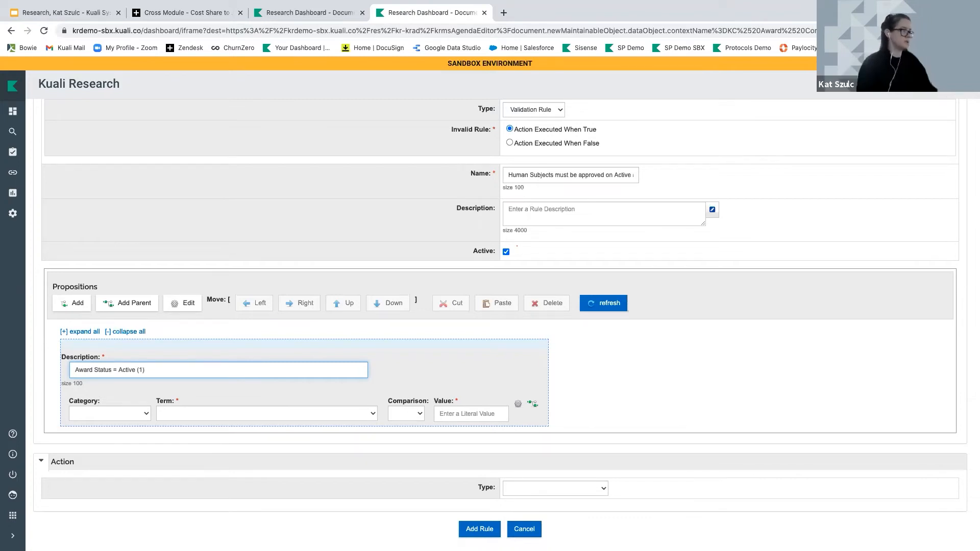
# Set the condition to Property Award Status Code = 1, then add a second AND condition
pyautogui.click(104, 414)
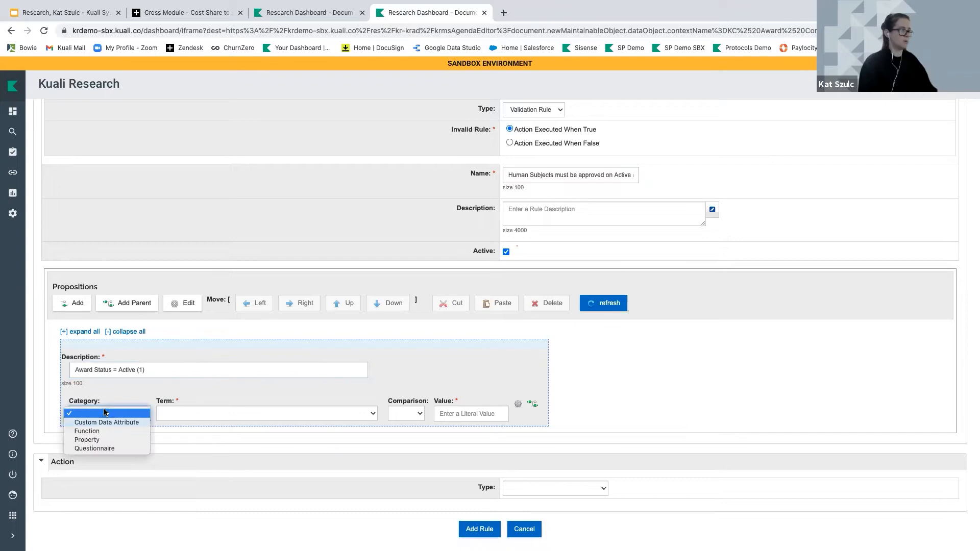
pyautogui.click(95, 440)
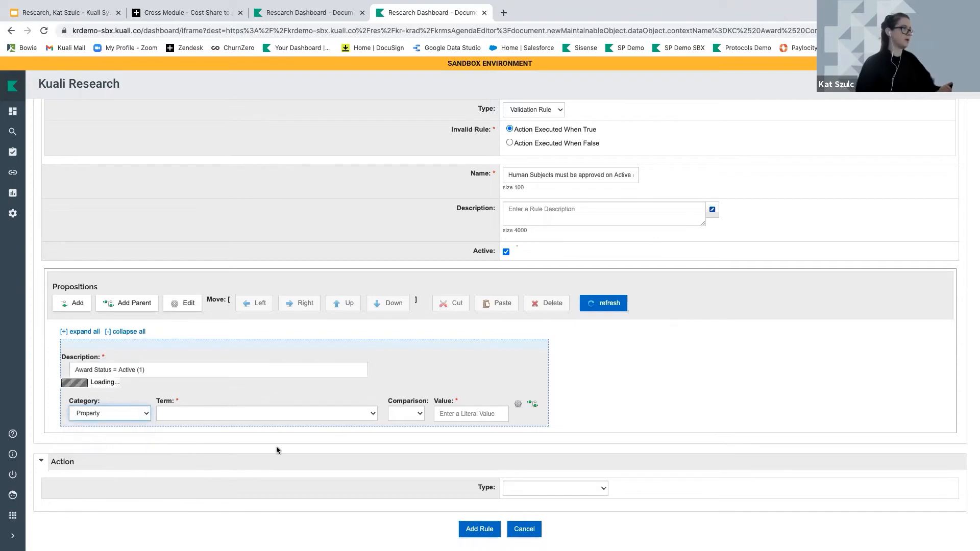
pyautogui.click(235, 415)
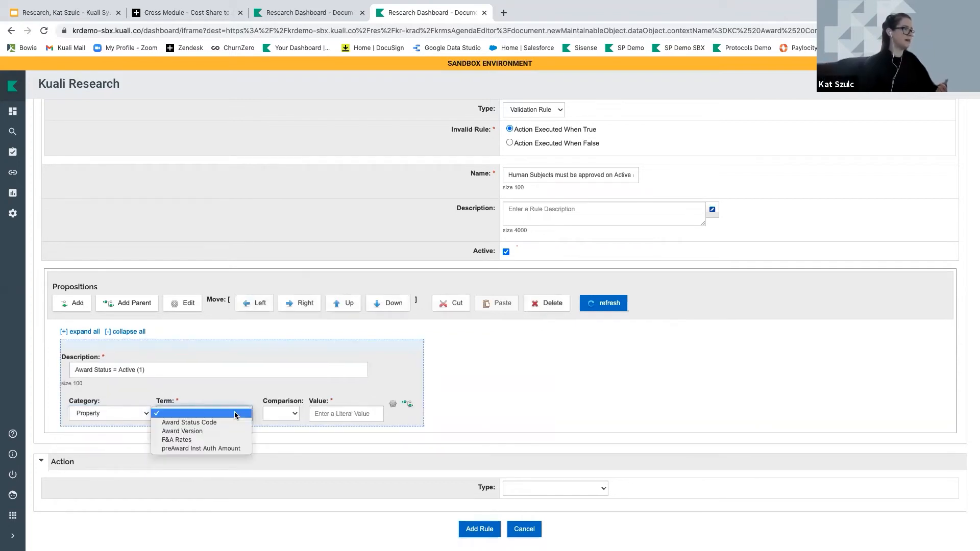
pyautogui.click(172, 423)
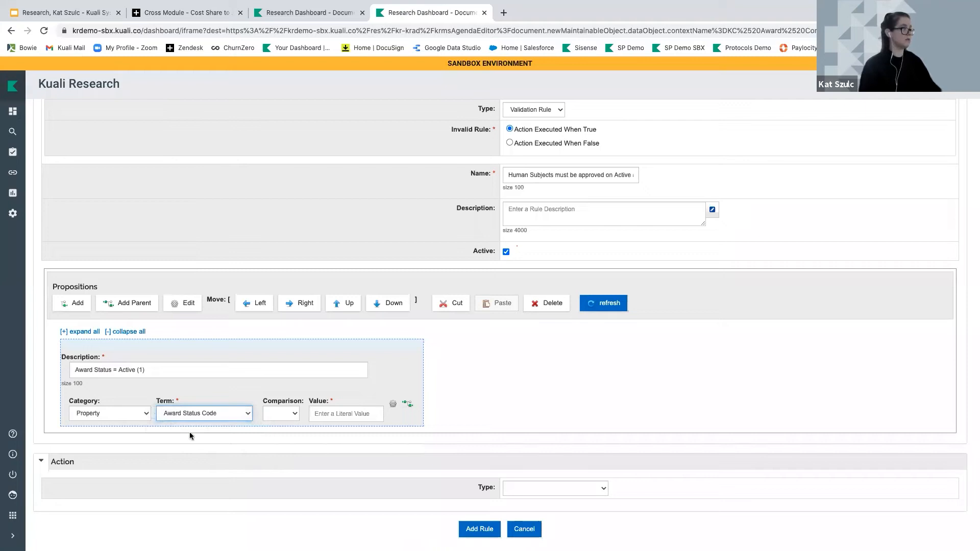
pyautogui.click(275, 415)
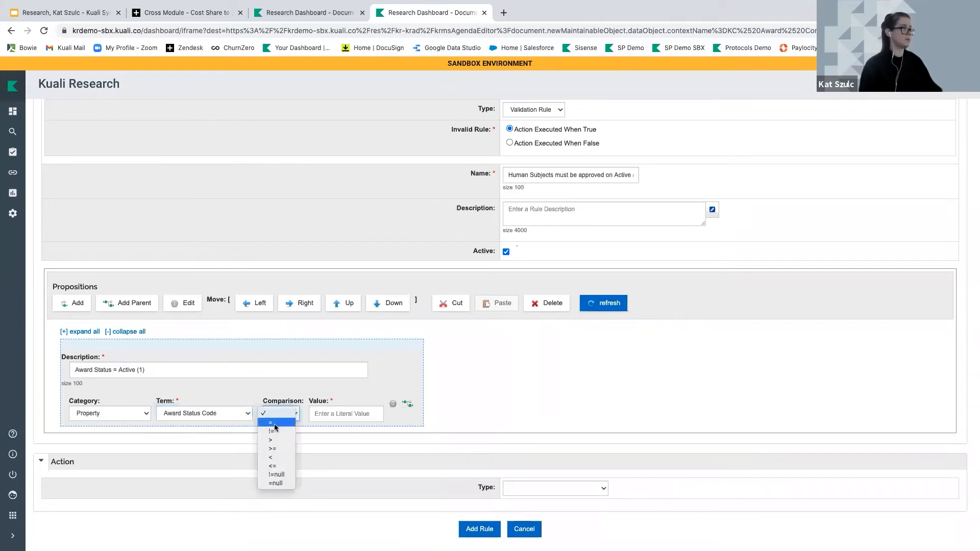
pyautogui.click(274, 423)
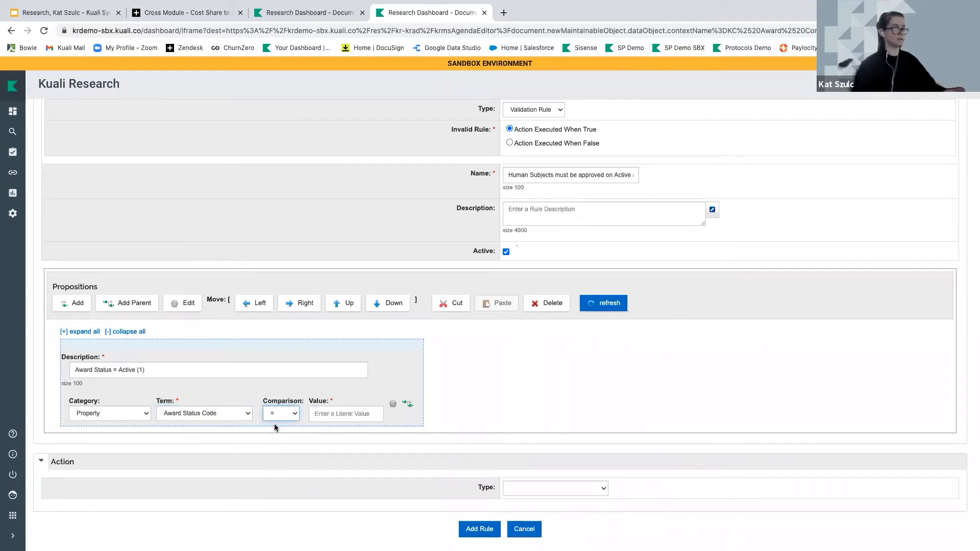
pyautogui.moveTo(309, 401); pyautogui.dragTo(324, 401)
pyautogui.click(326, 414)
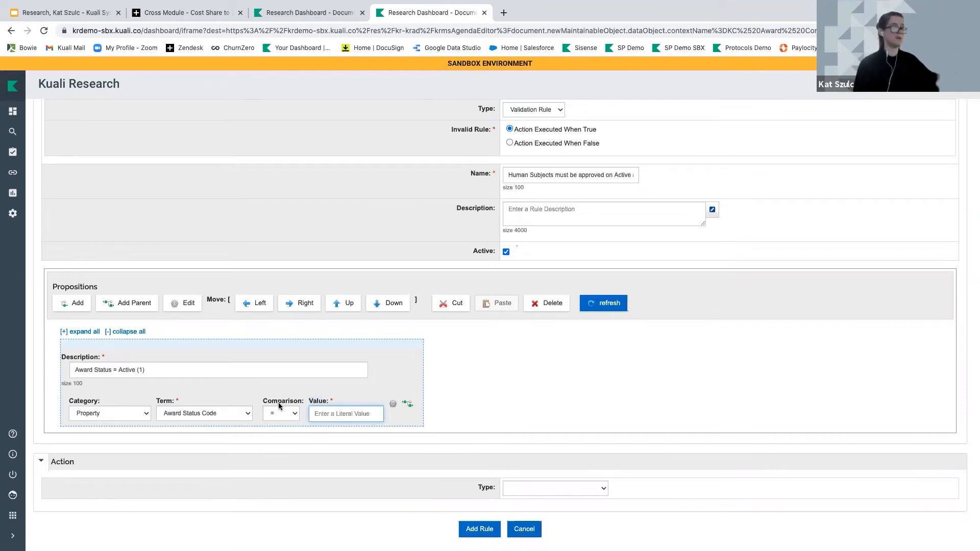
pyautogui.write('1')
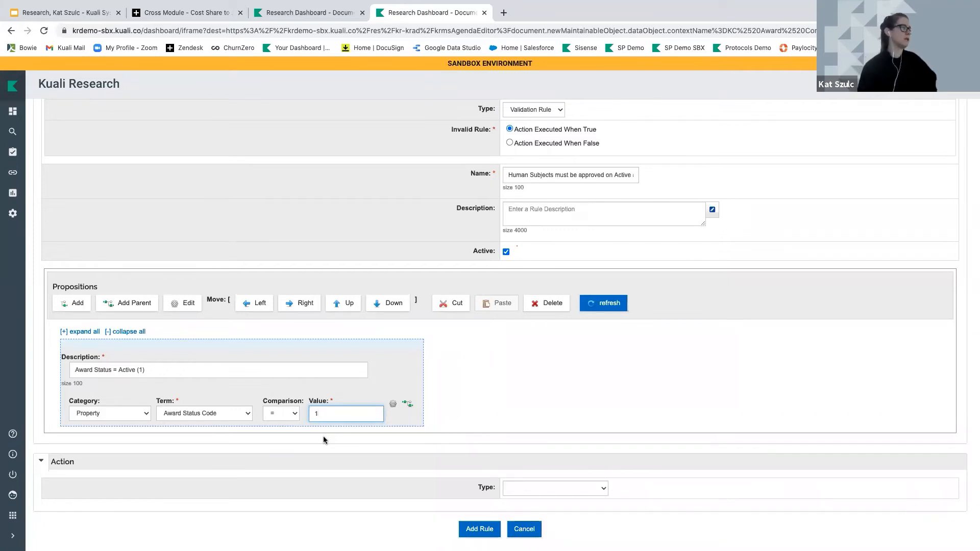
pyautogui.click(70, 305)
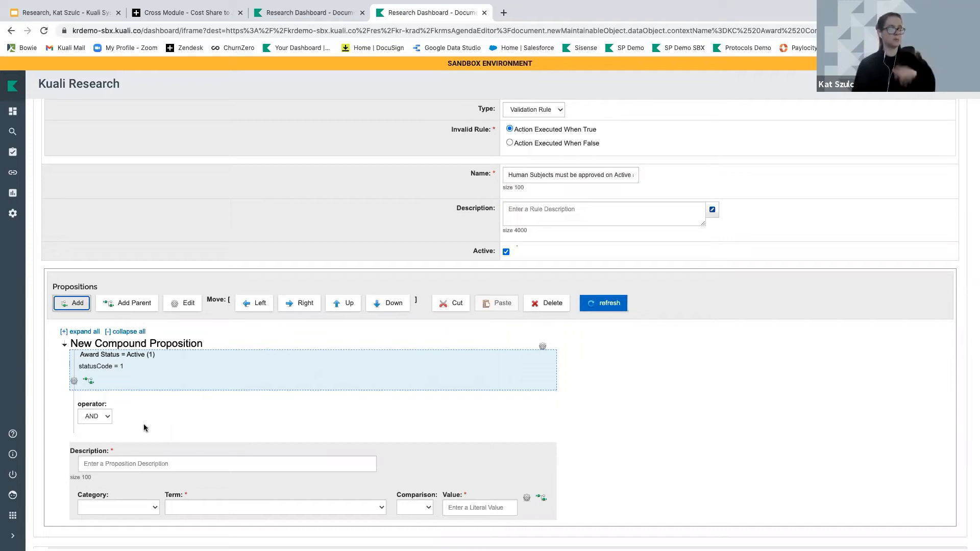
# Describe the second condition as 'Human Subject (1) Approval Status is Pending (1)'
pyautogui.click(118, 463)
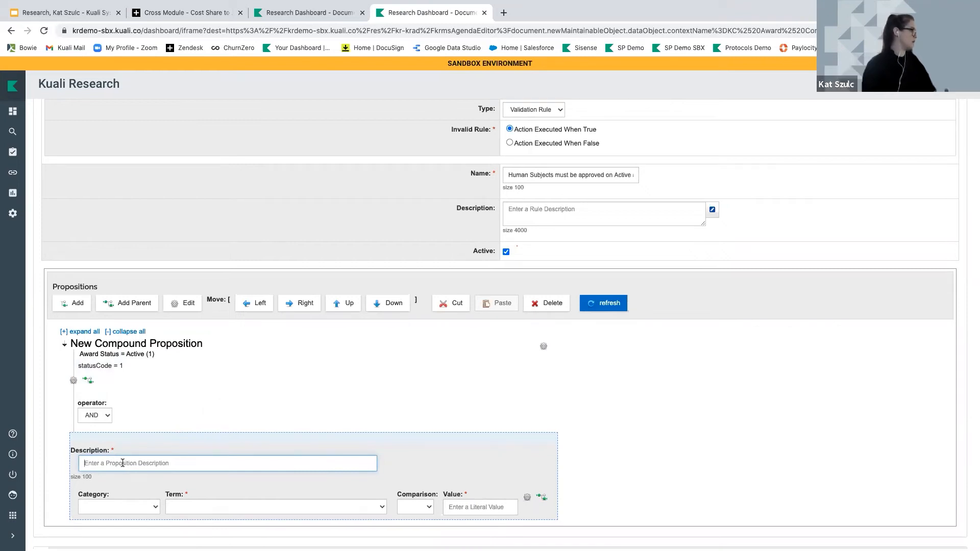
pyautogui.write('Human')
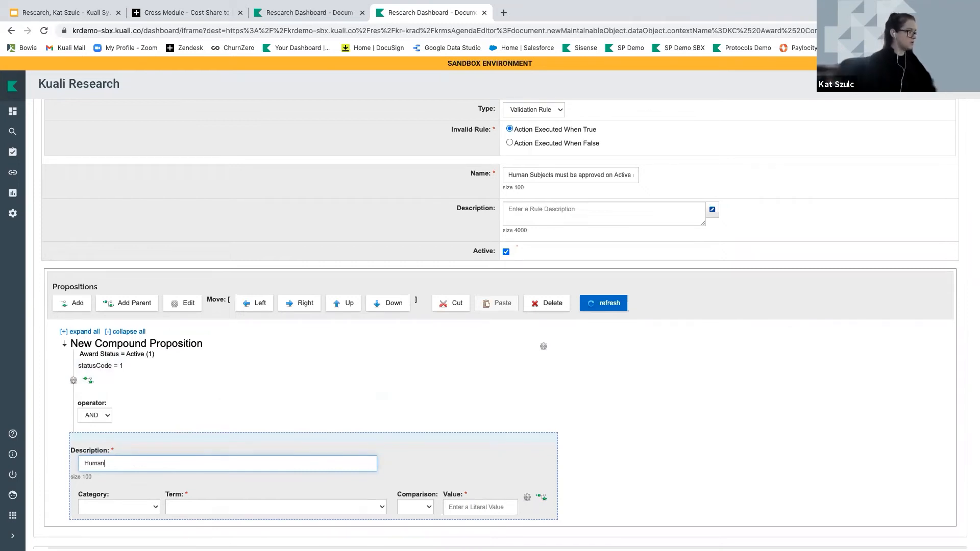
pyautogui.write(' Subbjject (')
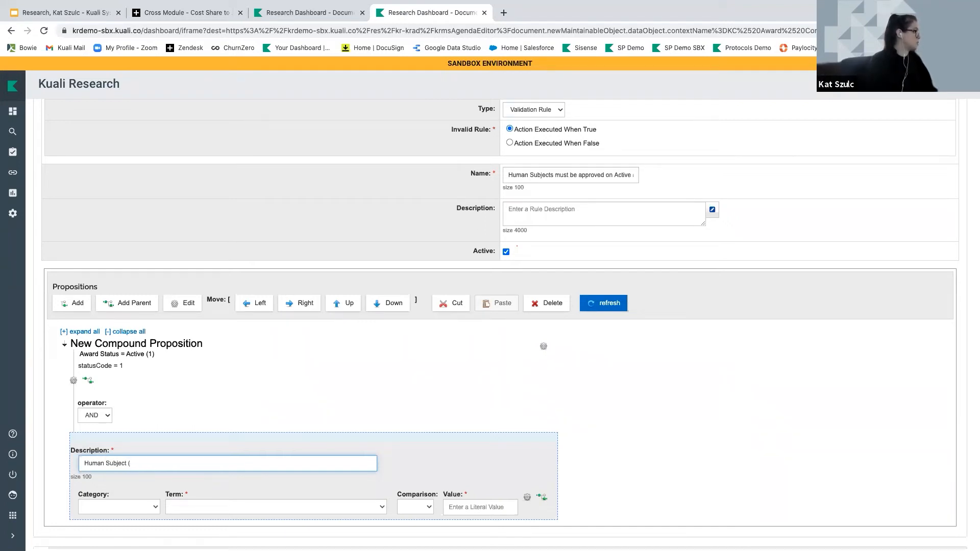
pyautogui.write('1)')
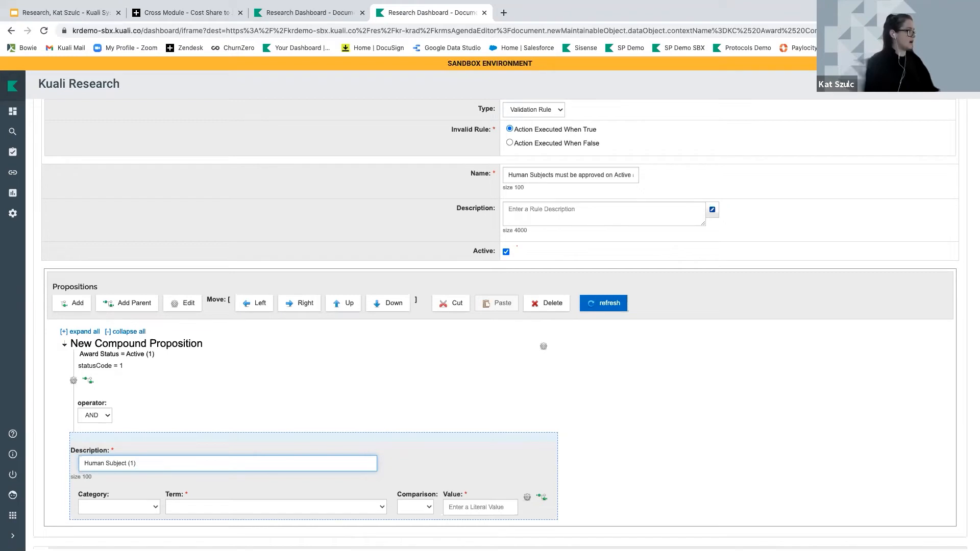
pyautogui.write(' APp')
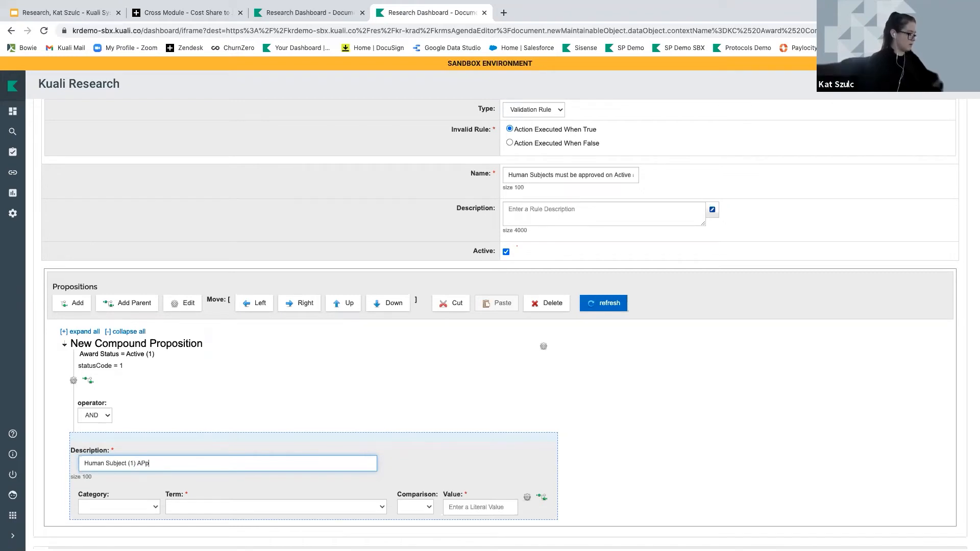
pyautogui.write('roval')
pyautogui.press('BackSpace')
pyautogui.press('BackSpace')
pyautogui.press('BackSpace')
pyautogui.press('BackSpace')
pyautogui.press('BackSpace')
pyautogui.press('BackSpace')
pyautogui.press('BackSpace')
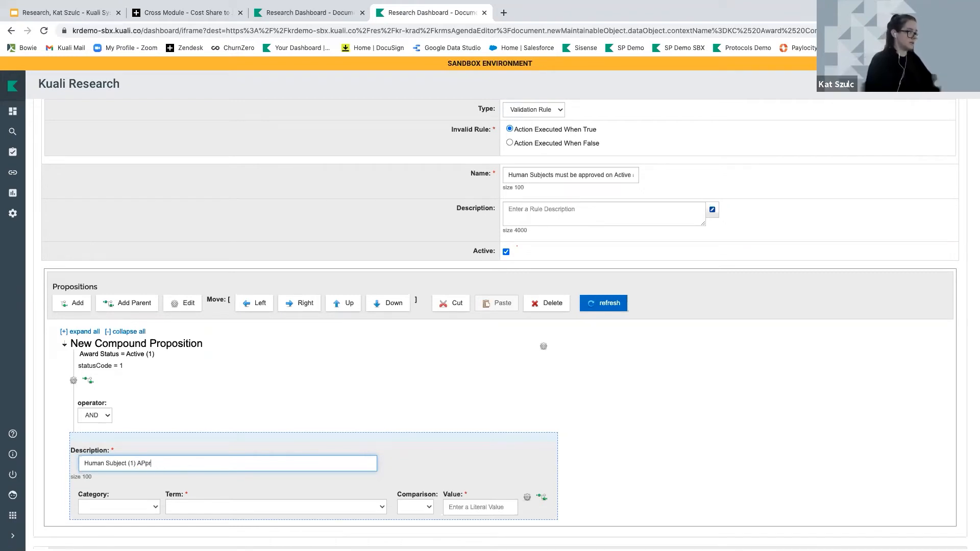
pyautogui.write('pproval Status')
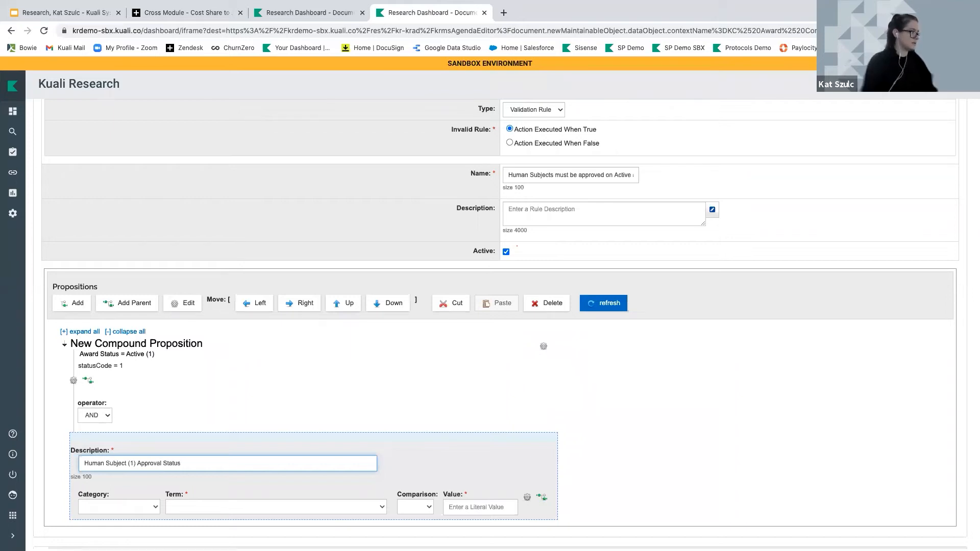
pyautogui.write(' is Pending (1)')
# Make the second condition a Function using 'Check award contains given special review type and approval type(_,_)'
pyautogui.scroll(-3, 127, 465)
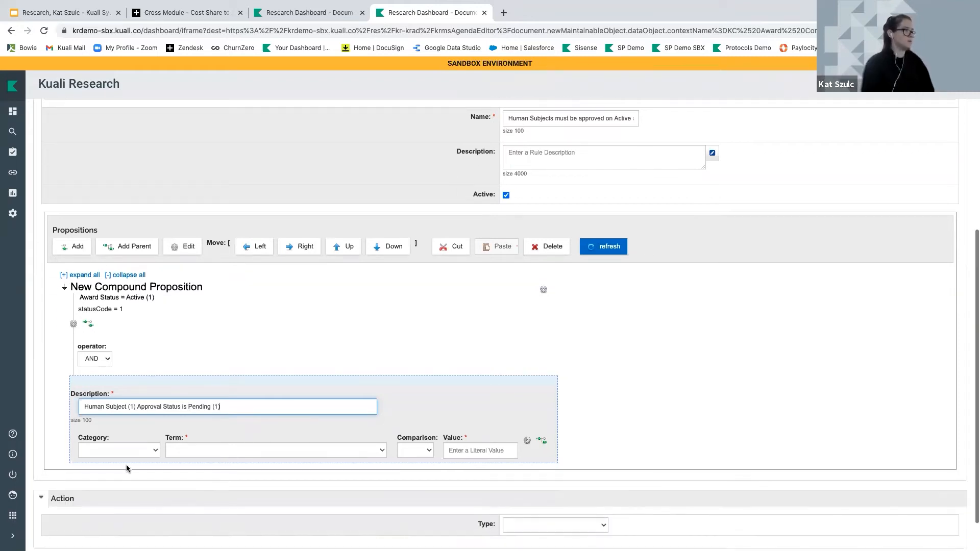
pyautogui.click(119, 421)
pyautogui.click(110, 437)
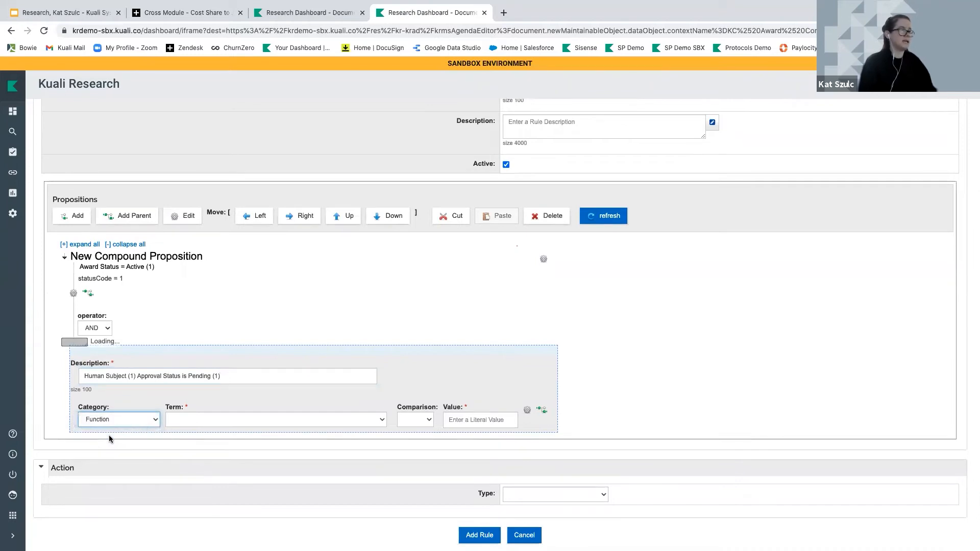
pyautogui.click(209, 423)
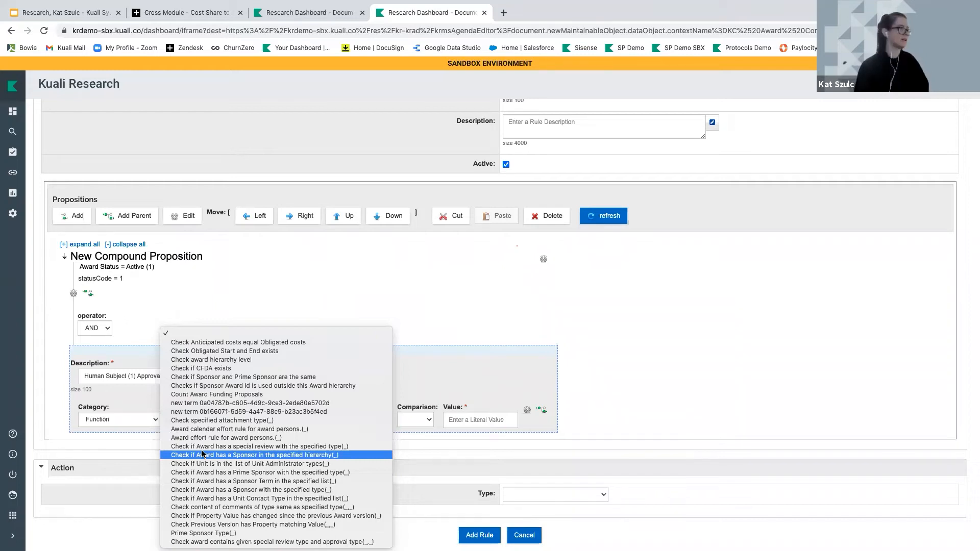
pyautogui.click(204, 541)
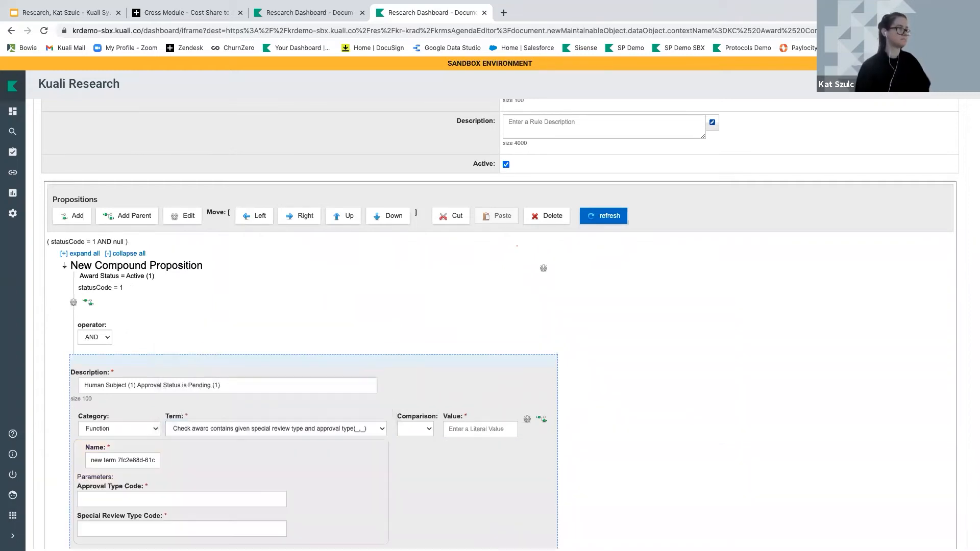
pyautogui.scroll(-2, 438, 499)
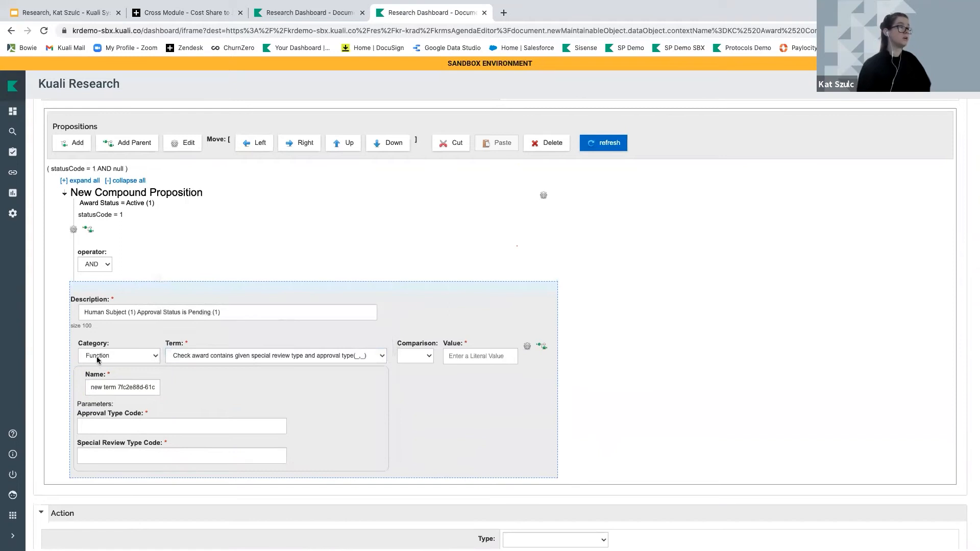
pyautogui.click(467, 356)
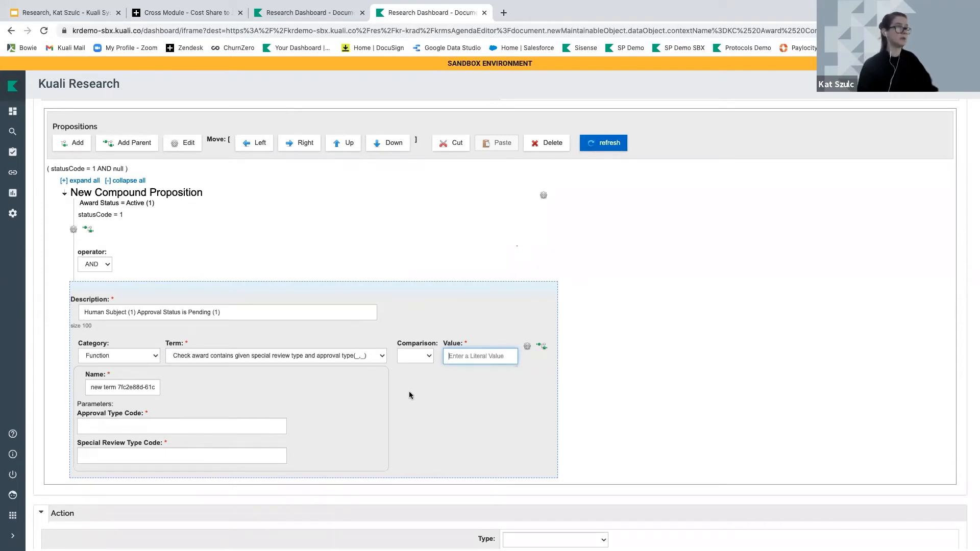
# Require the function to equal true, with Approval Type Code 1 and Special Review Type Code 1
pyautogui.click(413, 356)
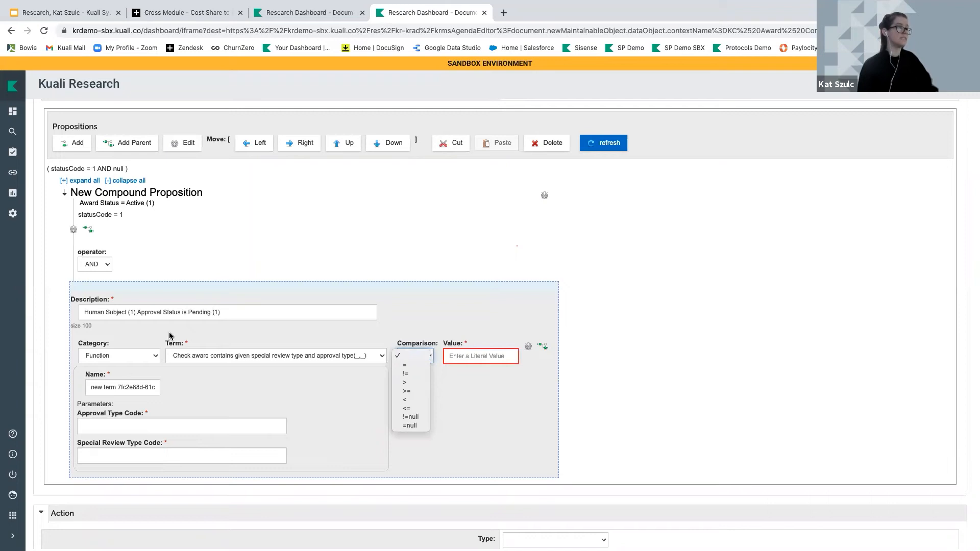
pyautogui.click(408, 365)
pyautogui.click(466, 357)
pyautogui.write('true')
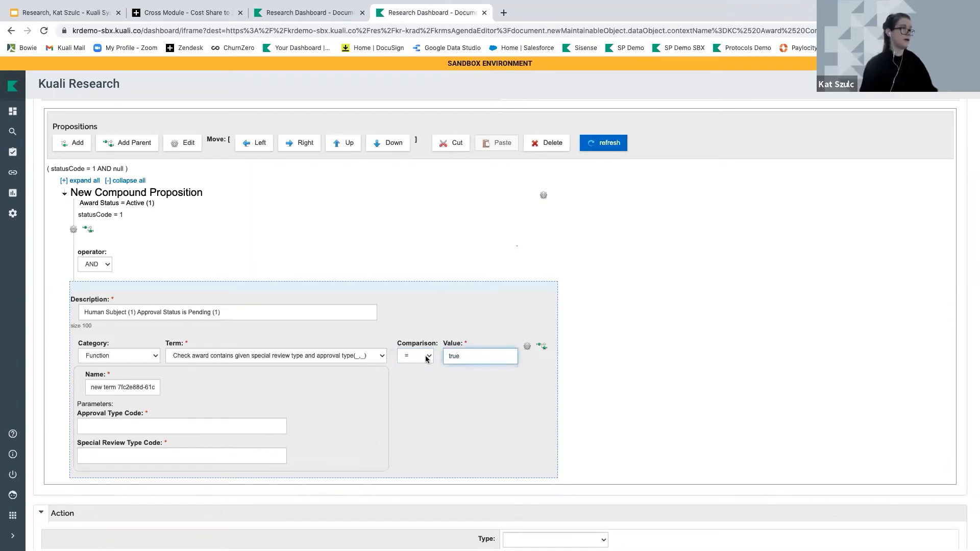
pyautogui.click(142, 425)
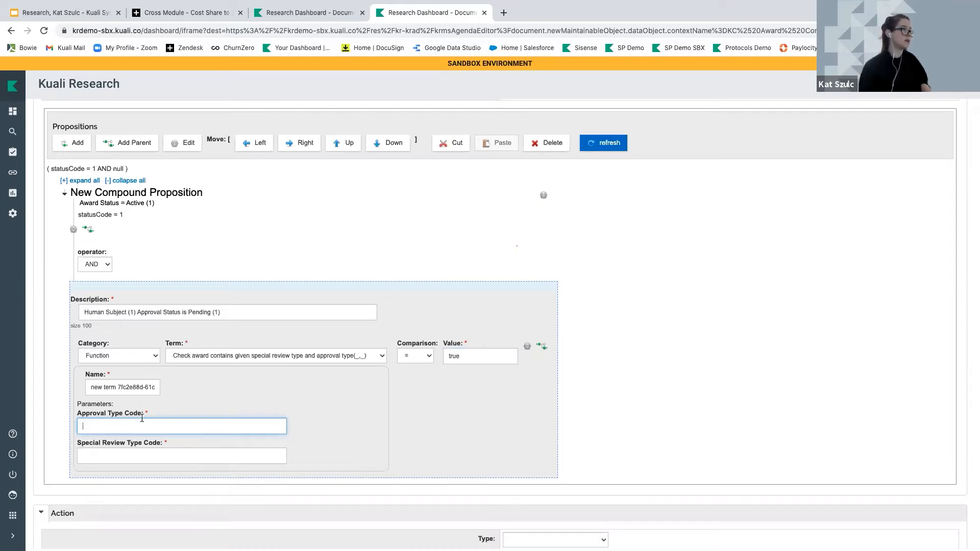
pyautogui.write('1')
pyautogui.click(114, 455)
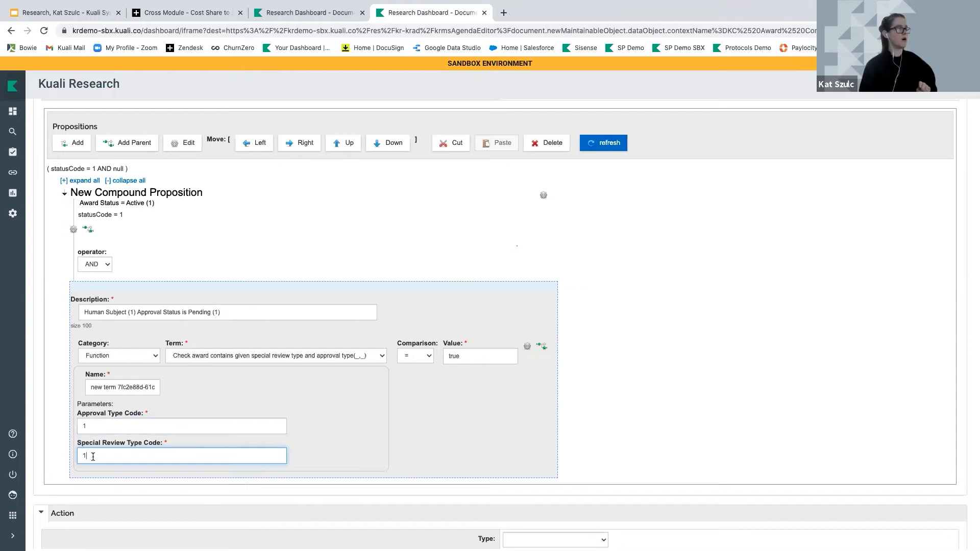
pyautogui.click(93, 425)
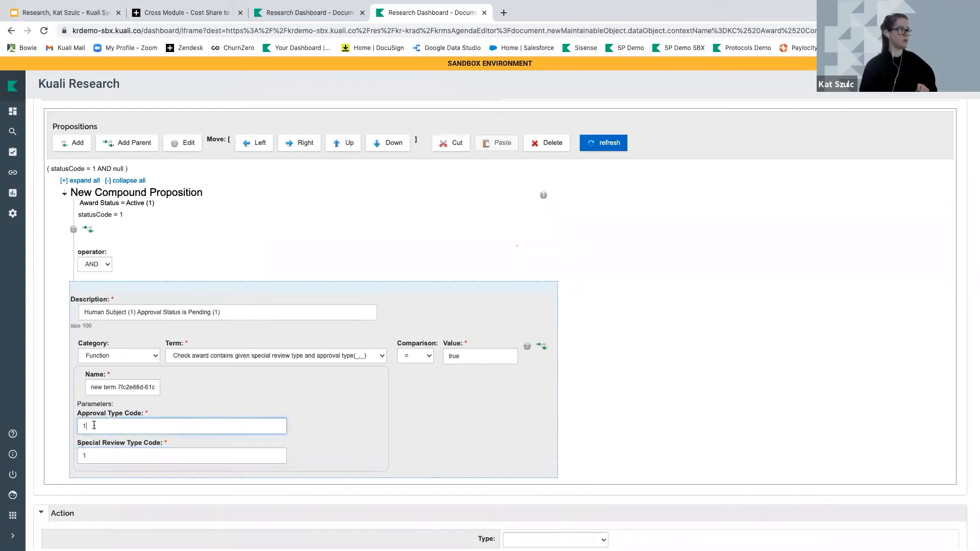
pyautogui.scroll(3, 189, 417)
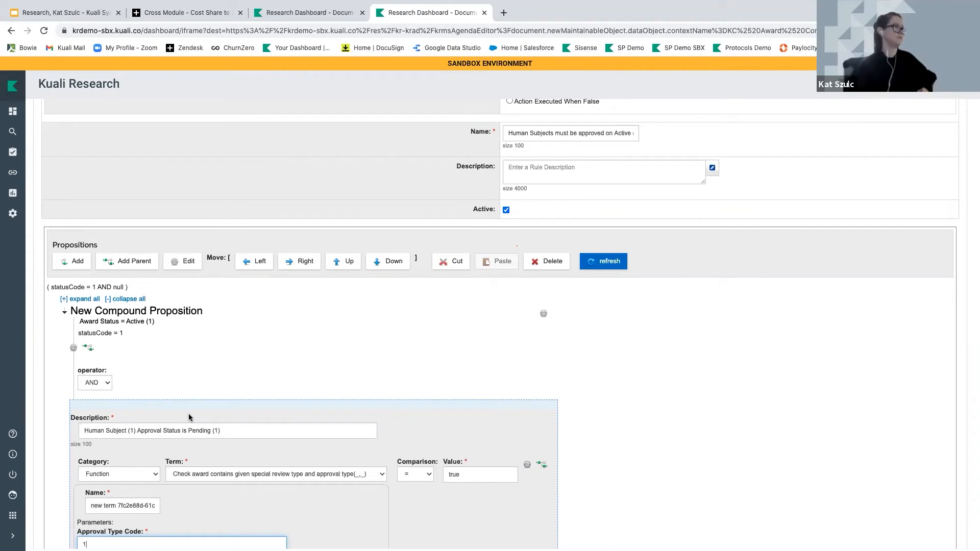
pyautogui.scroll(-5, 189, 417)
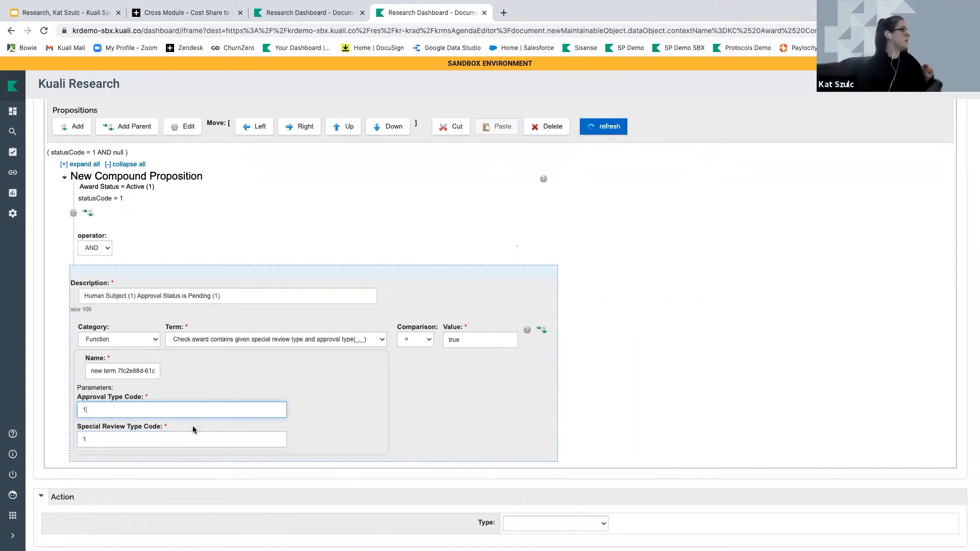
# Review the Pending and Not yet applied status code lines on the training slide
pyautogui.click(95, 18)
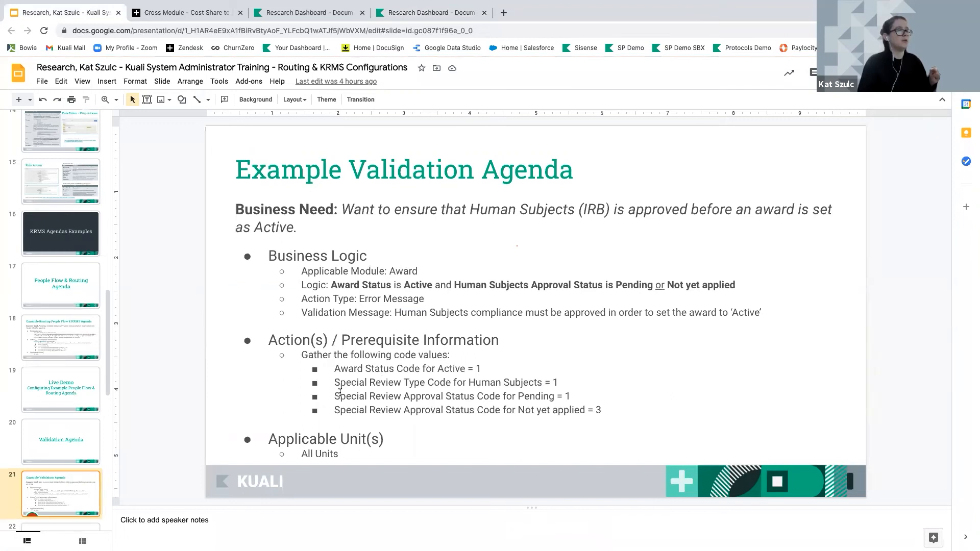
pyautogui.moveTo(340, 396); pyautogui.dragTo(573, 395)
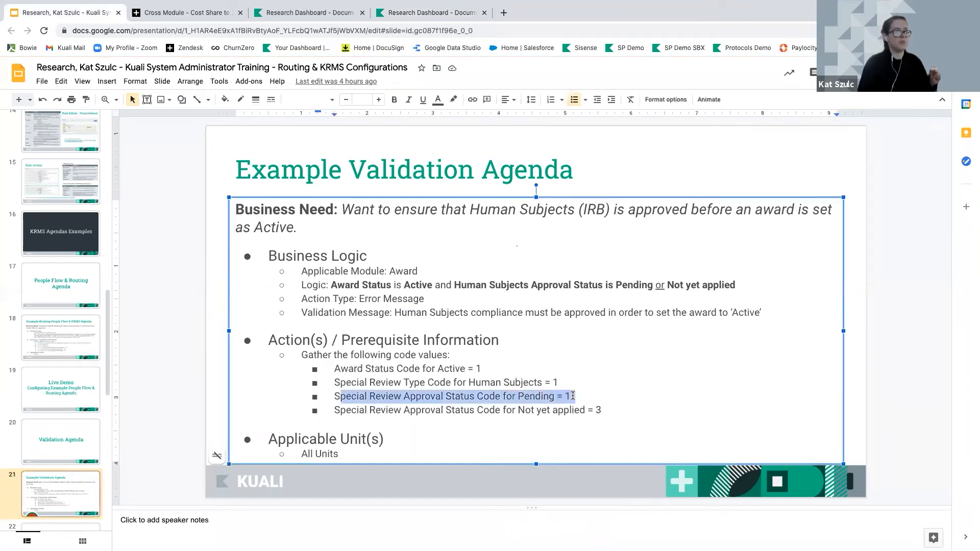
pyautogui.moveTo(334, 410); pyautogui.dragTo(610, 409)
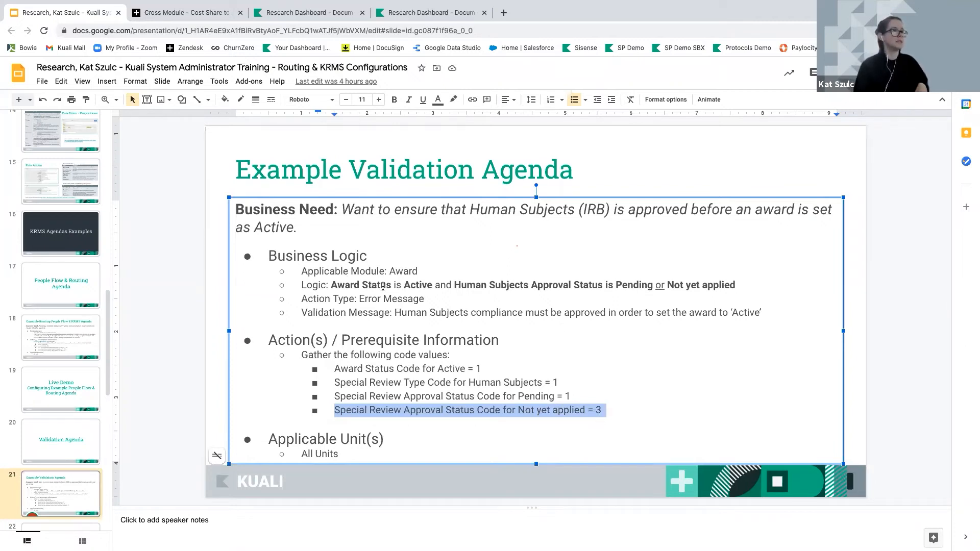
# Wrap the Human Subjects clause of the Logic line in parentheses, then return to Kuali
pyautogui.click(455, 284)
pyautogui.write('(')
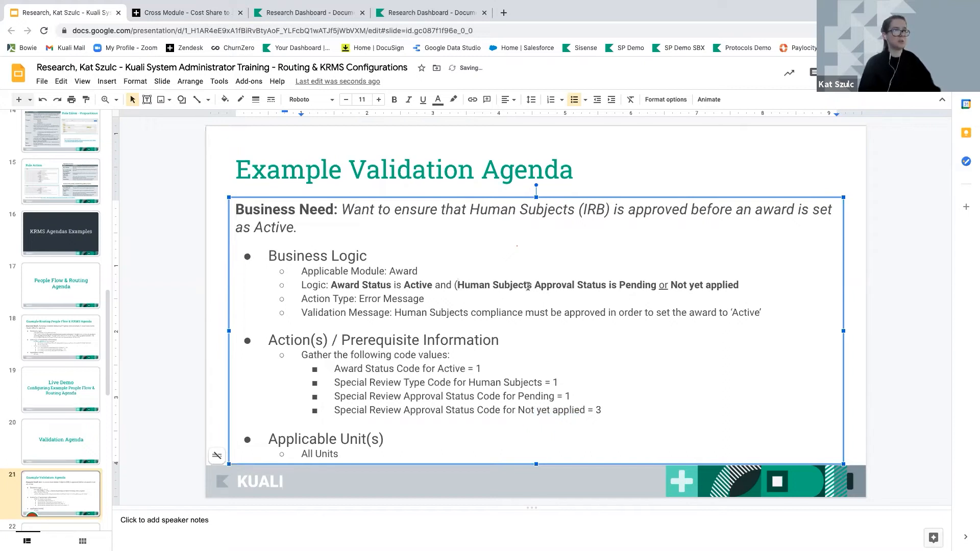
pyautogui.click(736, 287)
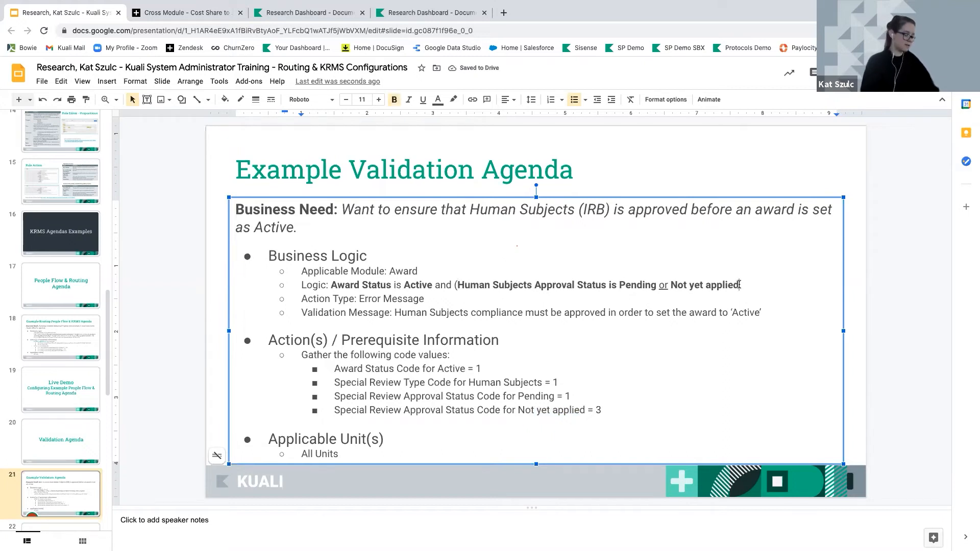
pyautogui.write(')')
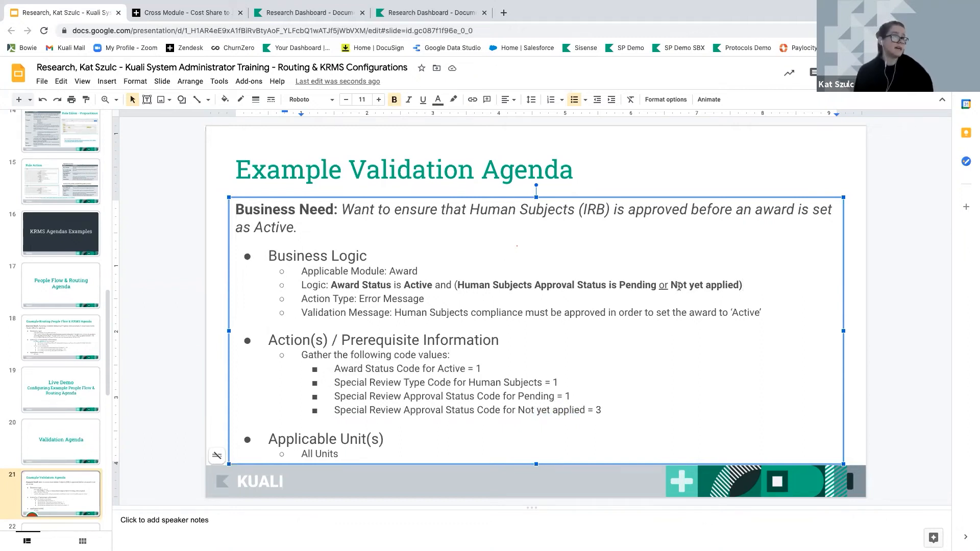
pyautogui.moveTo(670, 286); pyautogui.dragTo(739, 286)
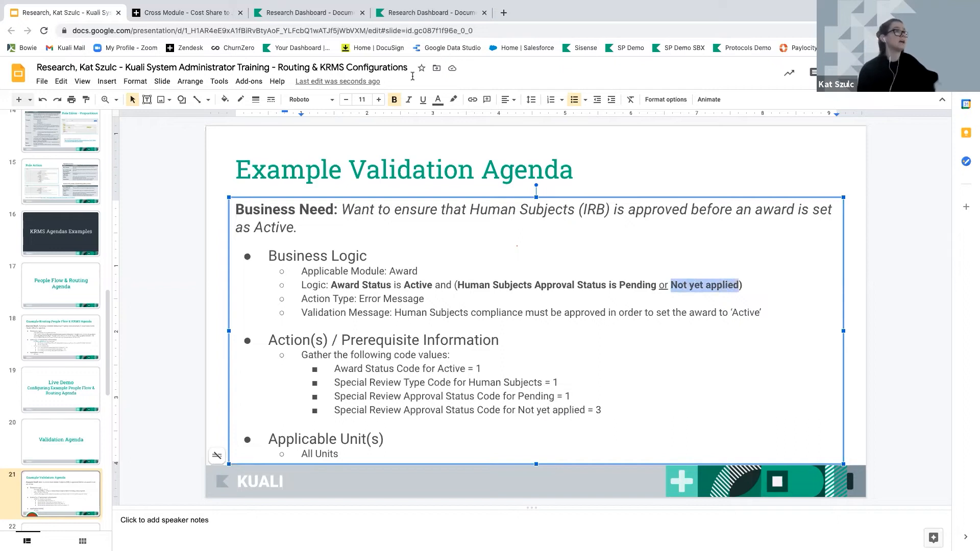
pyautogui.click(434, 13)
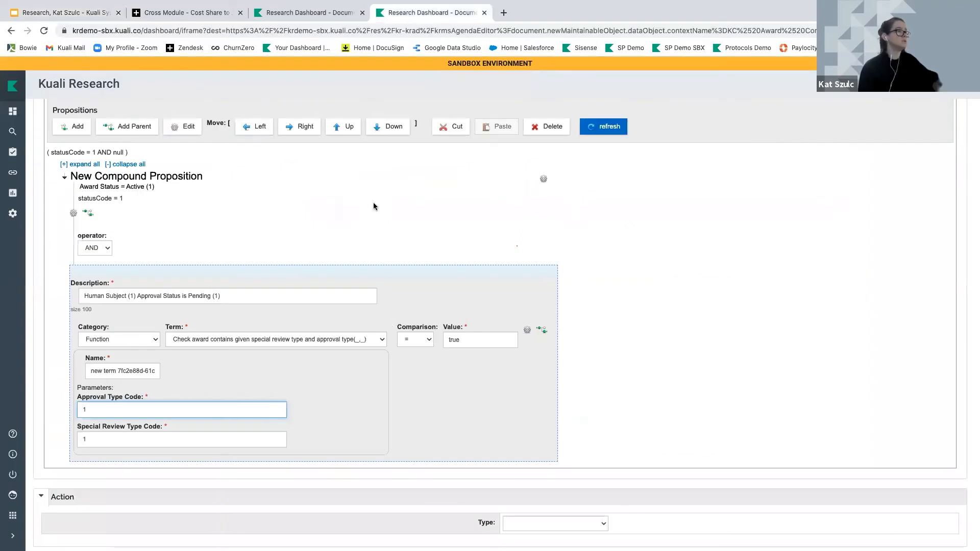
# Nest the Human Subject Pending condition in its own compound proposition with Add Parent
pyautogui.click(151, 295)
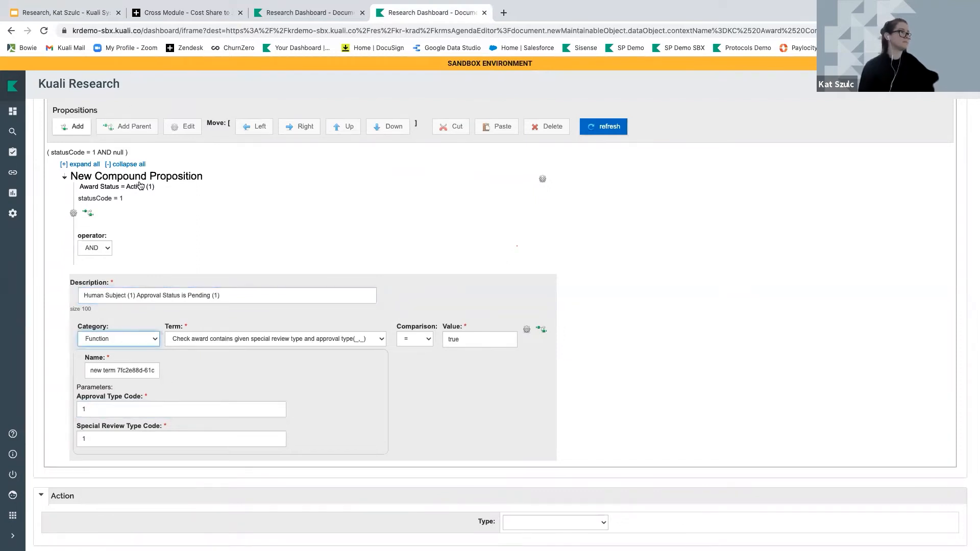
pyautogui.click(136, 285)
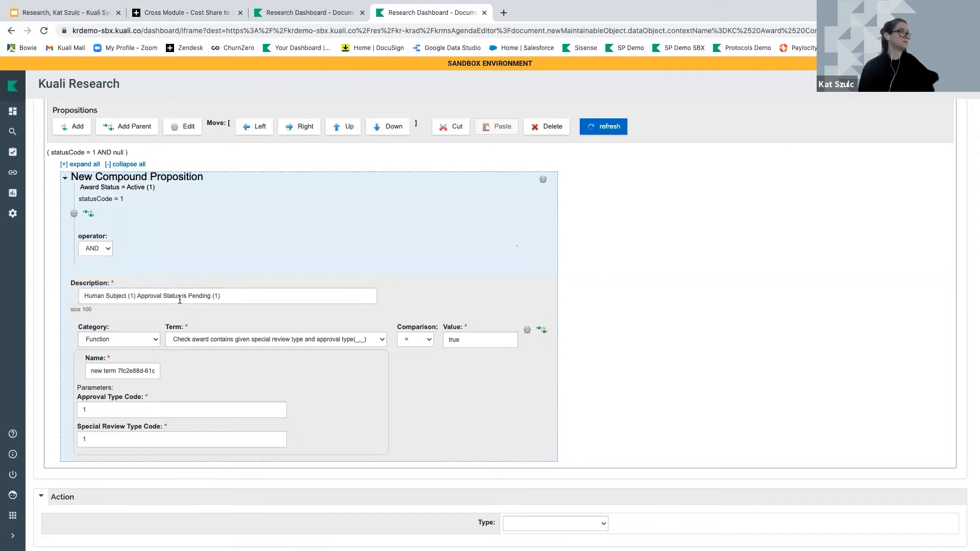
pyautogui.scroll(-1, 426, 463)
pyautogui.scroll(1, 117, 268)
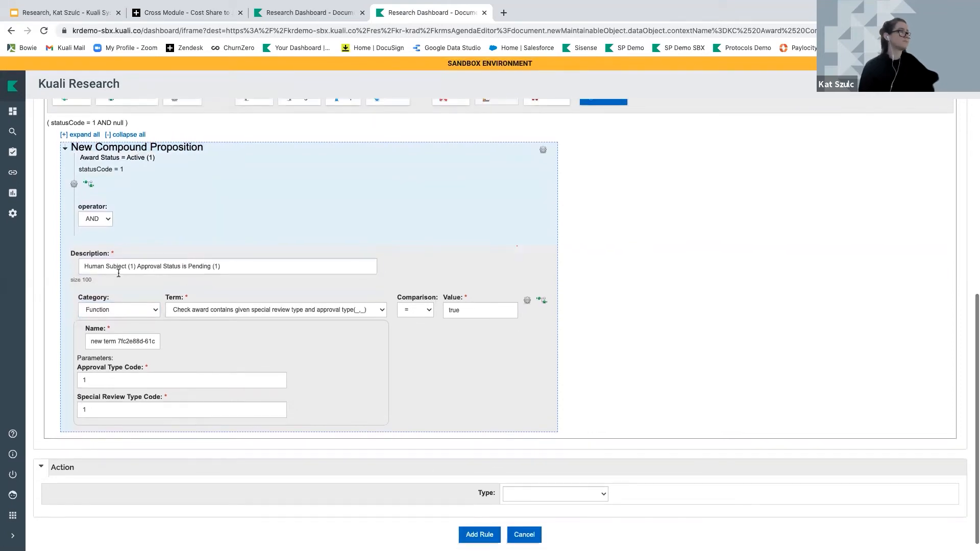
pyautogui.click(117, 267)
pyautogui.scroll(1, 117, 268)
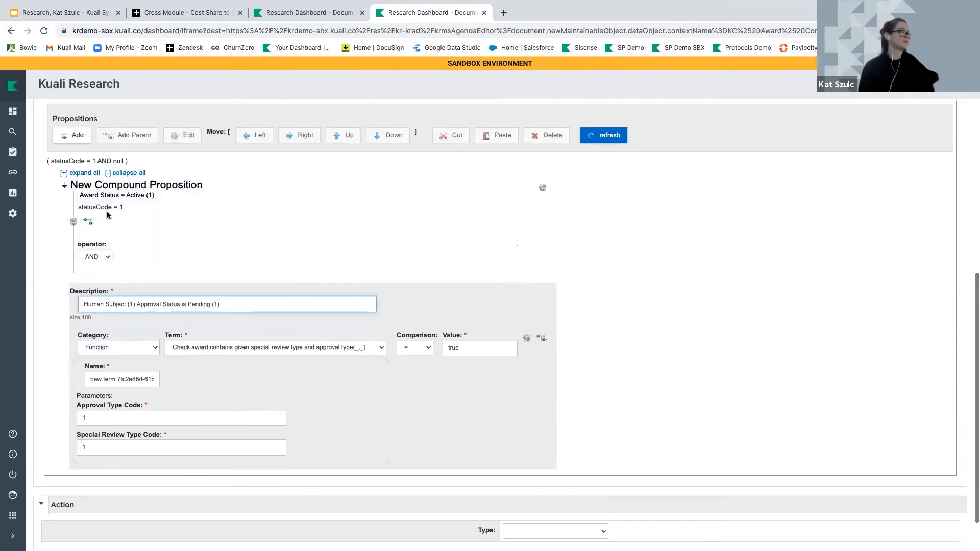
pyautogui.click(107, 186)
pyautogui.click(112, 301)
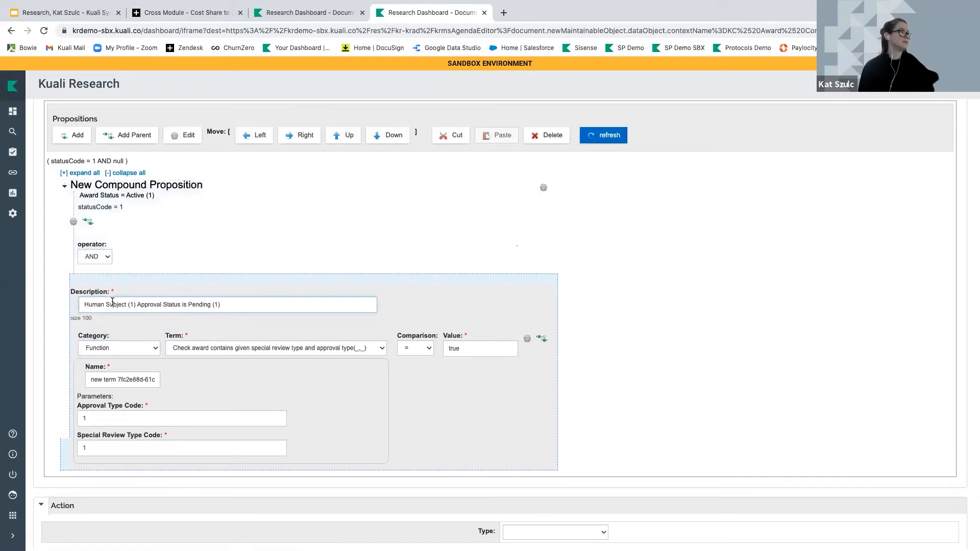
pyautogui.click(145, 135)
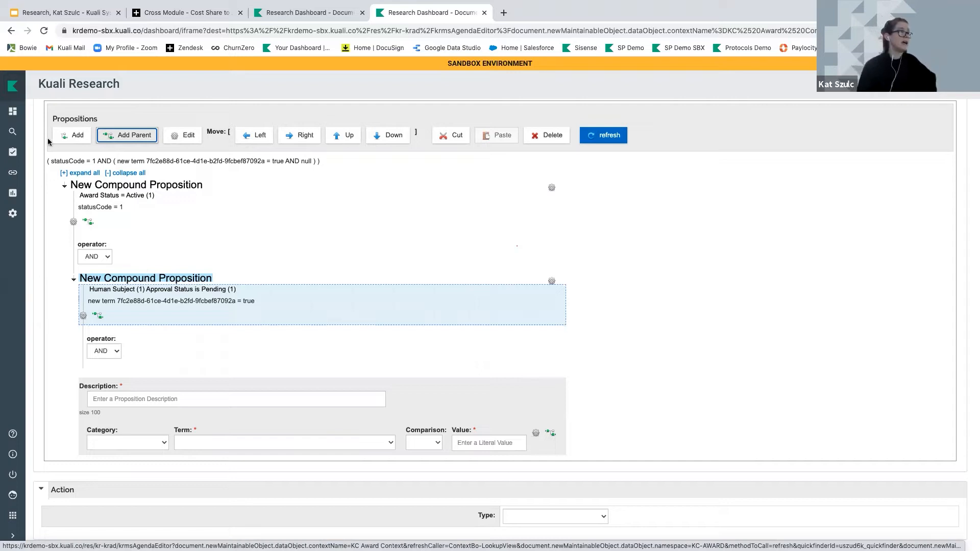
pyautogui.moveTo(47, 161); pyautogui.dragTo(323, 166)
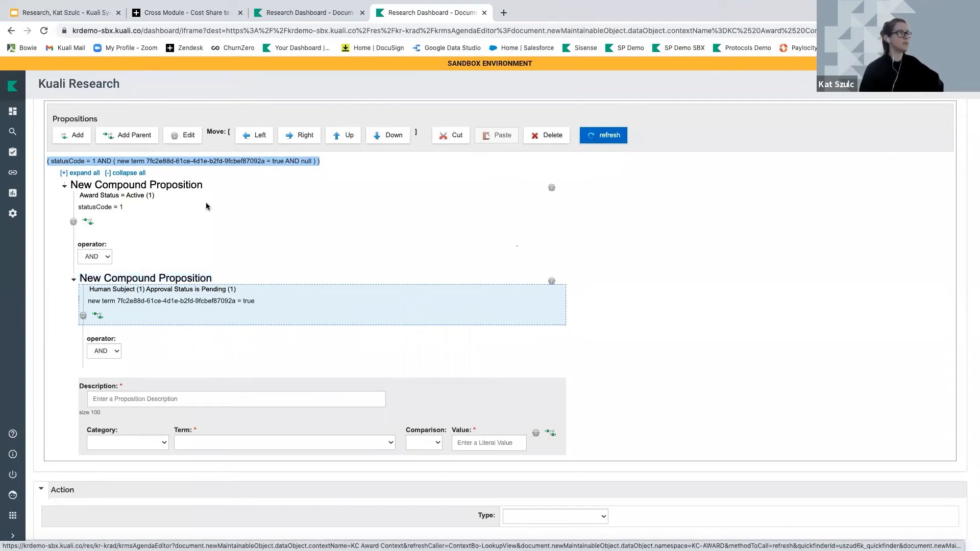
pyautogui.click(219, 203)
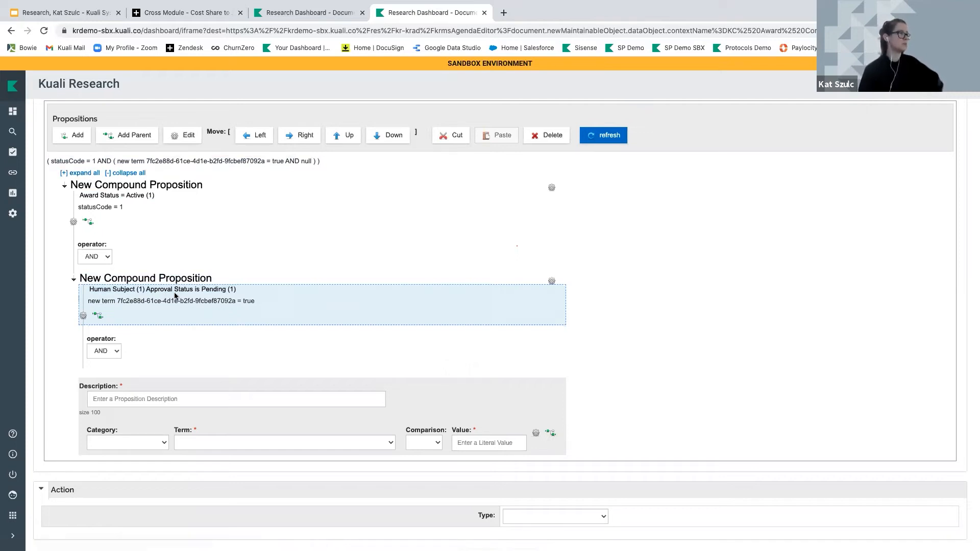
# Join the nested group with OR and describe the new condition as 'Human Subject (1) Approval Status is Not yet applies (3)'
pyautogui.click(110, 349)
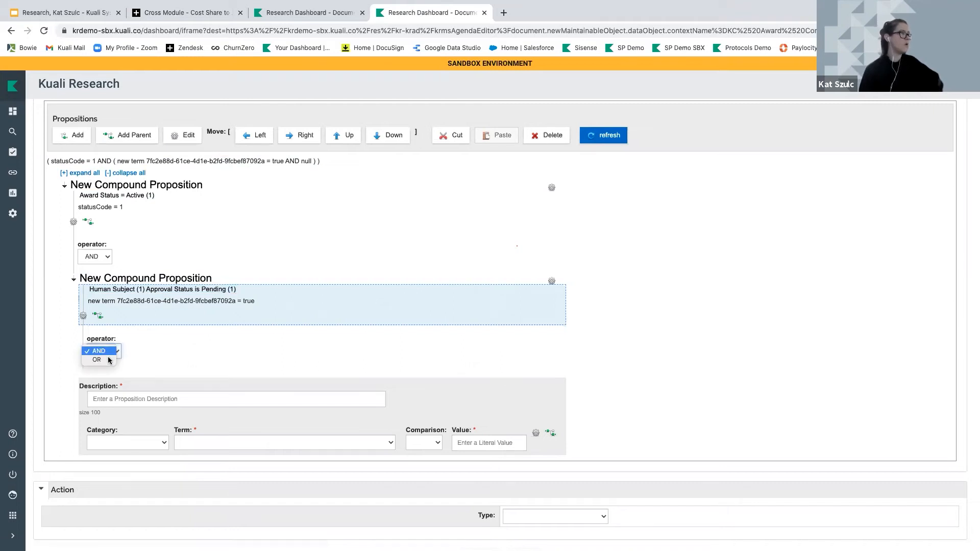
pyautogui.click(108, 365)
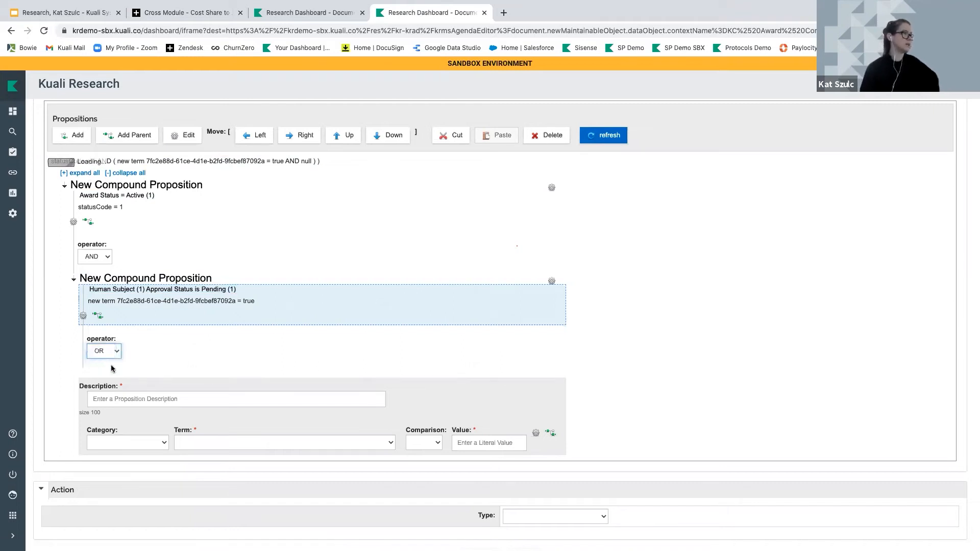
pyautogui.click(140, 399)
pyautogui.rightClick(114, 290)
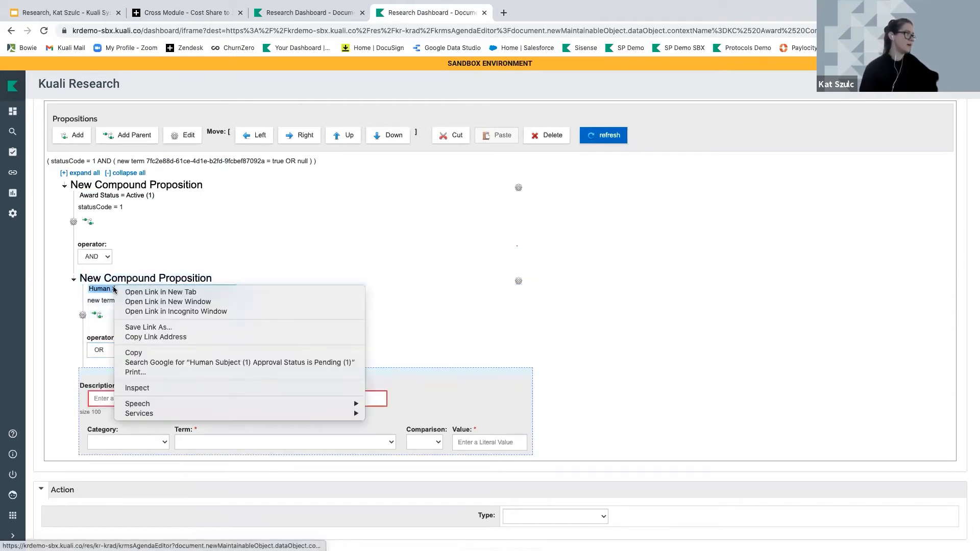
pyautogui.click(132, 351)
pyautogui.click(115, 398)
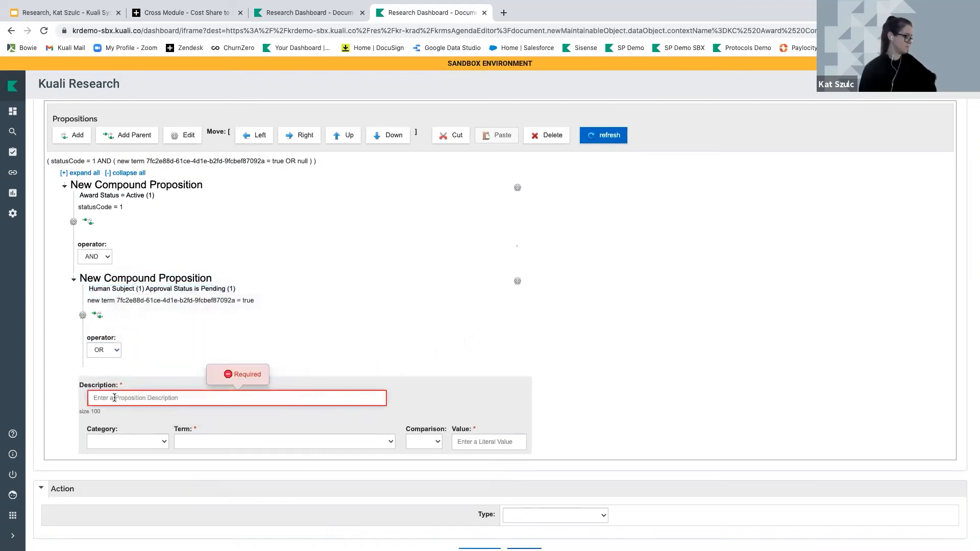
pyautogui.hotkey('ctrl', 'v')
pyautogui.moveTo(196, 398); pyautogui.dragTo(220, 397)
pyautogui.write('NOte ye')
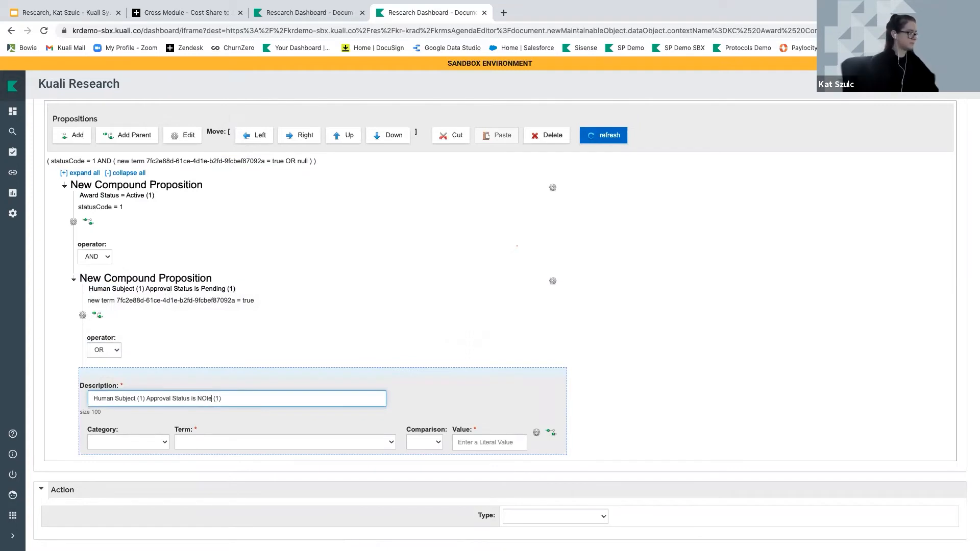
pyautogui.press('BackSpace')
pyautogui.press('BackSpace')
pyautogui.press('BackSpace')
pyautogui.press('BackSpace')
pyautogui.press('BackSpace')
pyautogui.press('BackSpace')
pyautogui.write('ot yet applies')
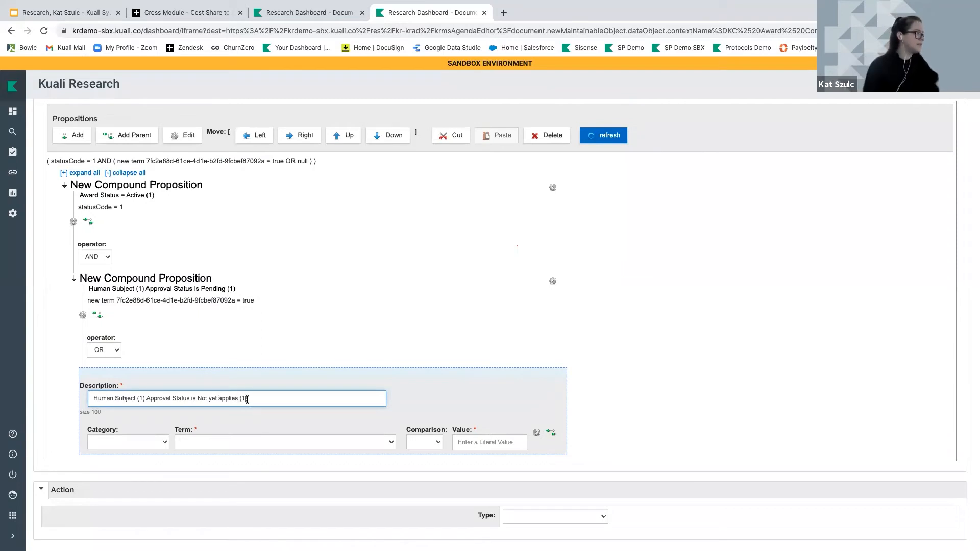
pyautogui.click(247, 399)
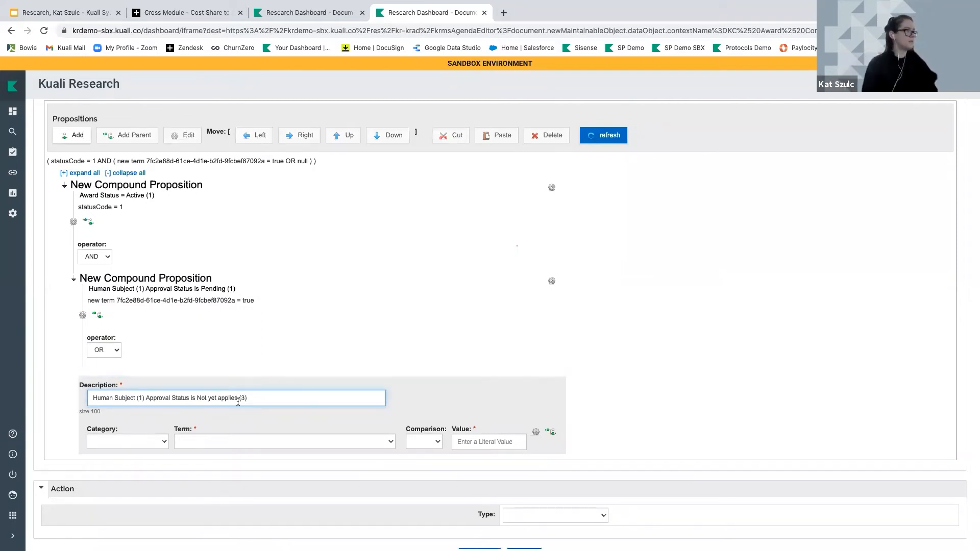
# Make it a Function using the special review and approval type check, equal to true
pyautogui.scroll(-1, 238, 401)
pyautogui.click(108, 419)
pyautogui.click(112, 436)
pyautogui.click(228, 422)
pyautogui.scroll(-4, 235, 476)
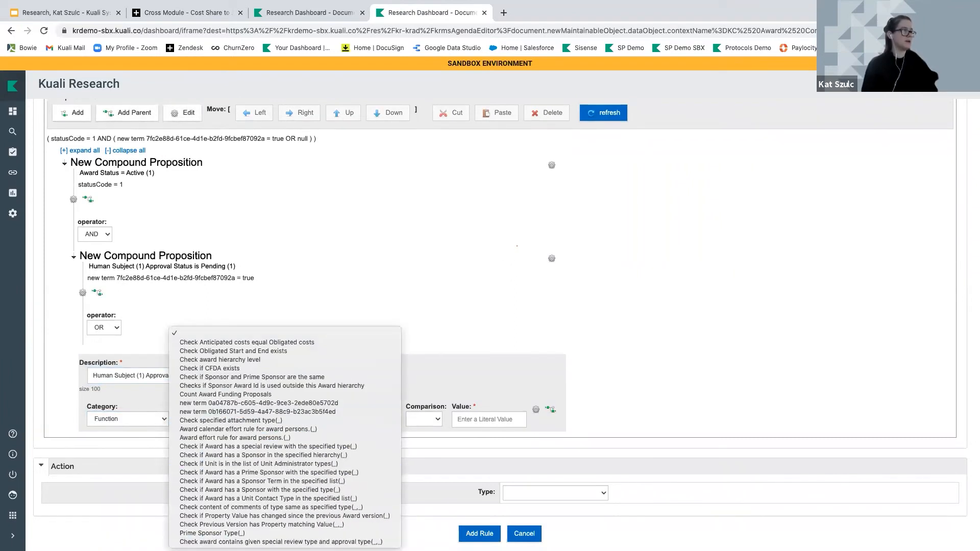
pyautogui.click(256, 541)
pyautogui.scroll(-3, 313, 342)
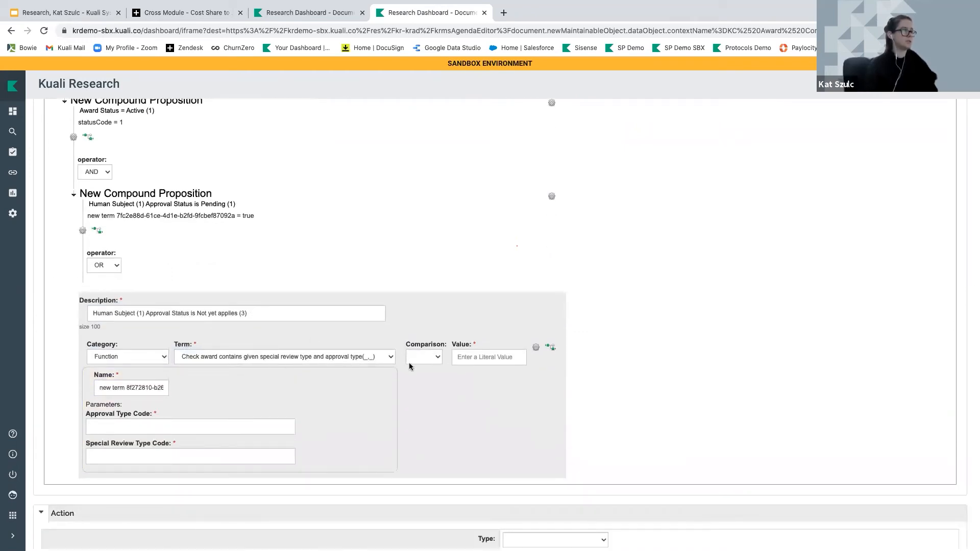
pyautogui.click(429, 357)
pyautogui.click(419, 371)
pyautogui.click(471, 358)
pyautogui.write('true')
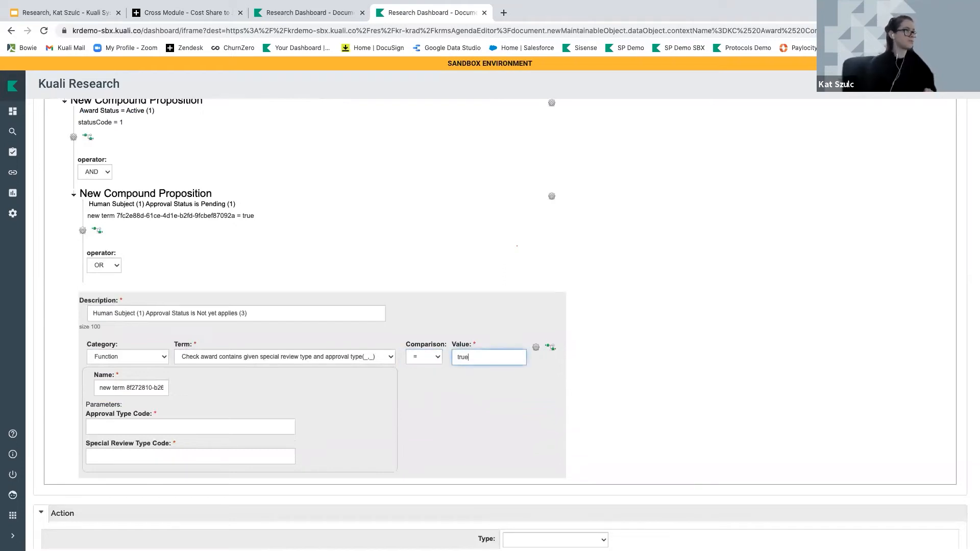
# Enter Approval Type Code 3 and Special Review Type Code 1
pyautogui.click(192, 426)
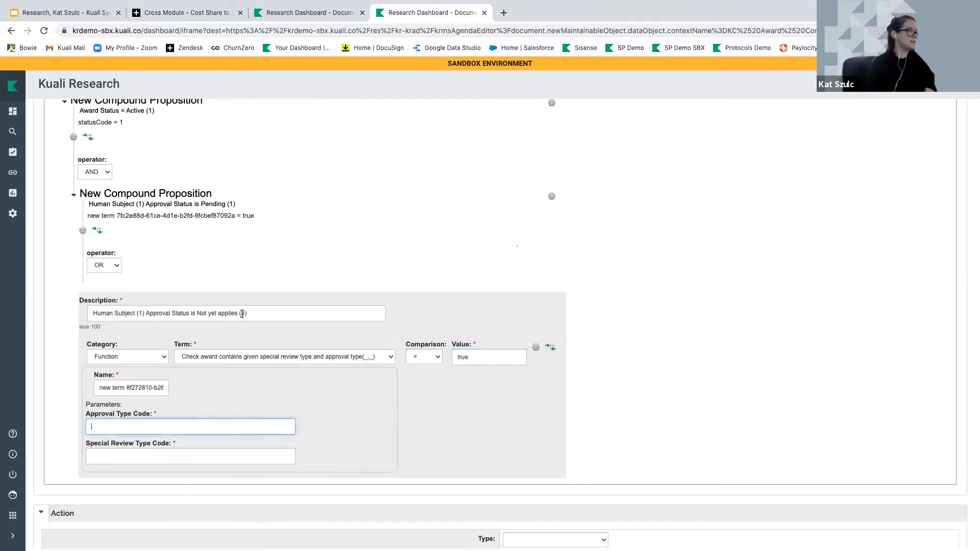
pyautogui.click(200, 454)
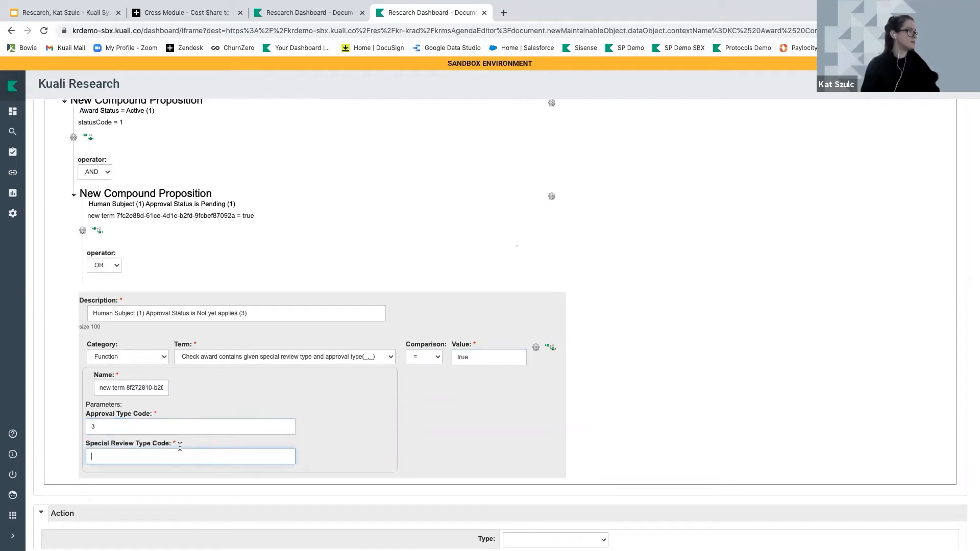
pyautogui.write('1')
pyautogui.scroll(1, 201, 442)
pyautogui.scroll(2, 200, 442)
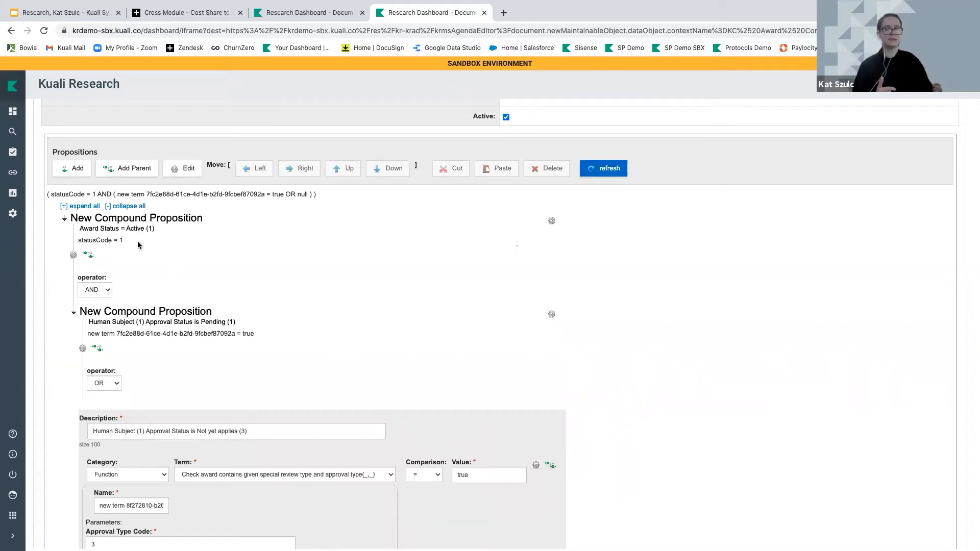
pyautogui.scroll(-3, 138, 245)
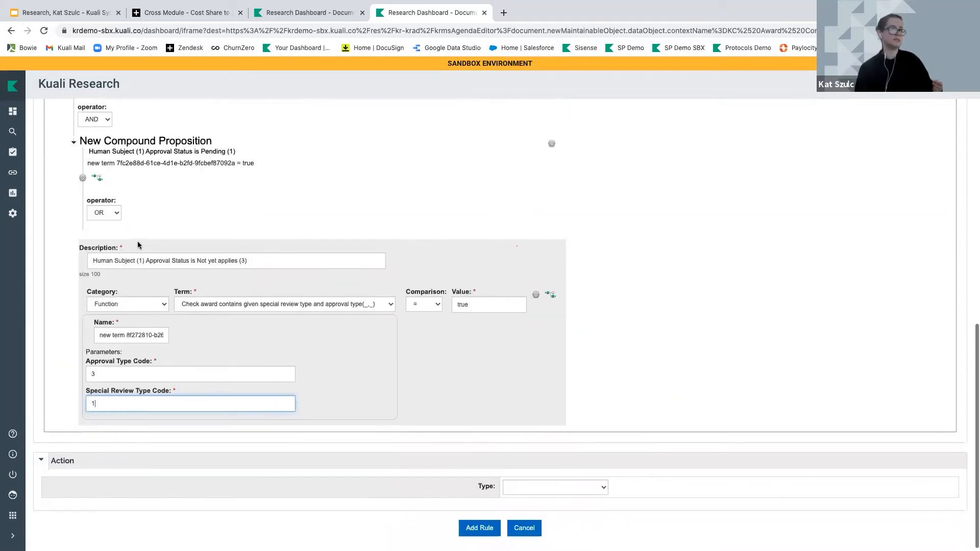
# Make the action an Award Linked Validation Action, an error, with the prepared validation message
pyautogui.click(567, 490)
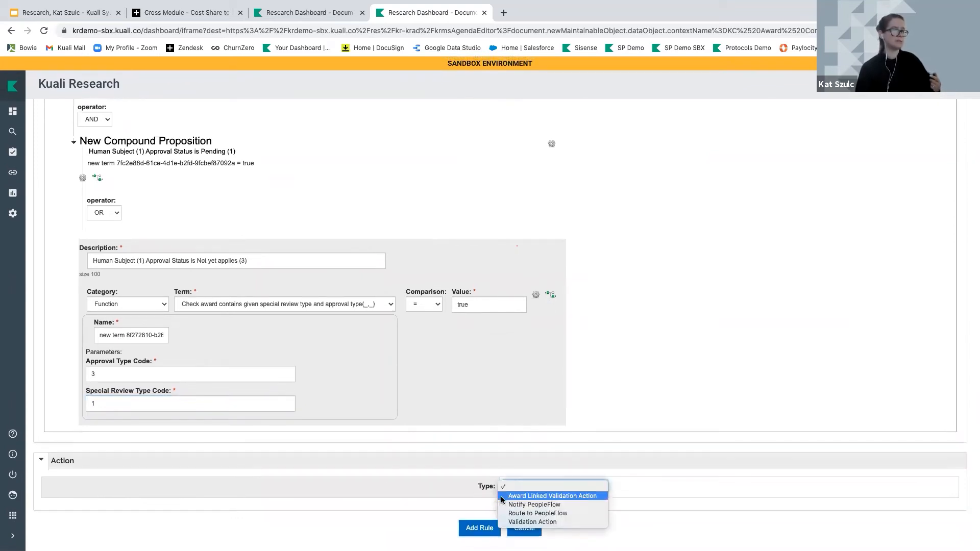
pyautogui.click(551, 495)
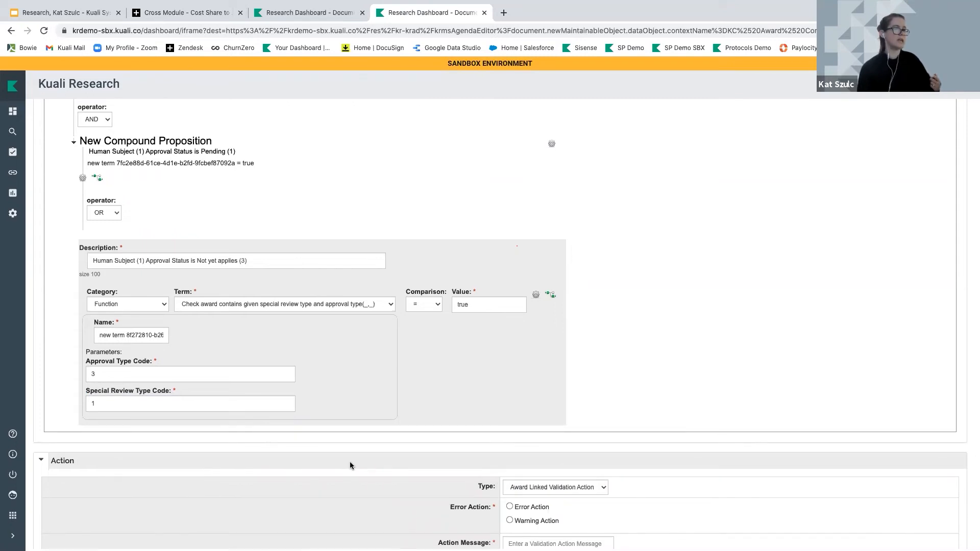
pyautogui.scroll(-3, 350, 464)
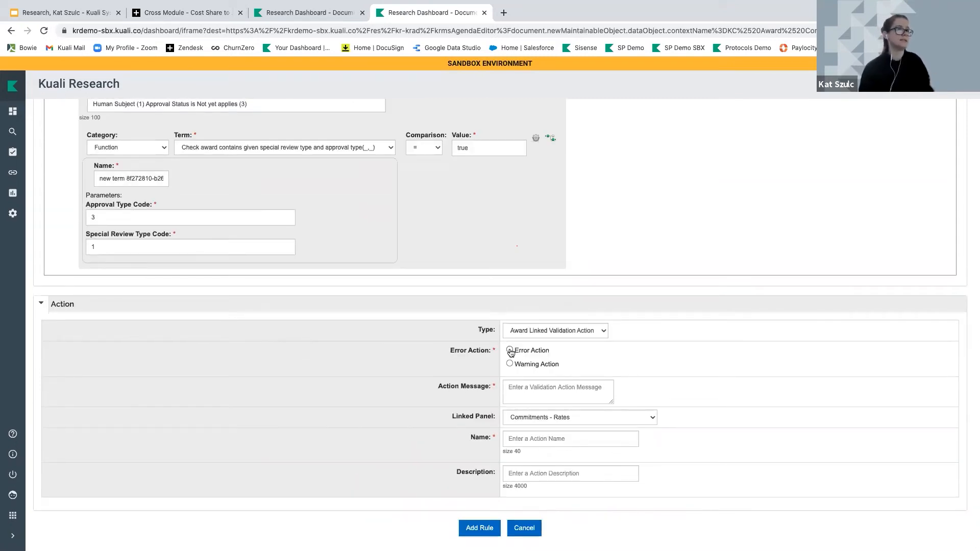
pyautogui.click(520, 383)
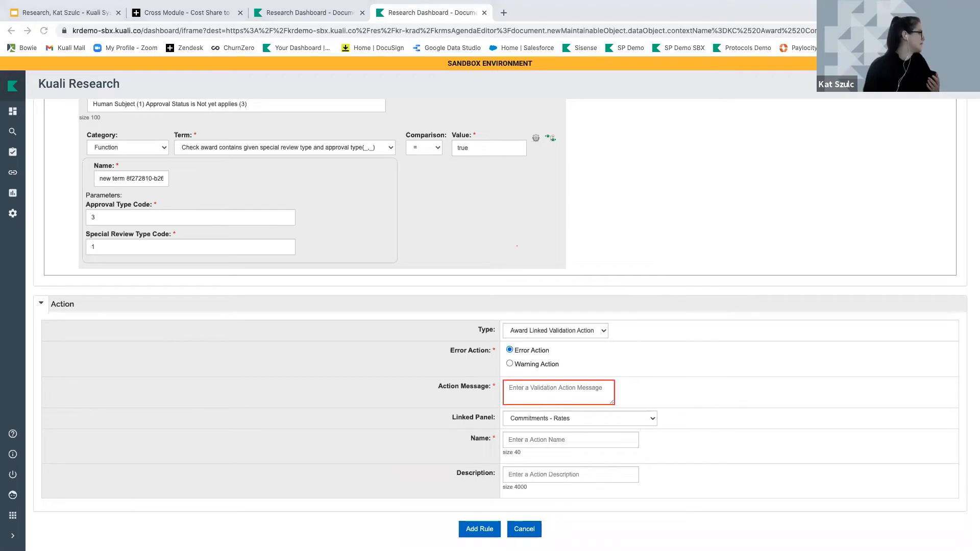
pyautogui.click(570, 392)
pyautogui.press('super+v')
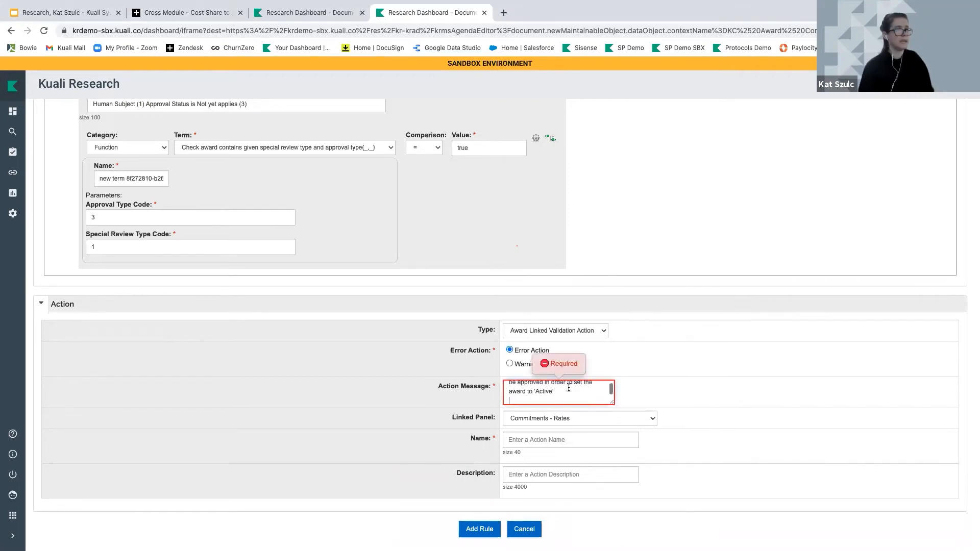
pyautogui.press('BackSpace')
pyautogui.moveTo(611, 401); pyautogui.dragTo(658, 418)
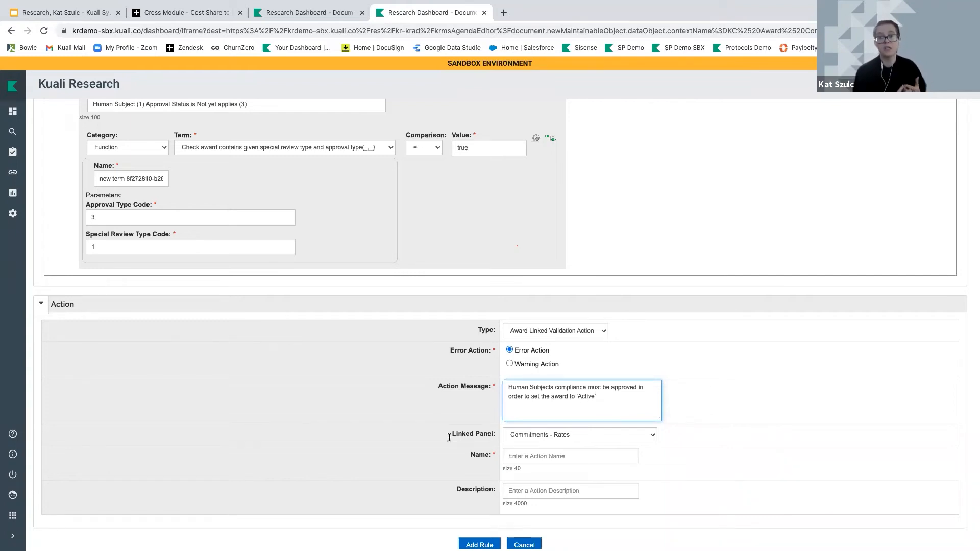
# Link the action to the Compliance panel, name it 'Human Subjects must be approved…', and add the rule
pyautogui.click(547, 437)
pyautogui.scroll(-3, 551, 471)
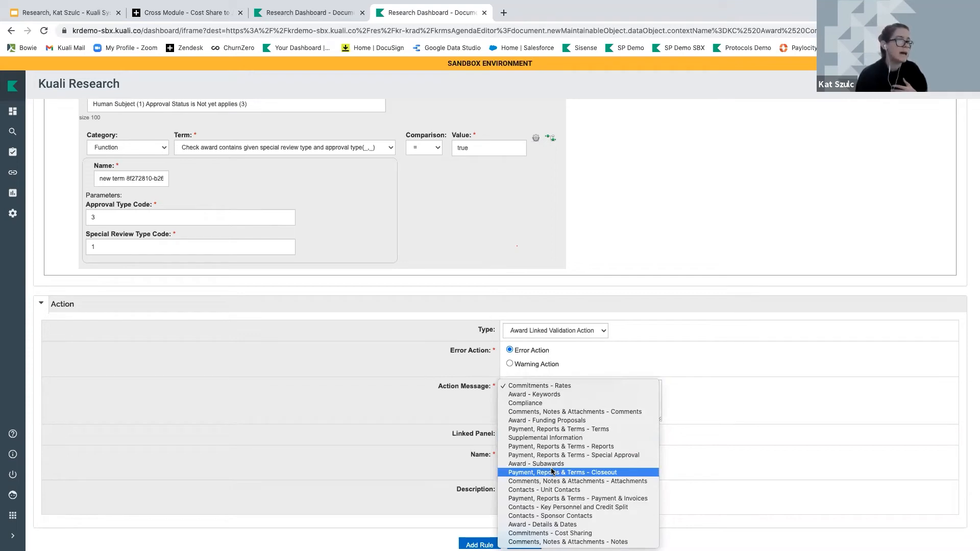
pyautogui.click(533, 404)
pyautogui.click(536, 451)
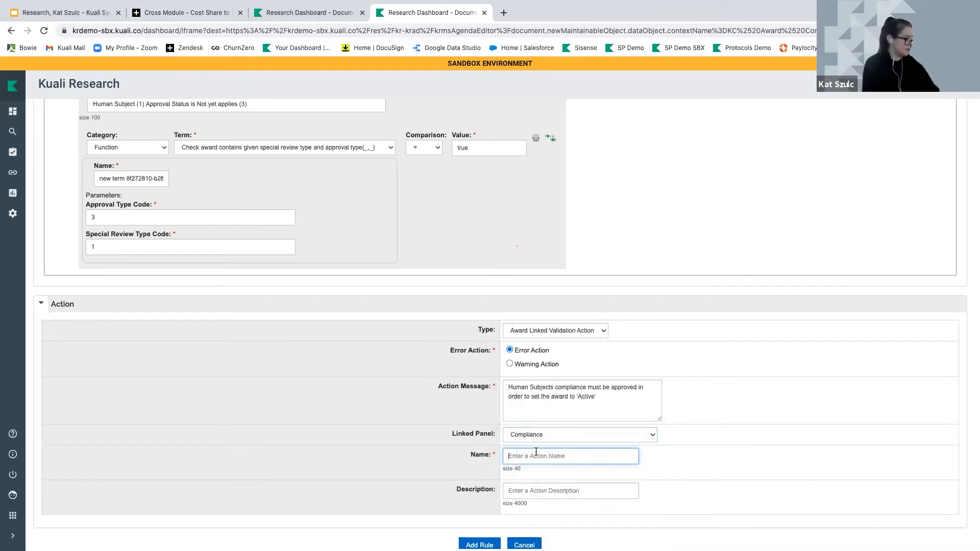
pyautogui.write('HUman SU')
pyautogui.press('BackSpace')
pyautogui.press('BackSpace')
pyautogui.press('BackSpace')
pyautogui.press('BackSpace')
pyautogui.press('BackSpace')
pyautogui.write('man ')
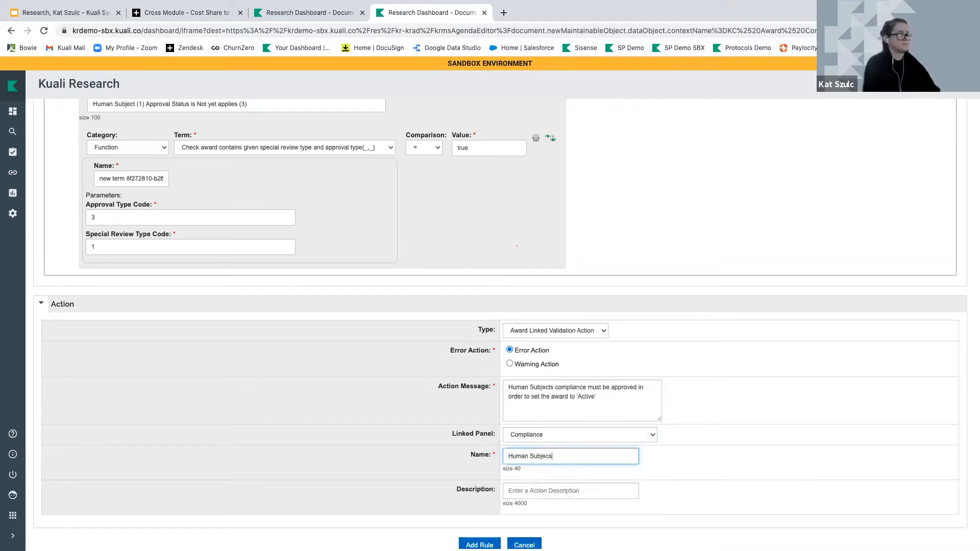
pyautogui.write('Subjects must be approved')
pyautogui.click(479, 544)
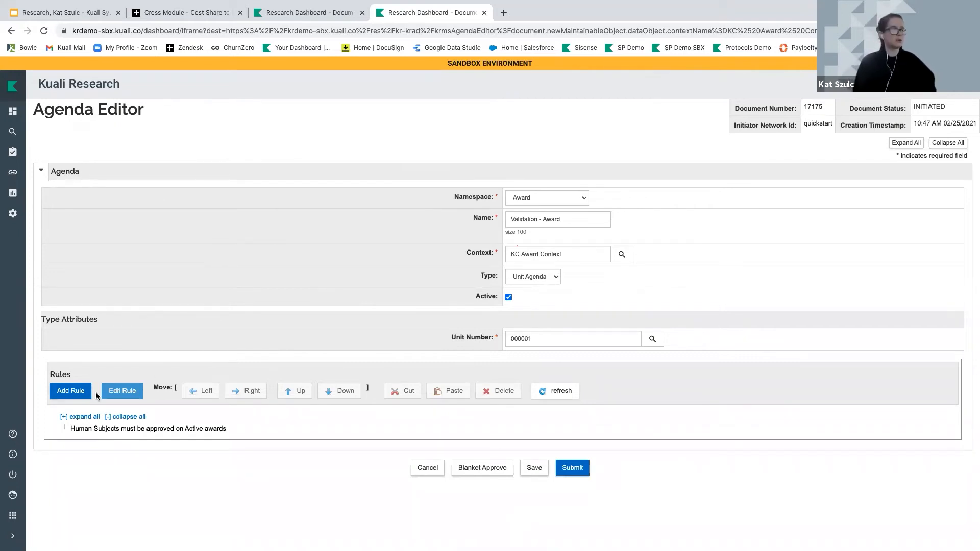
# Submit and confirm the Validation - Award agenda, reload it to confirm Final status, then return to the dashboard
pyautogui.click(71, 390)
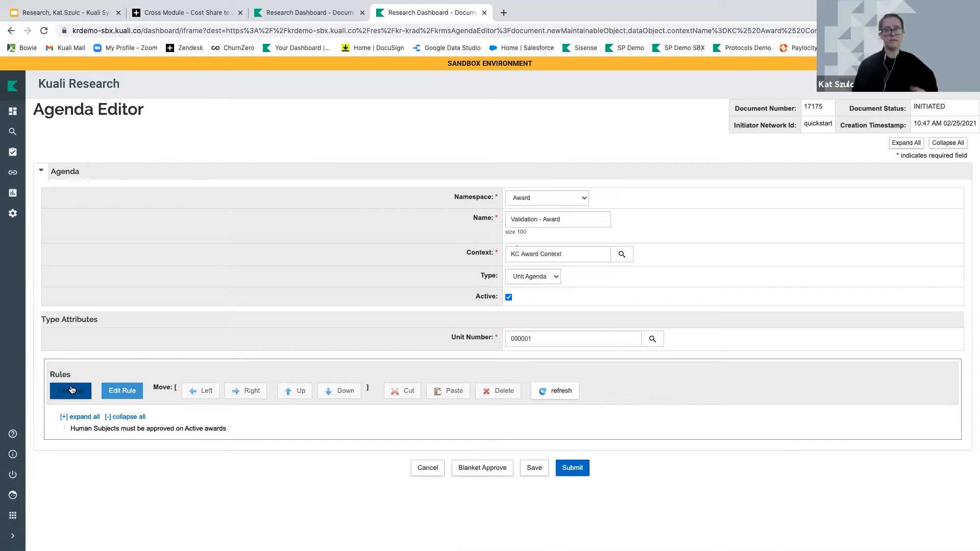
pyautogui.click(578, 474)
pyautogui.click(520, 501)
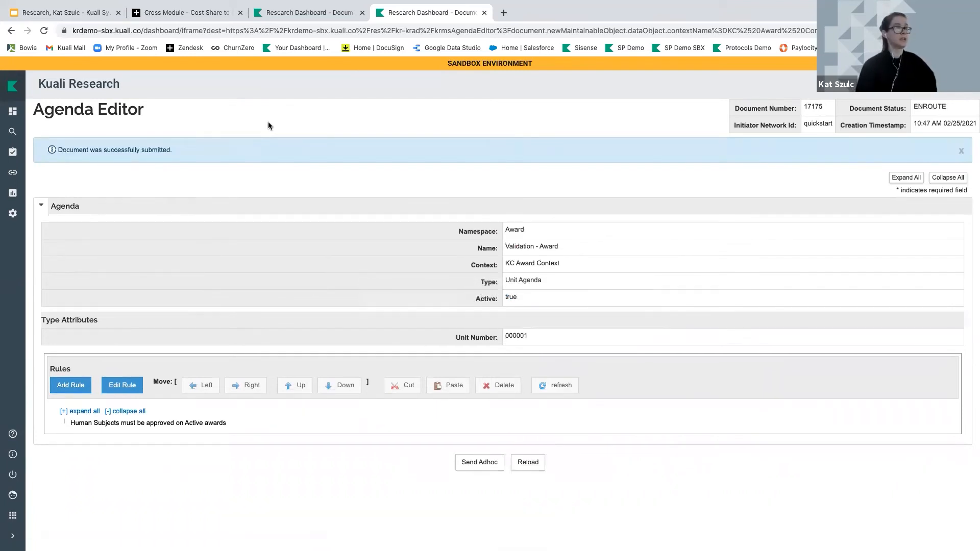
pyautogui.click(519, 464)
pyautogui.click(12, 112)
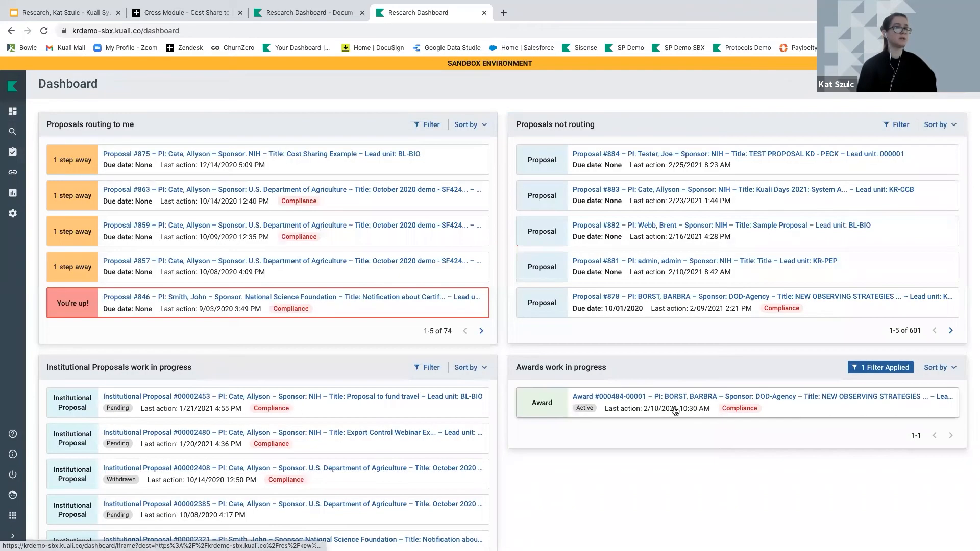
# On the Active award, add a Human Subjects compliance entry with Pending approval status, skipping the notification
pyautogui.click(670, 398)
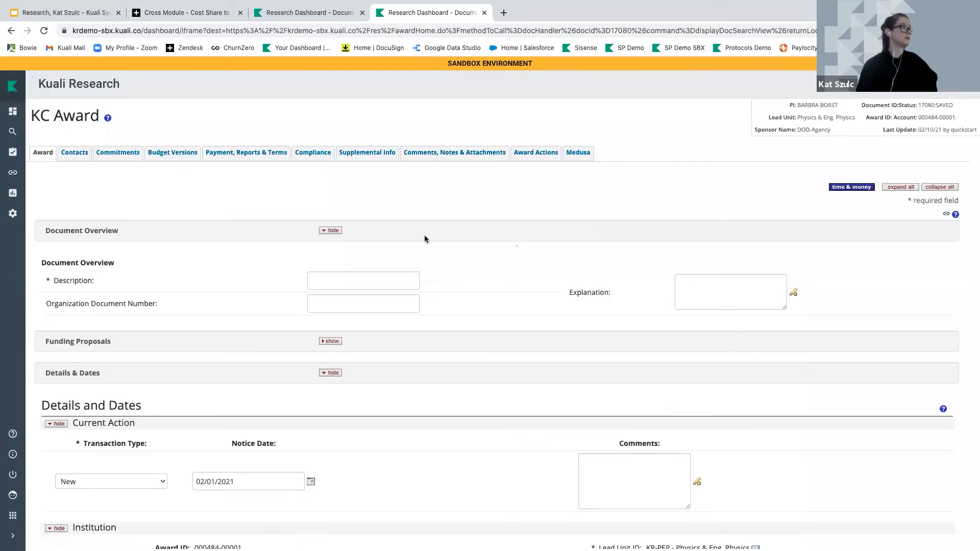
pyautogui.click(313, 153)
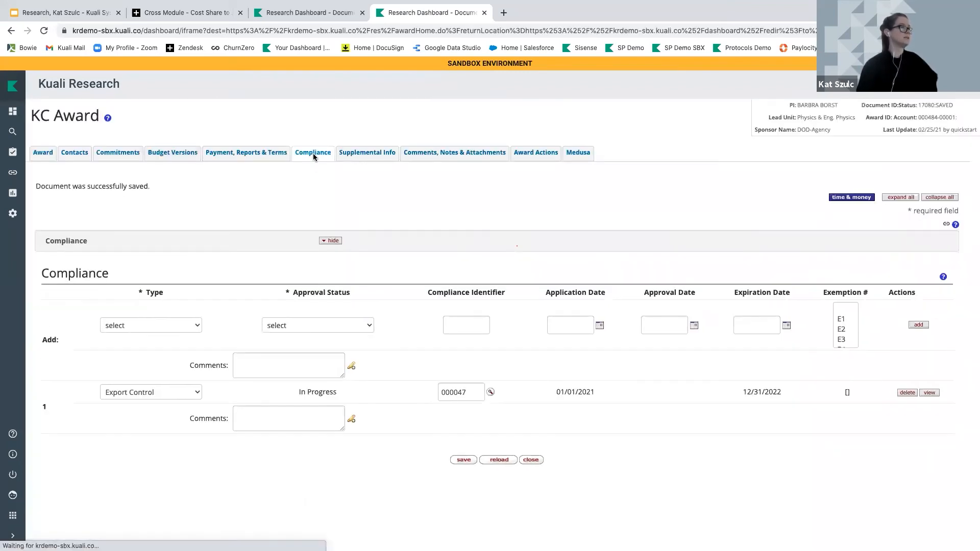
pyautogui.click(173, 325)
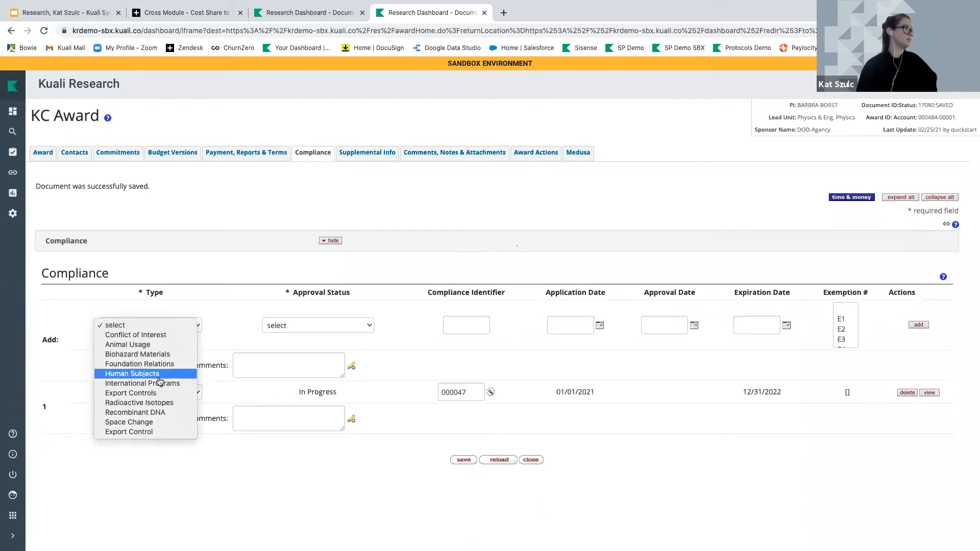
pyautogui.press('Return')
pyautogui.click(280, 336)
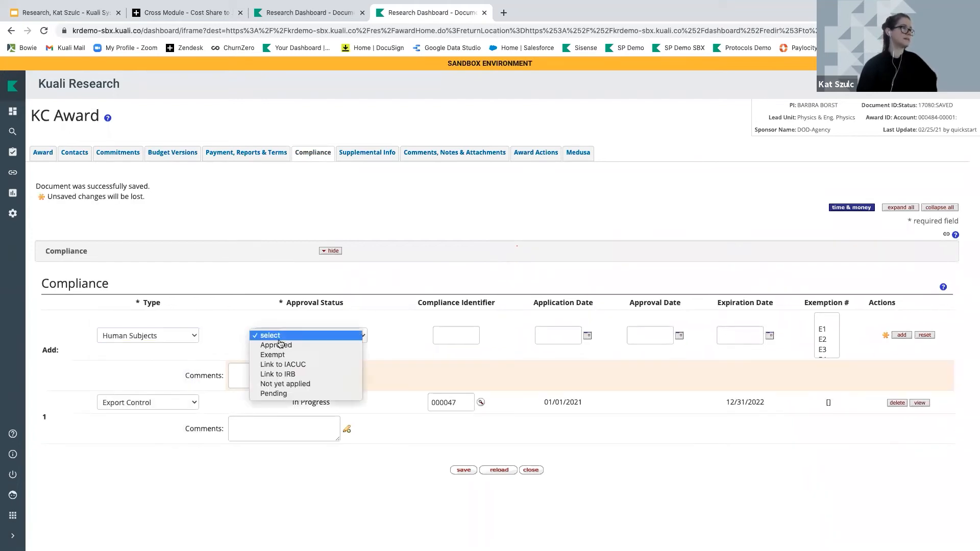
pyautogui.click(296, 394)
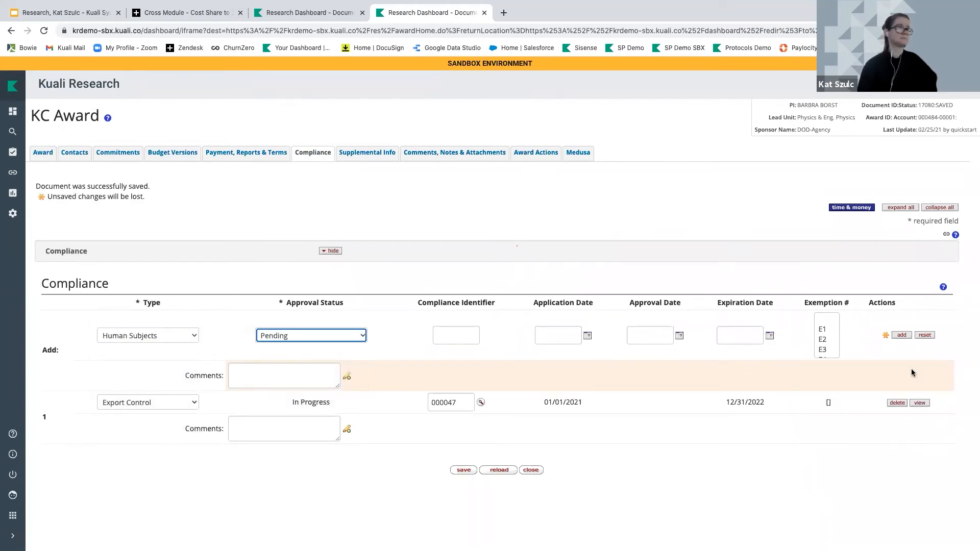
pyautogui.click(900, 335)
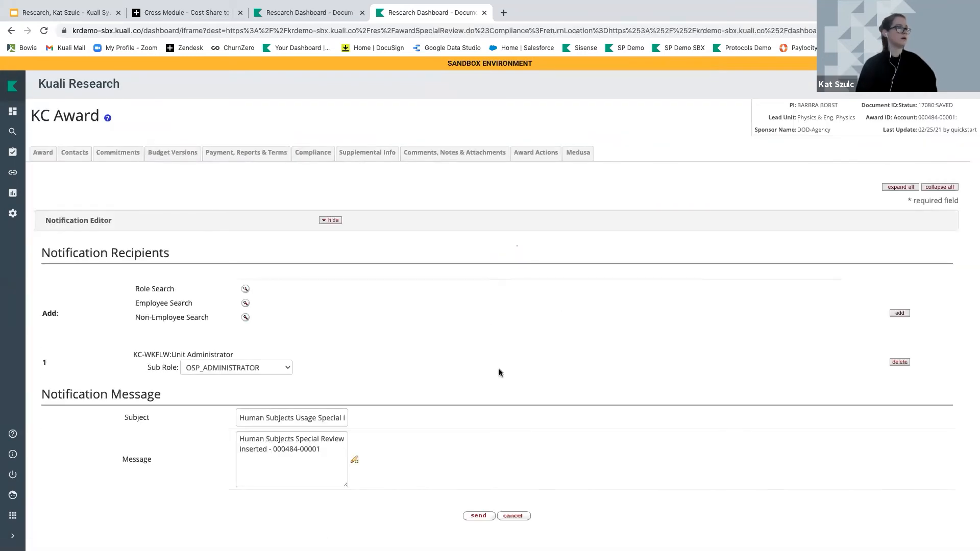
pyautogui.click(512, 516)
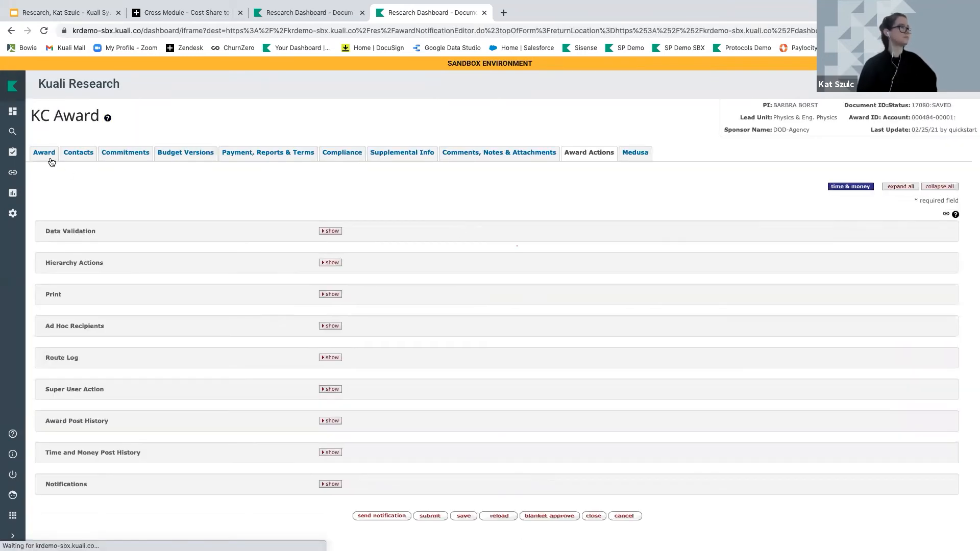
pyautogui.click(51, 161)
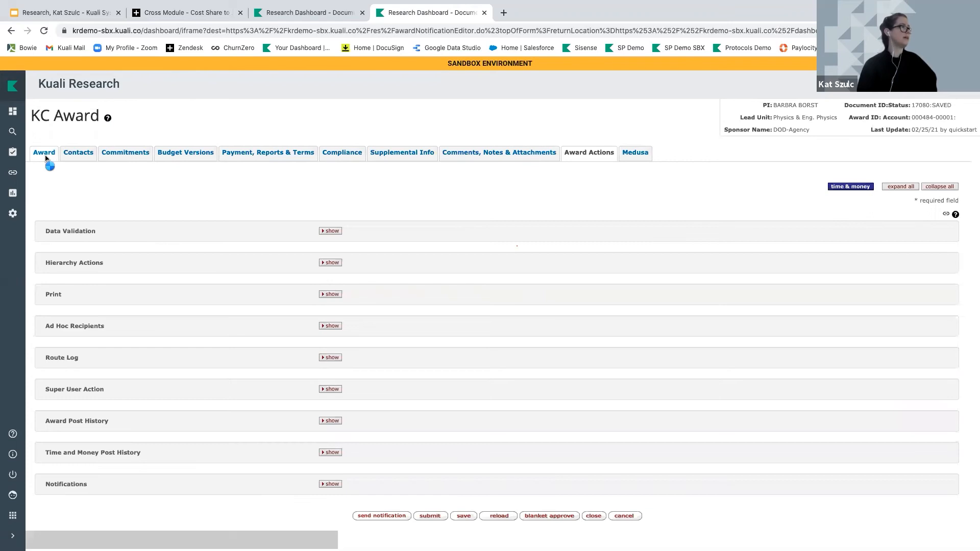
# Turn on Data Validation for the award from Award Actions
pyautogui.scroll(-5, 157, 210)
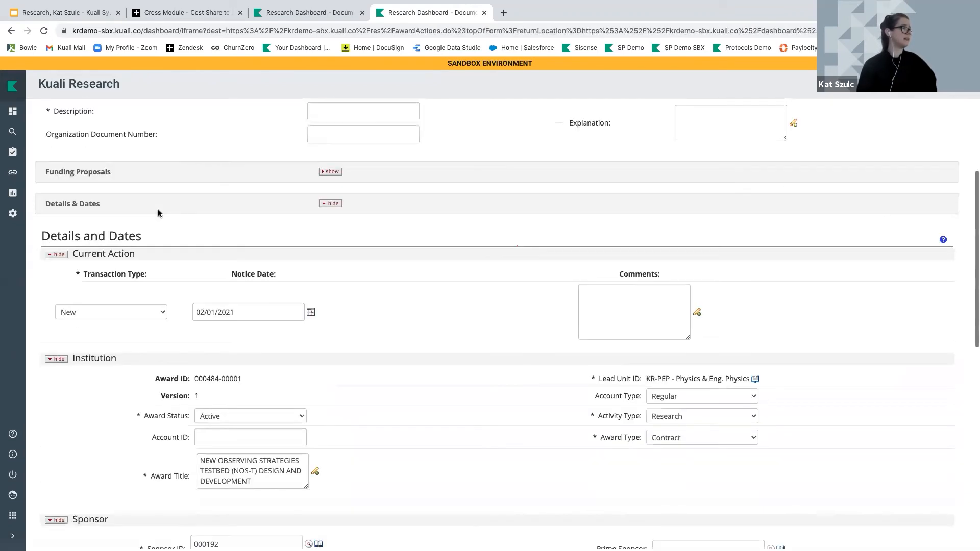
pyautogui.scroll(6, 216, 324)
pyautogui.click(542, 162)
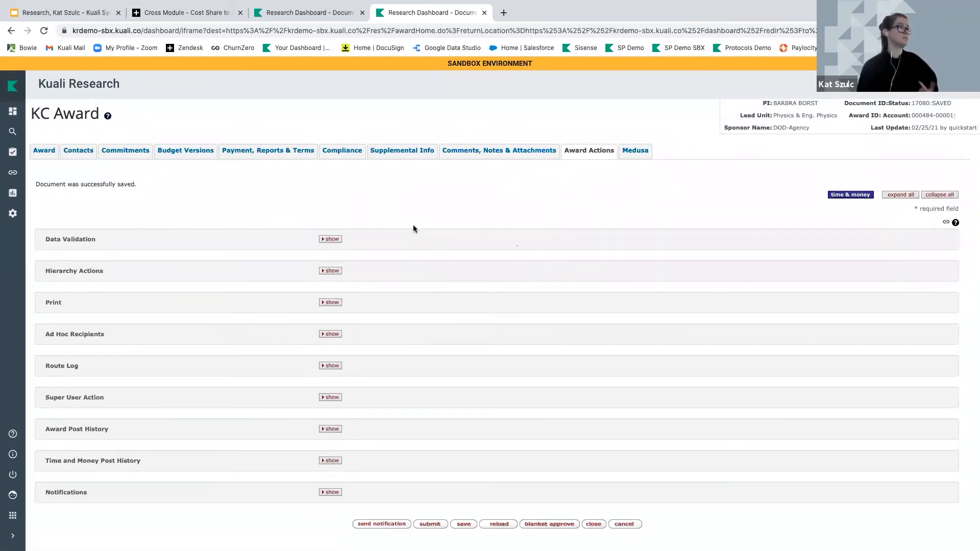
pyautogui.click(330, 239)
pyautogui.click(505, 351)
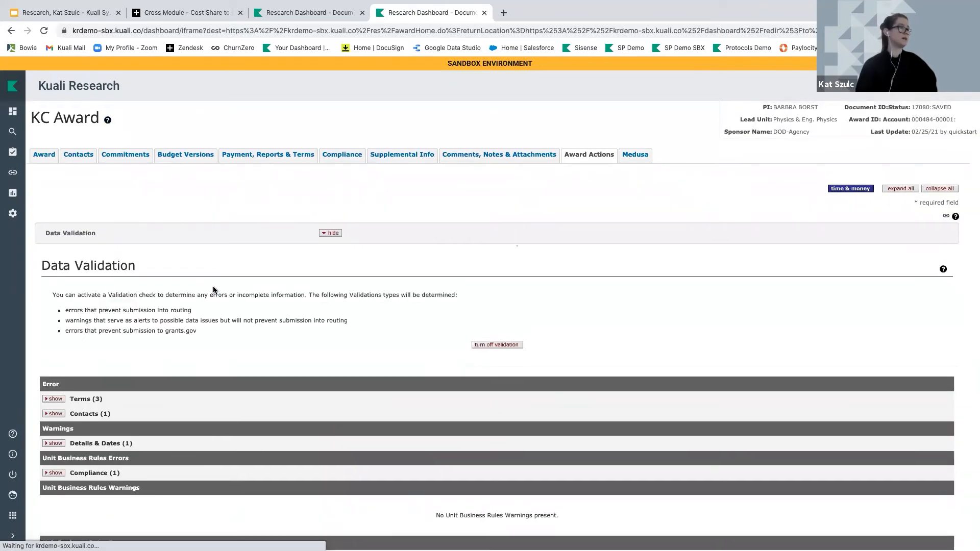
# Review the Compliance error that Human Subjects must be approved, then choose to fix it
pyautogui.click(55, 440)
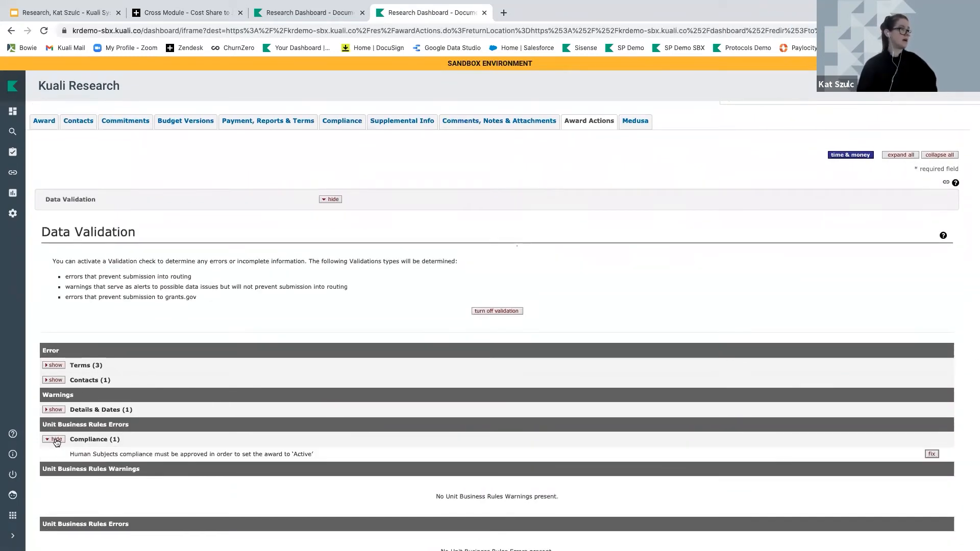
pyautogui.scroll(-2, 56, 442)
pyautogui.moveTo(69, 361); pyautogui.dragTo(284, 369)
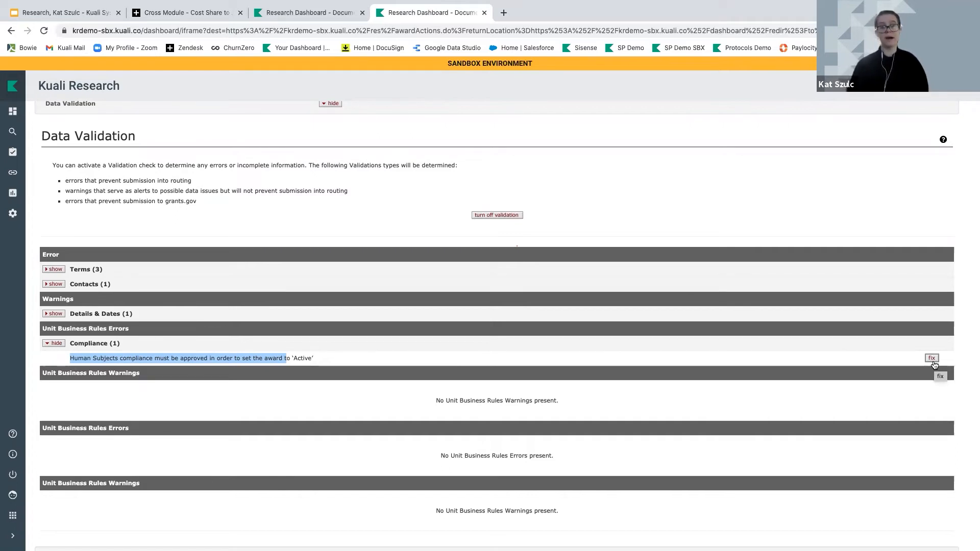
pyautogui.click(931, 358)
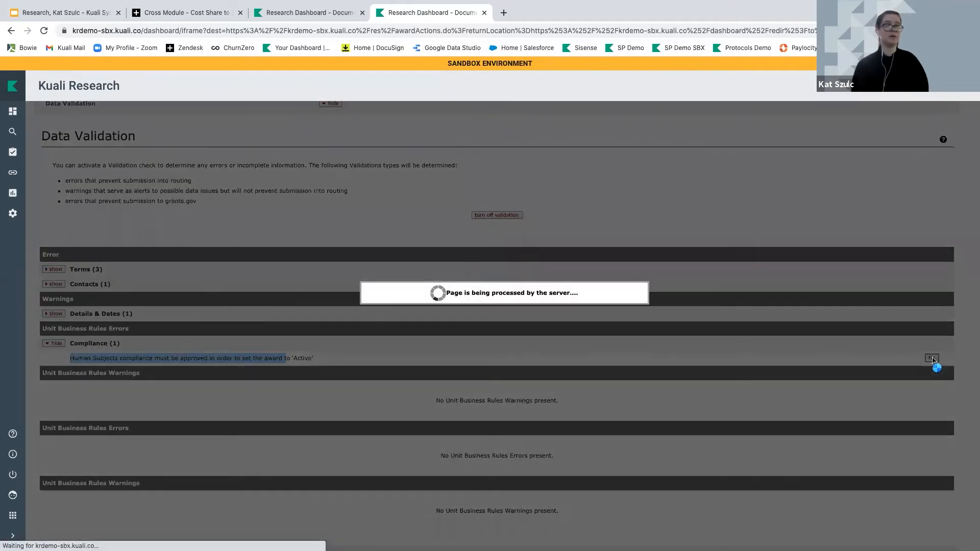
# Set the Human Subjects compliance approval status to Approved
pyautogui.scroll(-1, 322, 388)
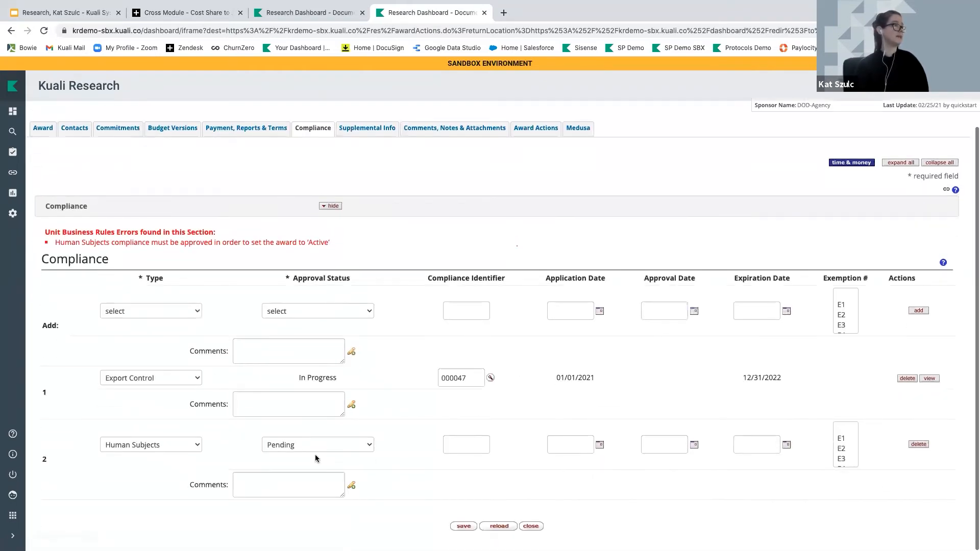
pyautogui.click(314, 445)
pyautogui.click(286, 395)
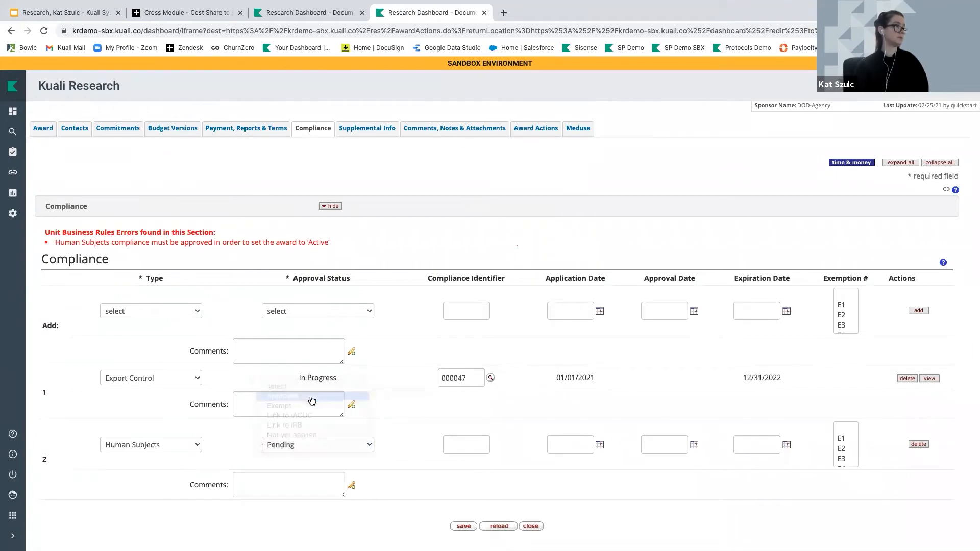
pyautogui.click(537, 129)
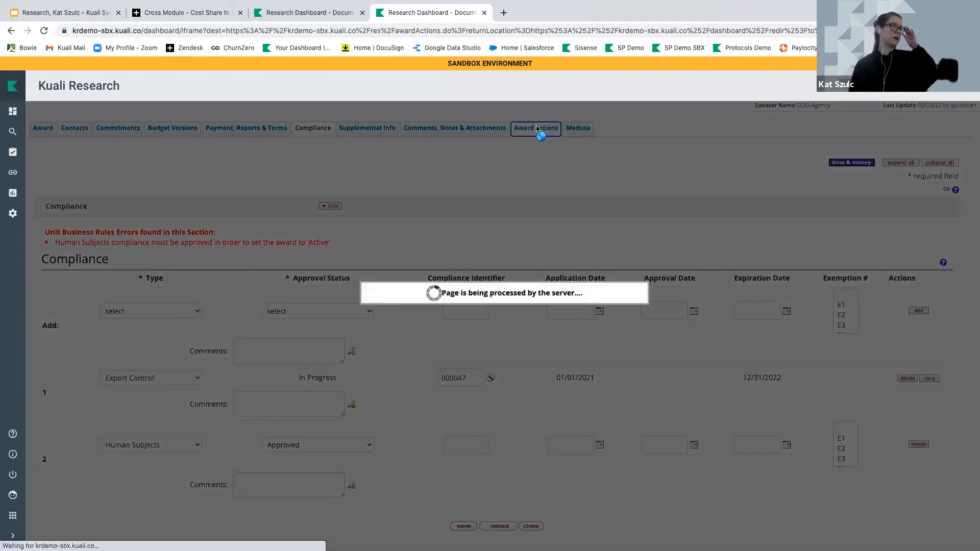
# Enter compliance identifier 'ghgh' and approval date 02/16/2021, then recheck validation on Award Actions
pyautogui.scroll(-4, 482, 439)
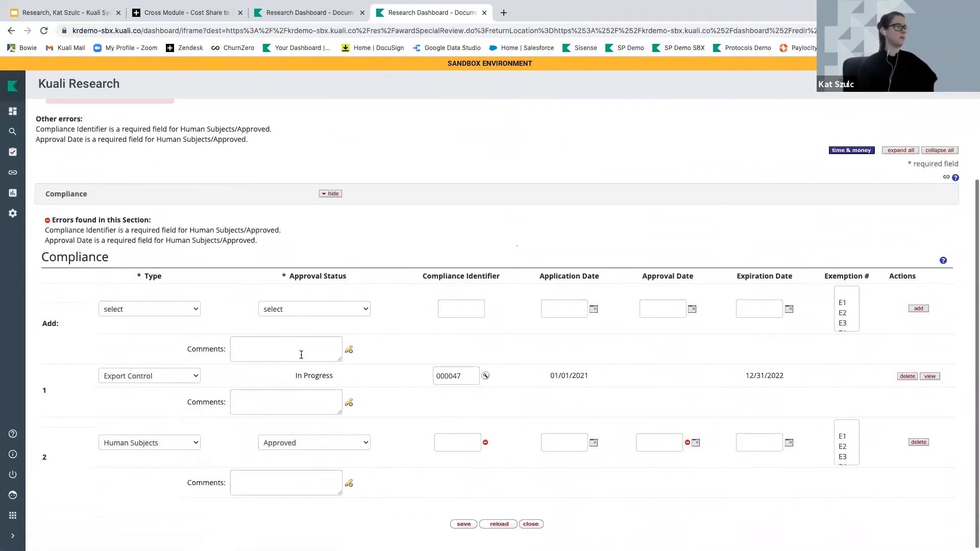
pyautogui.click(456, 443)
pyautogui.write('ghgh')
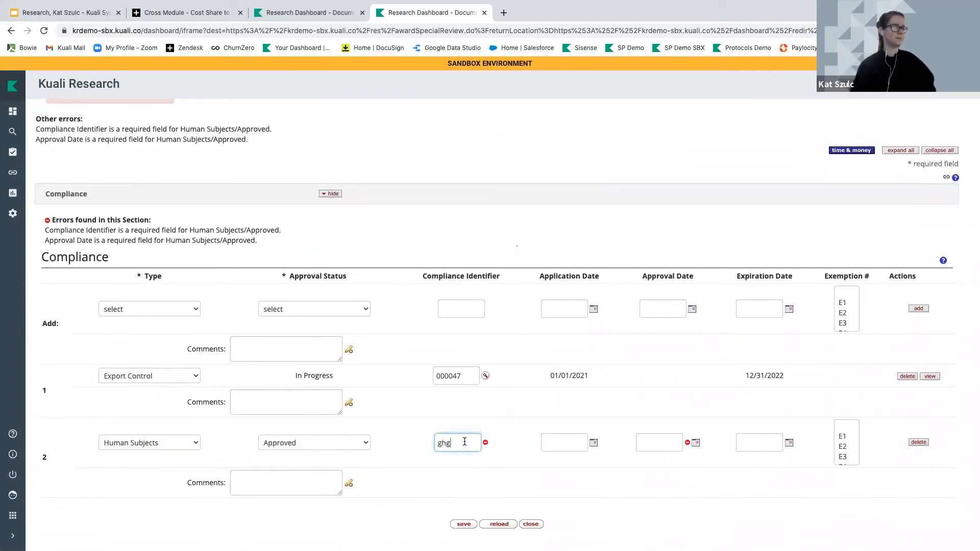
pyautogui.click(696, 442)
pyautogui.click(743, 485)
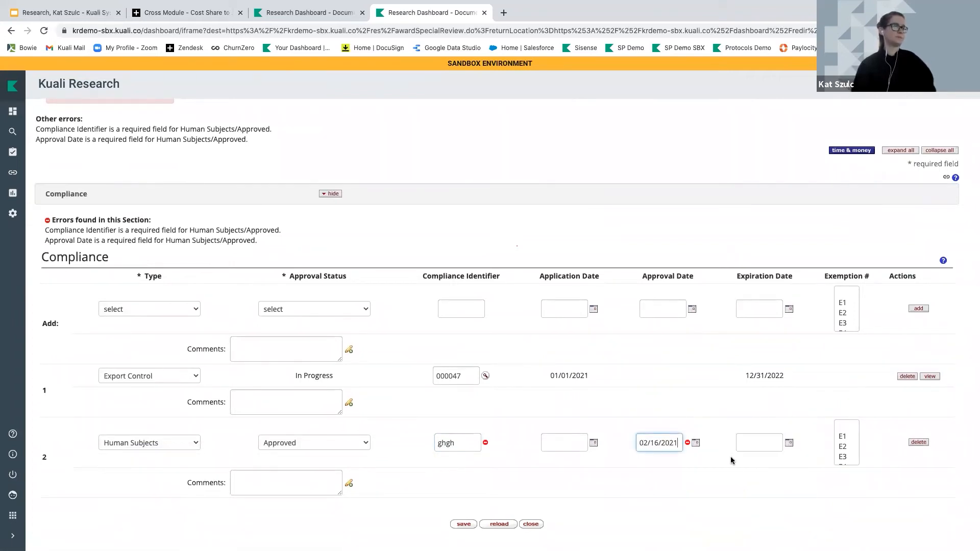
pyautogui.scroll(3, 382, 179)
pyautogui.click(531, 152)
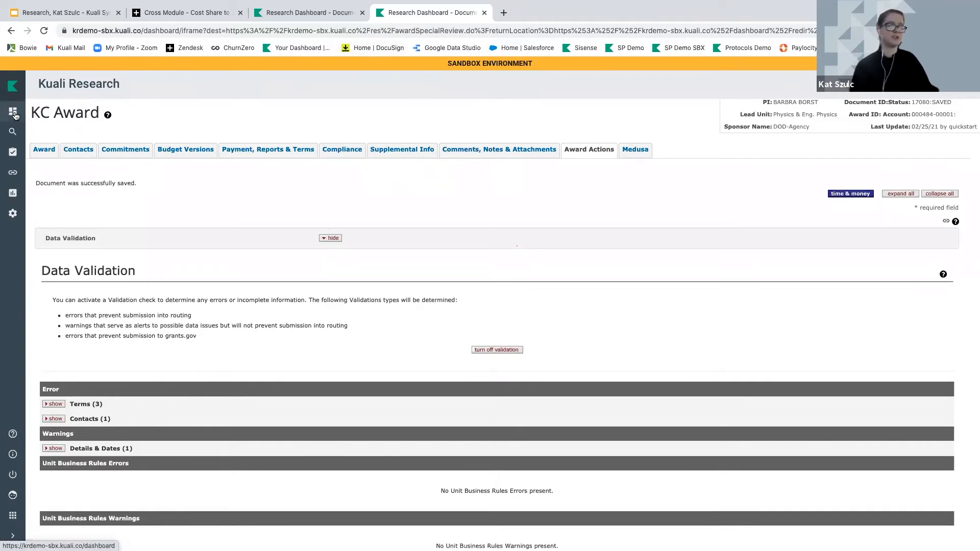
# Open the Agenda lookup from All Links and list active agendas 100 per page
pyautogui.click(14, 112)
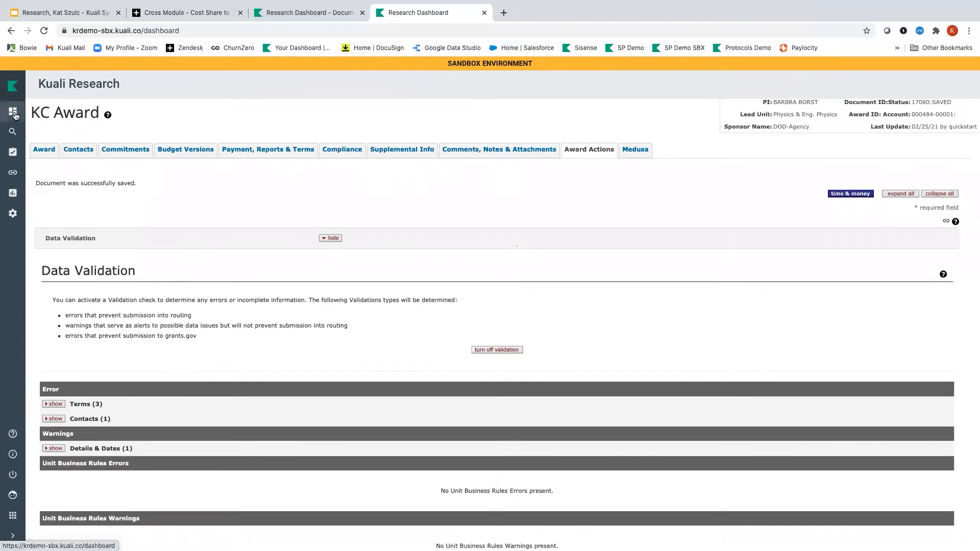
pyautogui.click(13, 172)
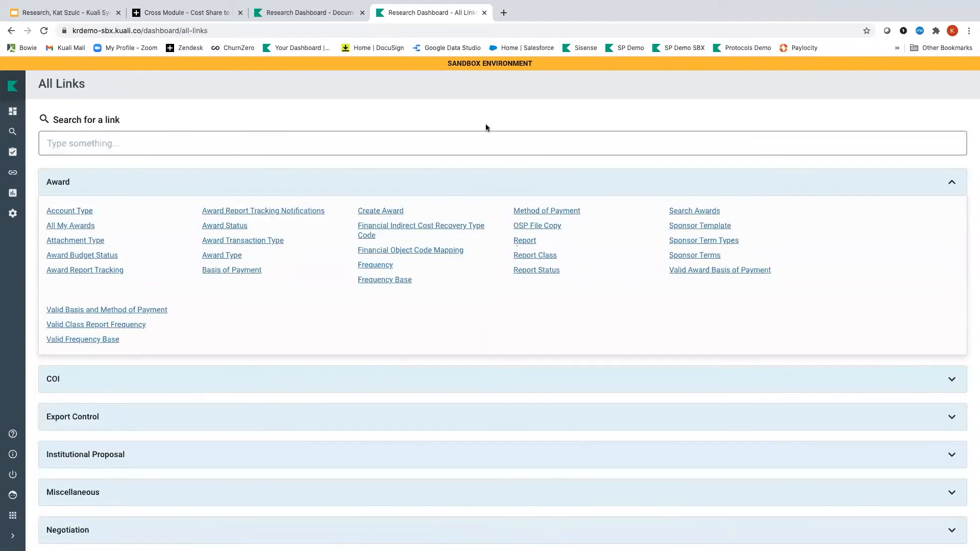
pyautogui.click(246, 140)
pyautogui.write('Agenda')
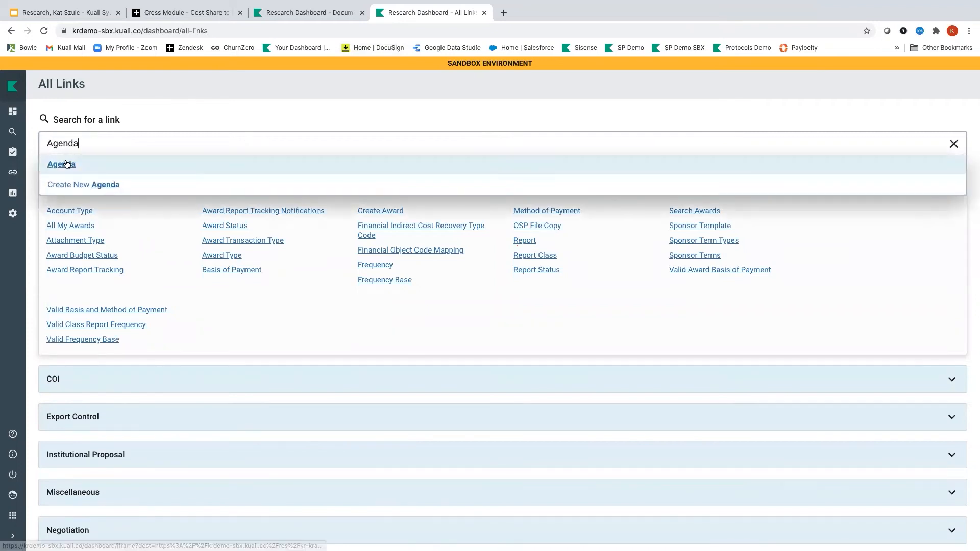
pyautogui.click(67, 163)
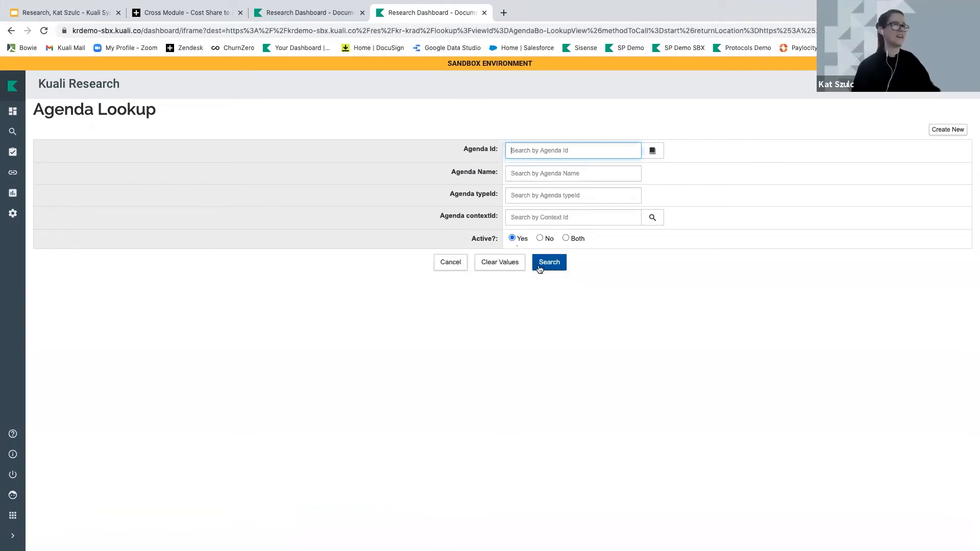
pyautogui.click(558, 265)
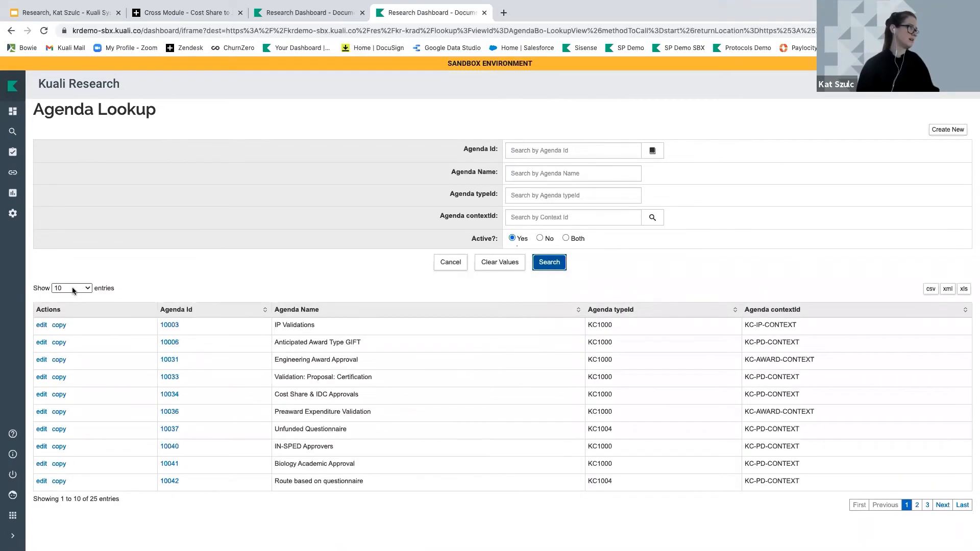
pyautogui.click(72, 286)
pyautogui.click(63, 316)
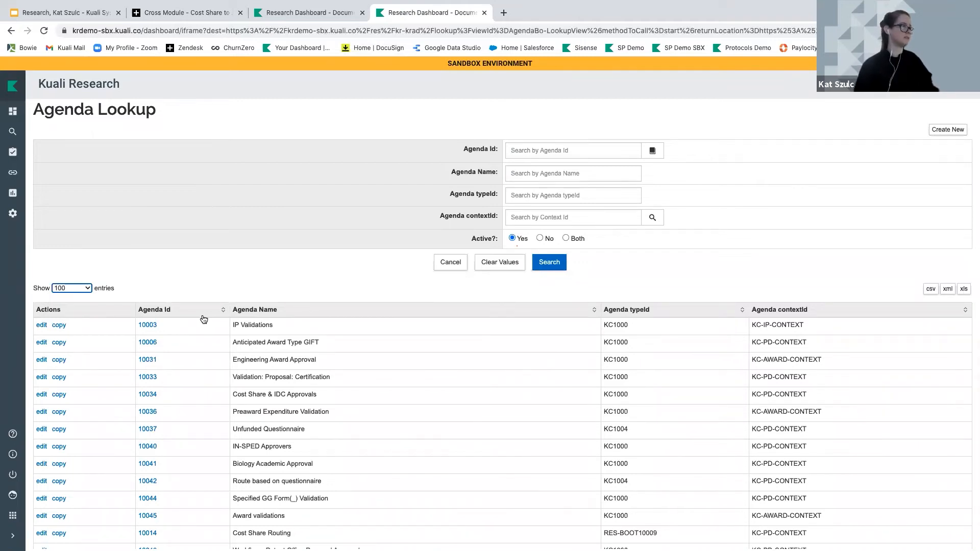
# Sort agendas by Agenda Id descending, open agenda 10049 in a new tab, and edit its Human Subjects rule
pyautogui.scroll(-3, 214, 332)
pyautogui.scroll(-3, 216, 331)
pyautogui.scroll(4, 219, 121)
pyautogui.click(168, 142)
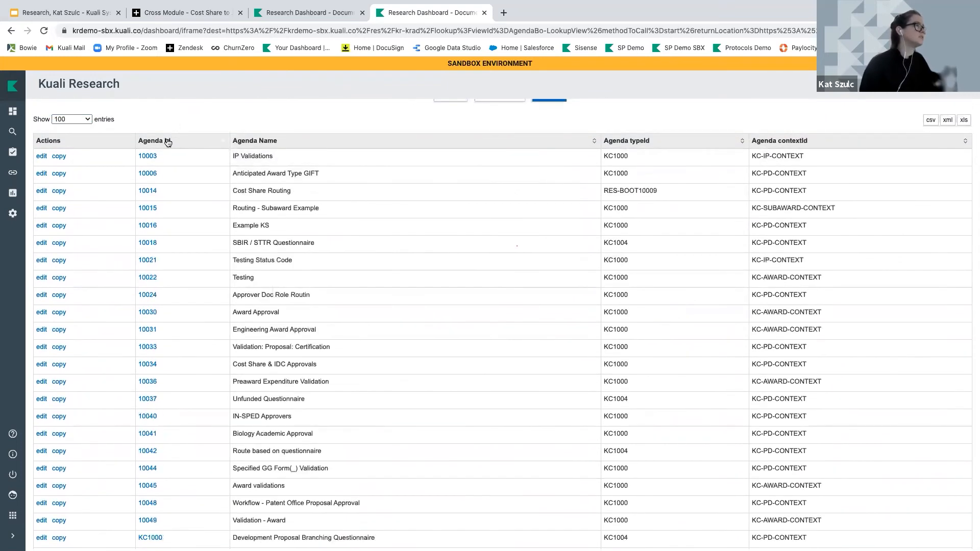
pyautogui.click(168, 141)
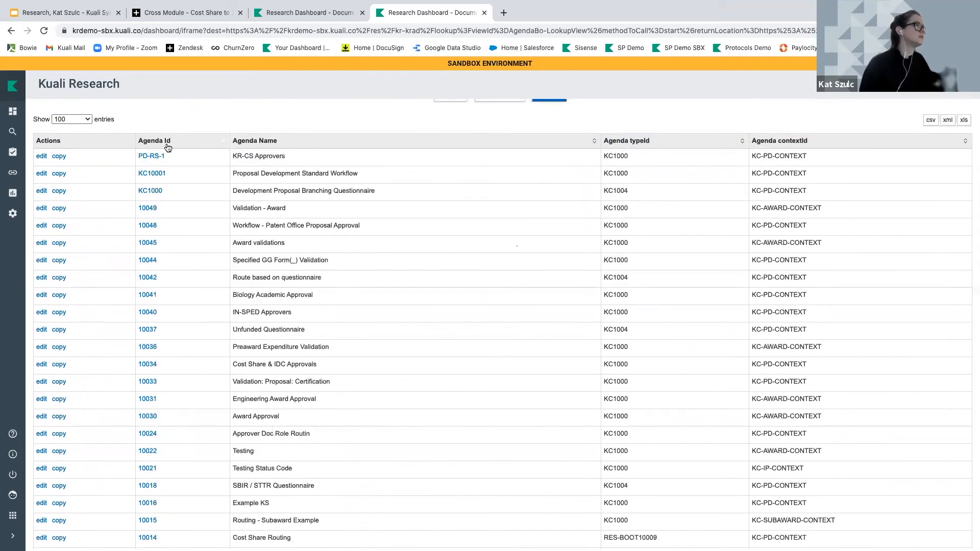
pyautogui.rightClick(40, 208)
pyautogui.click(66, 211)
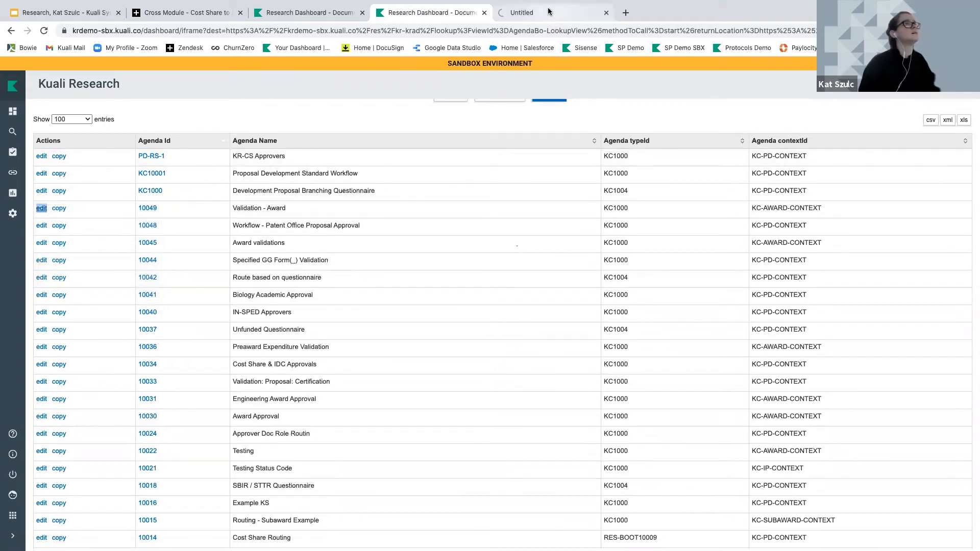
pyautogui.click(553, 12)
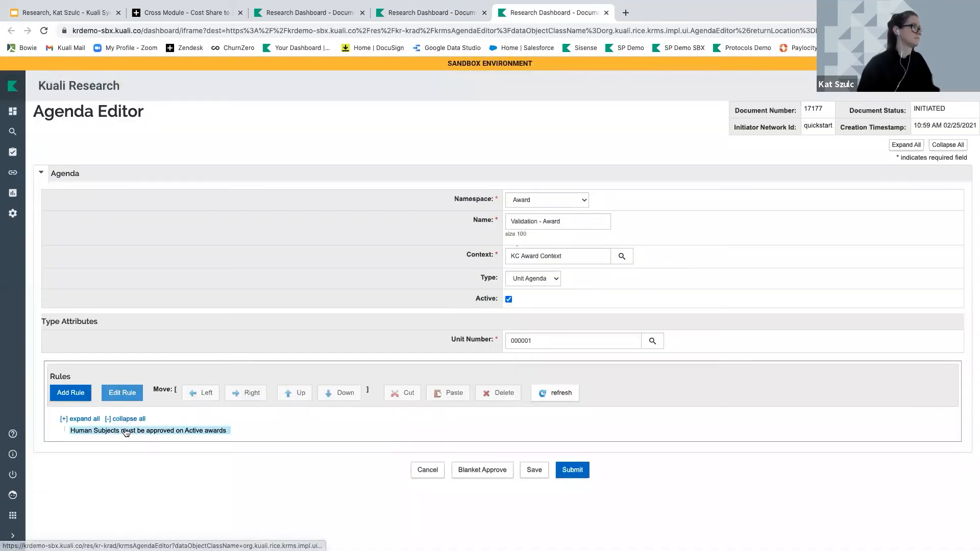
pyautogui.click(126, 431)
pyautogui.click(122, 392)
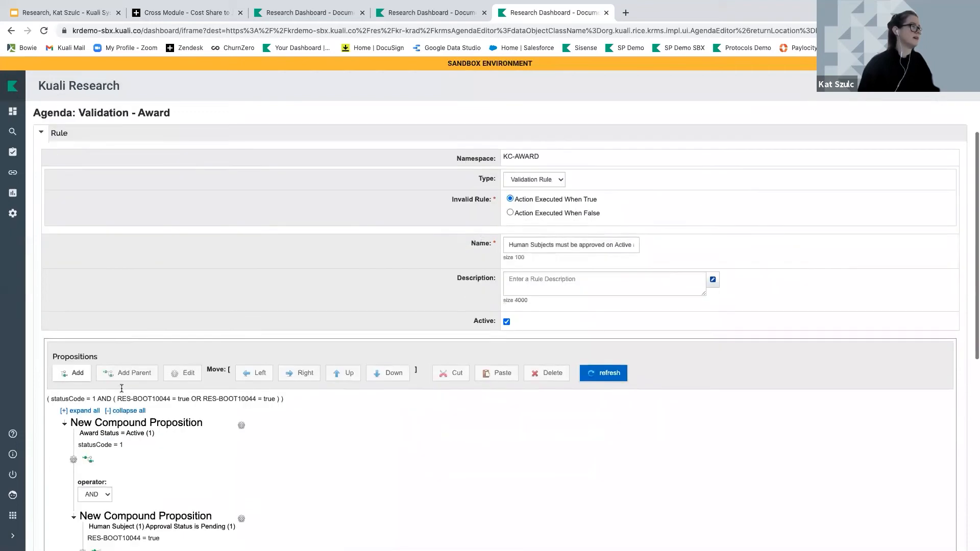
pyautogui.scroll(-5, 122, 388)
pyautogui.click(129, 372)
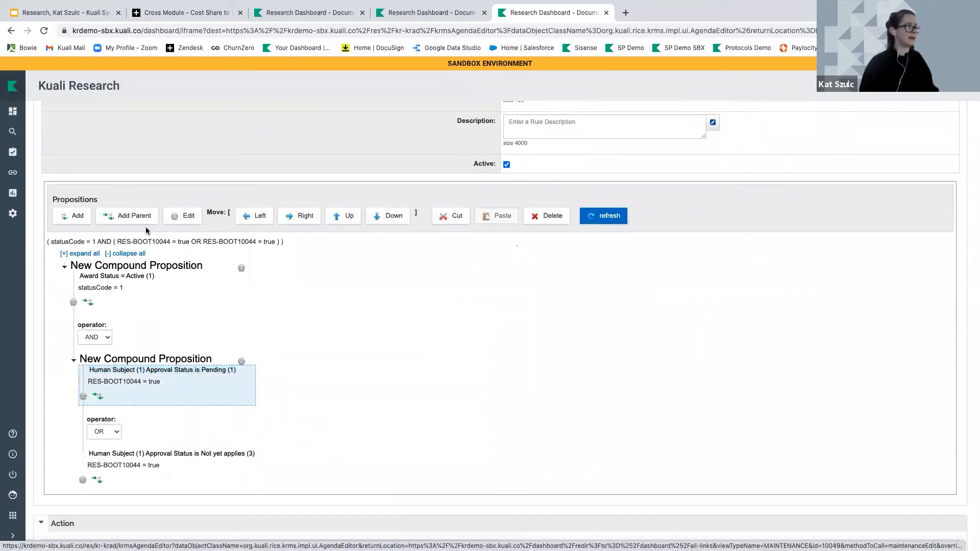
pyautogui.click(117, 280)
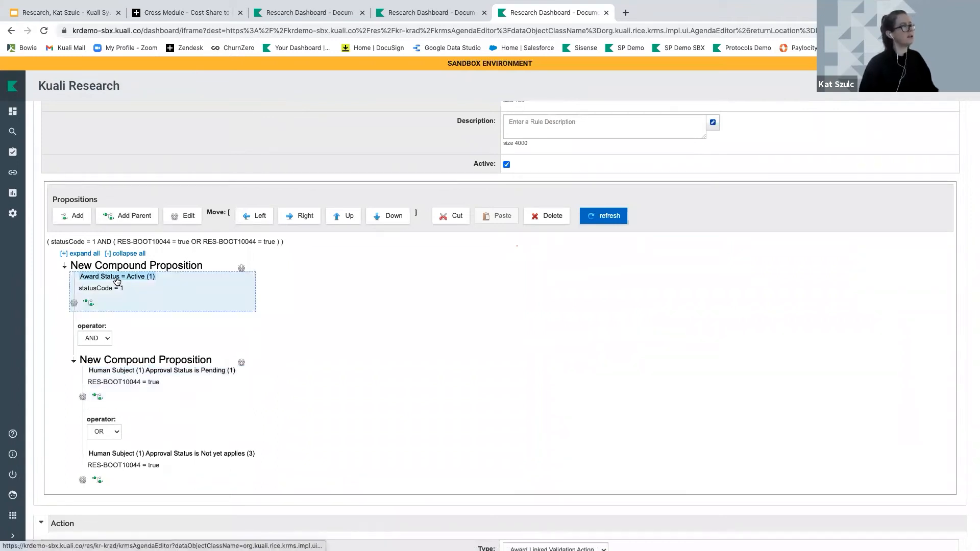
pyautogui.click(125, 371)
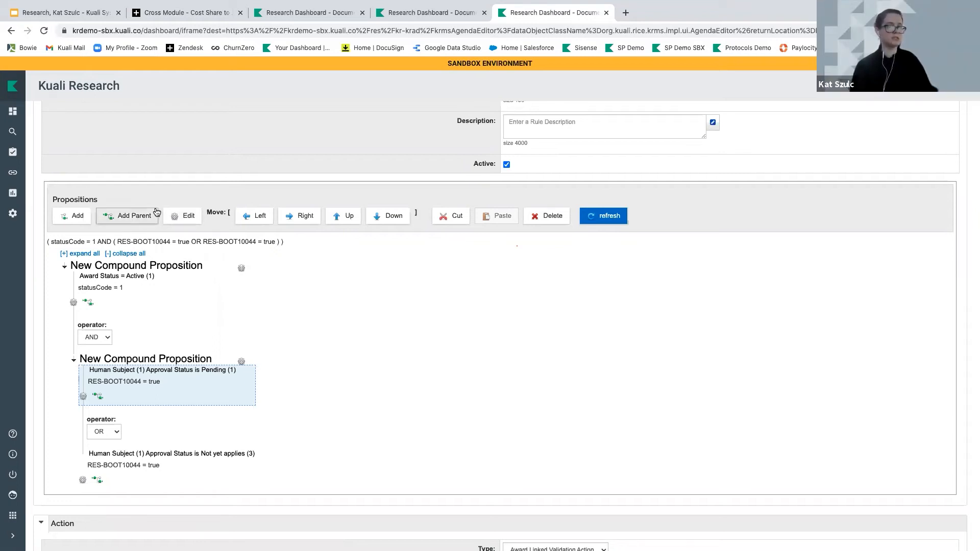
# Open the All Links page from the left sidebar
pyautogui.click(14, 176)
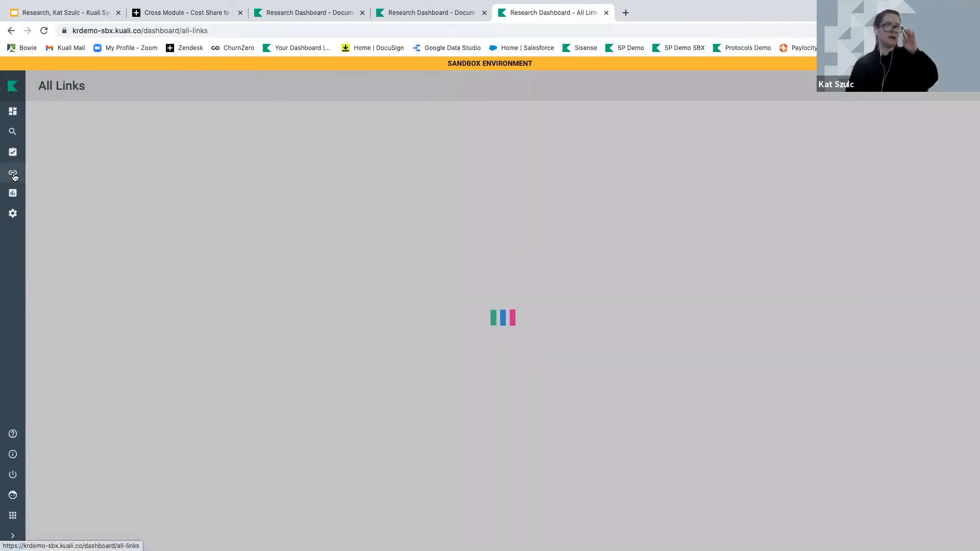
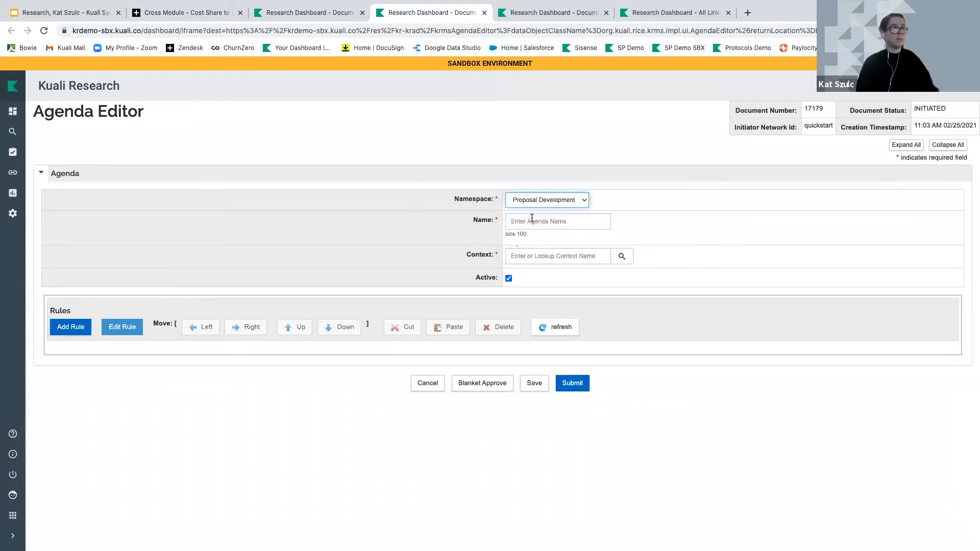
# Name the agenda 'Questionnaire - Gift Questionnaire', correcting the misspelled word
pyautogui.write('Queestionnaire')
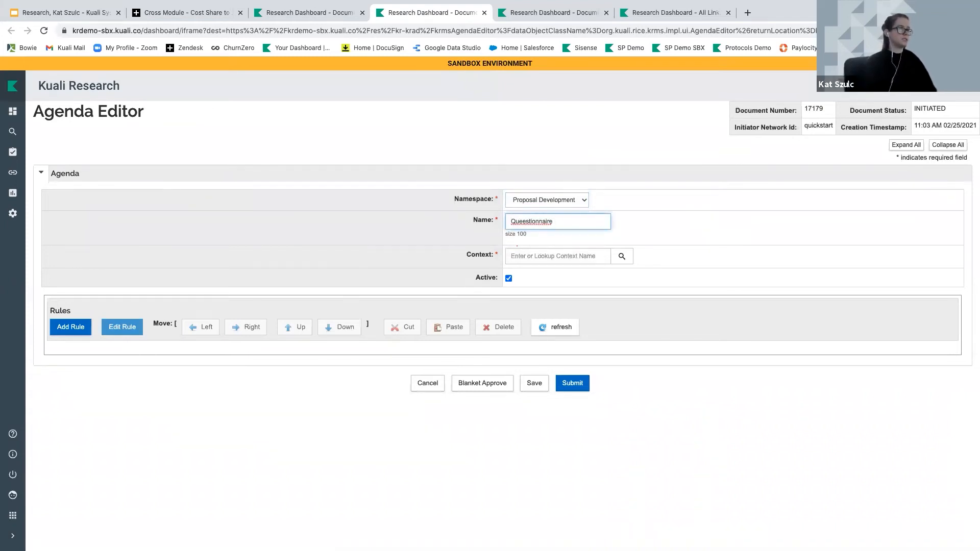
pyautogui.rightClick(531, 221)
pyautogui.click(578, 226)
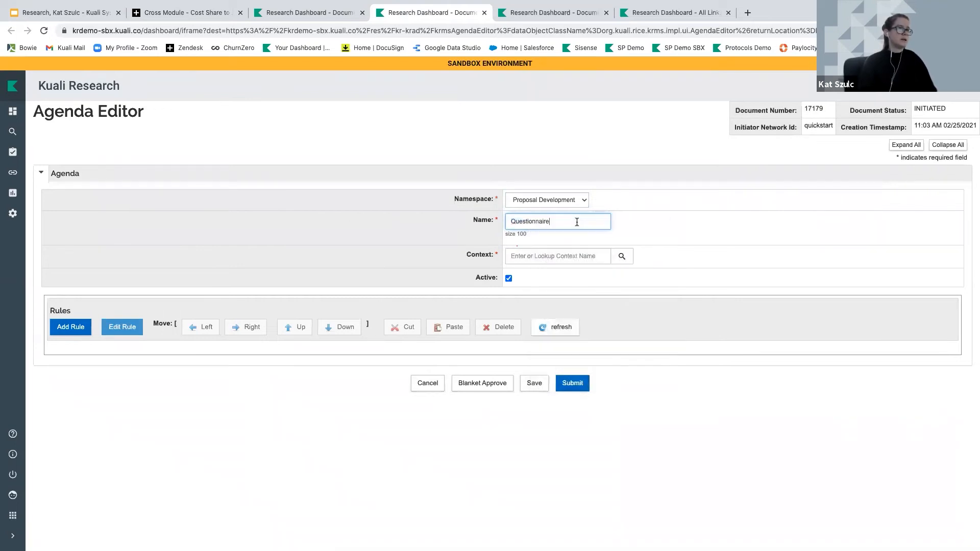
pyautogui.write('- Gi')
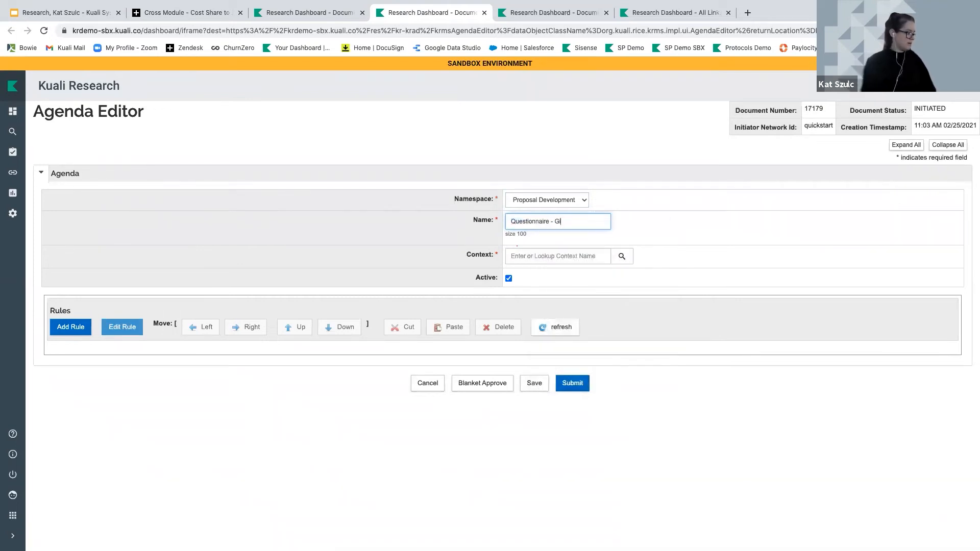
pyautogui.write('ft Questionnaire')
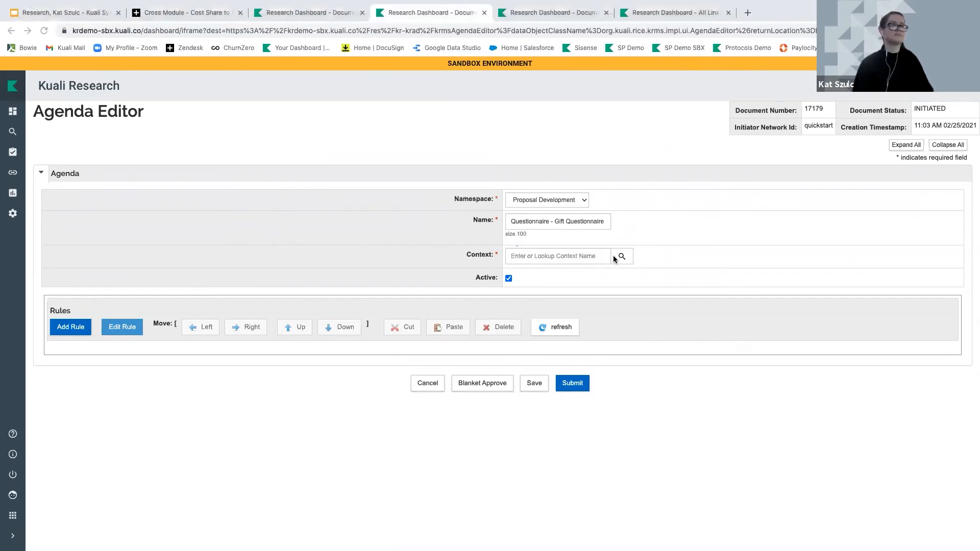
# Set context Proposal Development, type Questionnaire Agenda and unit 000001, then start a new rule
pyautogui.click(621, 256)
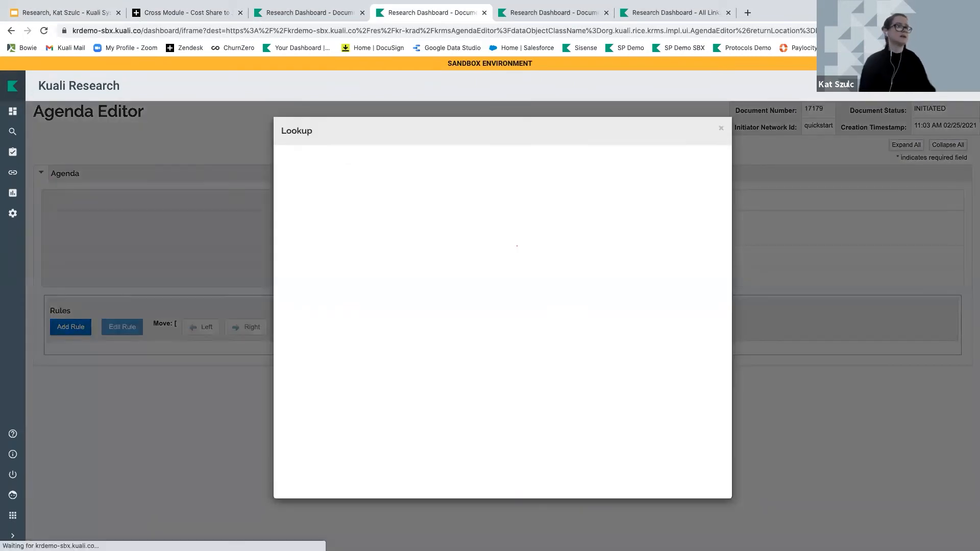
pyautogui.click(289, 261)
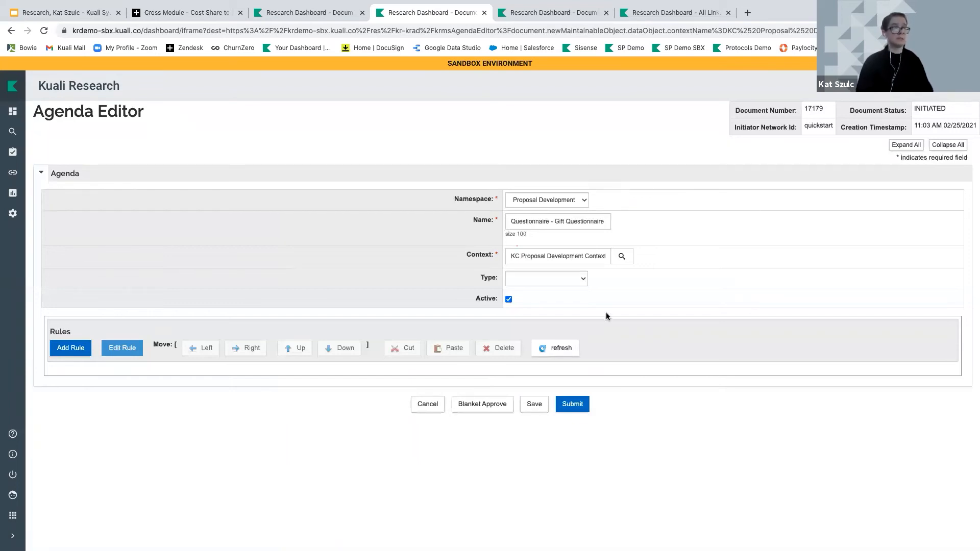
pyautogui.click(533, 281)
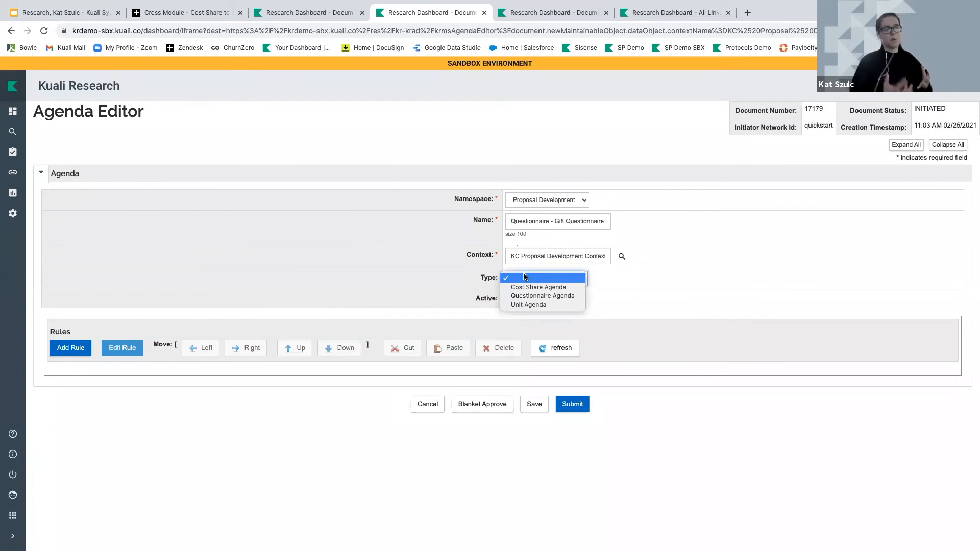
pyautogui.click(527, 297)
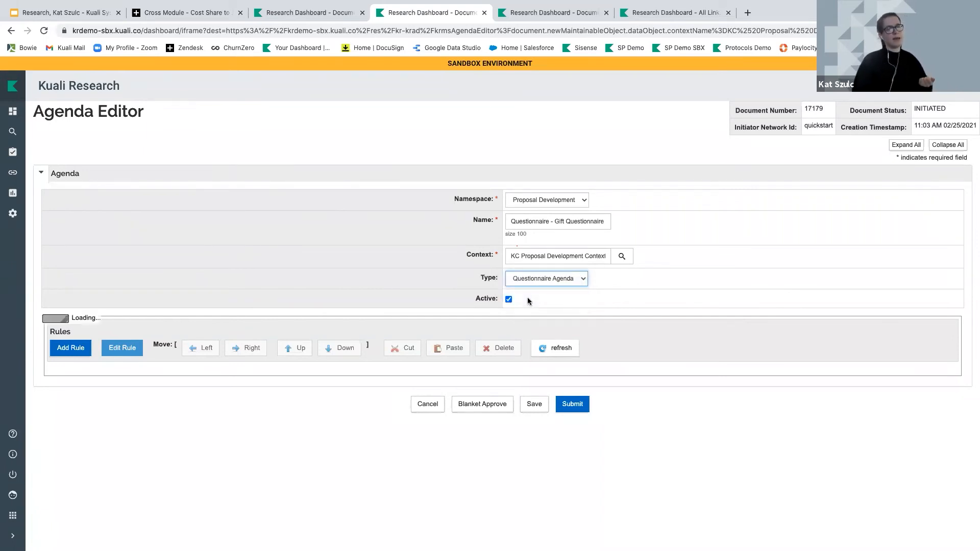
pyautogui.click(625, 345)
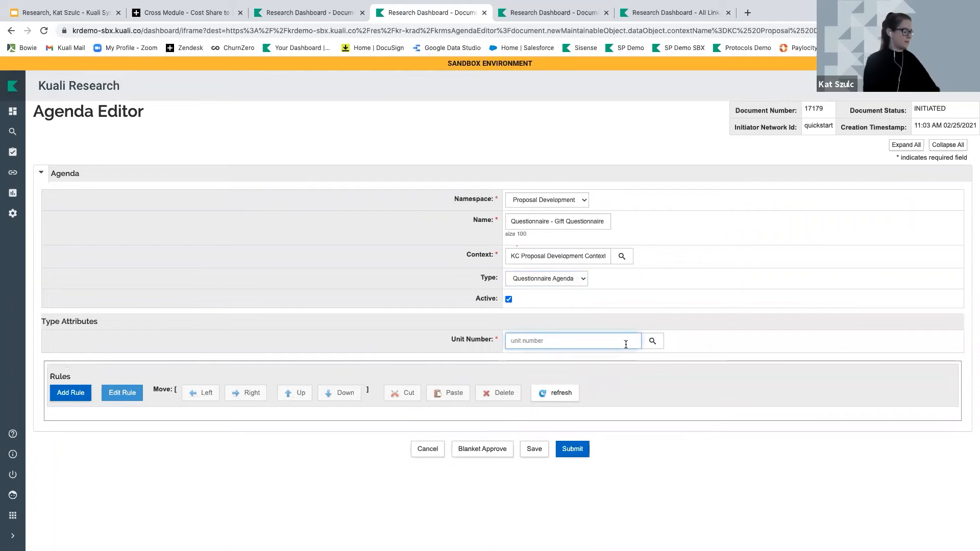
pyautogui.write('000001')
pyautogui.click(366, 360)
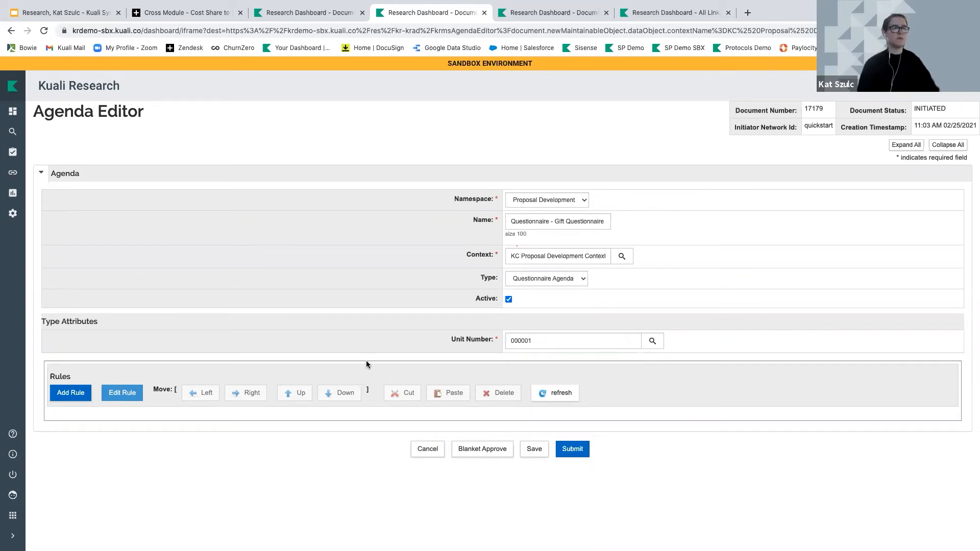
pyautogui.click(68, 393)
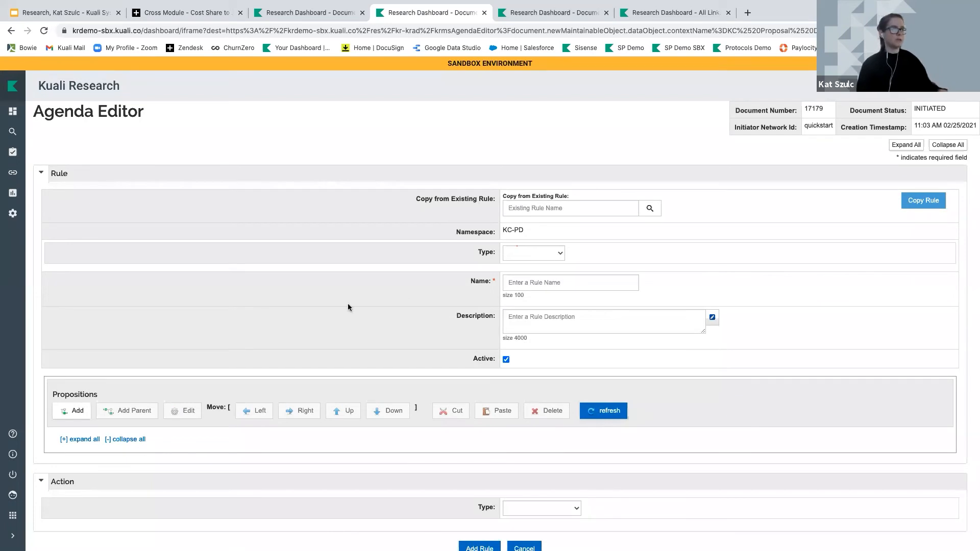
# Name the new rule 'Award Type is Gift'
pyautogui.click(510, 284)
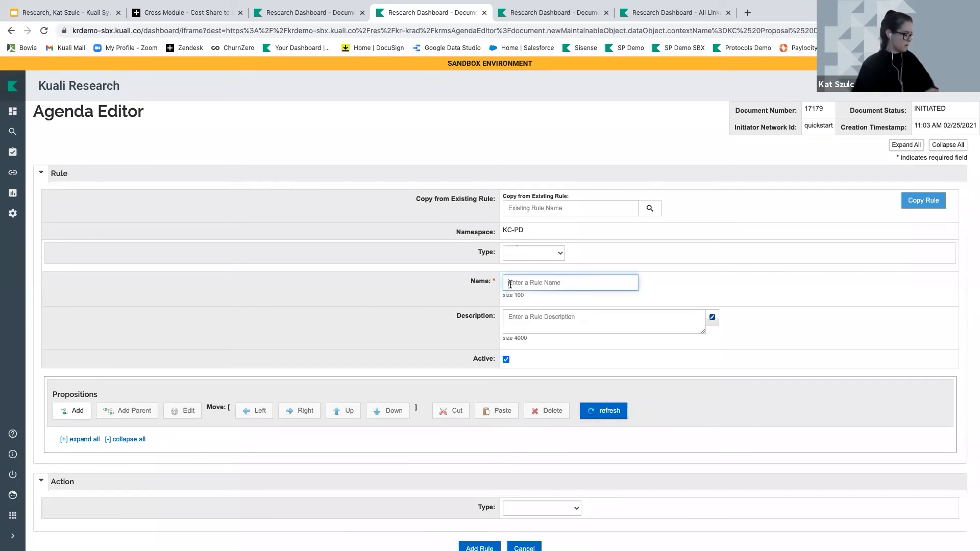
pyautogui.write('Cost')
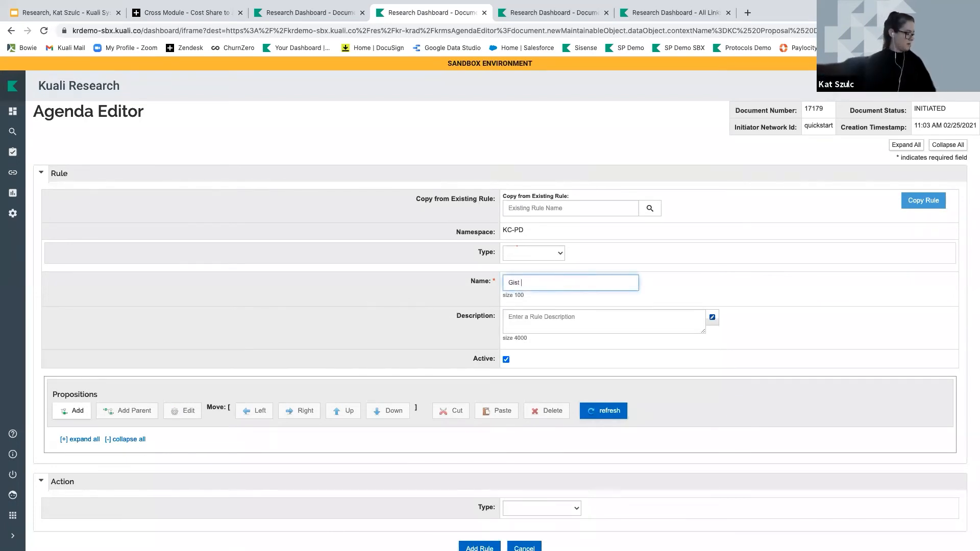
pyautogui.press('BackSpace')
pyautogui.press('BackSpace')
pyautogui.press('BackSpace')
pyautogui.write('Aw')
pyautogui.press('BackSpace')
pyautogui.press('BackSpace')
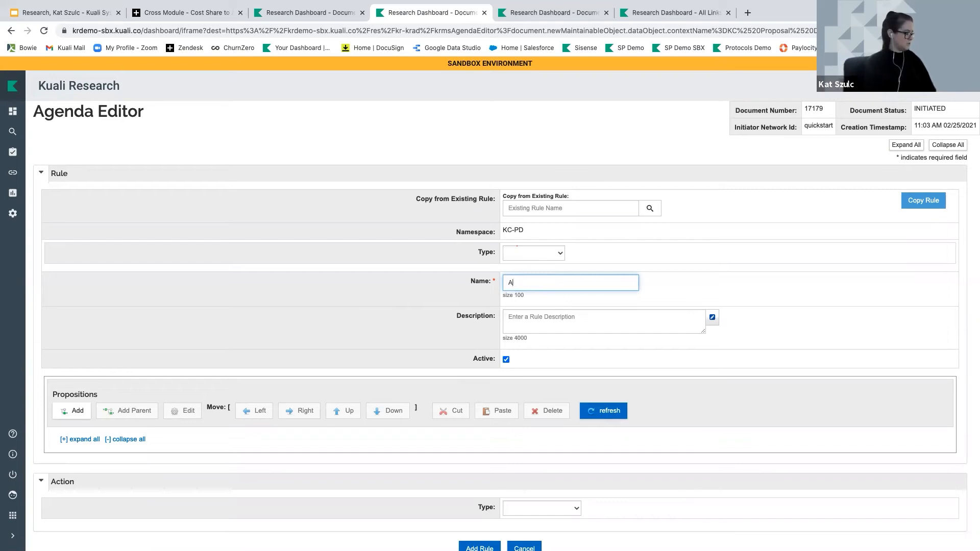
pyautogui.write('Award Type is ')
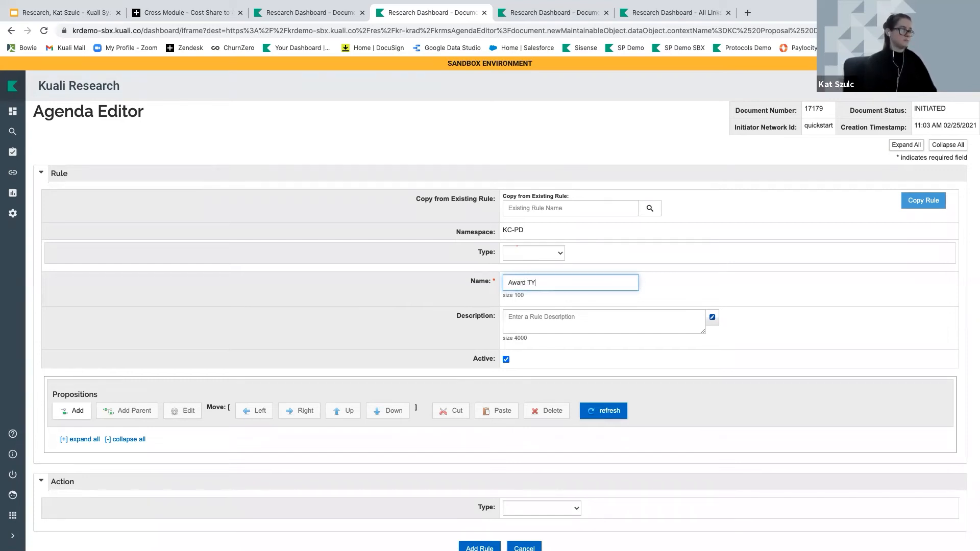
pyautogui.write('F')
pyautogui.press('BackSpace')
pyautogui.write('Gift')
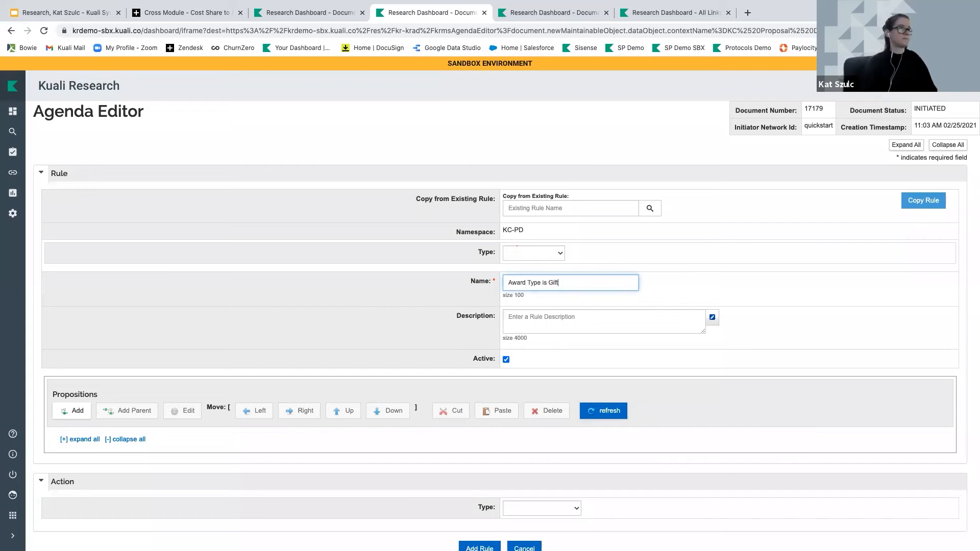
# Add a blank proposition to the rule and bring up the training slides
pyautogui.scroll(-1, 415, 327)
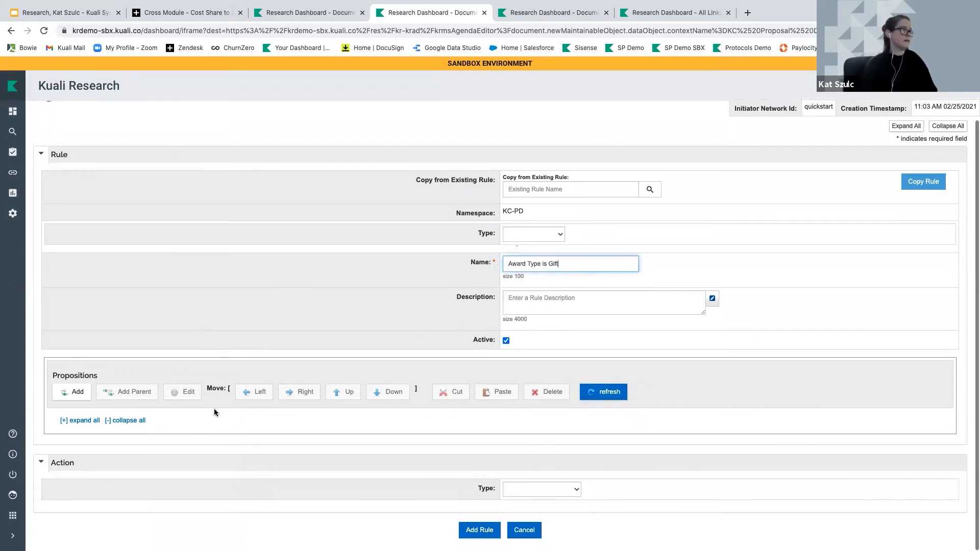
pyautogui.click(80, 394)
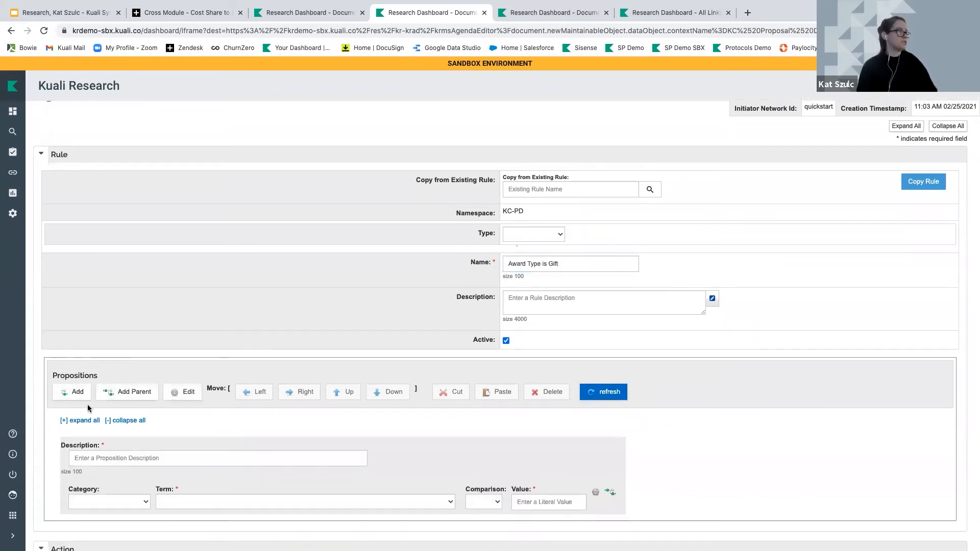
pyautogui.click(80, 14)
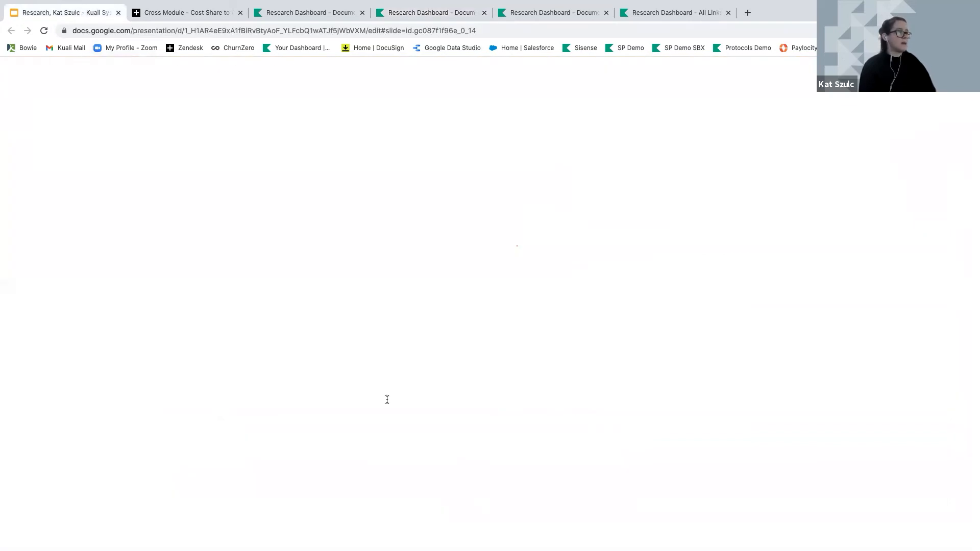
# Highlight the 'Award Type Code for Gift = 11' line, then return to Kuali Research
pyautogui.moveTo(334, 394); pyautogui.dragTo(423, 394)
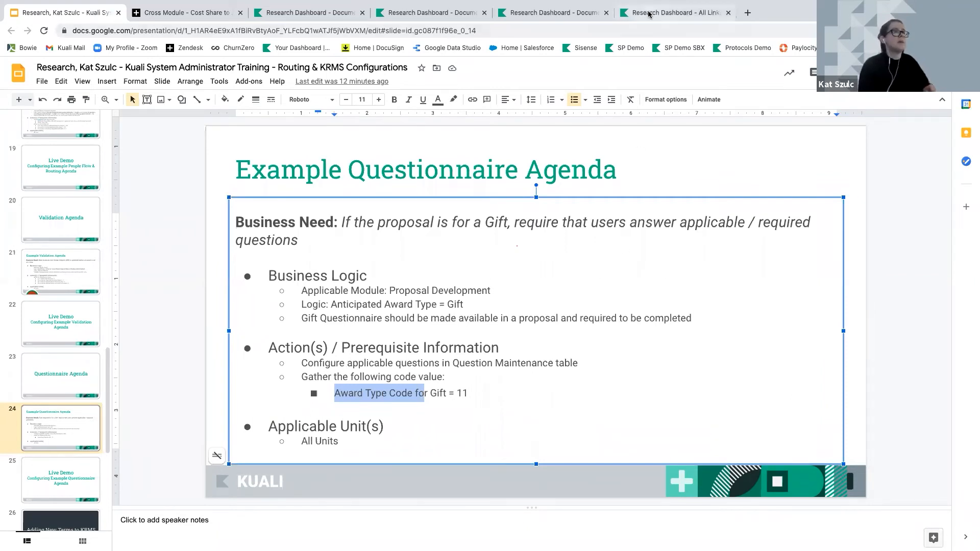
pyautogui.click(310, 12)
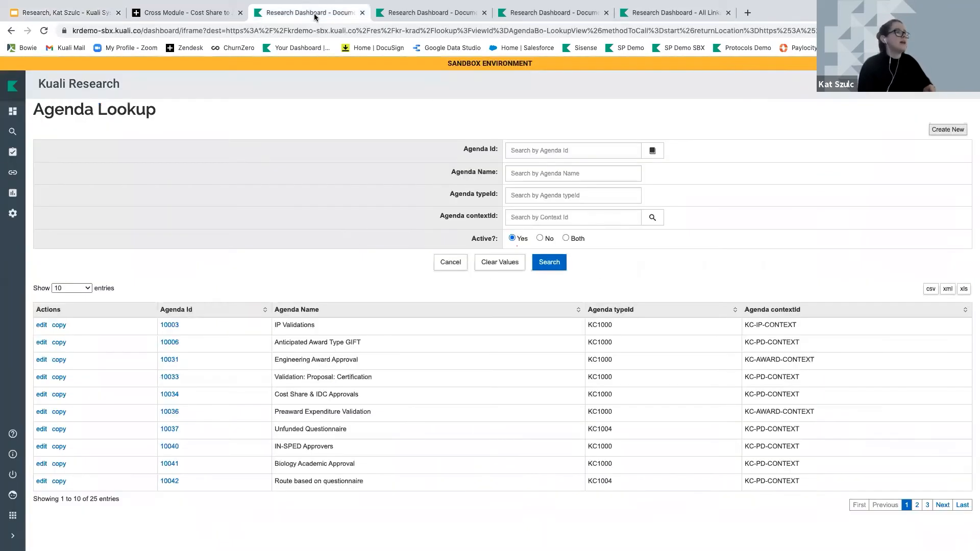
# Describe the rule's proposition as 'Anticipated Award Type = Gift (11)'
pyautogui.click(412, 19)
pyautogui.click(197, 457)
pyautogui.write('An')
pyautogui.press('BackSpace')
pyautogui.press('BackSpace')
pyautogui.write('Anticpipa')
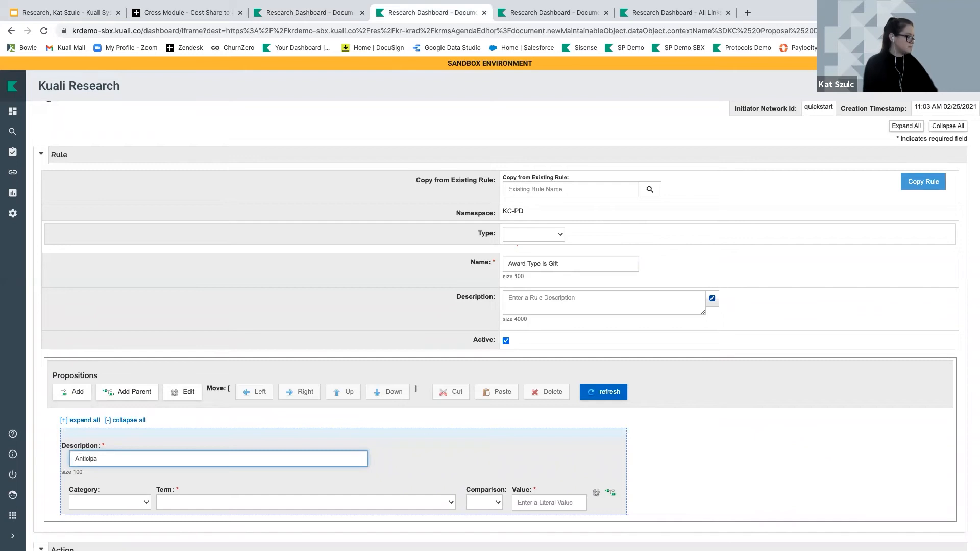
pyautogui.write('ted Award Type ')
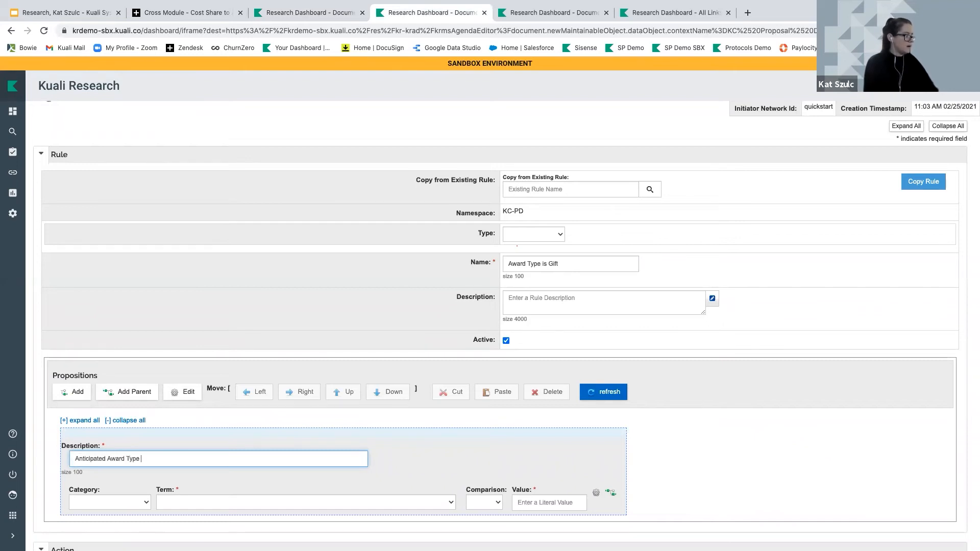
pyautogui.write('= Gift (11)')
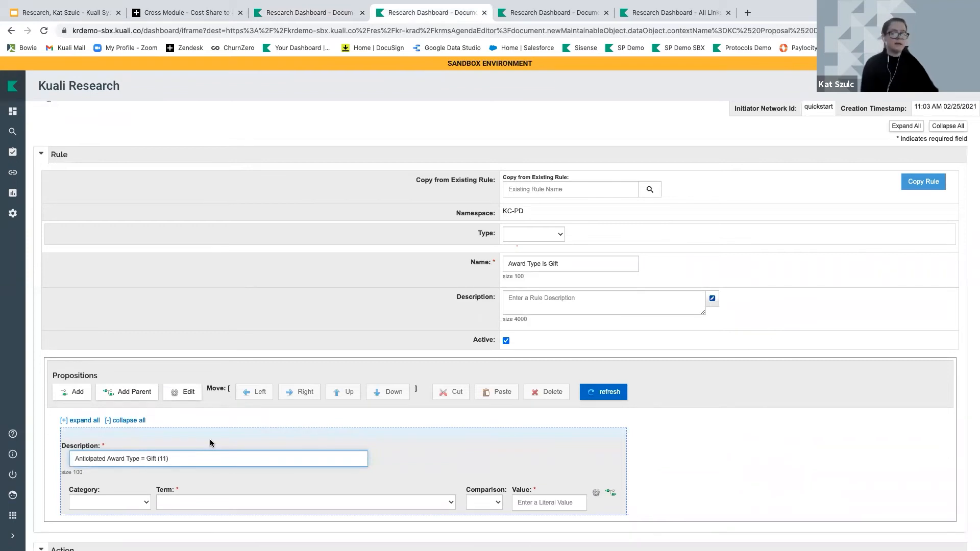
pyautogui.scroll(-3, 219, 441)
# Make it a Property condition: Anticipated Award Type Code = 11
pyautogui.click(124, 420)
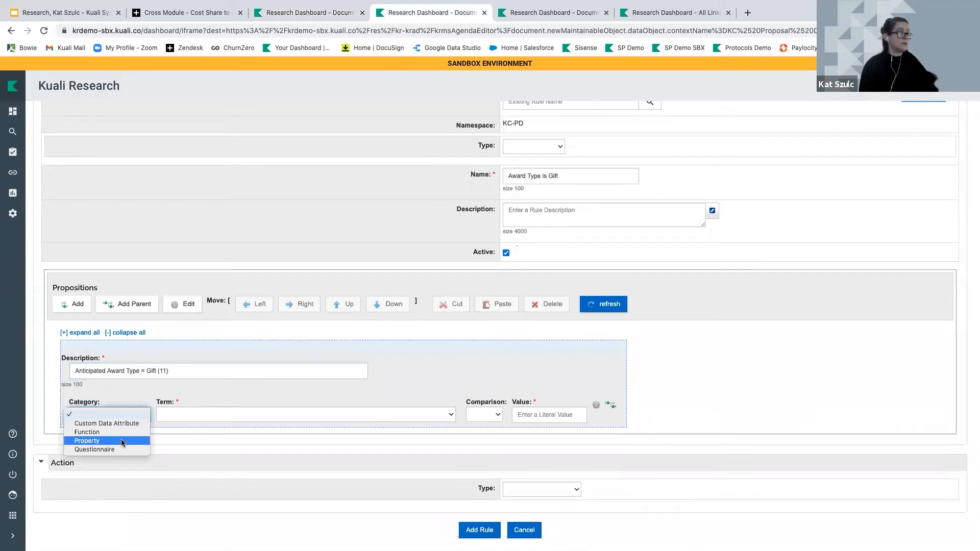
pyautogui.click(122, 441)
pyautogui.click(204, 414)
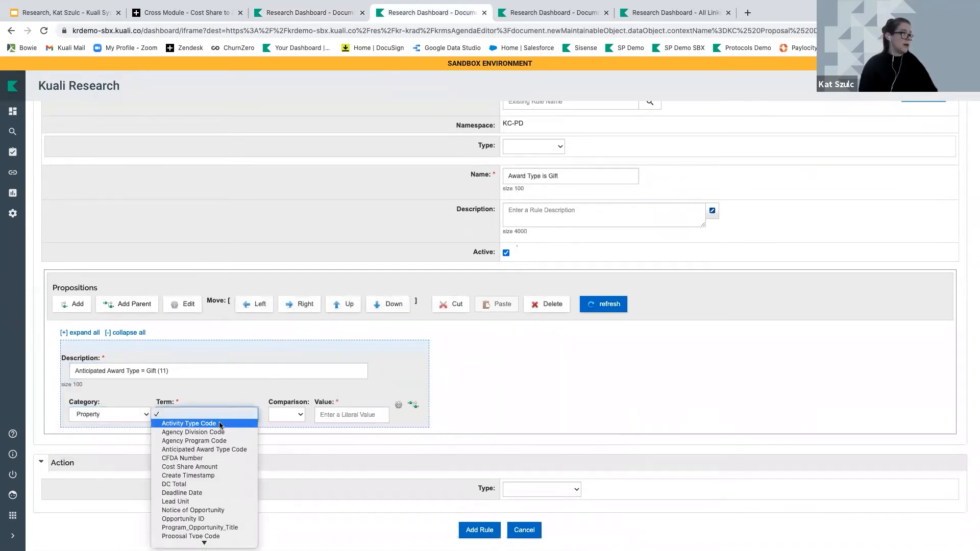
pyautogui.click(210, 450)
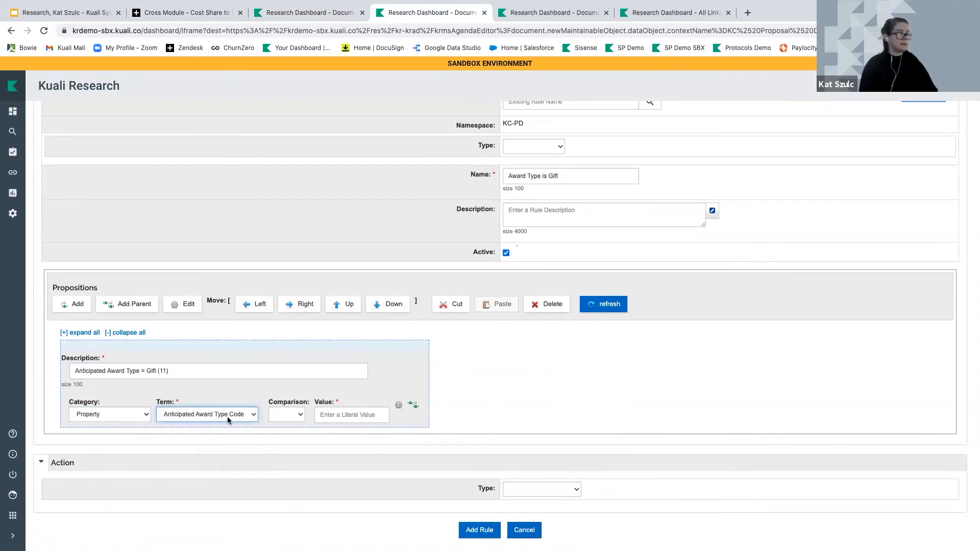
pyautogui.click(289, 416)
pyautogui.click(287, 427)
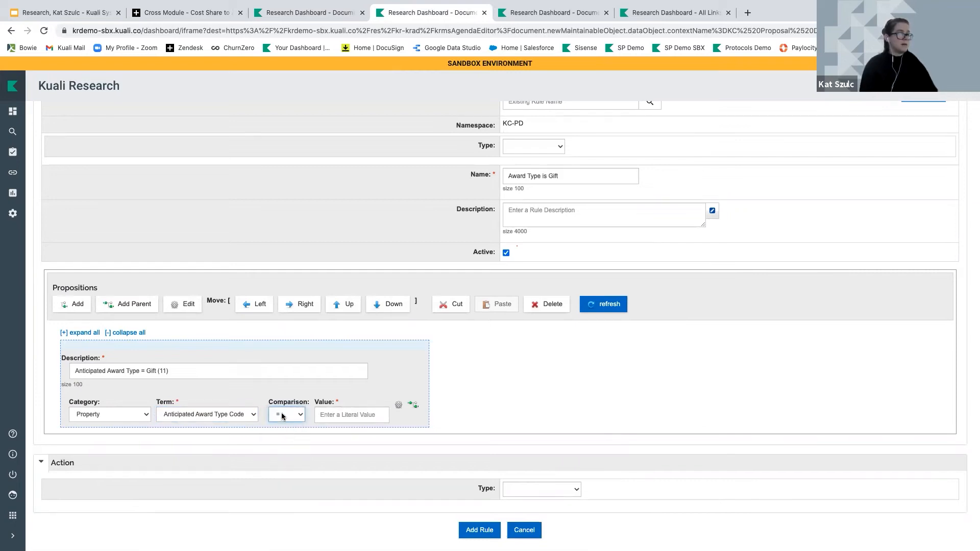
pyautogui.click(321, 417)
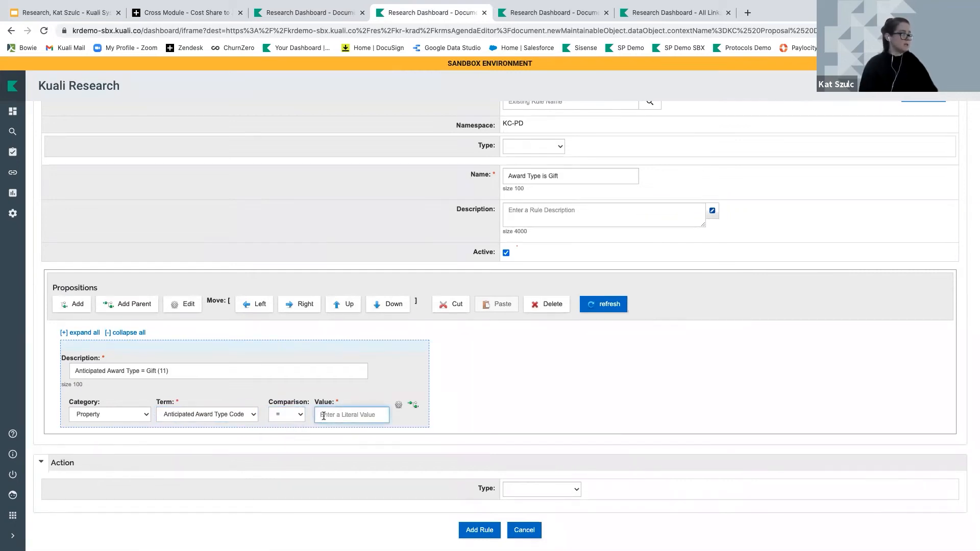
pyautogui.write('11')
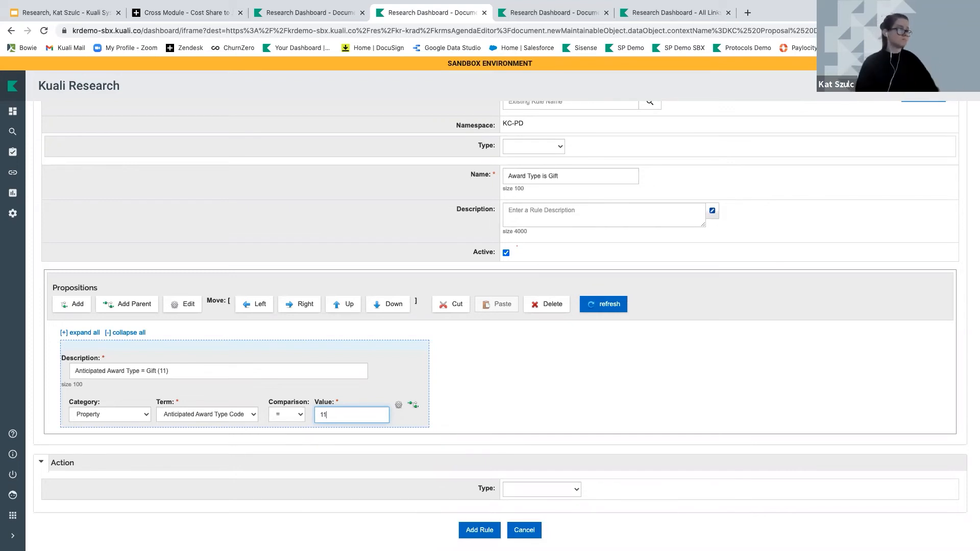
pyautogui.scroll(-1, 500, 327)
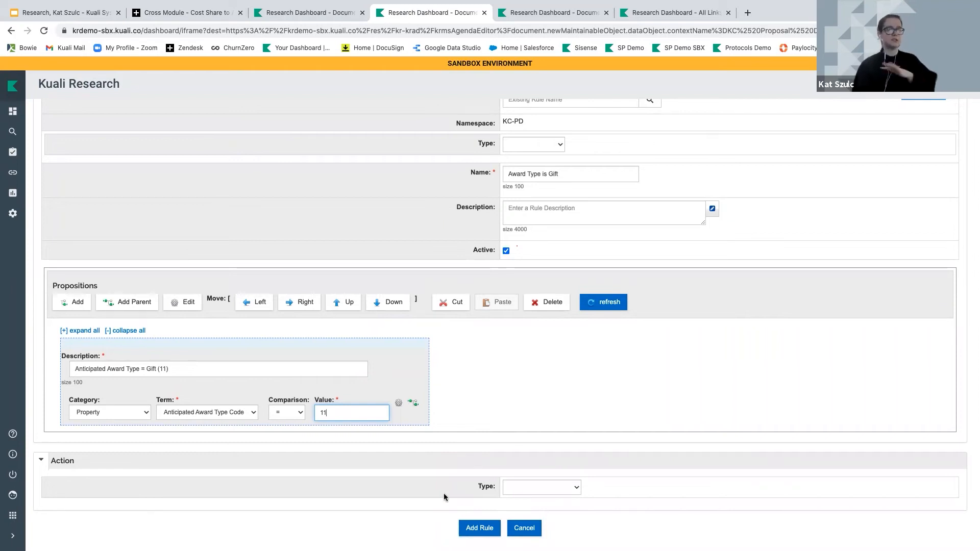
# Add the rule, submit and confirm the agenda, reload it, then search All Links for 'Question'
pyautogui.click(479, 528)
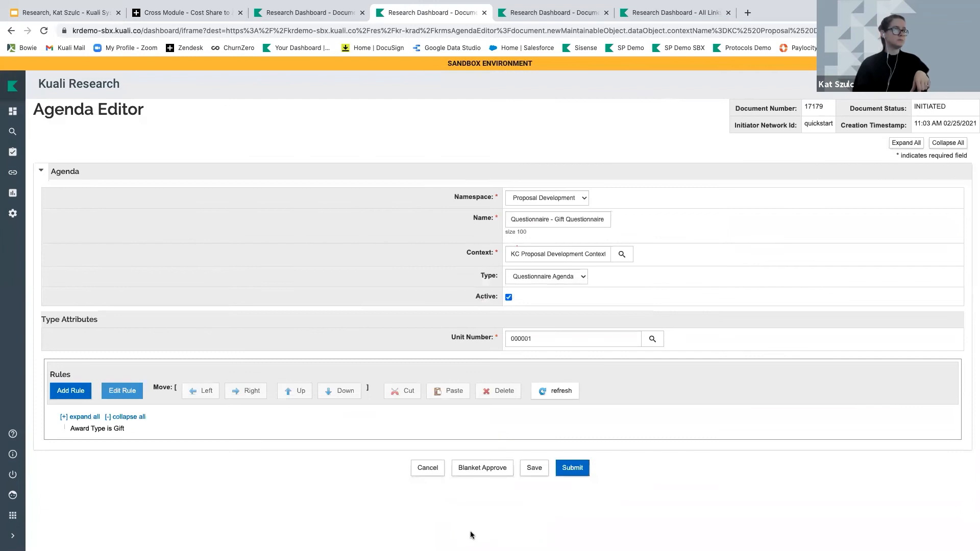
pyautogui.click(573, 472)
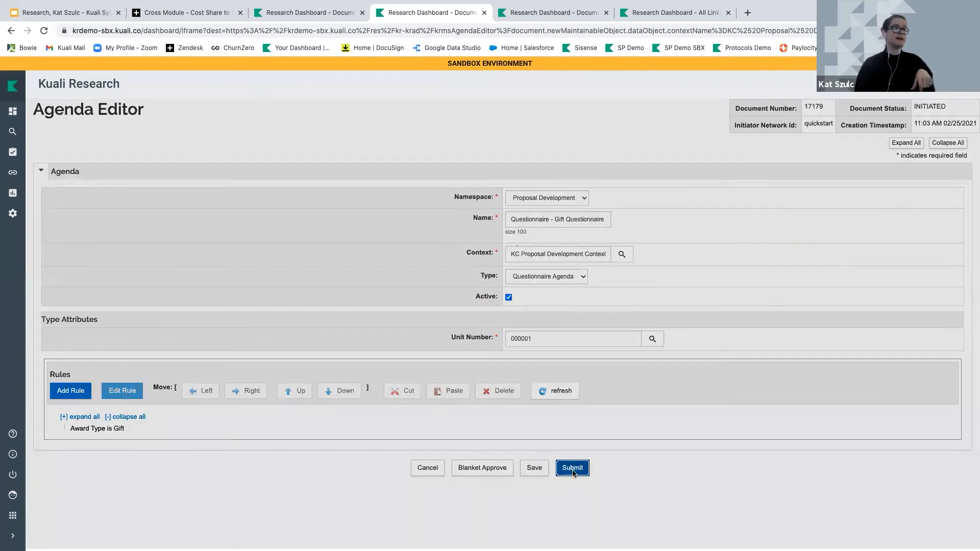
pyautogui.click(525, 498)
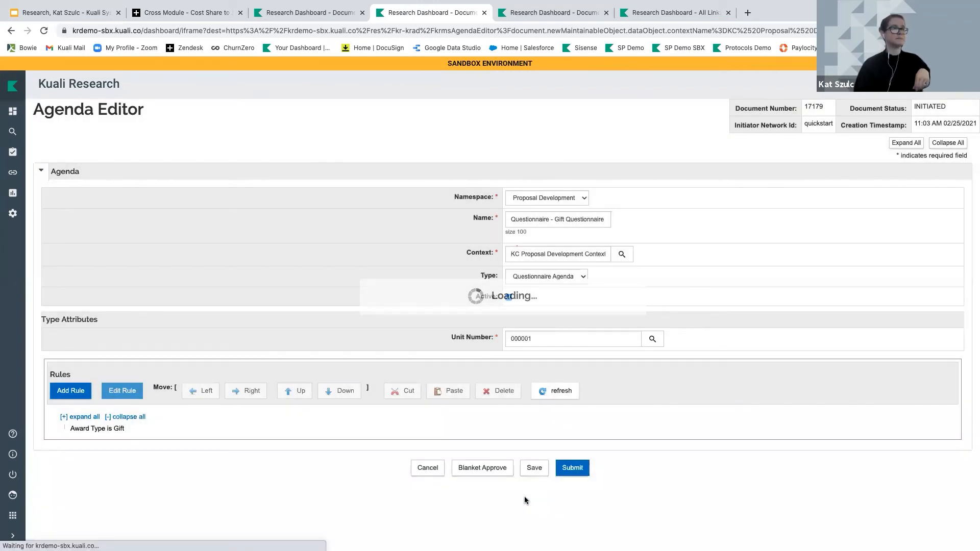
pyautogui.click(534, 464)
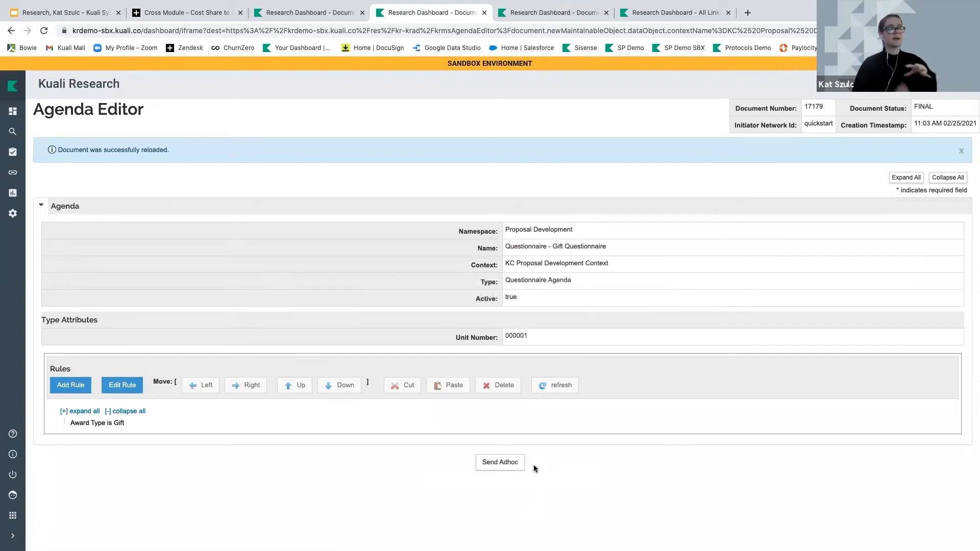
pyautogui.click(13, 176)
pyautogui.write('Question')
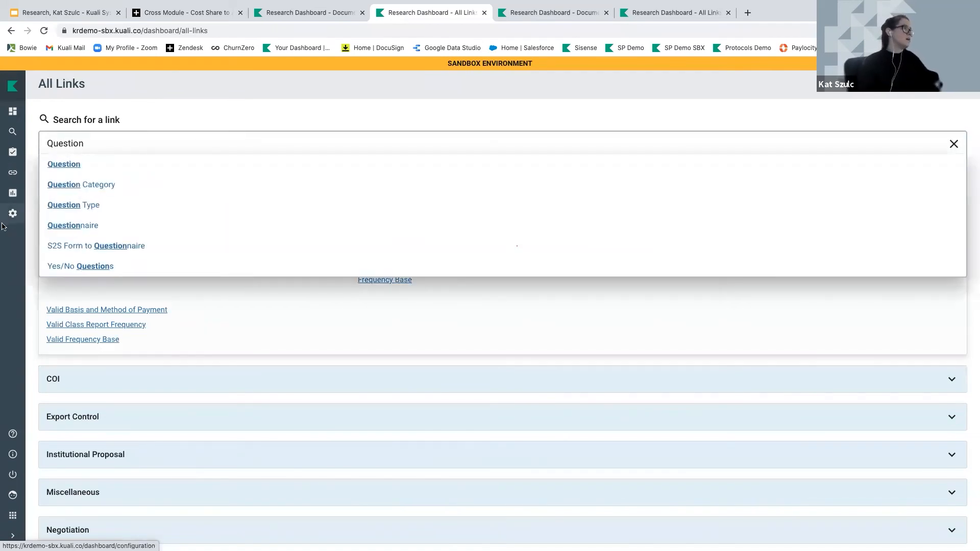
# Start a new questionnaire with document description and name 'Gift Questionnaire'
pyautogui.click(80, 227)
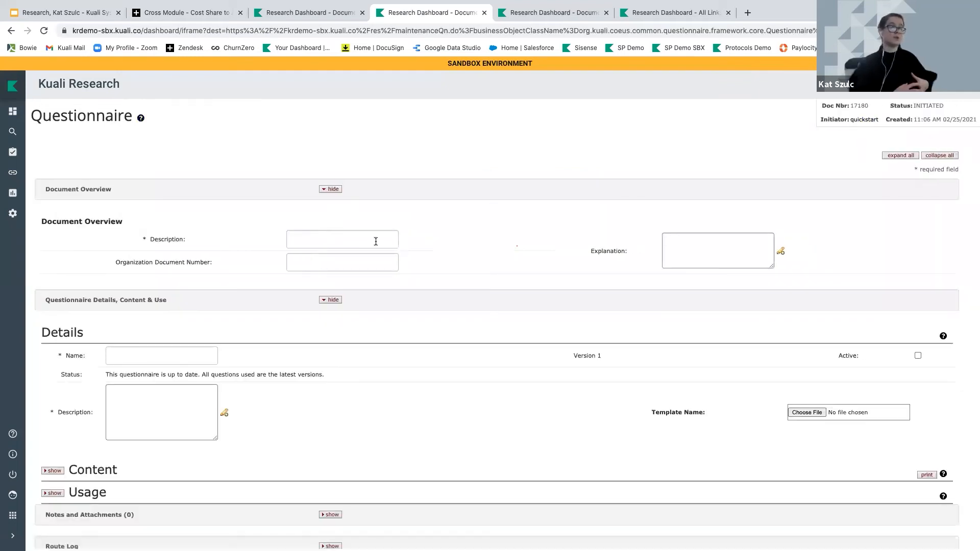
pyautogui.click(375, 241)
pyautogui.write('Gift')
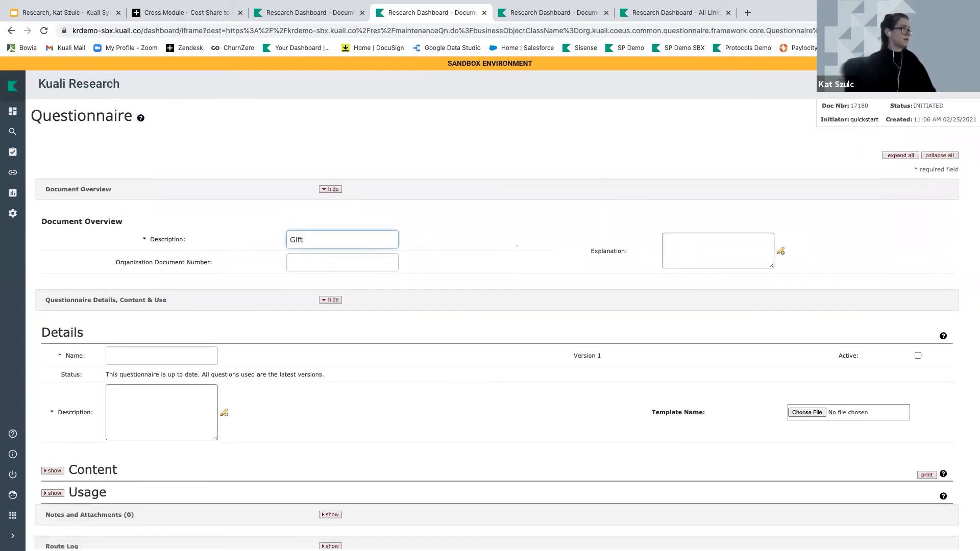
pyautogui.write(' Quesitonnaire')
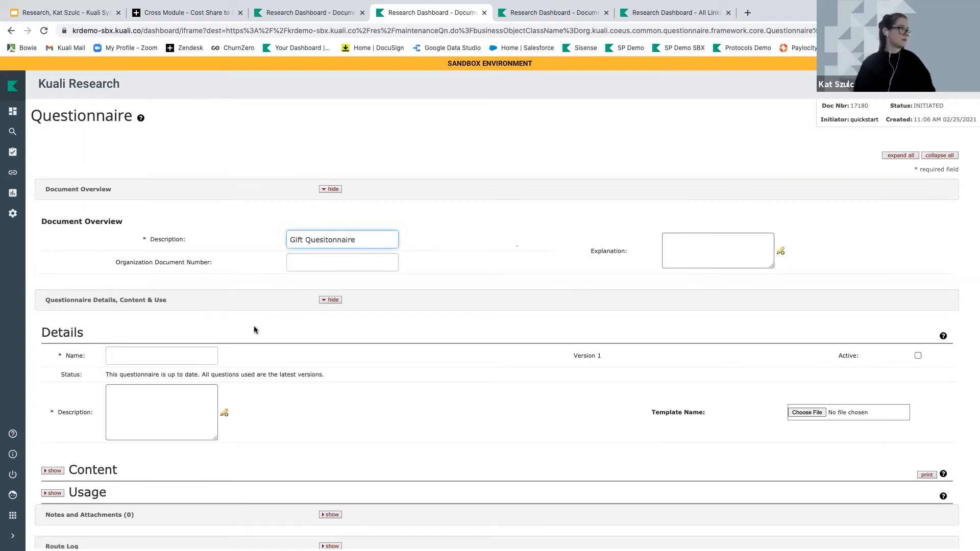
pyautogui.click(169, 356)
pyautogui.write('Gift Questionnaire')
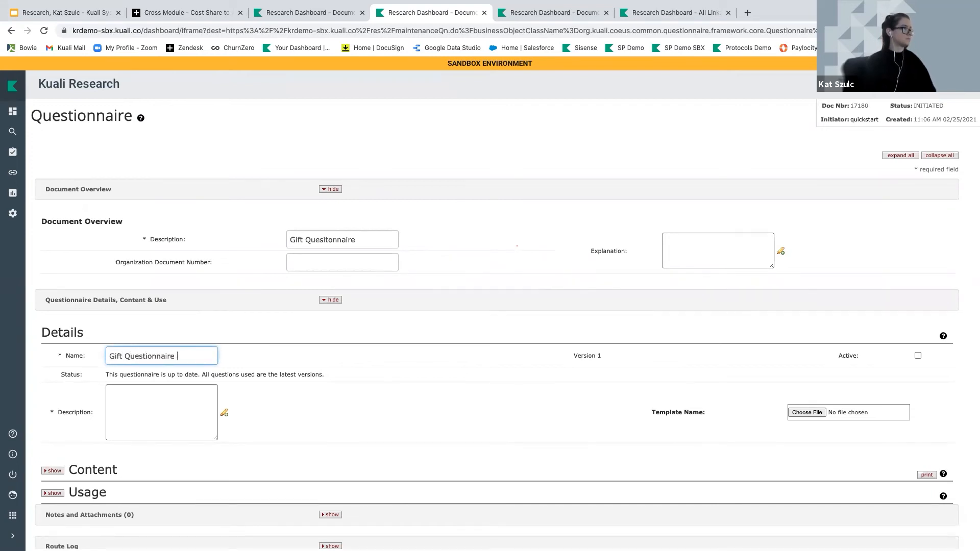
# Copy the name into the questionnaire description, mark it Active, and expand Content
pyautogui.tripleClick(159, 353)
pyautogui.press('super+c')
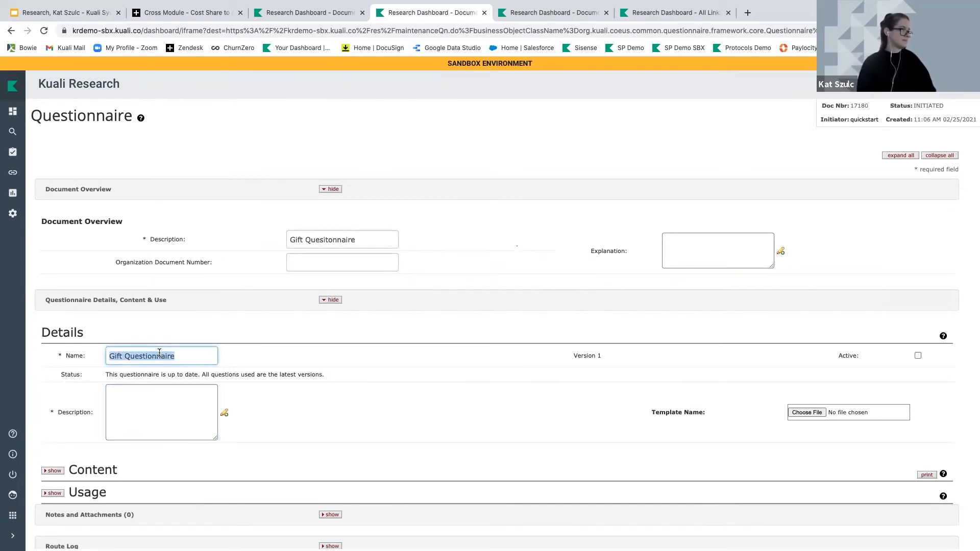
pyautogui.click(160, 395)
pyautogui.press('super+v')
pyautogui.click(917, 356)
pyautogui.scroll(-2, 452, 372)
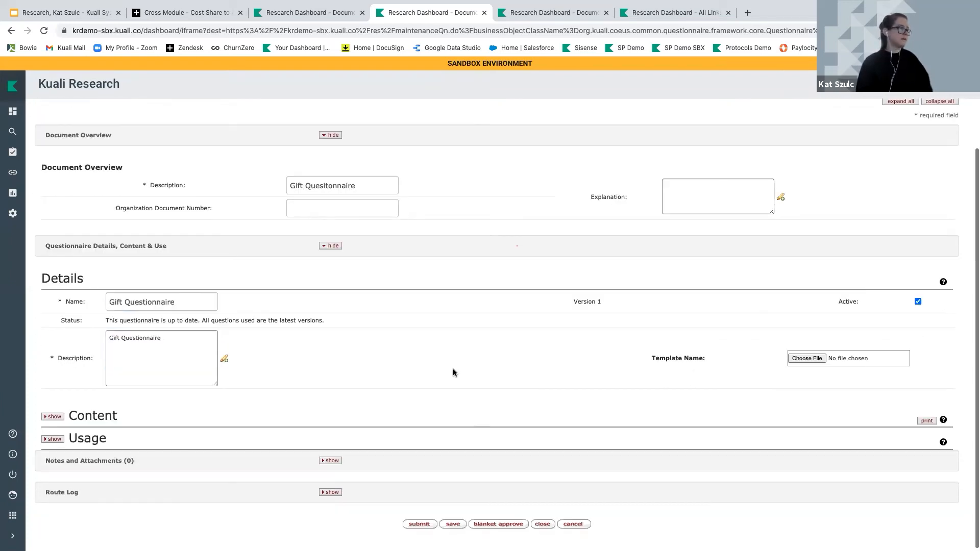
pyautogui.click(48, 417)
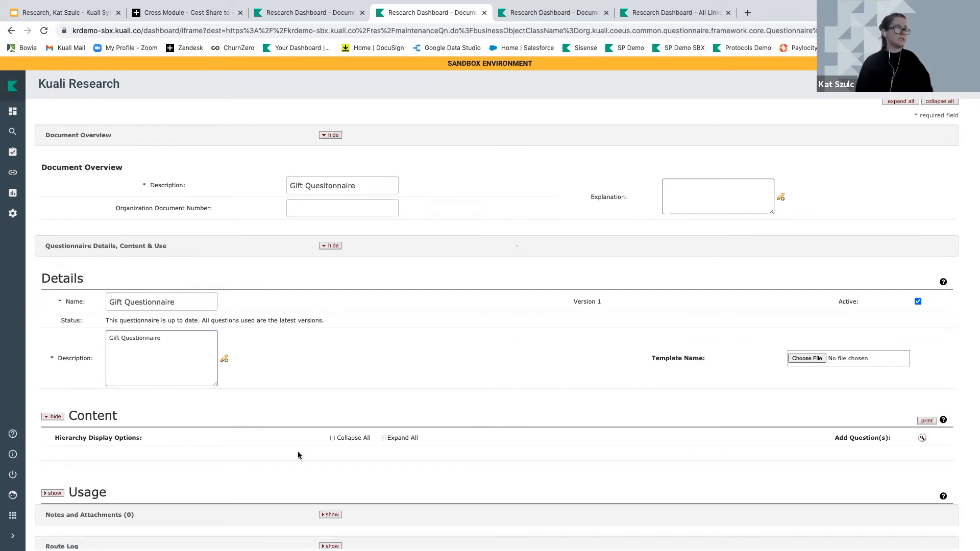
# Add question 10180 from the Gift Questionnaire category, about funder expectations beyond a stewardship report
pyautogui.click(922, 437)
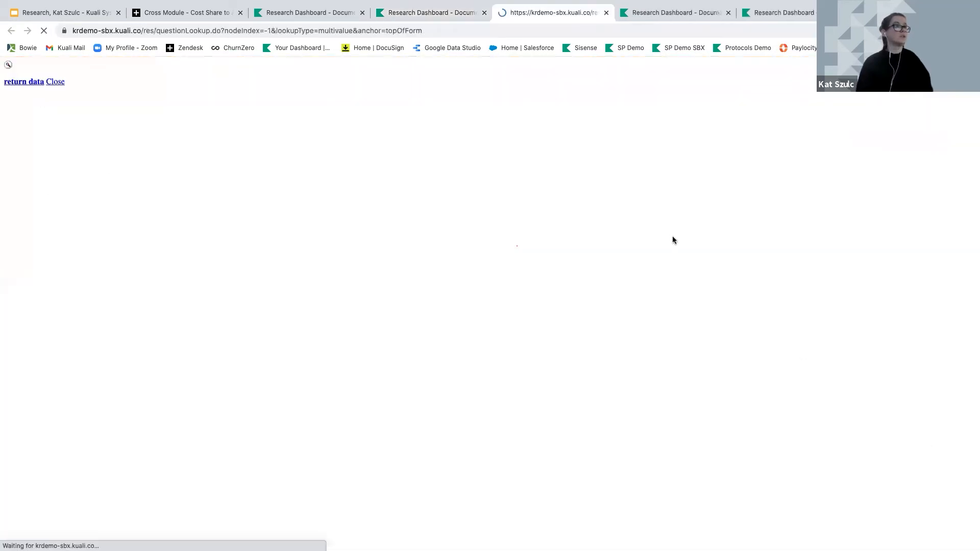
pyautogui.click(508, 199)
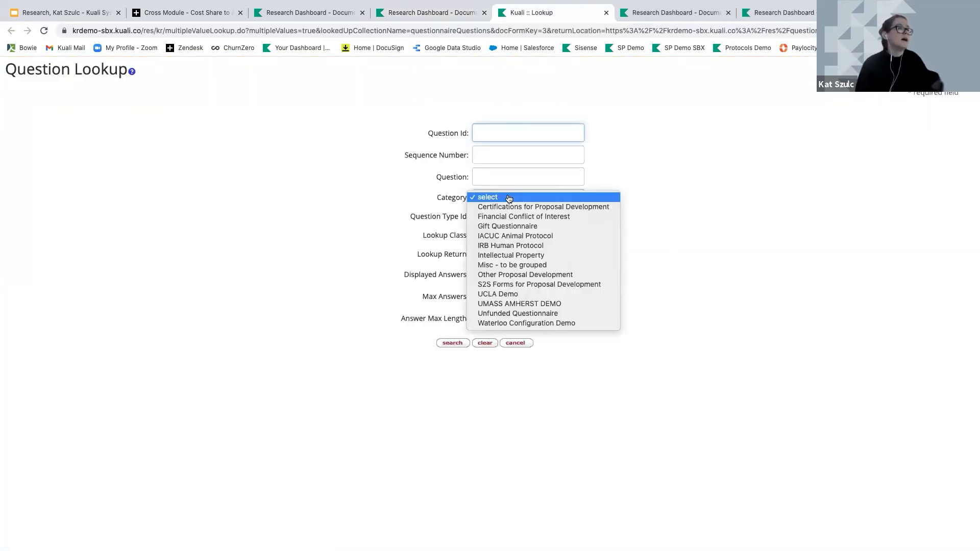
pyautogui.click(506, 226)
pyautogui.click(452, 342)
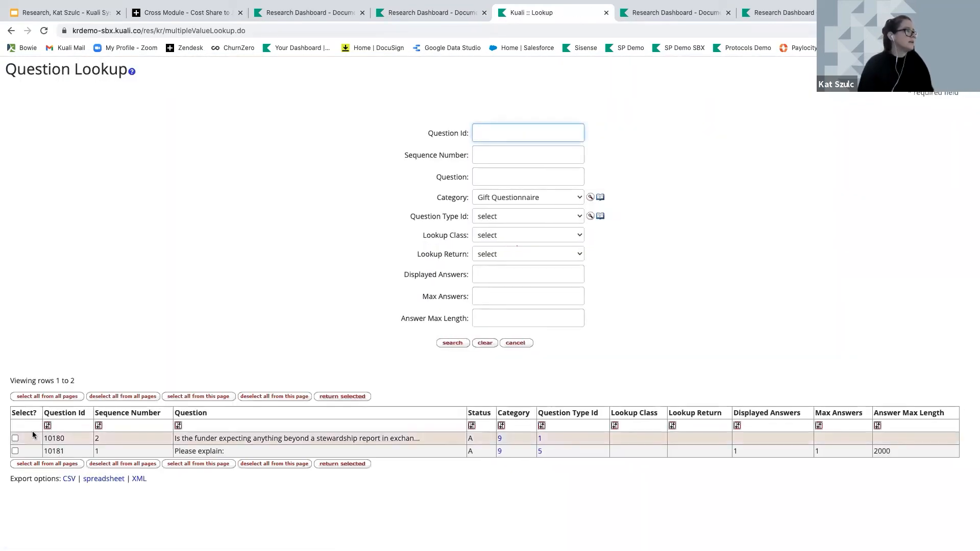
pyautogui.click(15, 438)
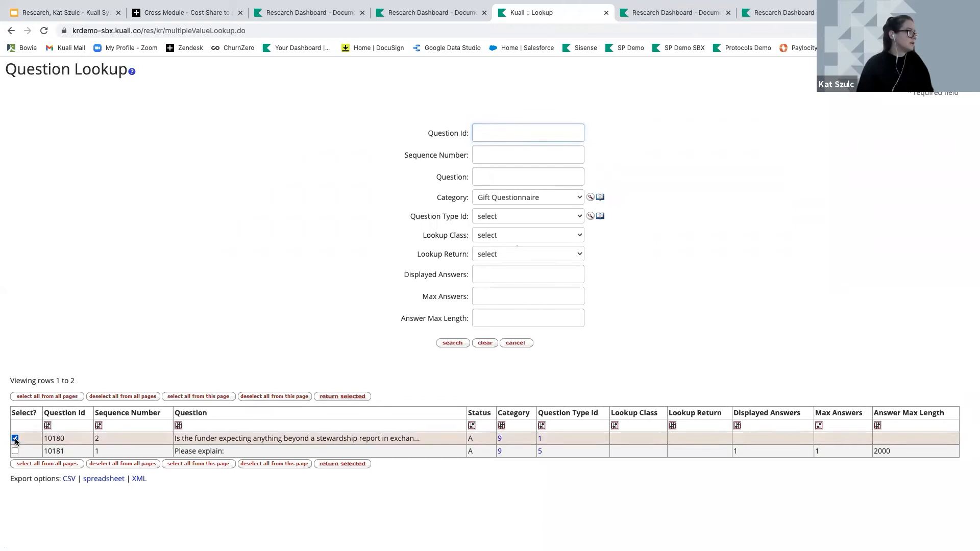
pyautogui.click(347, 464)
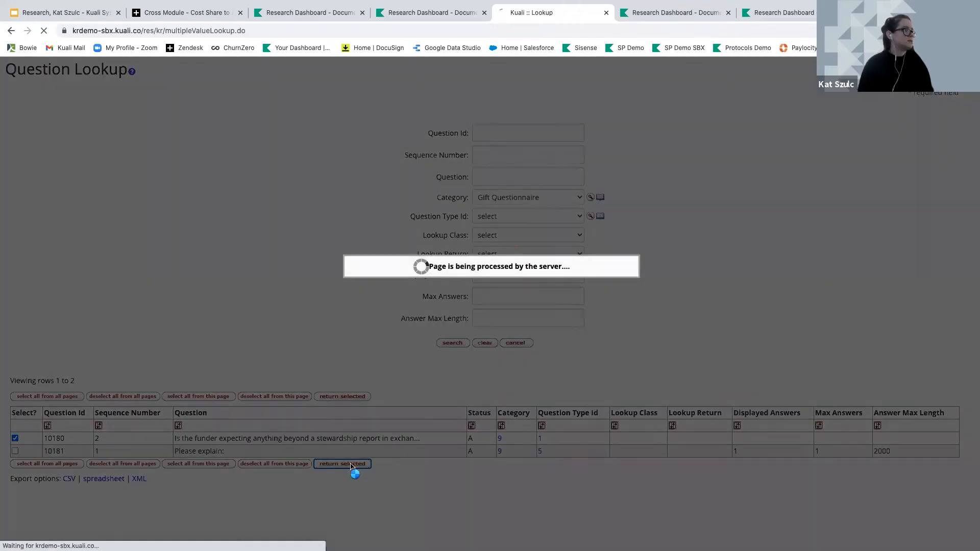
pyautogui.scroll(-4, 302, 453)
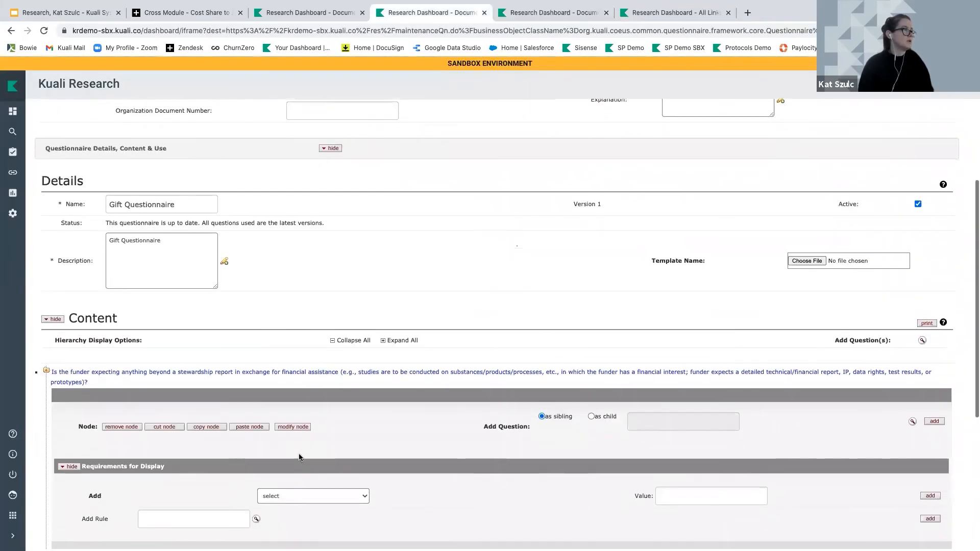
pyautogui.scroll(-1, 357, 282)
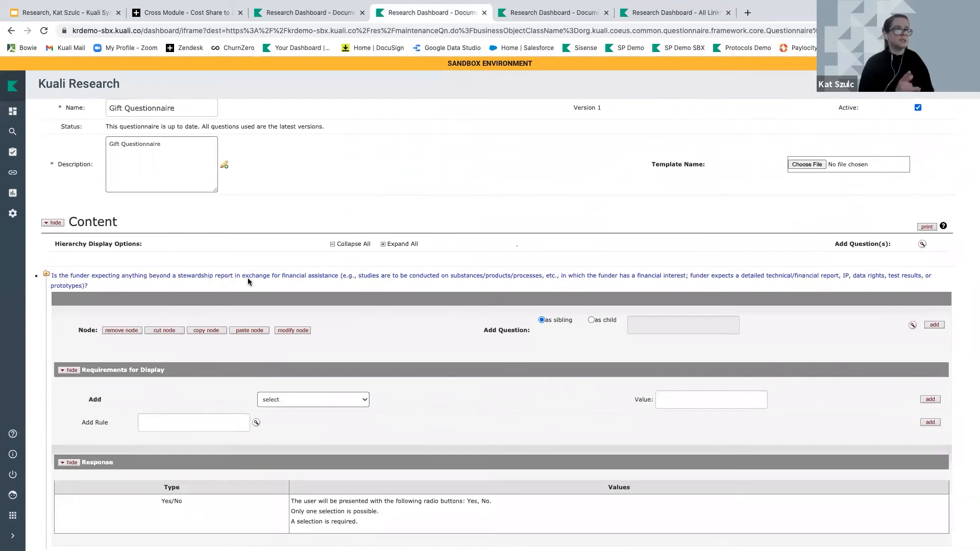
pyautogui.scroll(-1, 248, 279)
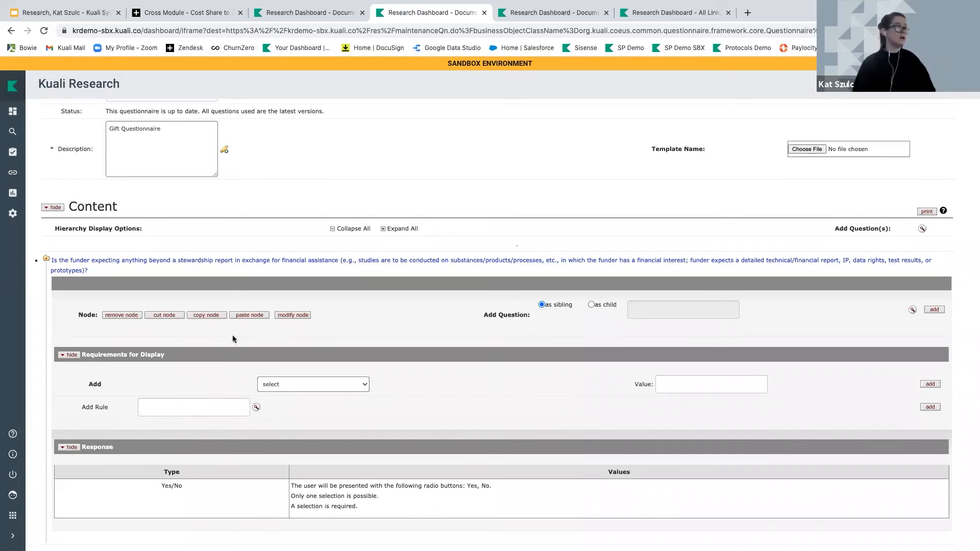
pyautogui.moveTo(85, 407); pyautogui.dragTo(113, 408)
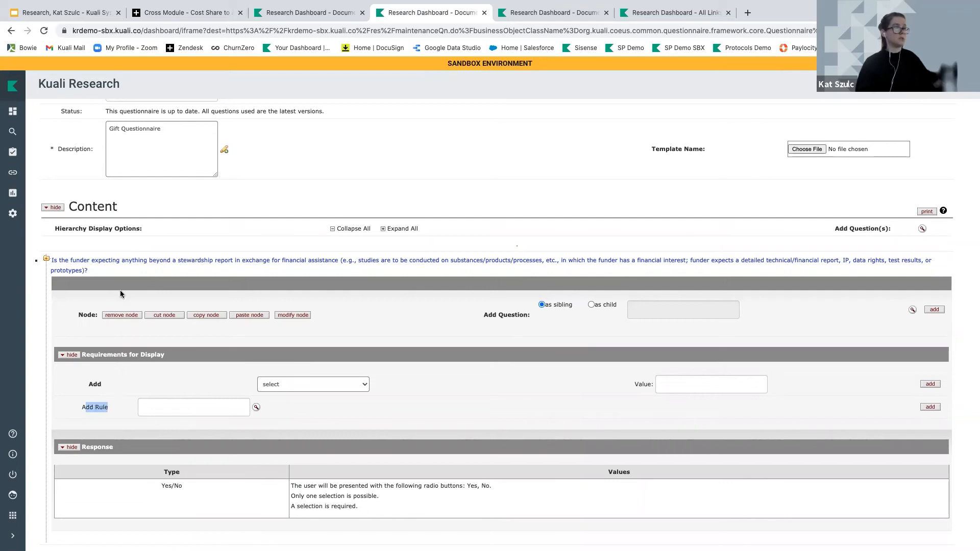
pyautogui.click(127, 263)
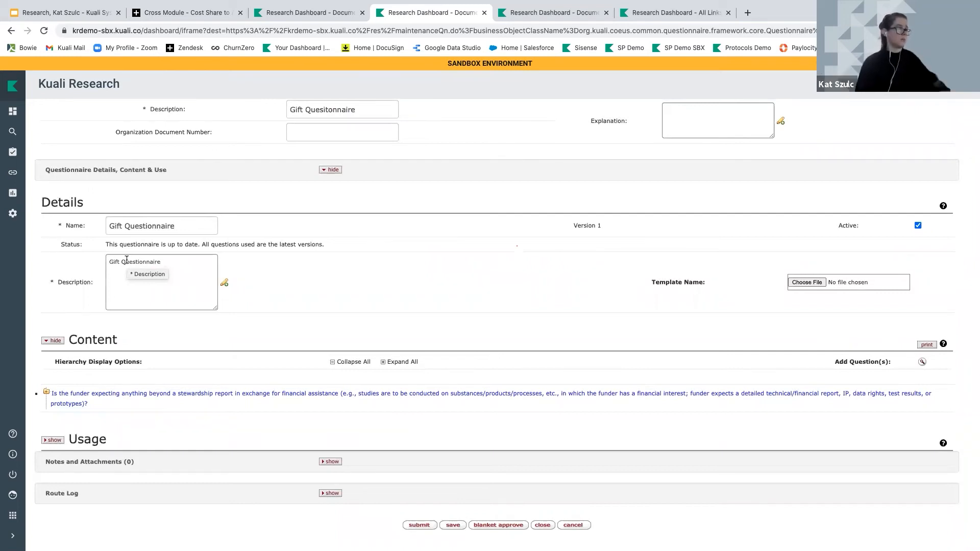
# Set up a Development Proposal usage tied to the 'Award Type is Gift' rule
pyautogui.click(52, 440)
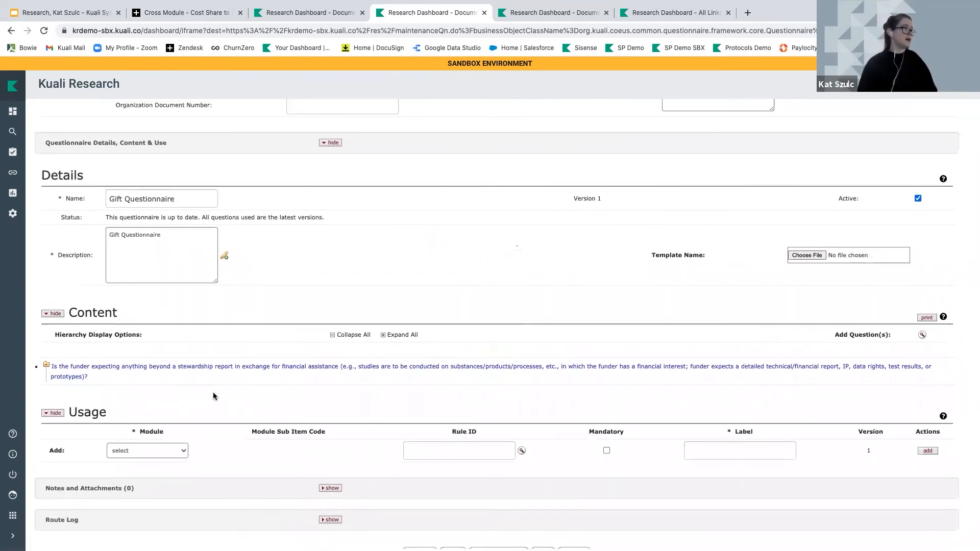
pyautogui.scroll(-1, 215, 396)
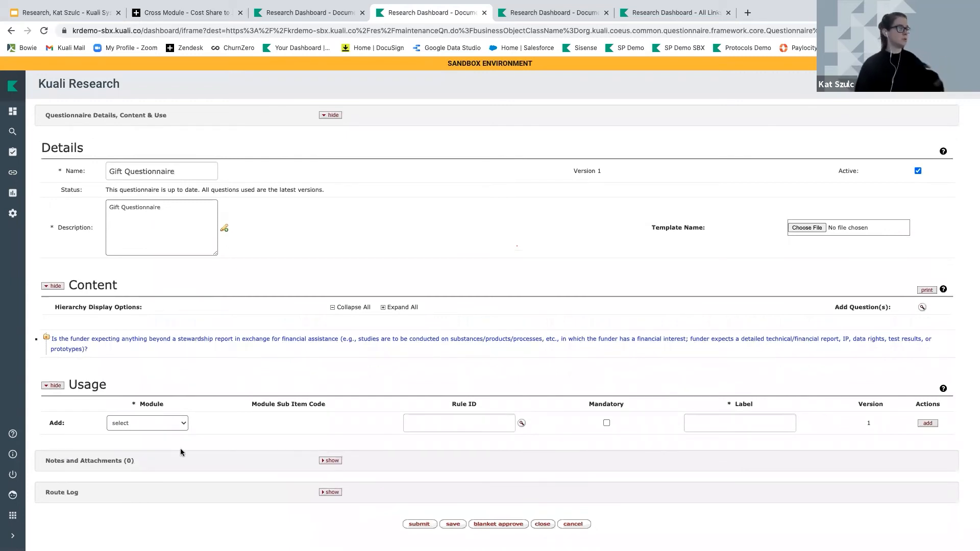
pyautogui.click(128, 426)
pyautogui.click(133, 439)
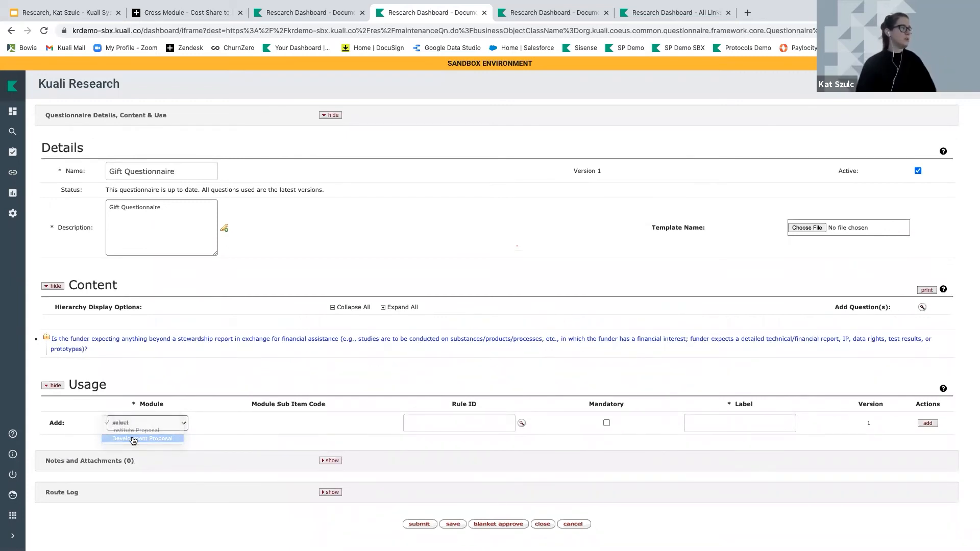
pyautogui.click(529, 423)
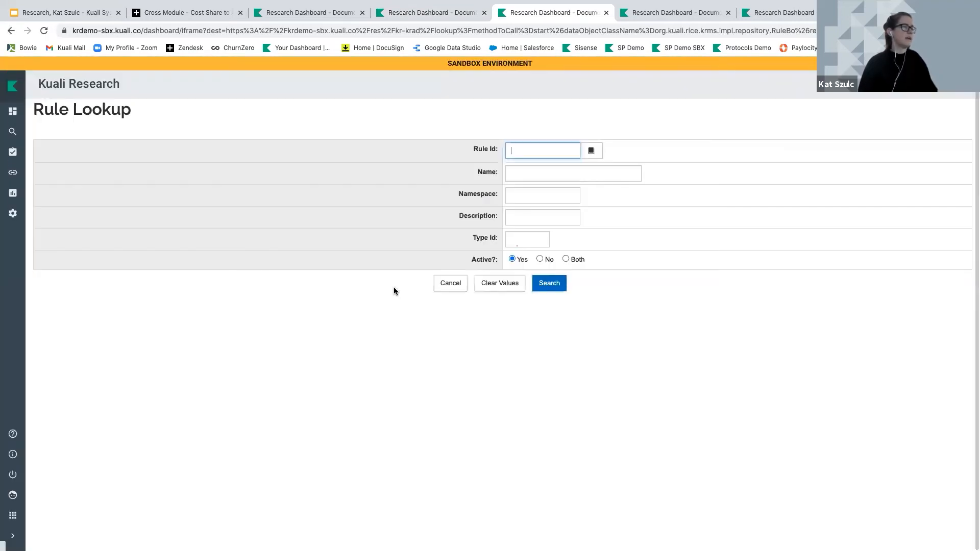
pyautogui.click(559, 285)
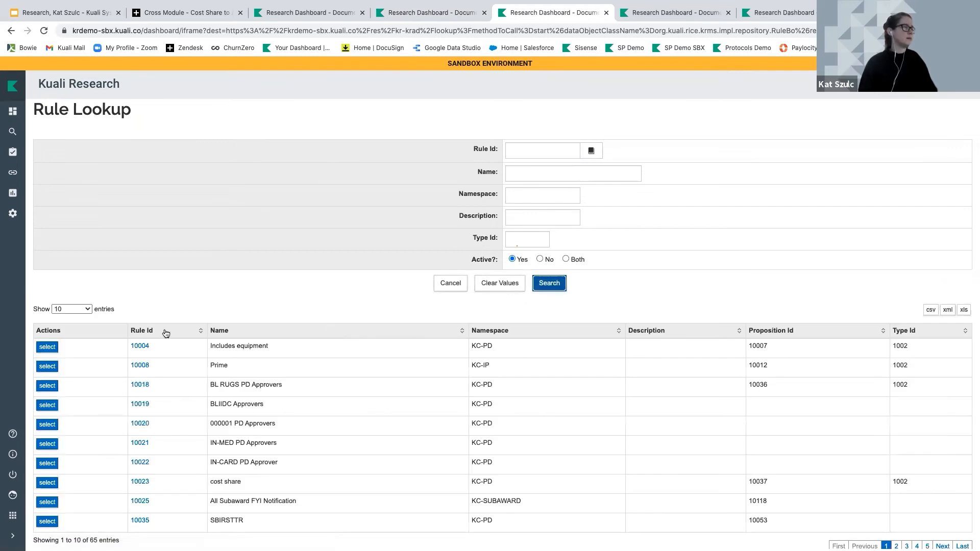
pyautogui.click(151, 331)
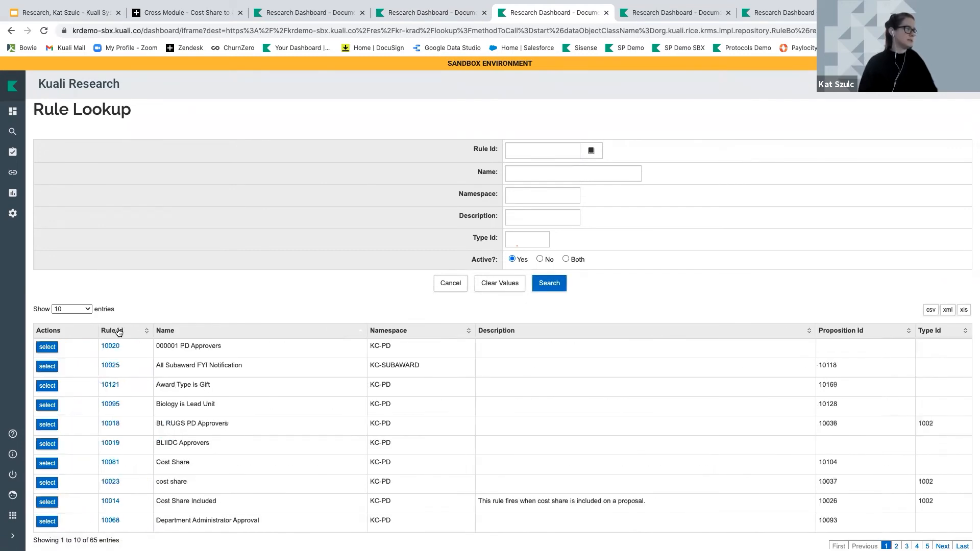
pyautogui.click(47, 386)
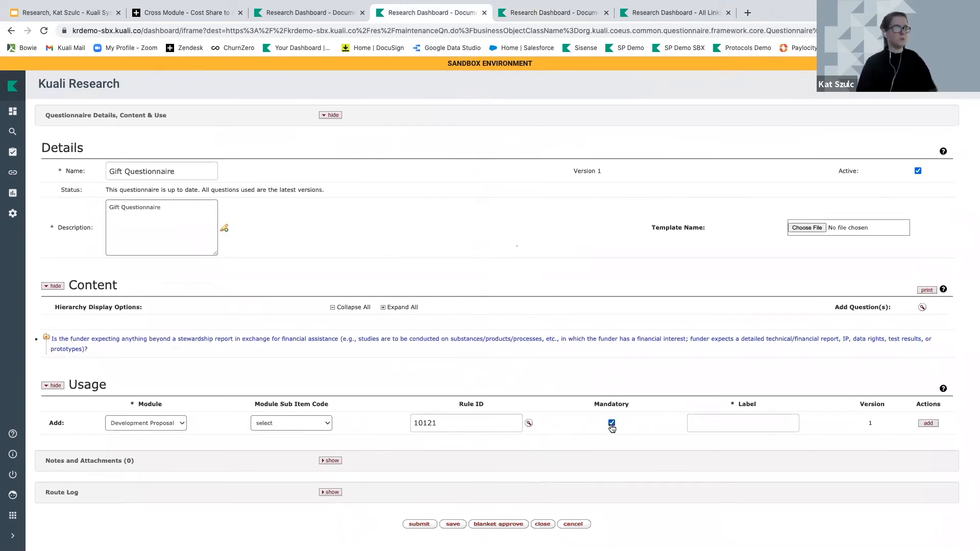
# Label the usage 'Gift Questionnaire', add it, and switch to the other Kuali tab
pyautogui.click(721, 422)
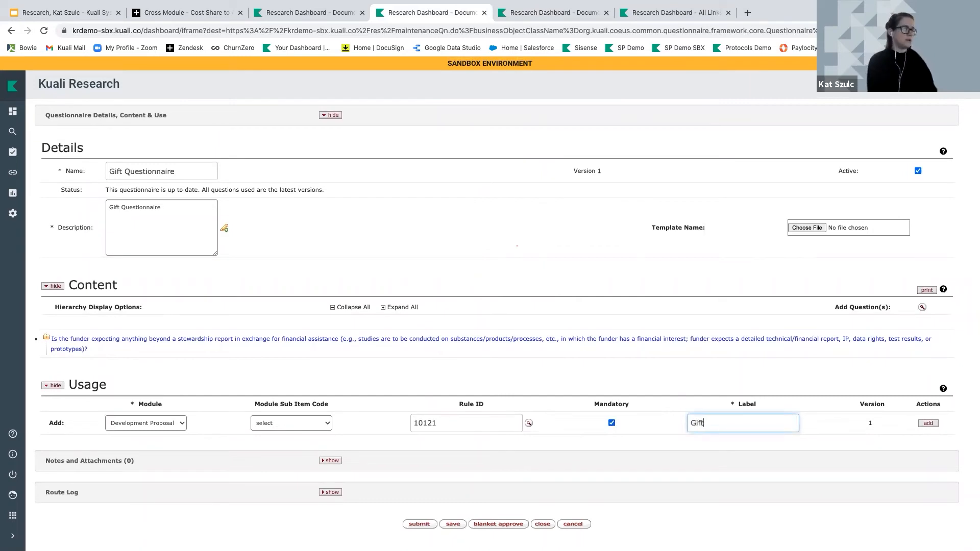
pyautogui.write('Gift Questionnari')
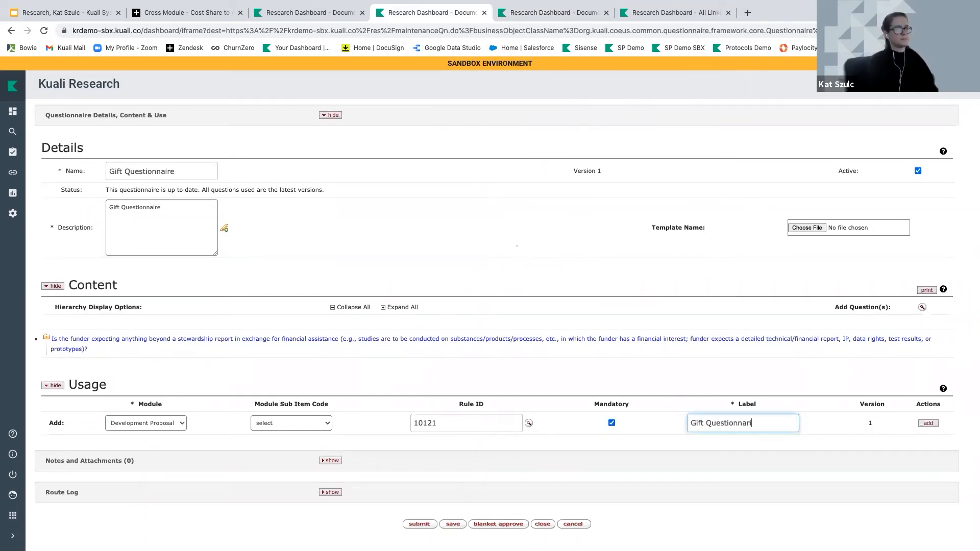
pyautogui.write('e')
pyautogui.rightClick(745, 427)
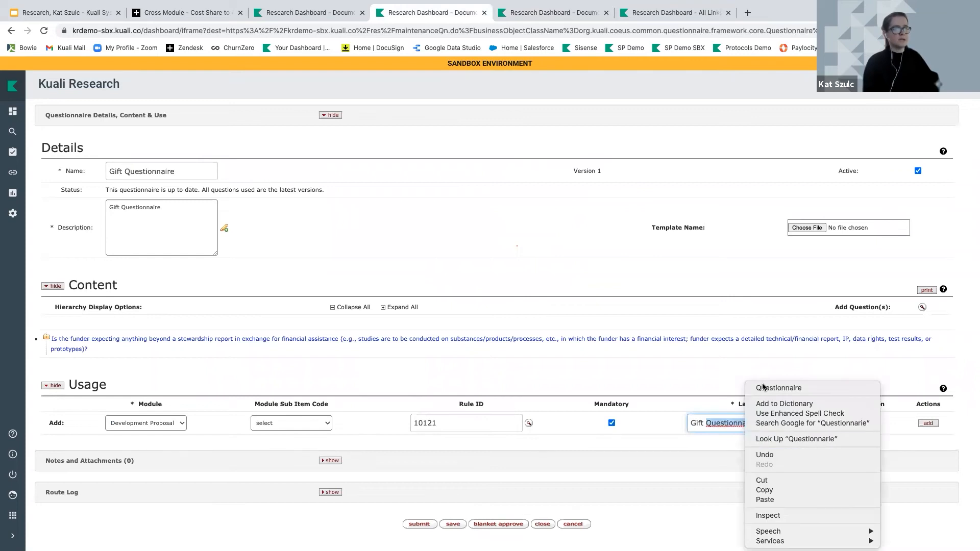
pyautogui.click(775, 388)
pyautogui.click(926, 423)
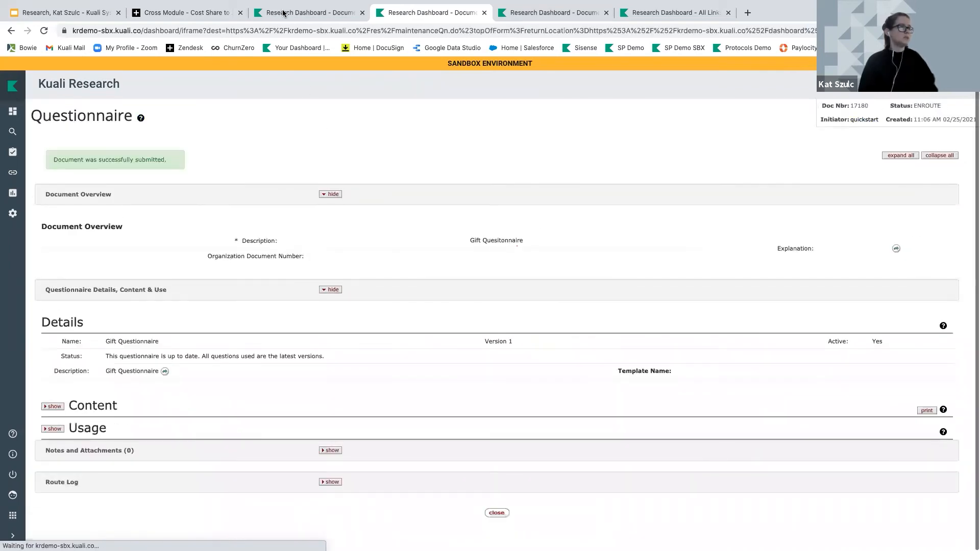
pyautogui.click(294, 12)
# Open proposal #883, change its Anticipated Award Type to Contract, and save
pyautogui.click(8, 115)
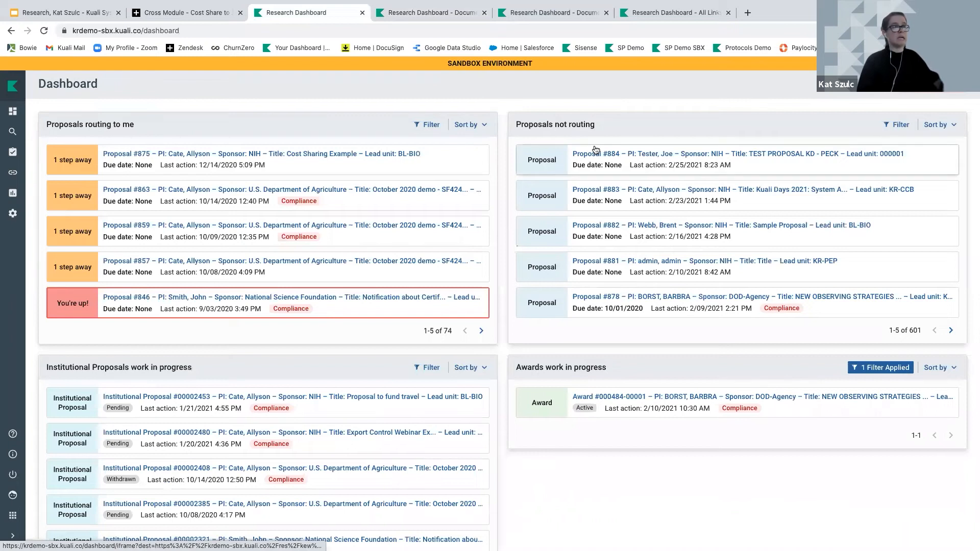
pyautogui.click(774, 191)
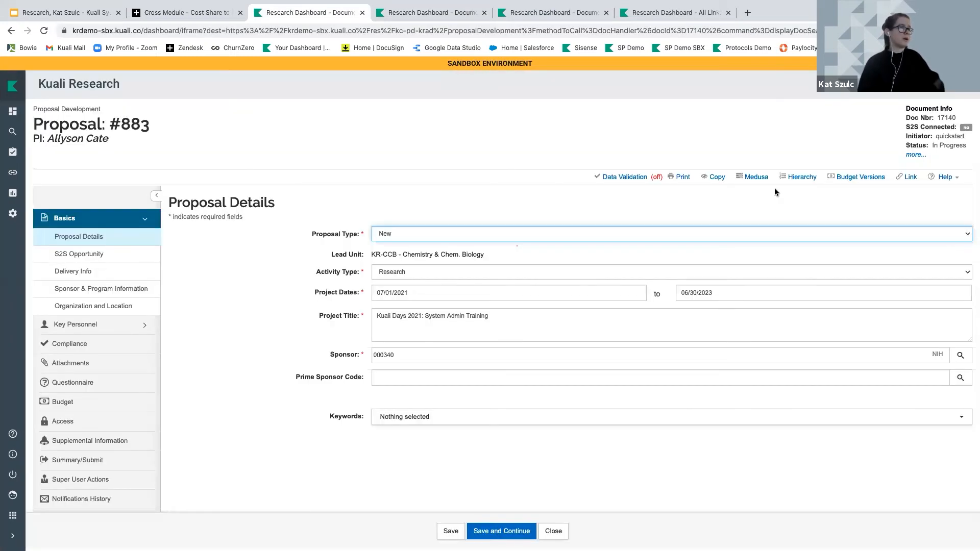
pyautogui.click(133, 288)
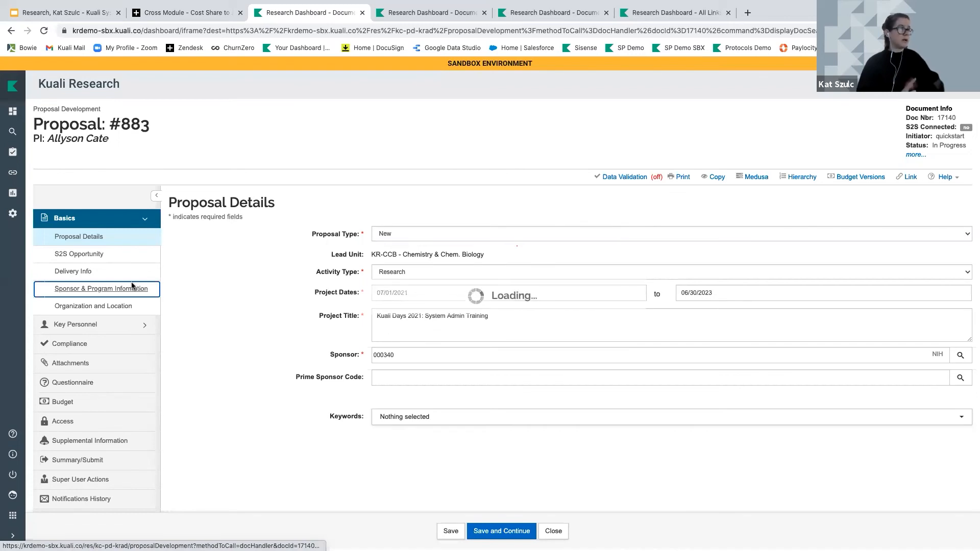
pyautogui.scroll(-2, 296, 381)
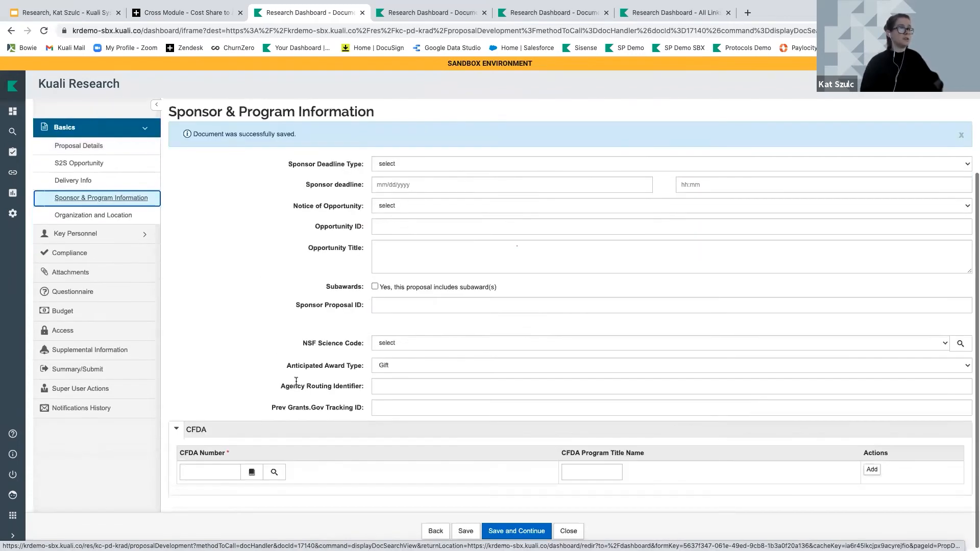
pyautogui.moveTo(285, 363); pyautogui.dragTo(381, 368)
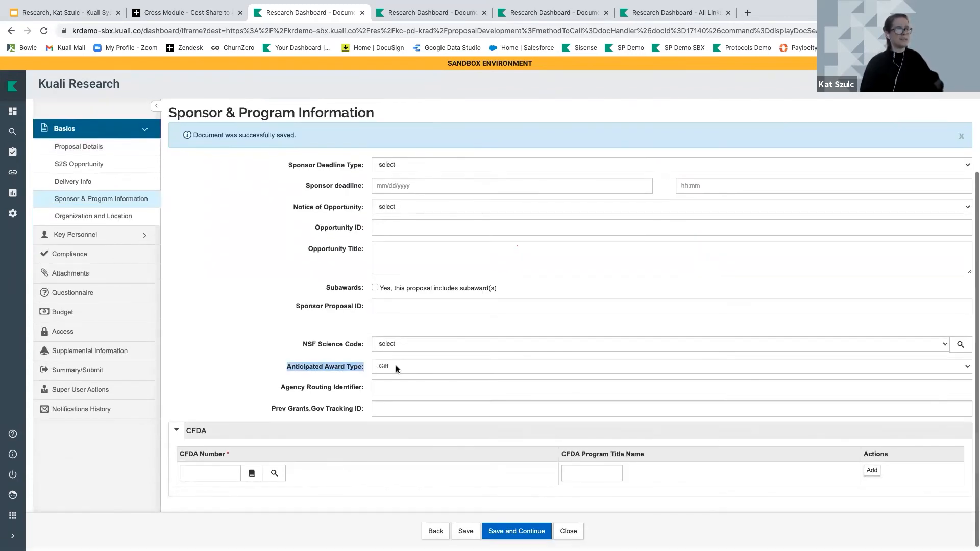
pyautogui.click(396, 365)
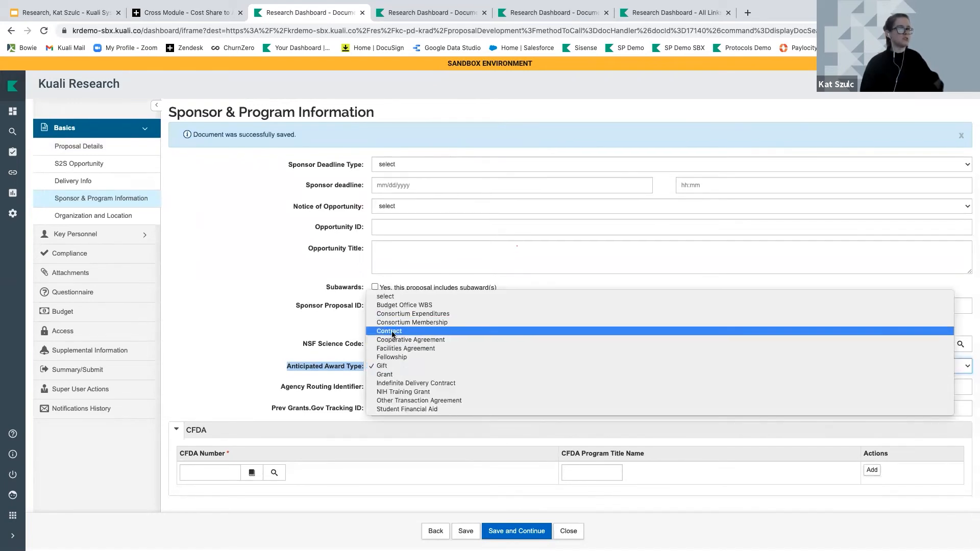
pyautogui.click(393, 331)
pyautogui.click(464, 530)
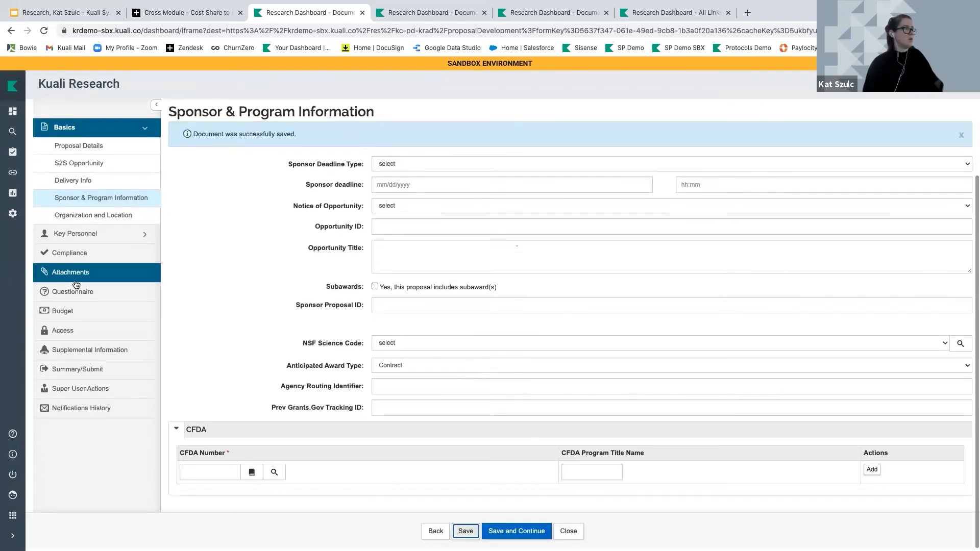
# Check the proposal's questionnaires, then set Anticipated Award Type back to Gift and save
pyautogui.click(76, 283)
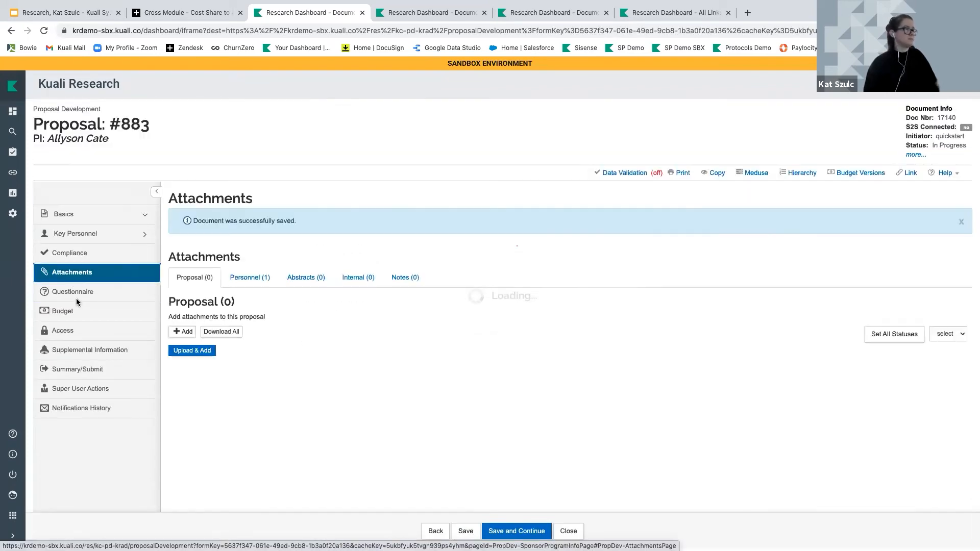
pyautogui.click(77, 296)
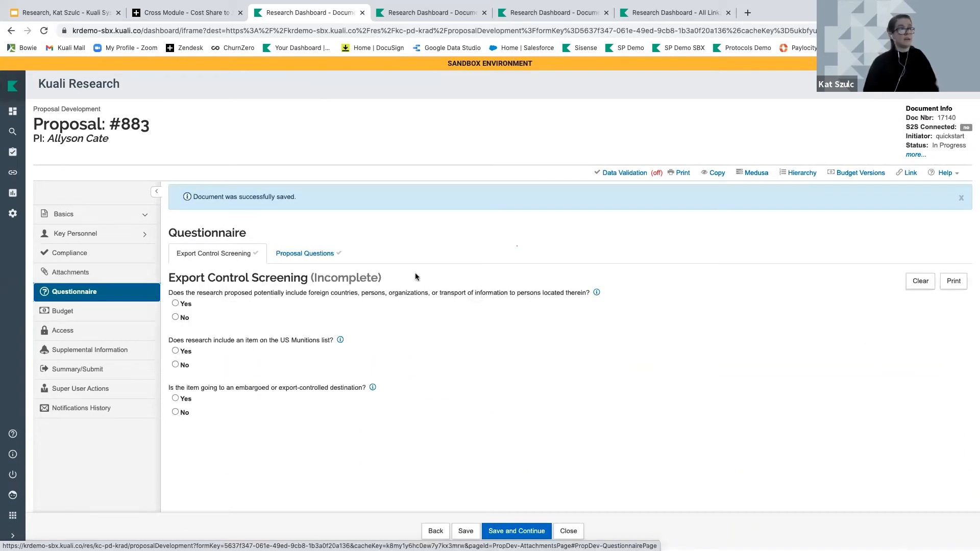
pyautogui.click(82, 215)
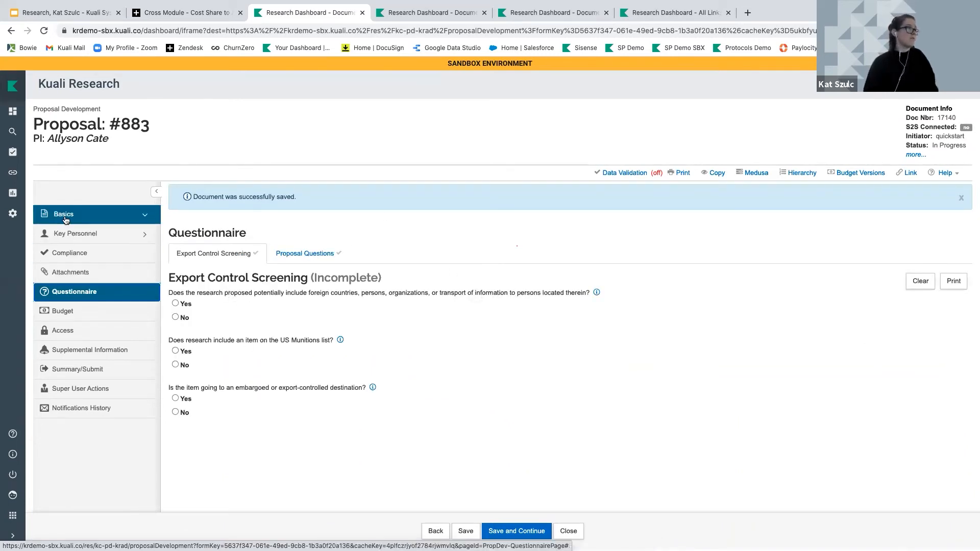
pyautogui.click(82, 290)
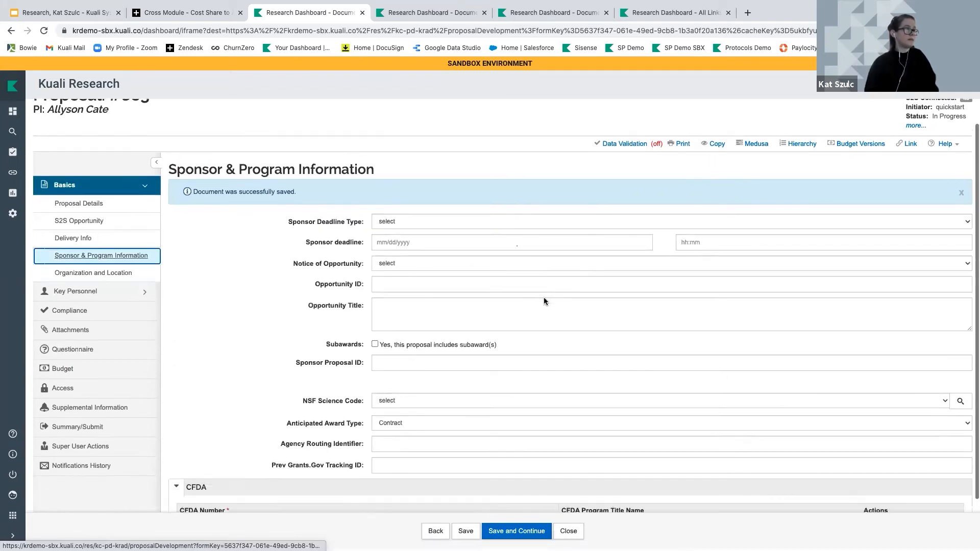
pyautogui.click(439, 397)
pyautogui.click(439, 372)
pyautogui.click(463, 531)
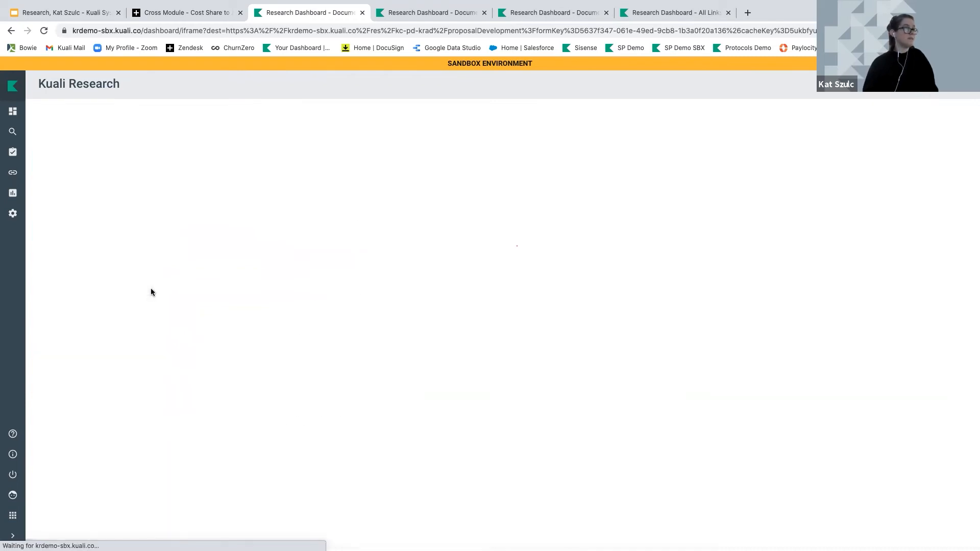
# Show the Gift Questionnaire questions on the proposal, then return to the training slides
pyautogui.scroll(-2, 147, 295)
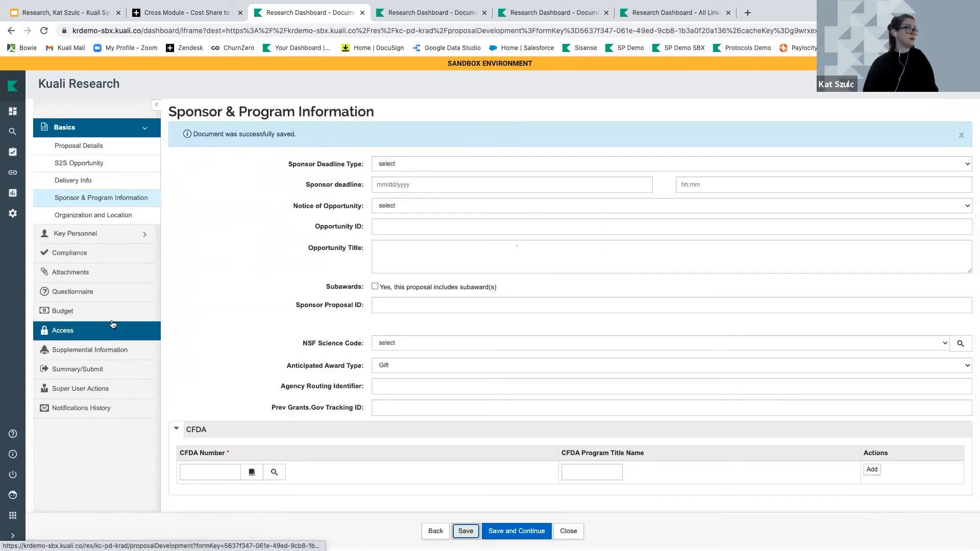
pyautogui.click(115, 299)
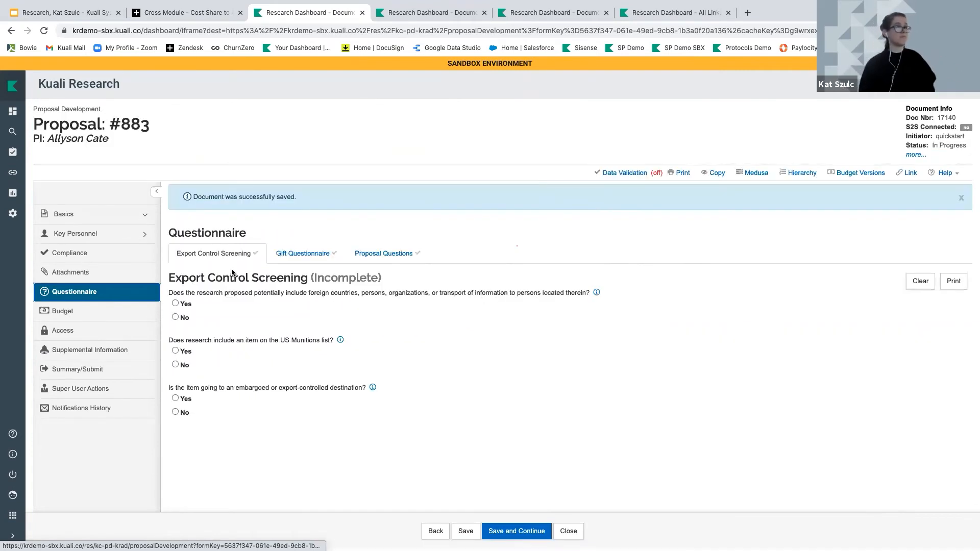
pyautogui.click(313, 259)
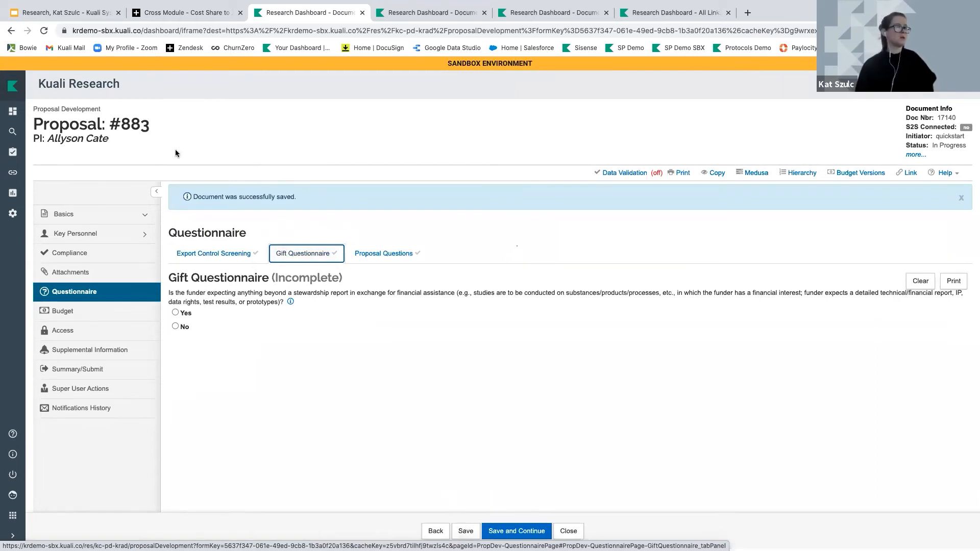
pyautogui.click(75, 13)
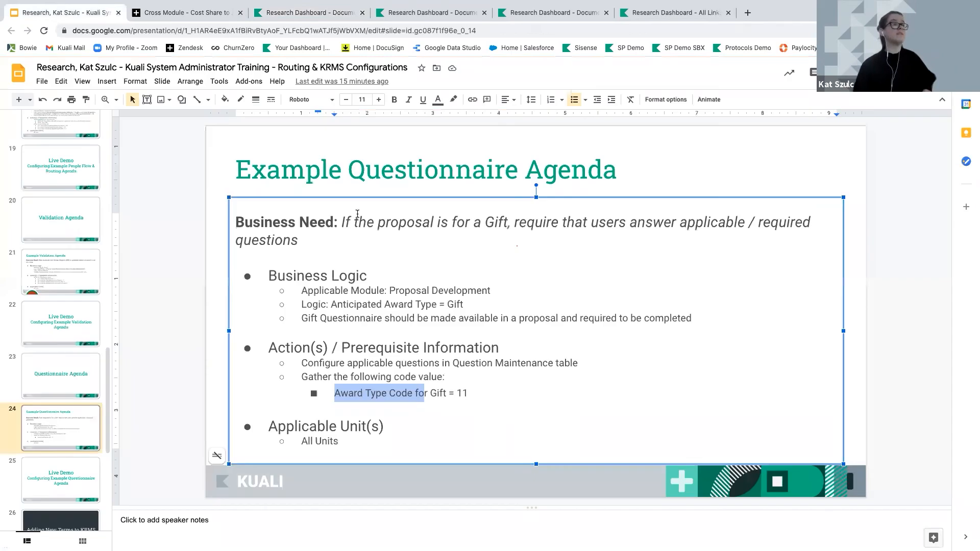
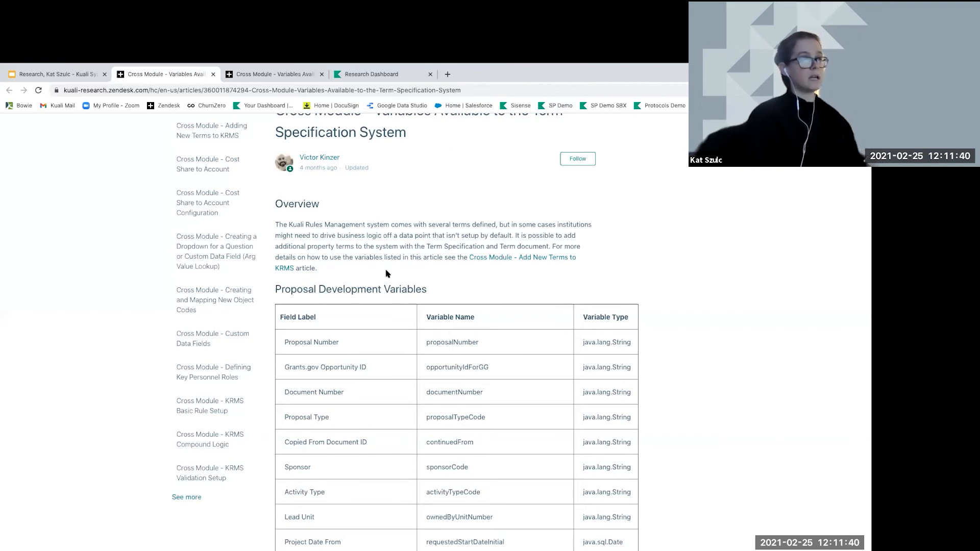
pyautogui.scroll(1, 386, 271)
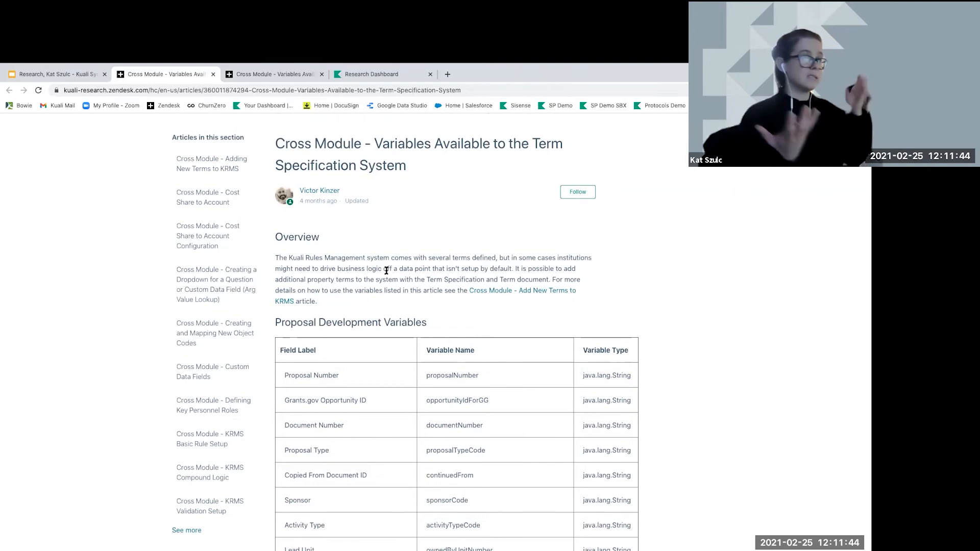
pyautogui.scroll(-1, 386, 286)
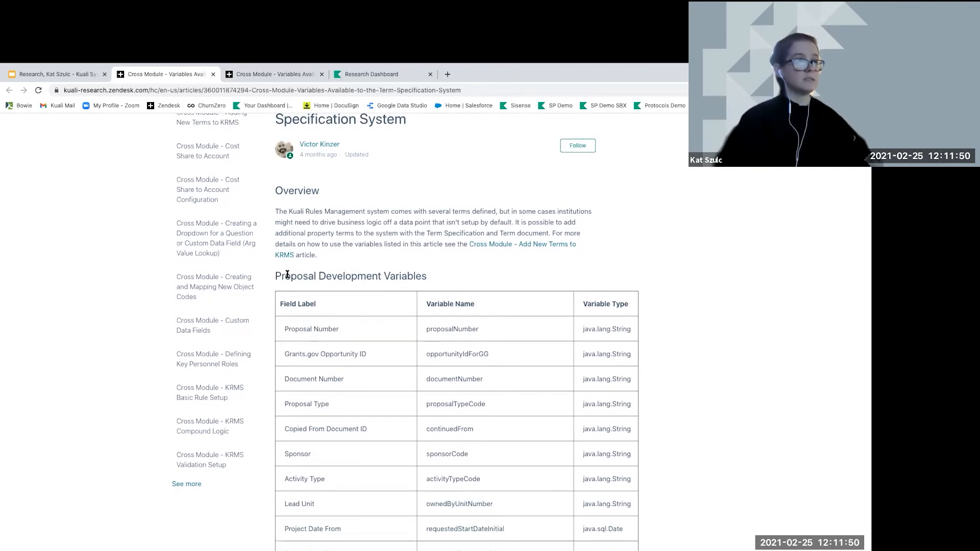
pyautogui.moveTo(274, 276); pyautogui.dragTo(383, 276)
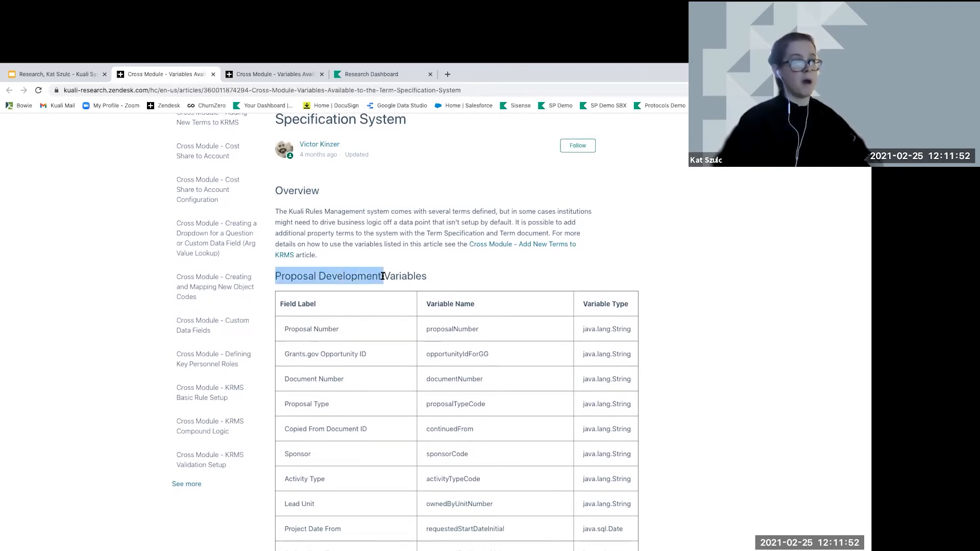
pyautogui.scroll(-3, 377, 279)
pyautogui.scroll(-16, 377, 284)
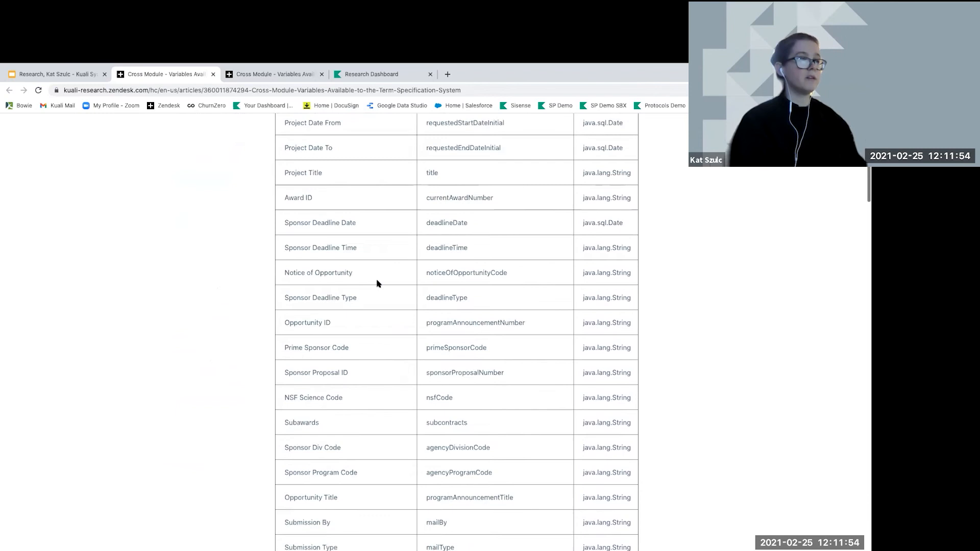
pyautogui.scroll(-18, 376, 284)
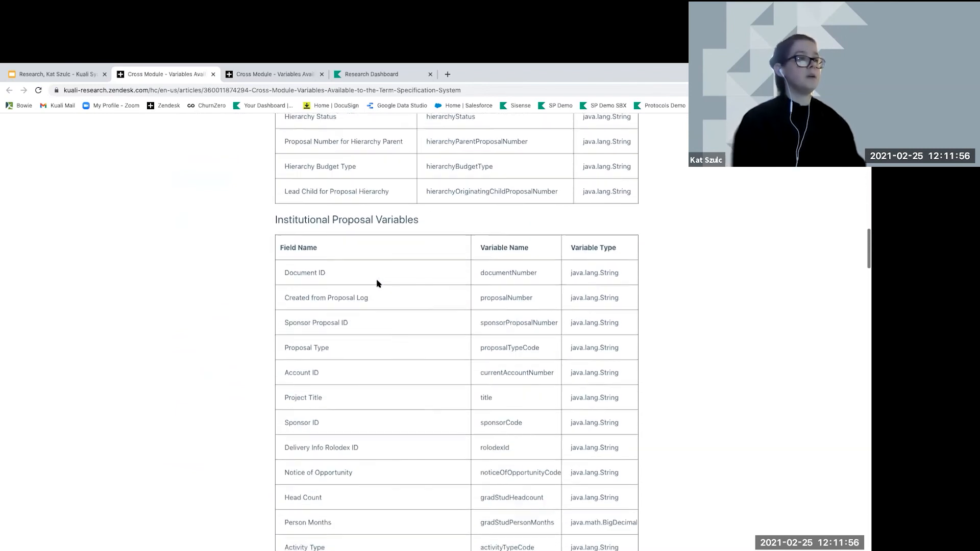
pyautogui.scroll(-18, 377, 283)
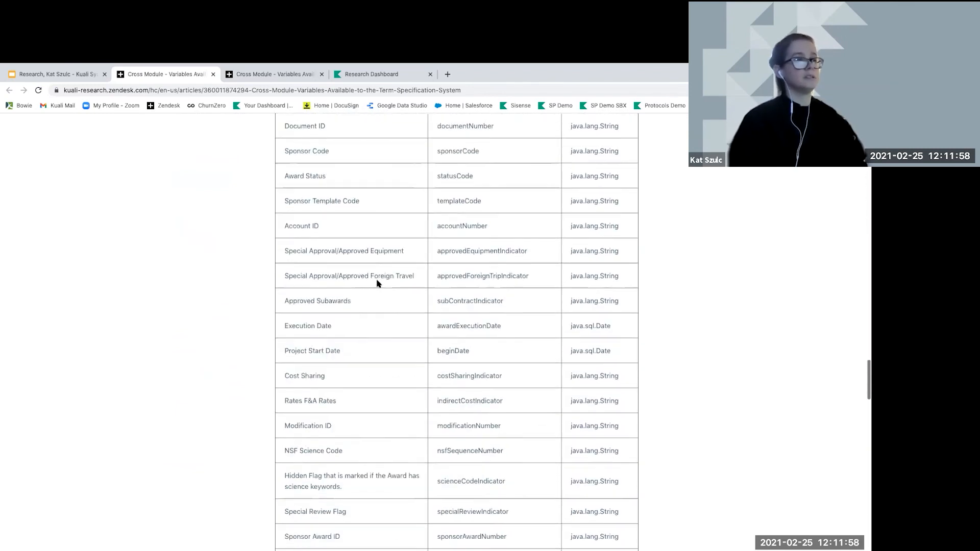
pyautogui.scroll(-10, 376, 284)
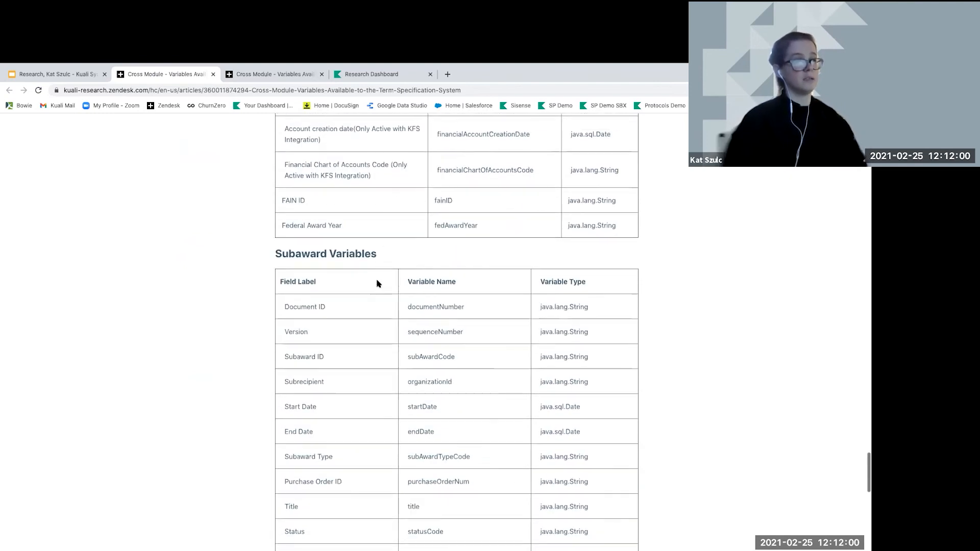
pyautogui.scroll(3, 376, 284)
pyautogui.scroll(18, 376, 284)
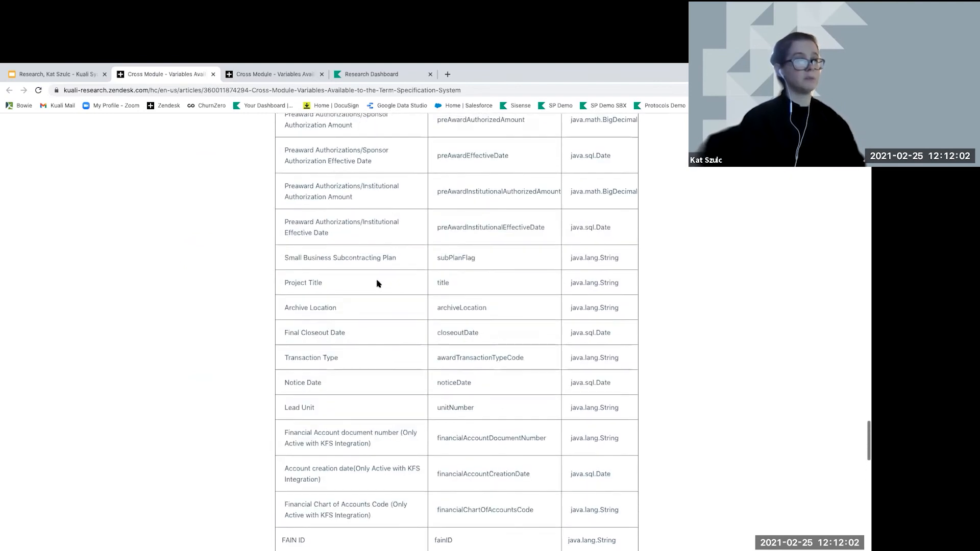
pyautogui.scroll(2, 376, 284)
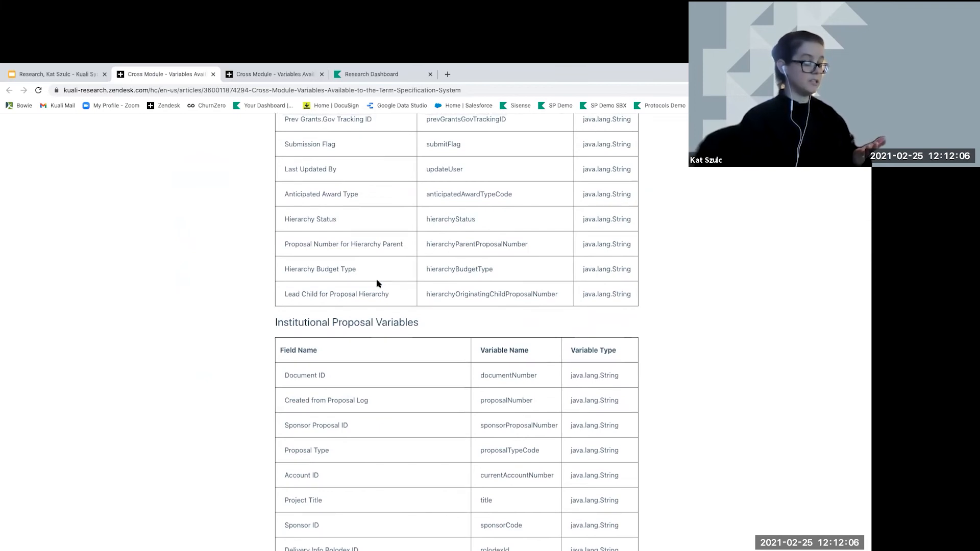
# Open Proposal #883's Sponsor & Program Information page and highlight its NSF Science Code field
pyautogui.click(367, 75)
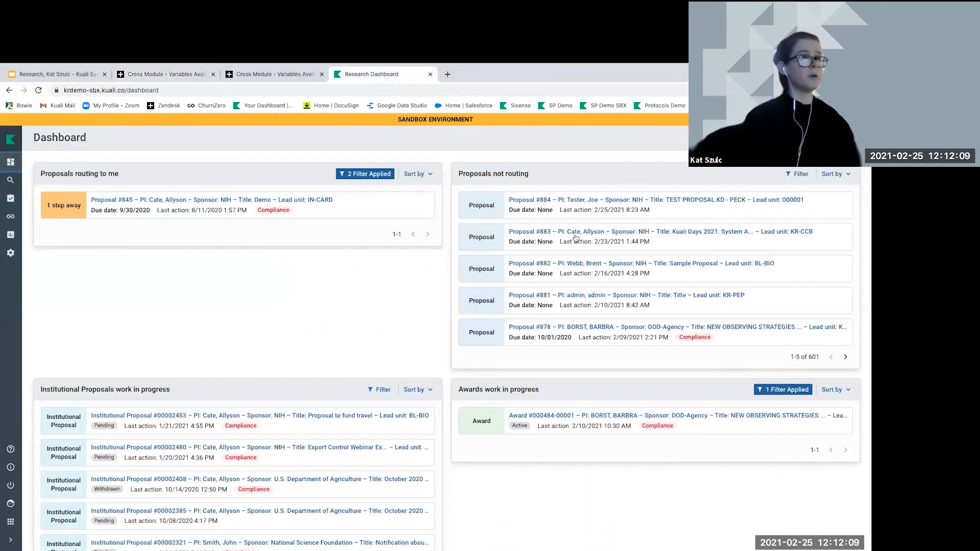
pyautogui.click(610, 232)
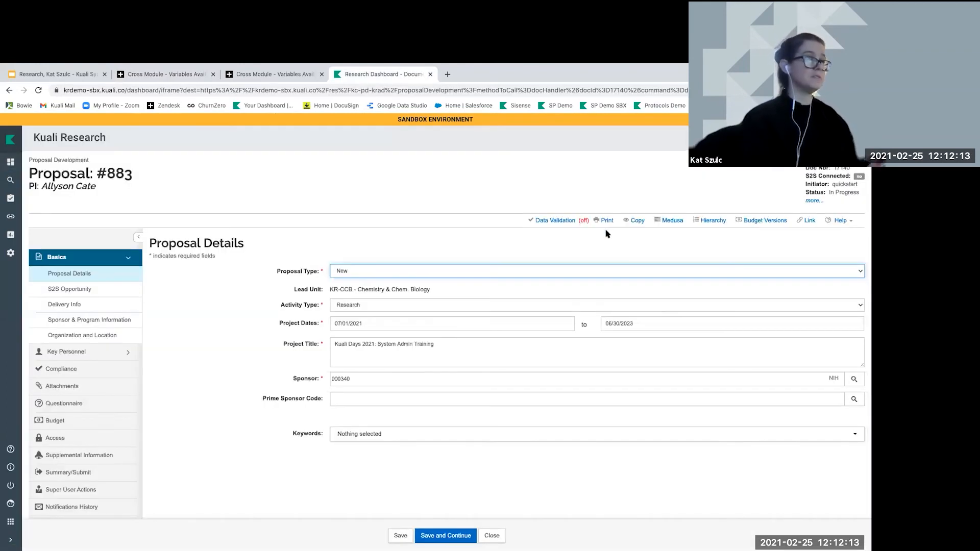
pyautogui.click(102, 320)
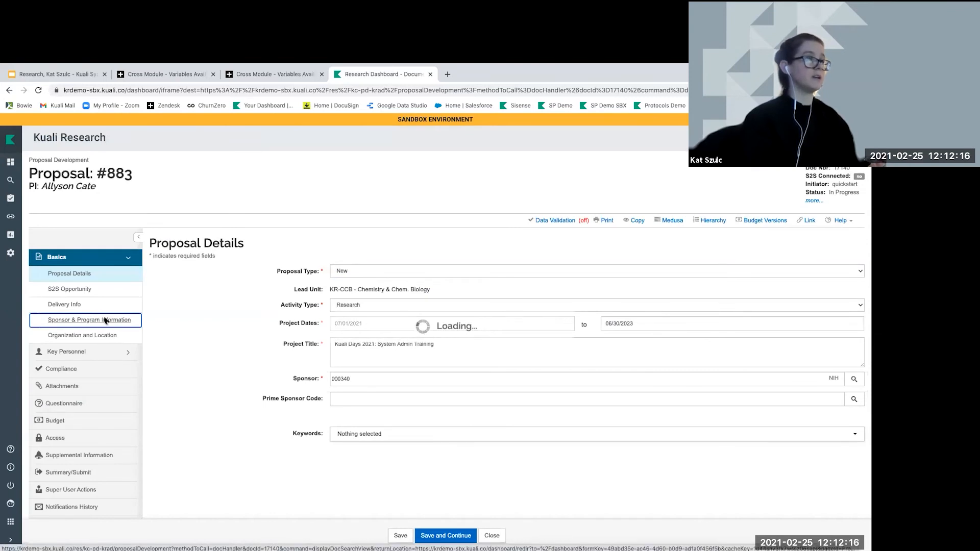
pyautogui.moveTo(267, 446); pyautogui.dragTo(324, 447)
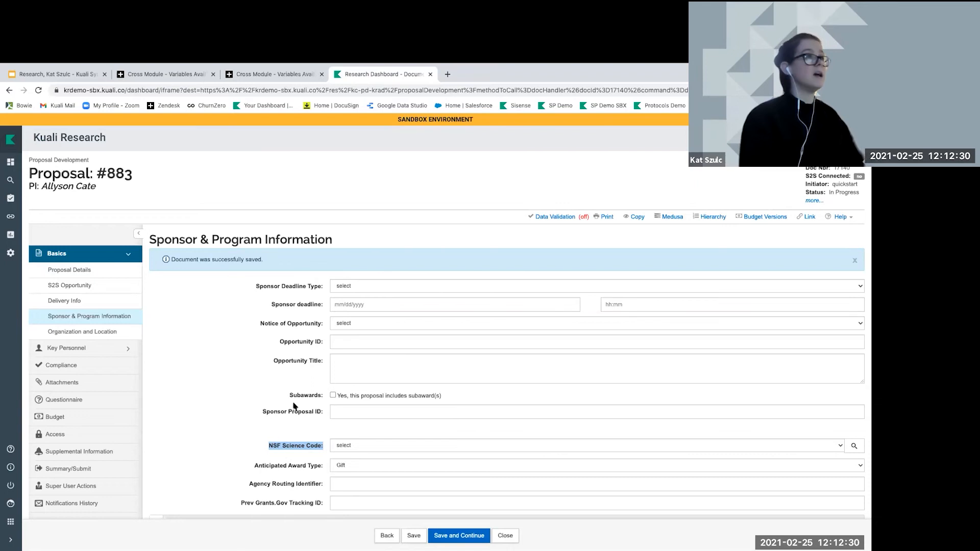
# Locate the nsfCode variable for NSF Science Code in the Variables article, then return to the slides
pyautogui.click(185, 76)
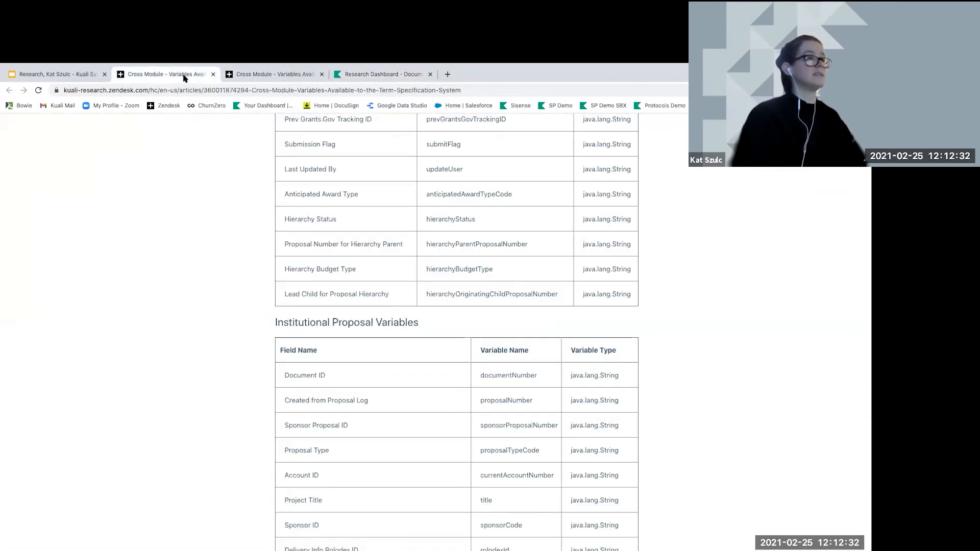
pyautogui.scroll(6, 412, 262)
pyautogui.scroll(13, 412, 263)
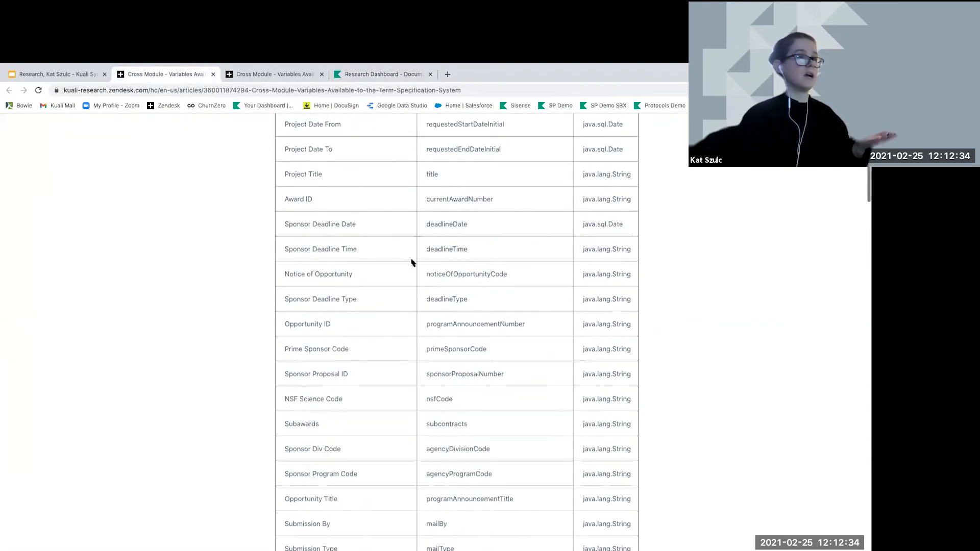
pyautogui.scroll(-2, 403, 292)
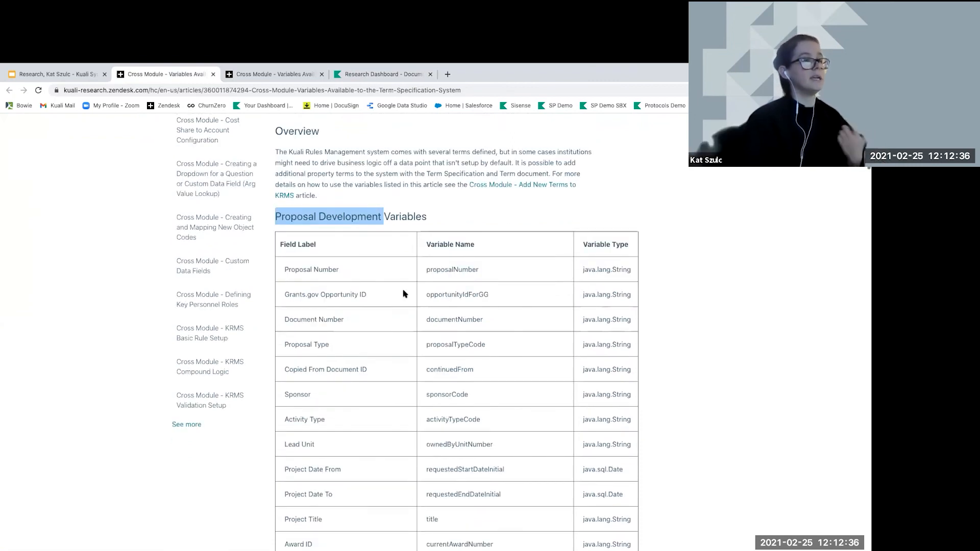
pyautogui.scroll(-3, 403, 293)
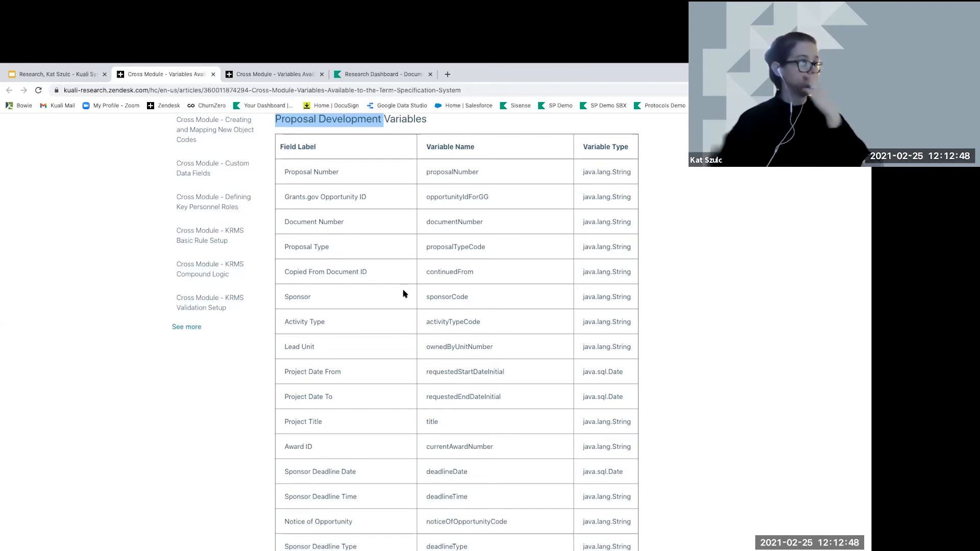
pyautogui.scroll(-3, 403, 293)
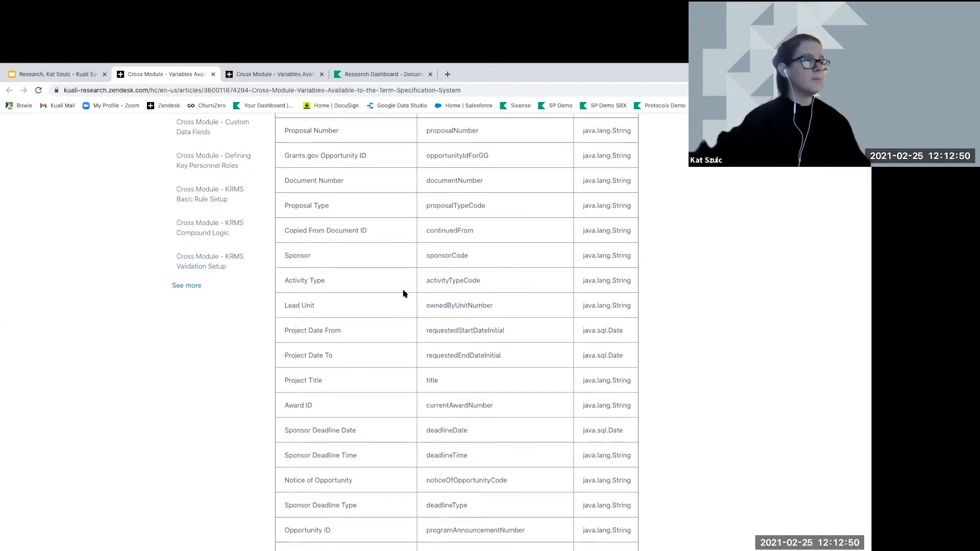
pyautogui.scroll(-3, 403, 293)
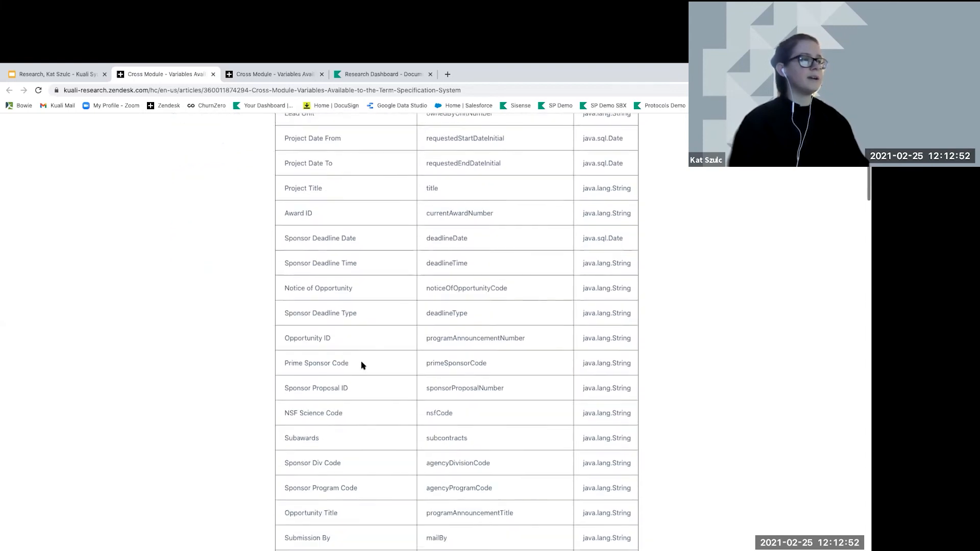
pyautogui.moveTo(284, 388); pyautogui.dragTo(594, 392)
pyautogui.click(451, 389)
pyautogui.scroll(1, 452, 391)
pyautogui.moveTo(453, 390); pyautogui.dragTo(436, 390)
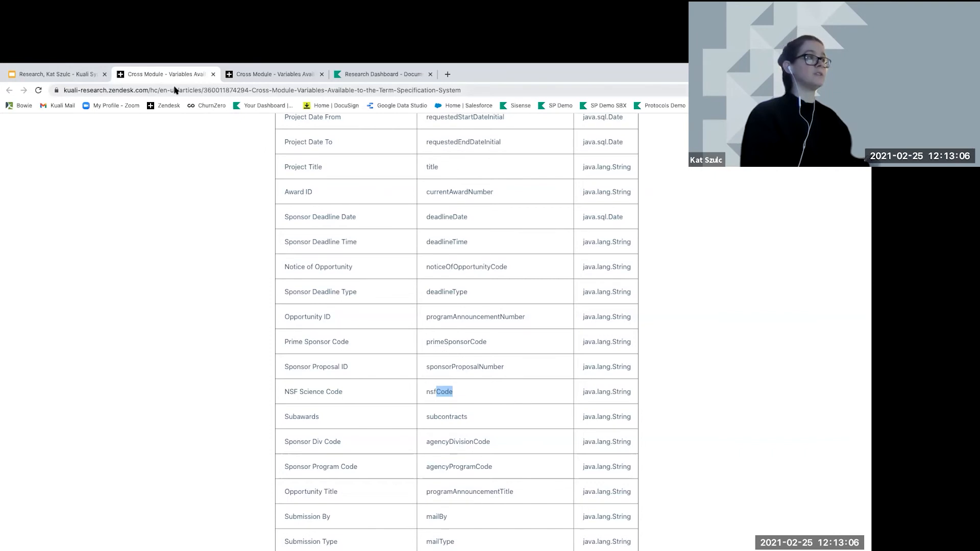
pyautogui.click(49, 74)
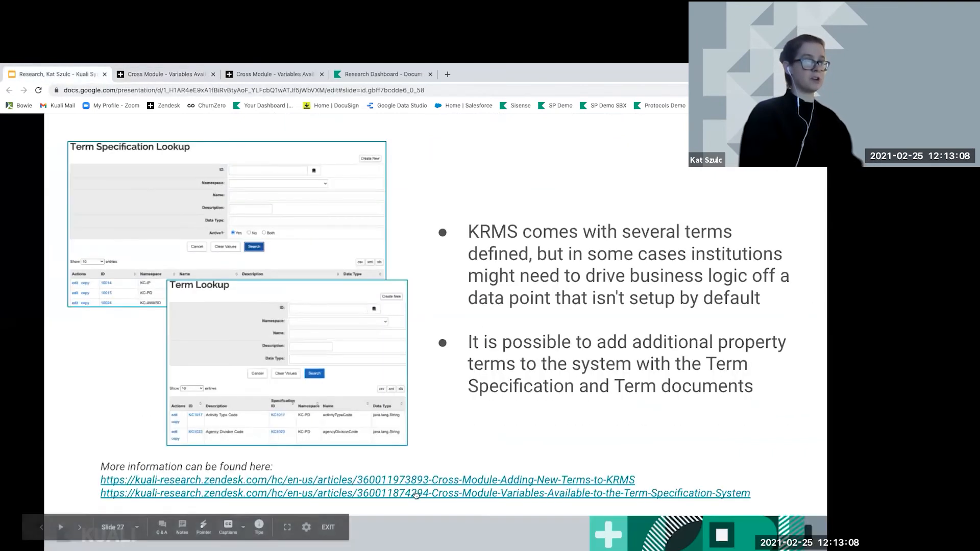
# Open the 'Cross Module - Adding New Terms to KRMS' support article from the slide's link
pyautogui.click(413, 481)
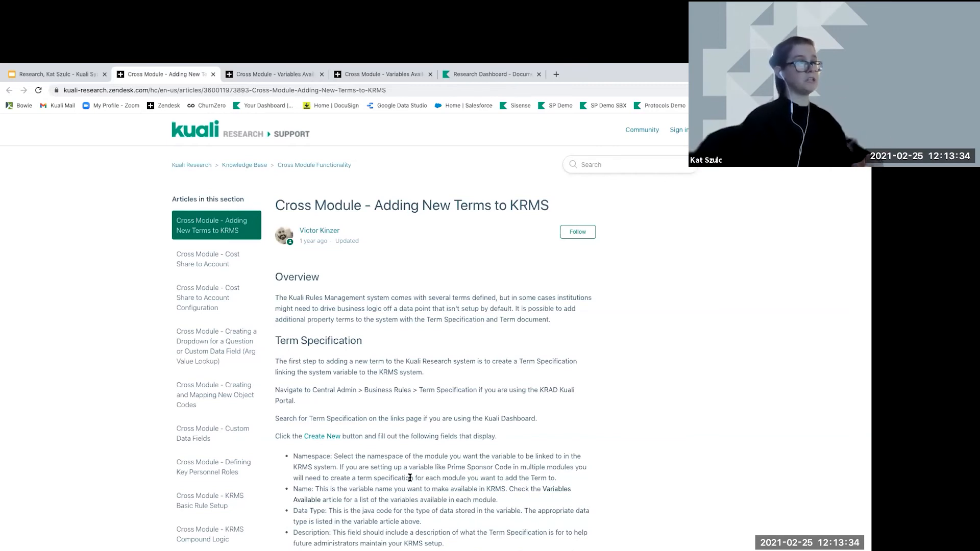
# Recheck nsfCode in the Variables Available article, then return to Proposal #883
pyautogui.click(281, 76)
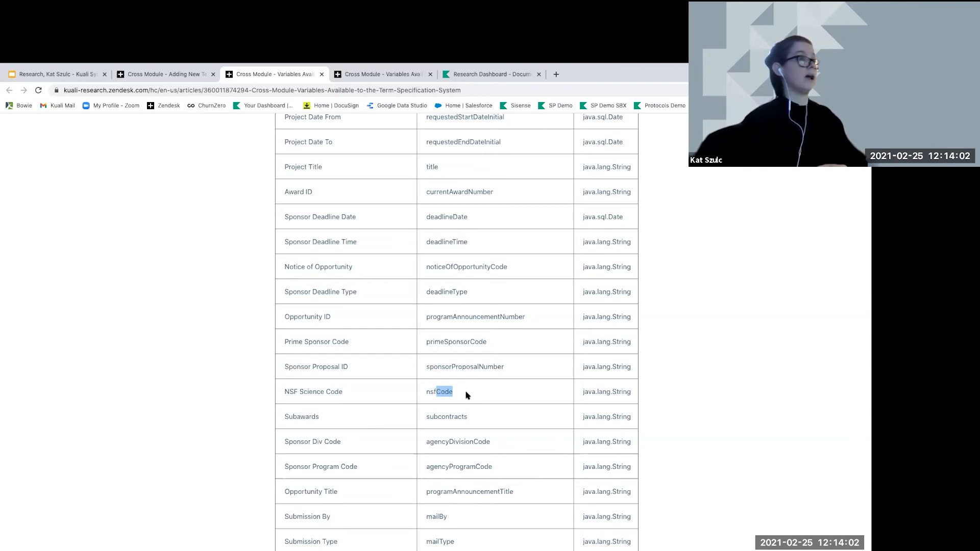
pyautogui.click(470, 78)
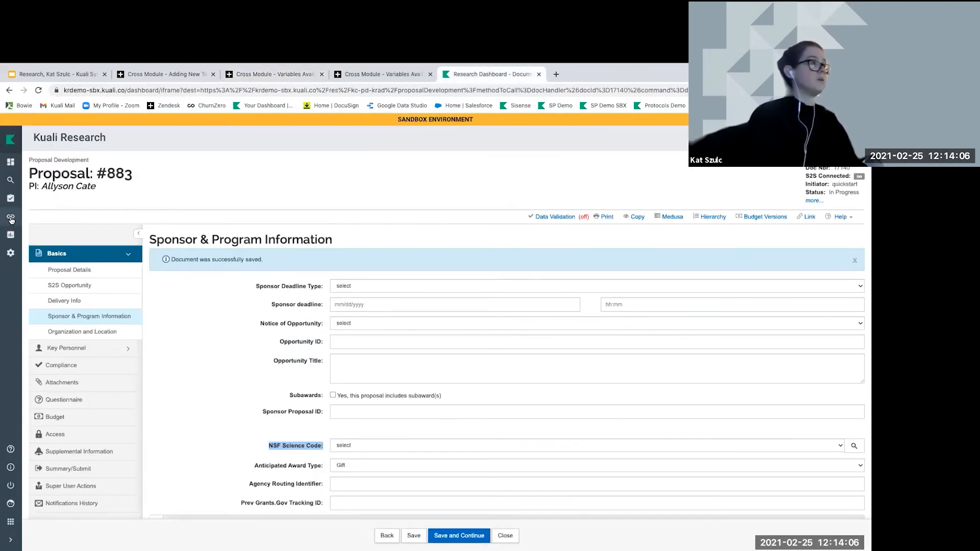
# Open the Term Specification lookup from the Kuali links list
pyautogui.click(10, 218)
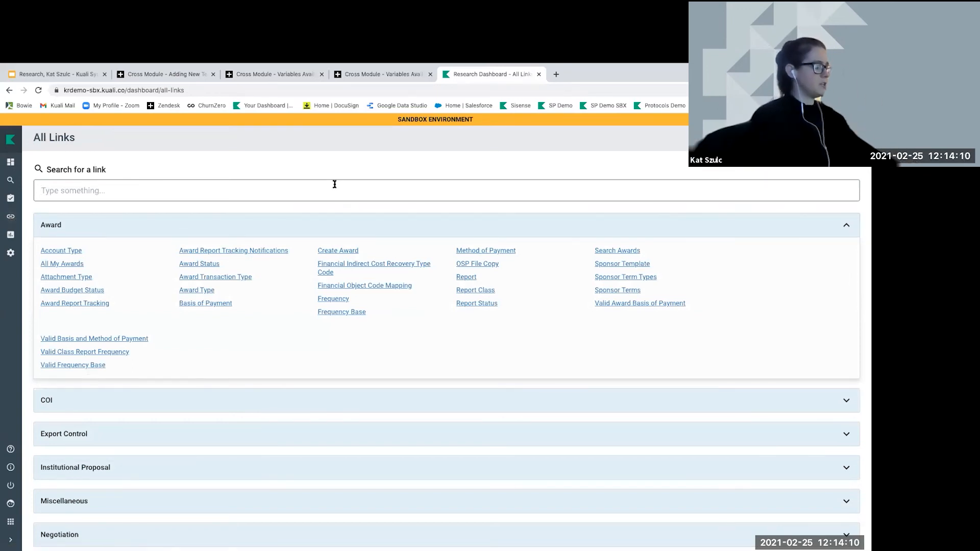
pyautogui.write('Term')
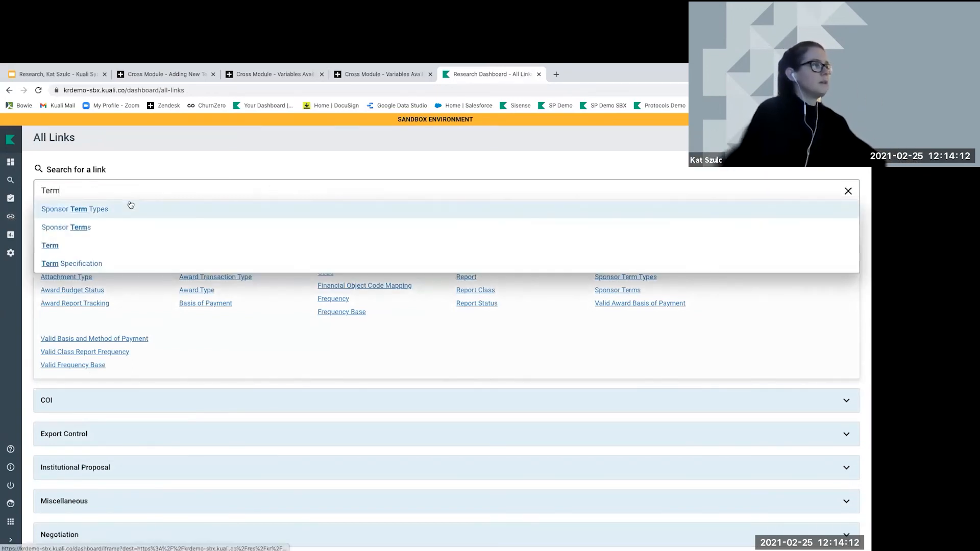
pyautogui.click(73, 268)
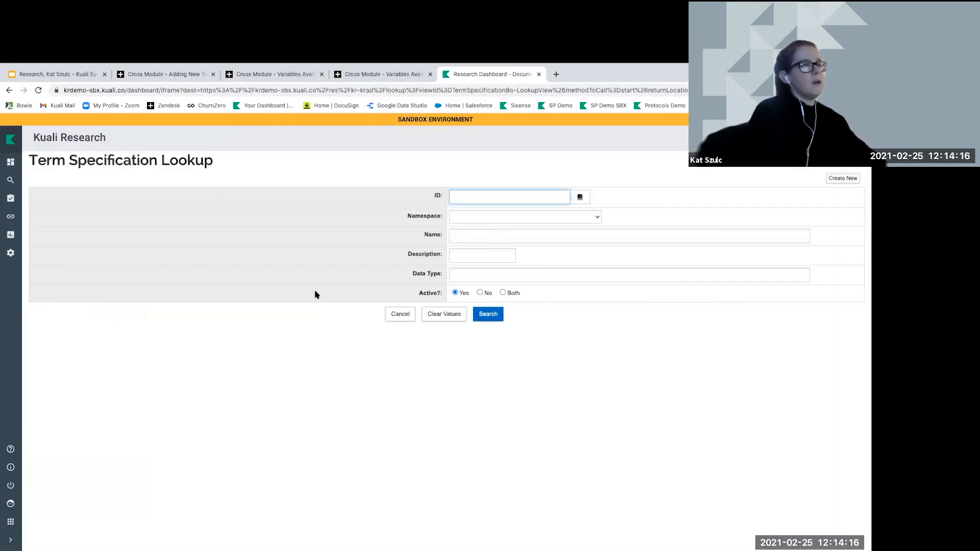
pyautogui.click(478, 235)
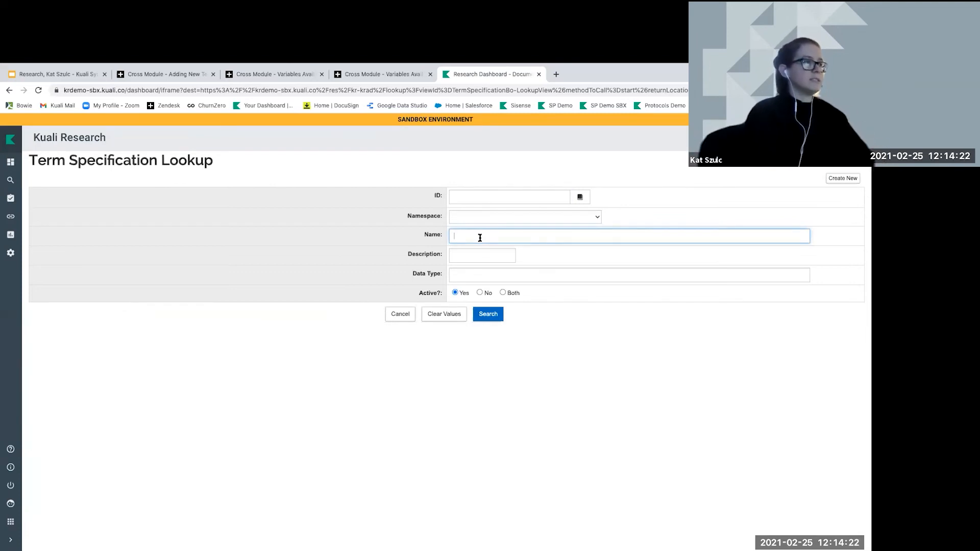
# Search term specifications for nsfCode, find no match, and start a new term specification
pyautogui.click(176, 74)
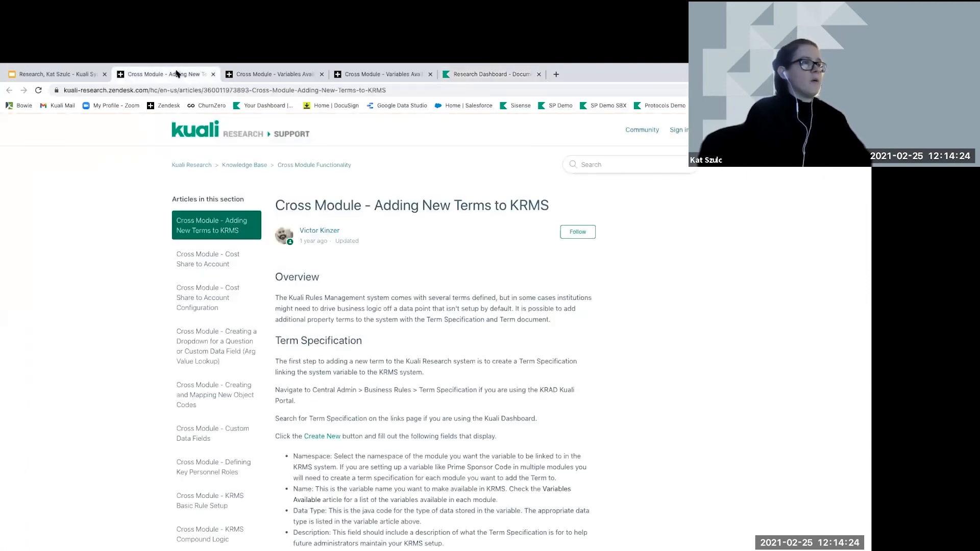
pyautogui.click(260, 74)
pyautogui.moveTo(427, 391); pyautogui.dragTo(451, 392)
pyautogui.hotkey('ctrl', 'c')
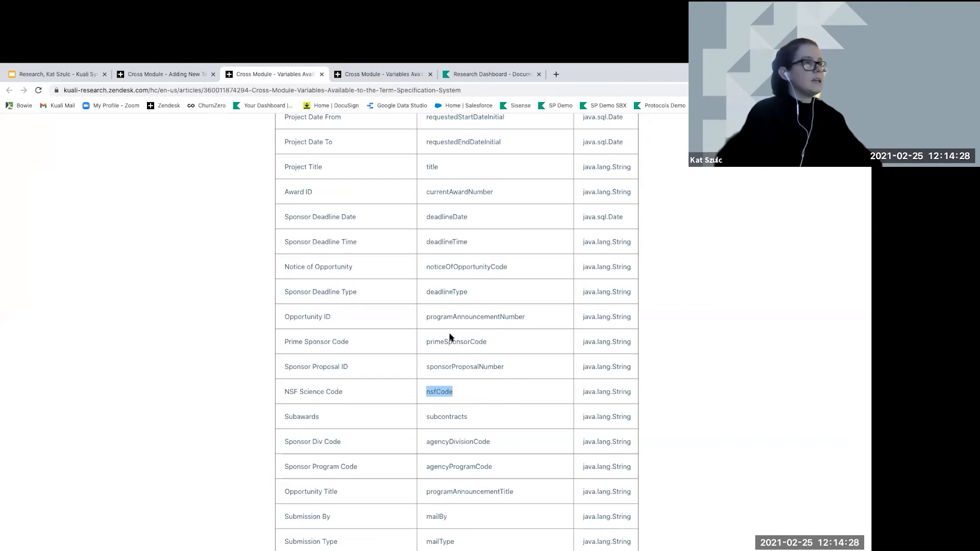
pyautogui.click(465, 77)
pyautogui.click(452, 236)
pyautogui.hotkey('ctrl', 'v')
pyautogui.click(486, 315)
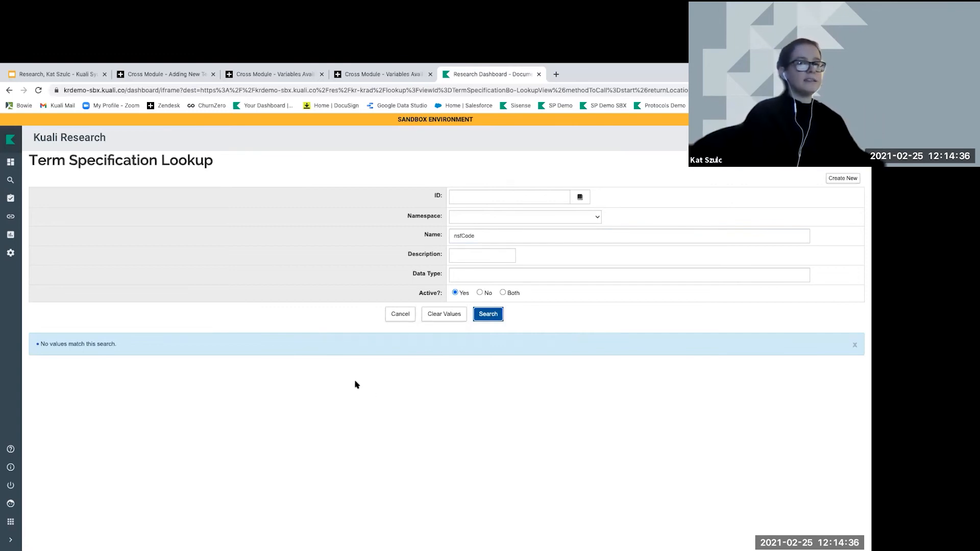
pyautogui.click(833, 180)
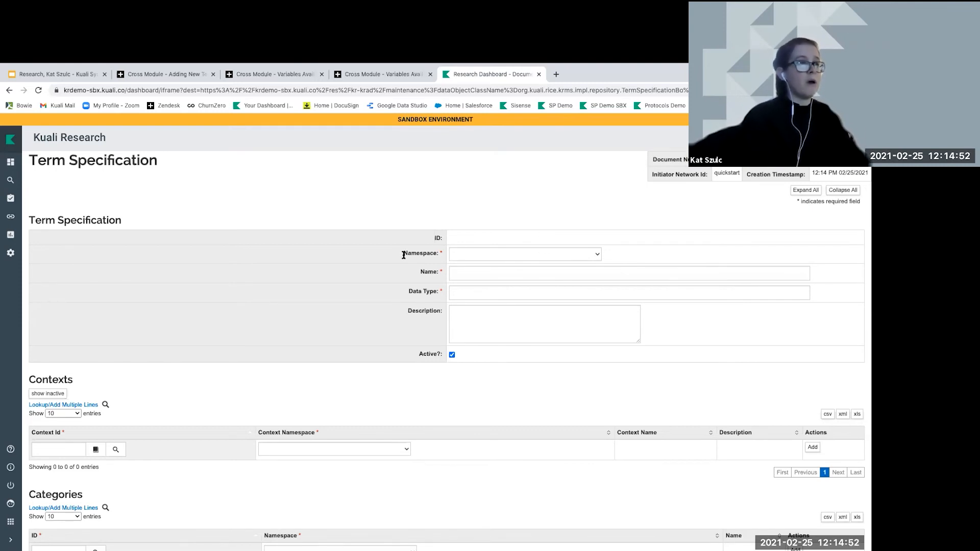
# Set the new term specification's namespace to KC-PD - Proposal Development
pyautogui.click(479, 256)
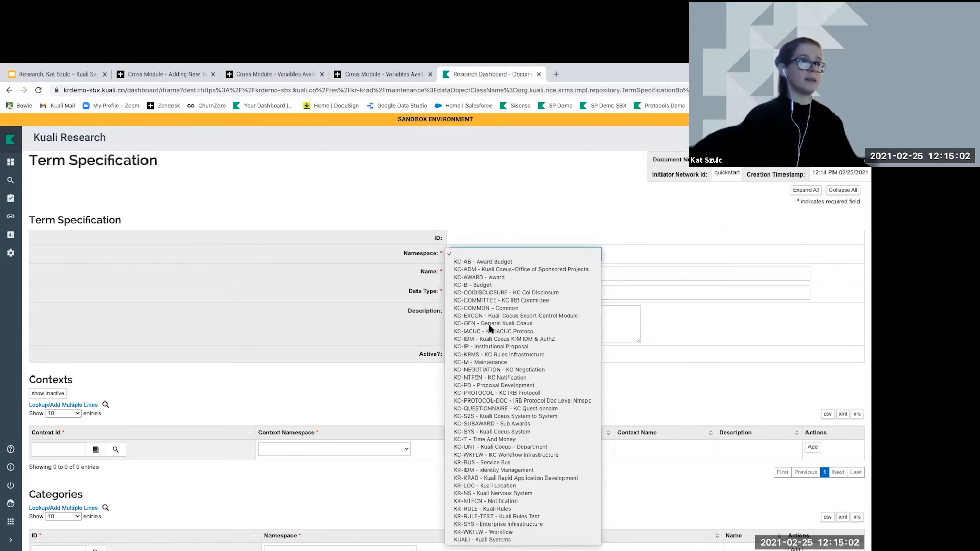
pyautogui.click(513, 386)
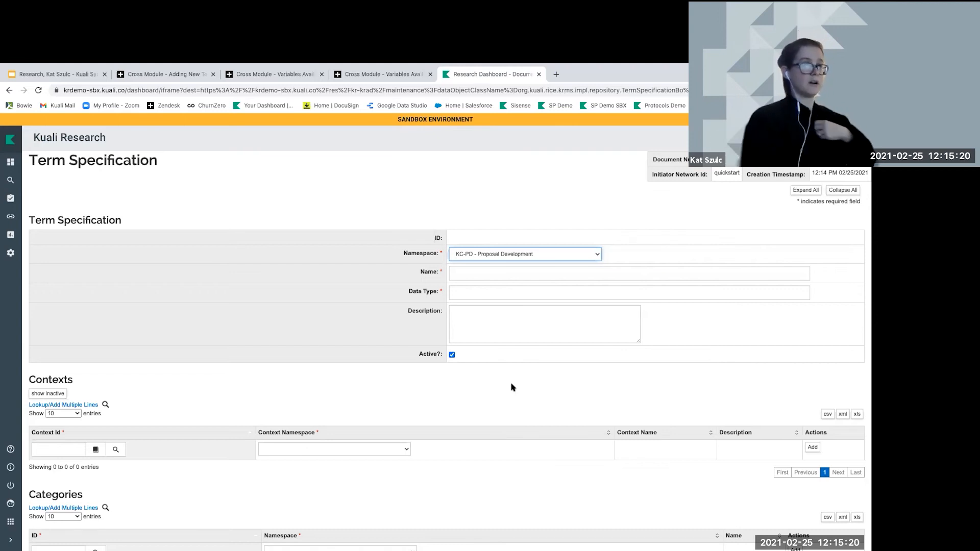
pyautogui.moveTo(420, 271); pyautogui.dragTo(441, 272)
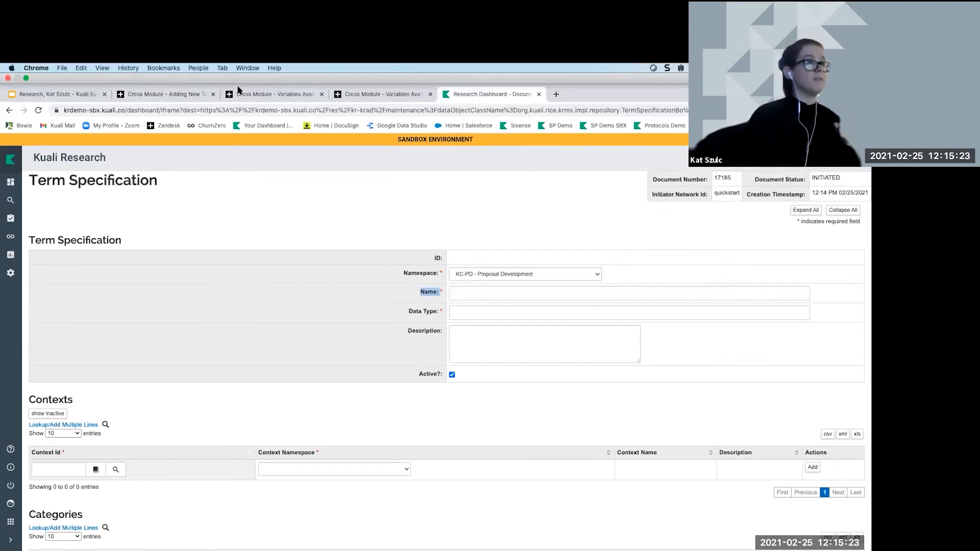
# Go back to the Variables Available table showing nsfCode as java.lang.String
pyautogui.click(199, 94)
pyautogui.click(266, 77)
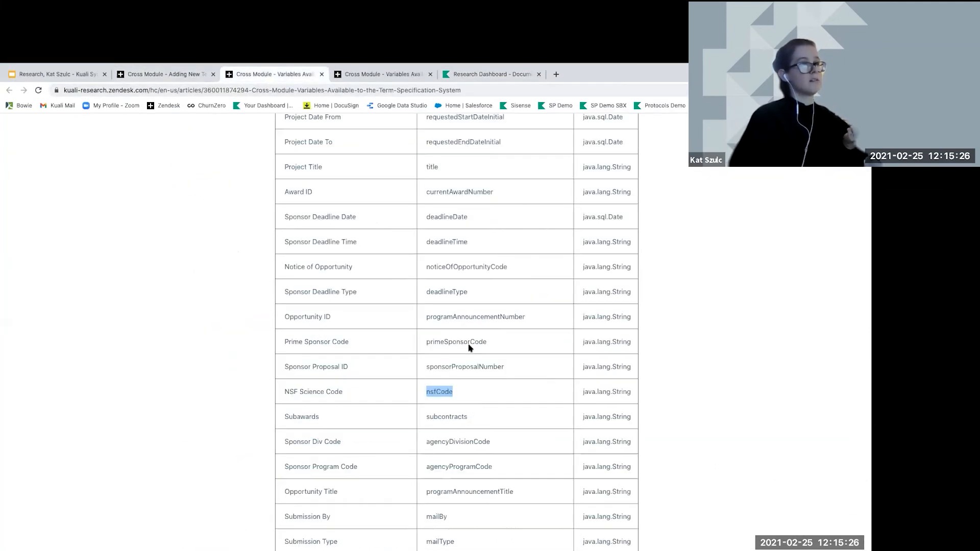
pyautogui.scroll(2, 458, 396)
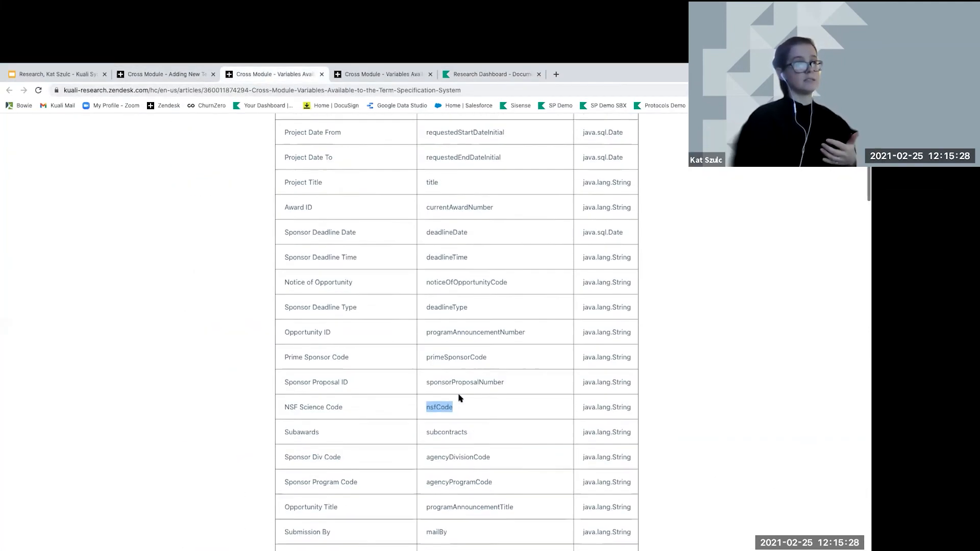
pyautogui.scroll(3, 459, 397)
pyautogui.scroll(-3, 444, 434)
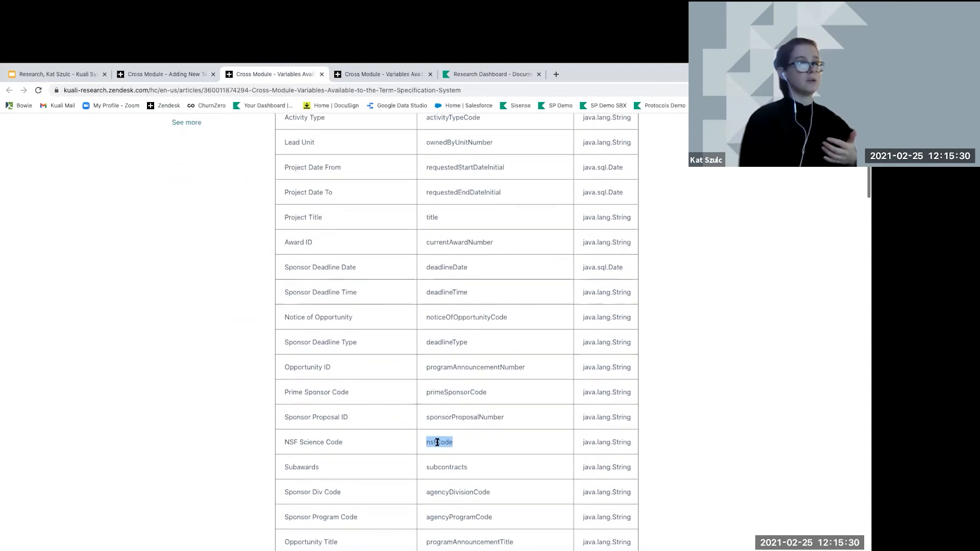
# Copy nsfCode from the variables table into the term specification's Name field
pyautogui.click(436, 443)
pyautogui.moveTo(427, 442); pyautogui.dragTo(458, 444)
pyautogui.hotkey('ctrl', 'c')
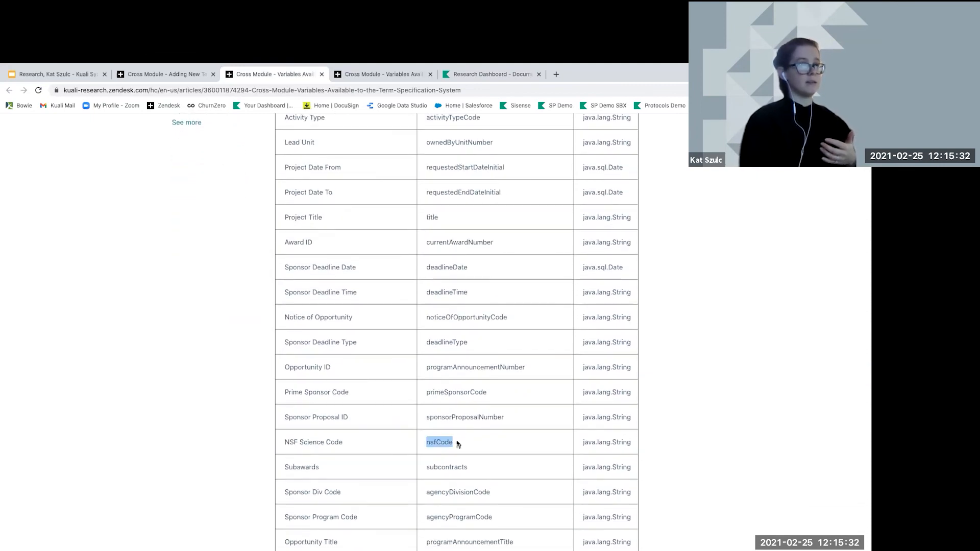
pyautogui.click(474, 74)
pyautogui.click(474, 274)
pyautogui.hotkey('ctrl', 'v')
pyautogui.click(472, 291)
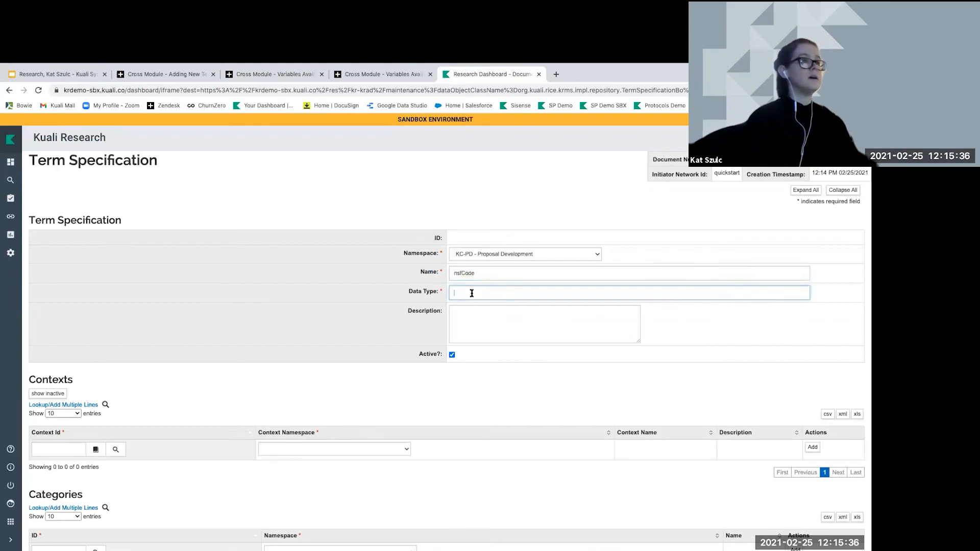
# Copy java.lang.String from the variables table into the Data Type field
pyautogui.click(267, 77)
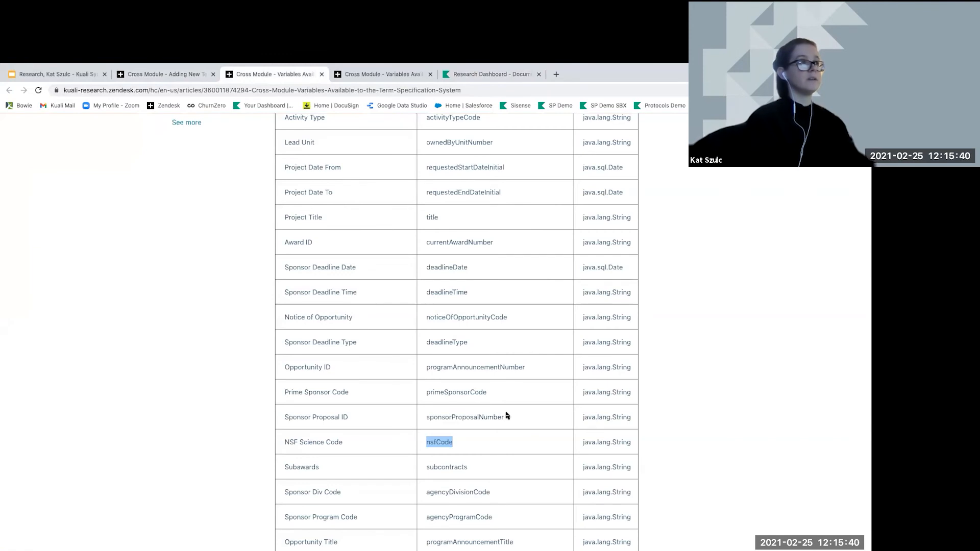
pyautogui.moveTo(583, 441); pyautogui.dragTo(631, 444)
pyautogui.hotkey('ctrl', 'c')
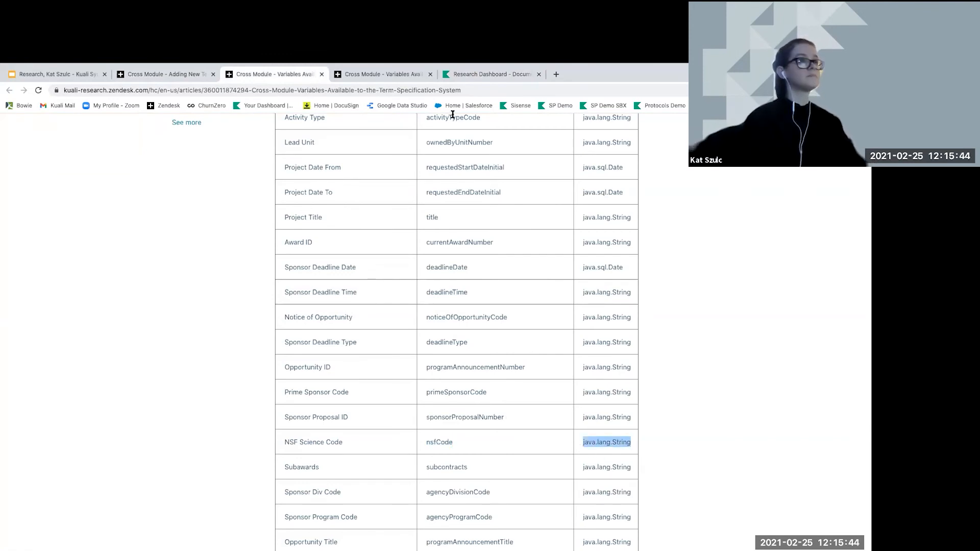
pyautogui.click(470, 75)
pyautogui.click(480, 291)
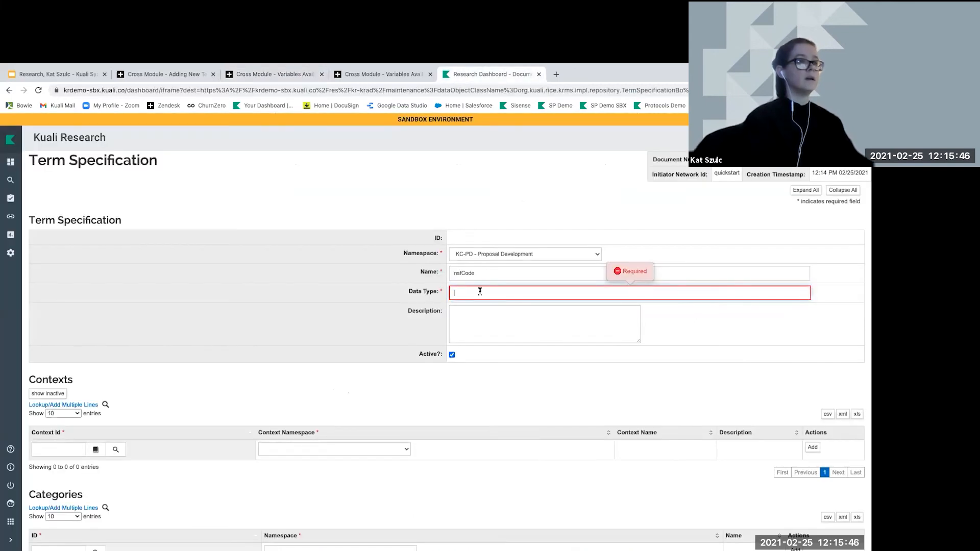
pyautogui.hotkey('ctrl', 'v')
pyautogui.click(479, 318)
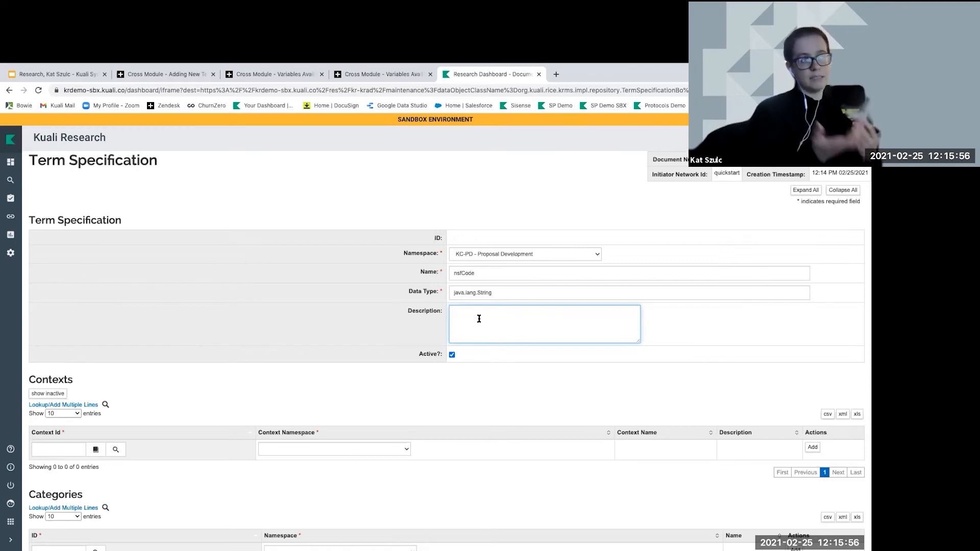
# Enter 'NSF Science Code' as the description and bring up the Context Id lookup
pyautogui.write('NSF Science Code')
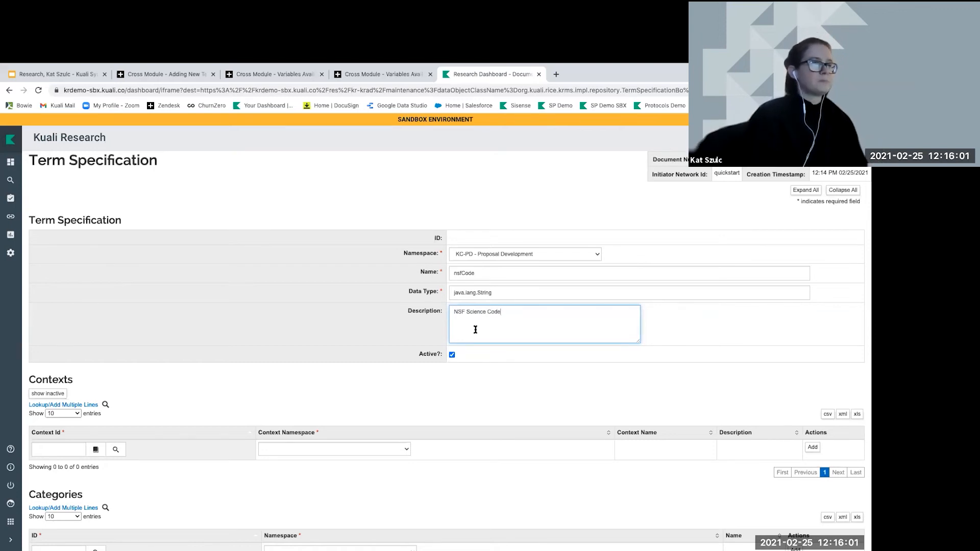
pyautogui.scroll(-2, 475, 330)
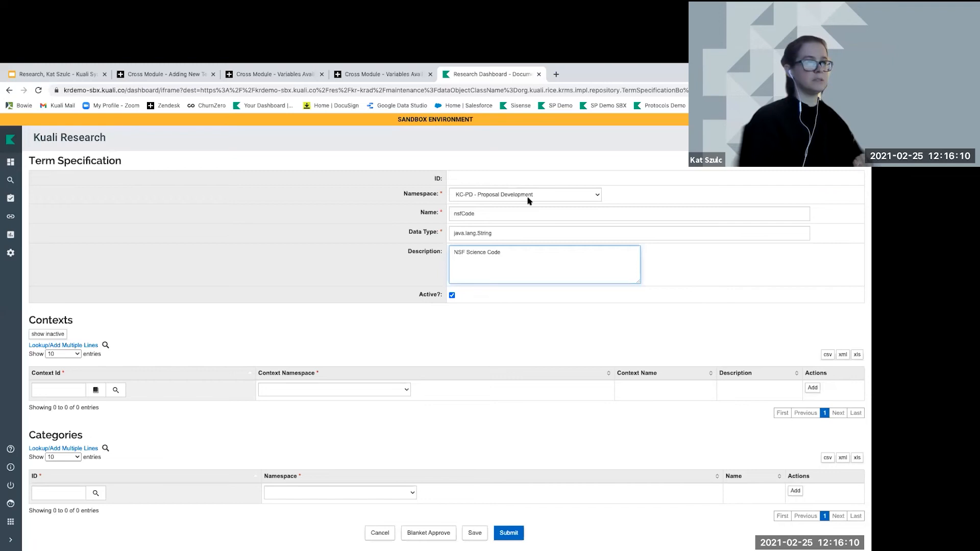
pyautogui.click(116, 390)
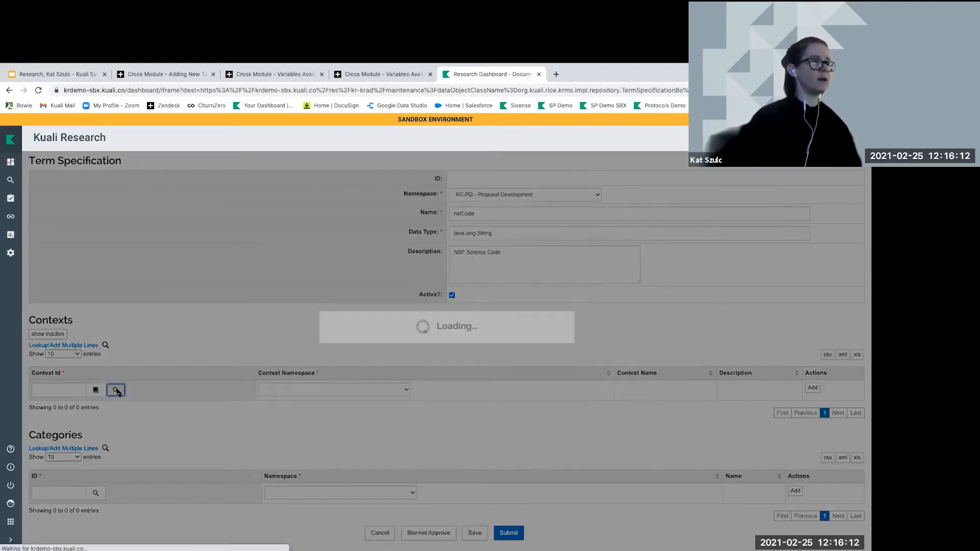
# Search contexts, select KC-PD-CONTEXT (KC Proposal Development Context), and add it to Contexts
pyautogui.click(484, 490)
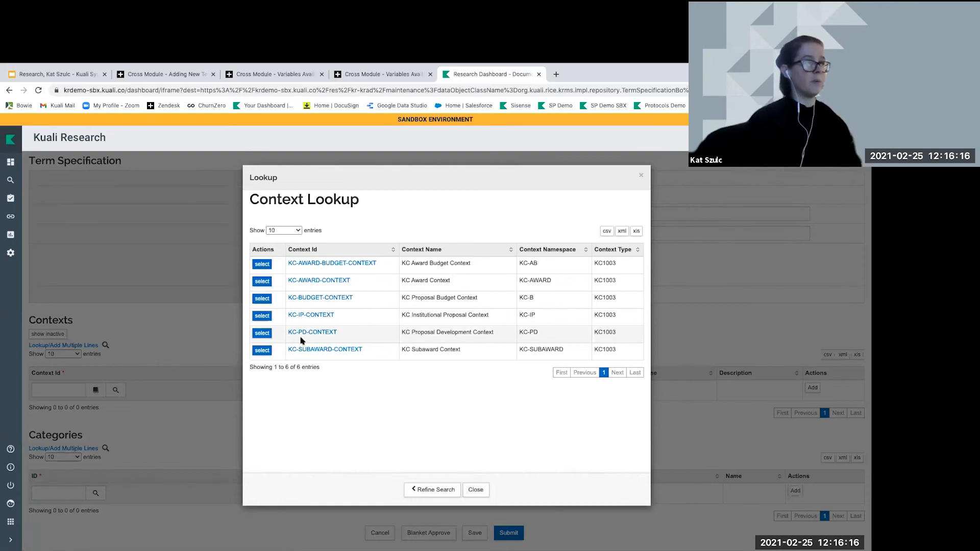
pyautogui.click(258, 332)
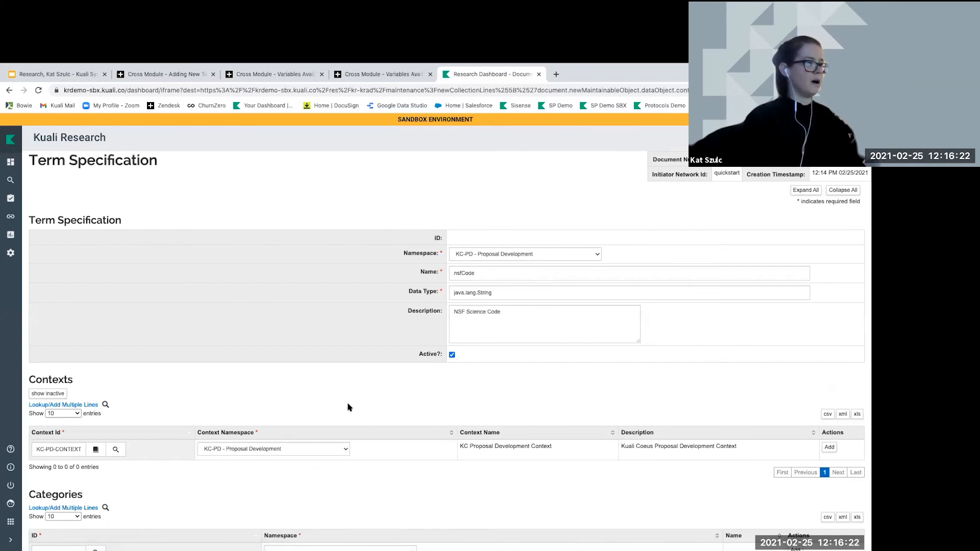
pyautogui.click(835, 443)
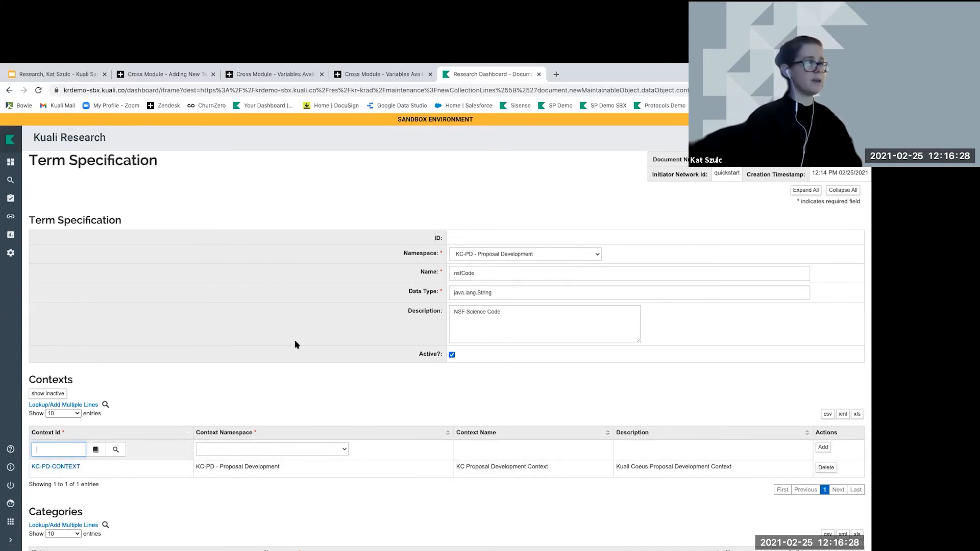
pyautogui.scroll(-2, 295, 345)
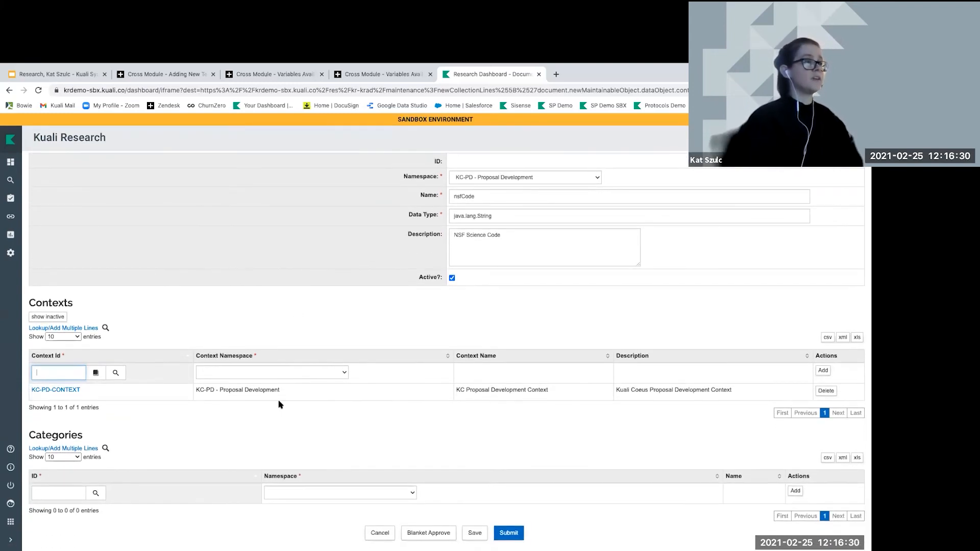
pyautogui.scroll(2, 245, 393)
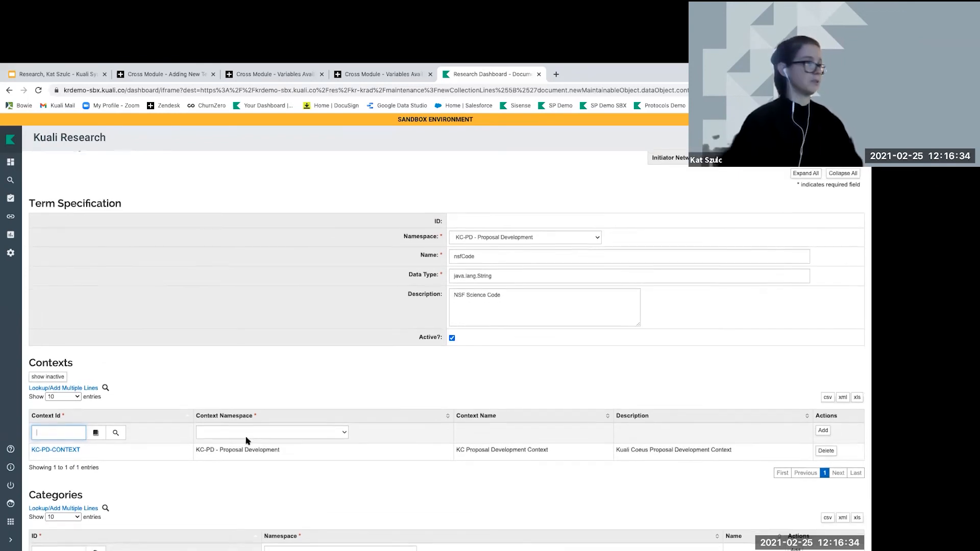
pyautogui.scroll(-2, 244, 437)
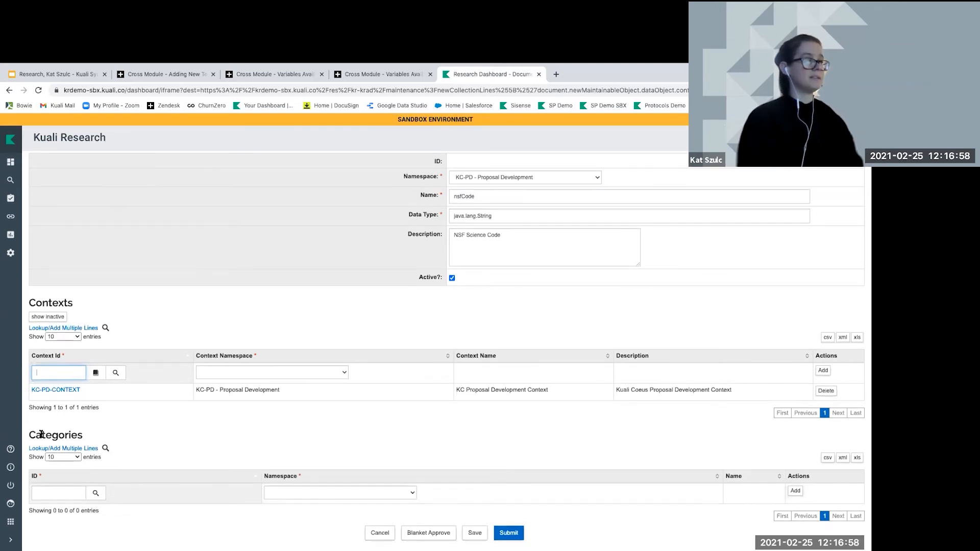
# Look up categories at 100 per page and add KC1000 (KC-PD - Proposal Development, Property)
pyautogui.click(96, 493)
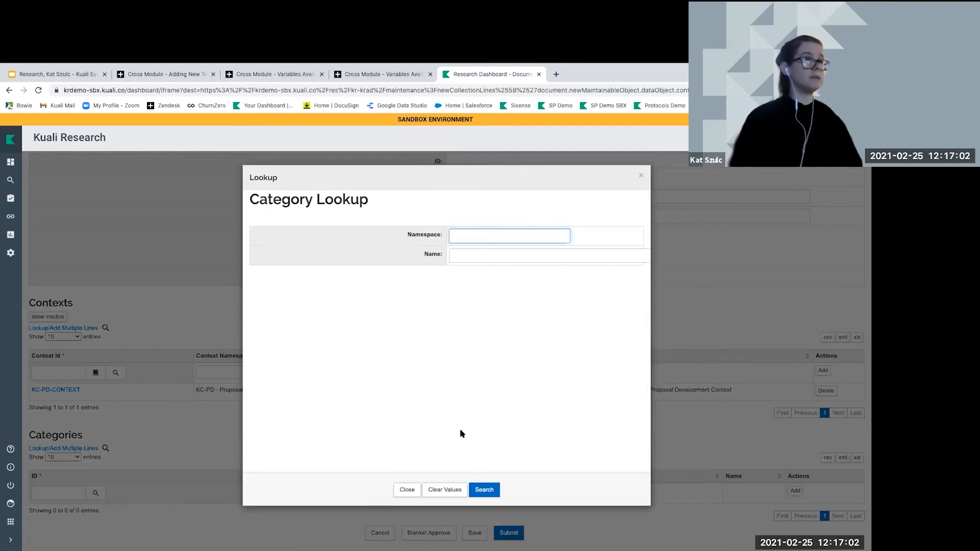
pyautogui.click(494, 490)
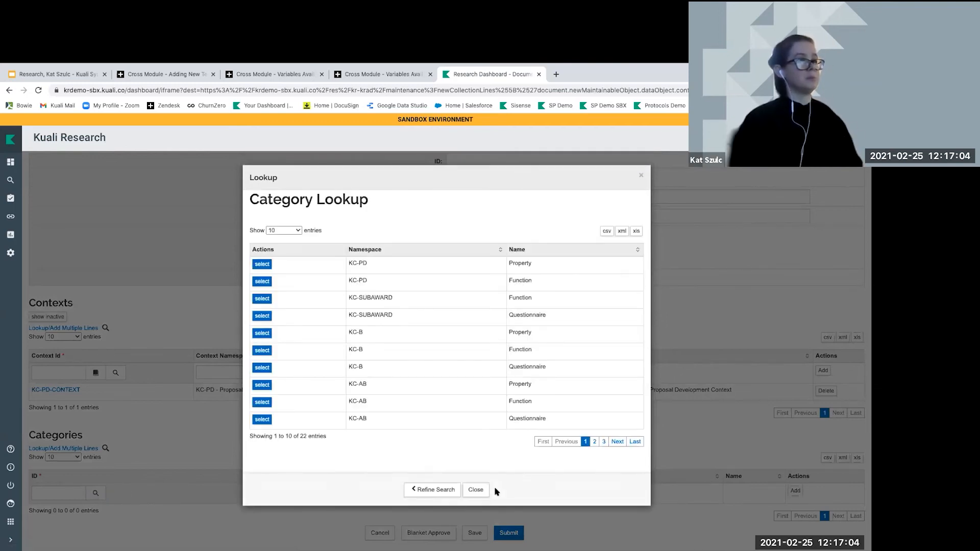
pyautogui.click(296, 230)
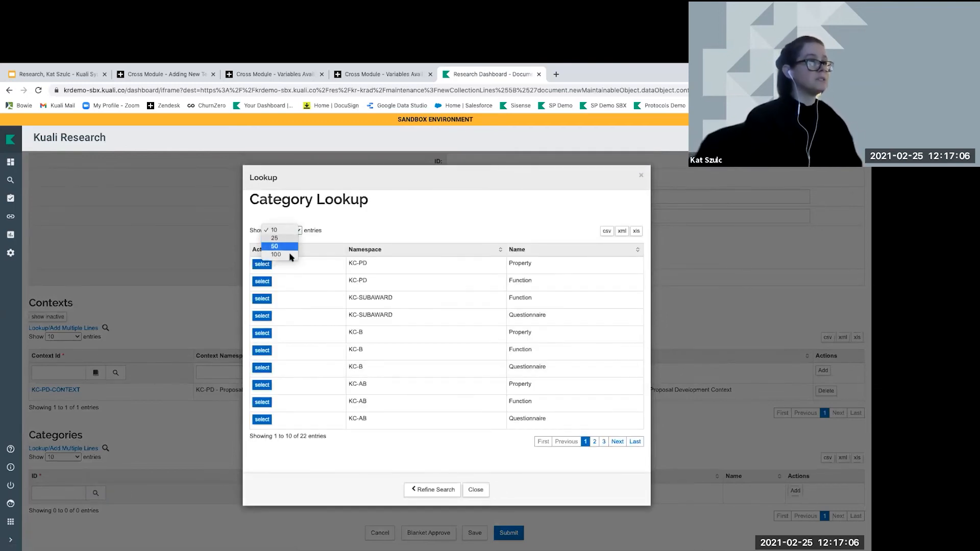
pyautogui.click(291, 255)
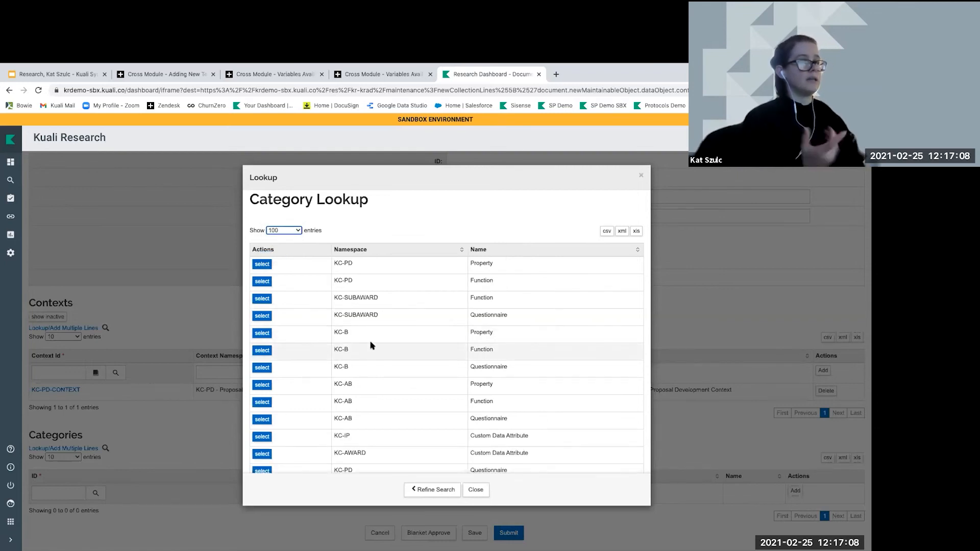
pyautogui.moveTo(497, 265); pyautogui.dragTo(432, 264)
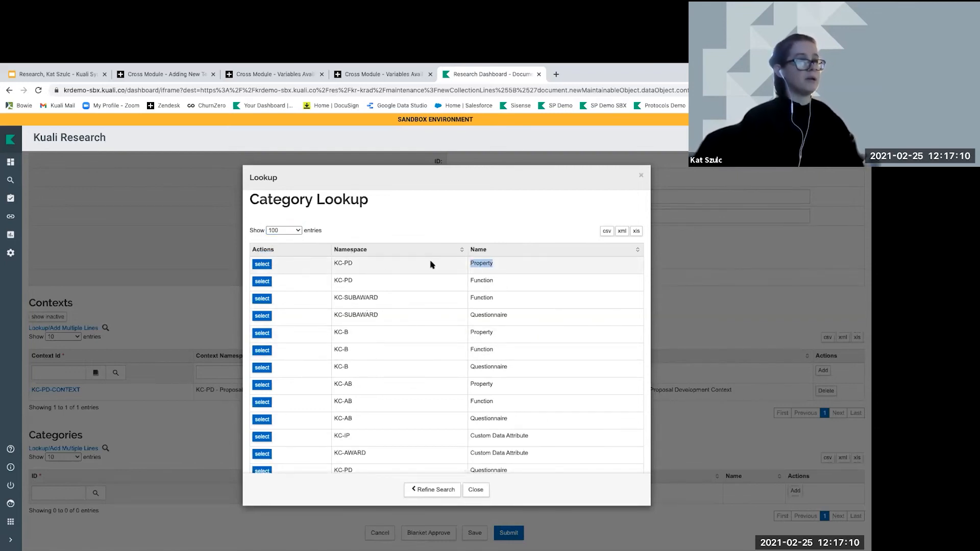
pyautogui.moveTo(365, 265); pyautogui.dragTo(336, 263)
pyautogui.scroll(-1, 336, 263)
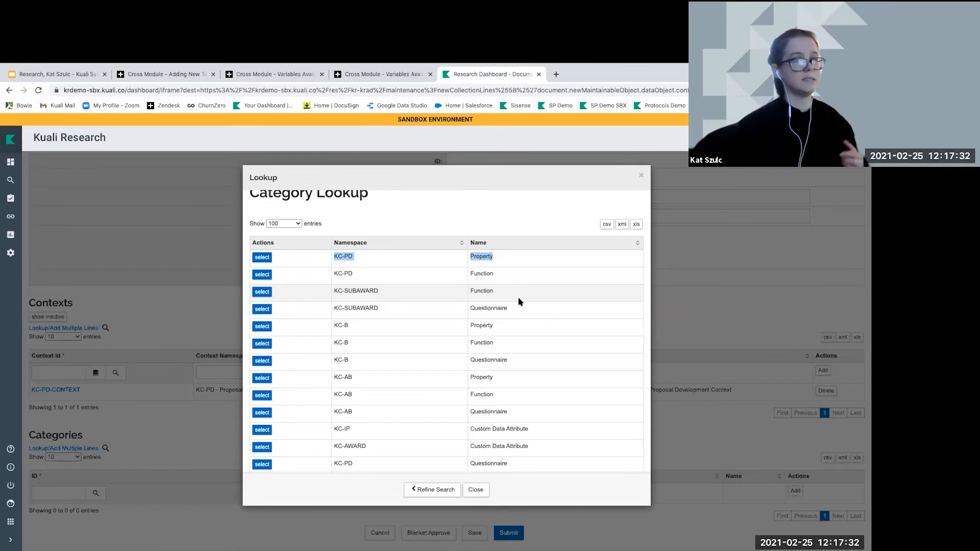
pyautogui.click(262, 258)
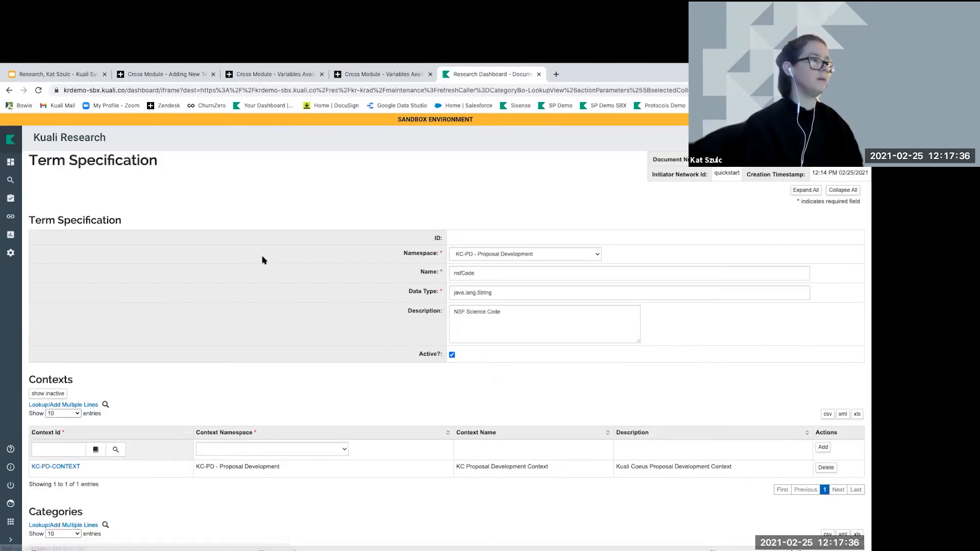
pyautogui.scroll(-2, 274, 351)
# Add the Property category (KC1000) to the nsfCode term specification, submit it, and search links for 'term'
pyautogui.click(796, 491)
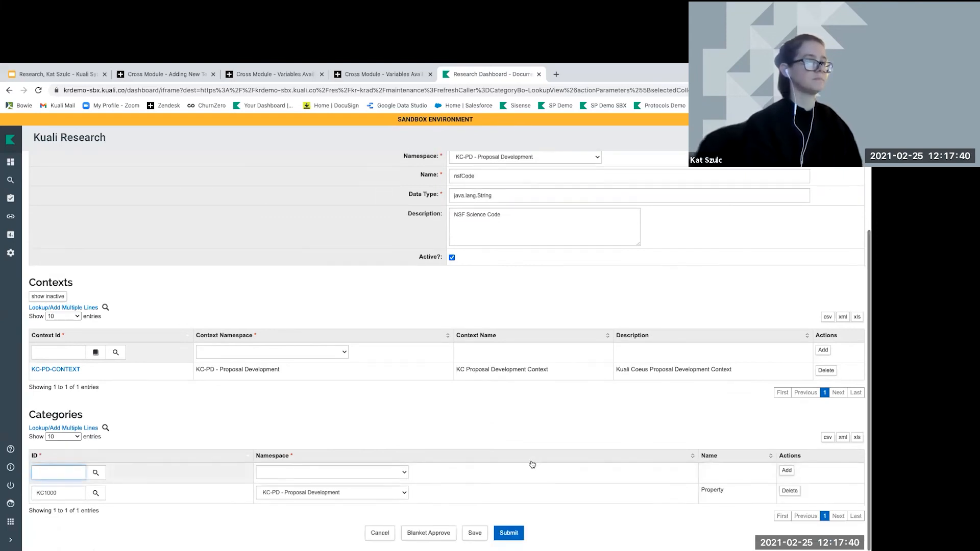
pyautogui.click(509, 533)
pyautogui.click(472, 508)
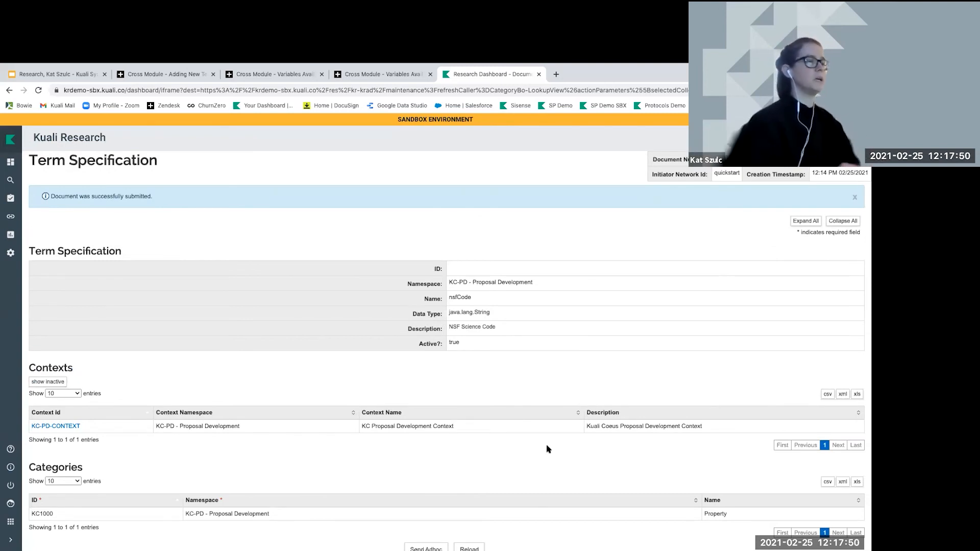
pyautogui.click(10, 216)
pyautogui.write('term')
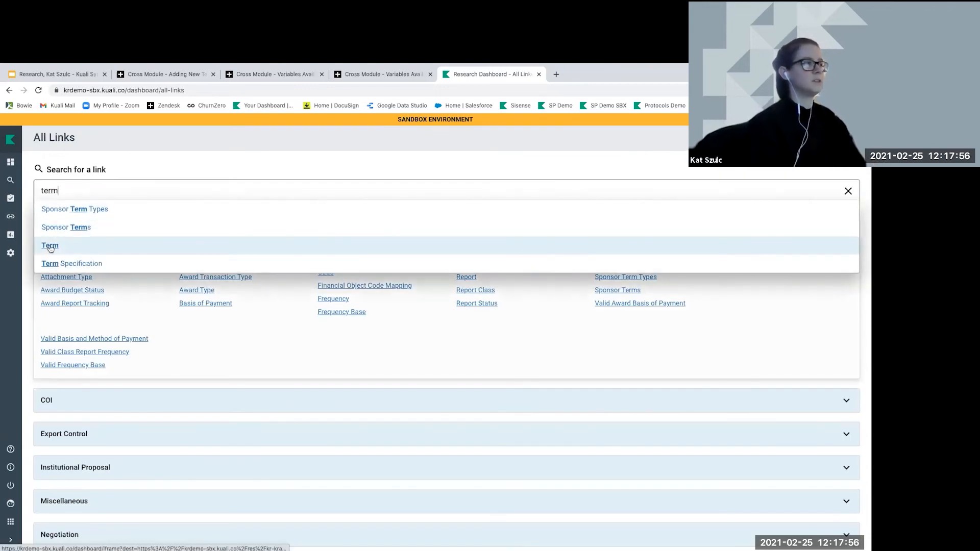
# Start a new term and pick the nsfCode specification through a *nsf* lookup search
pyautogui.click(50, 246)
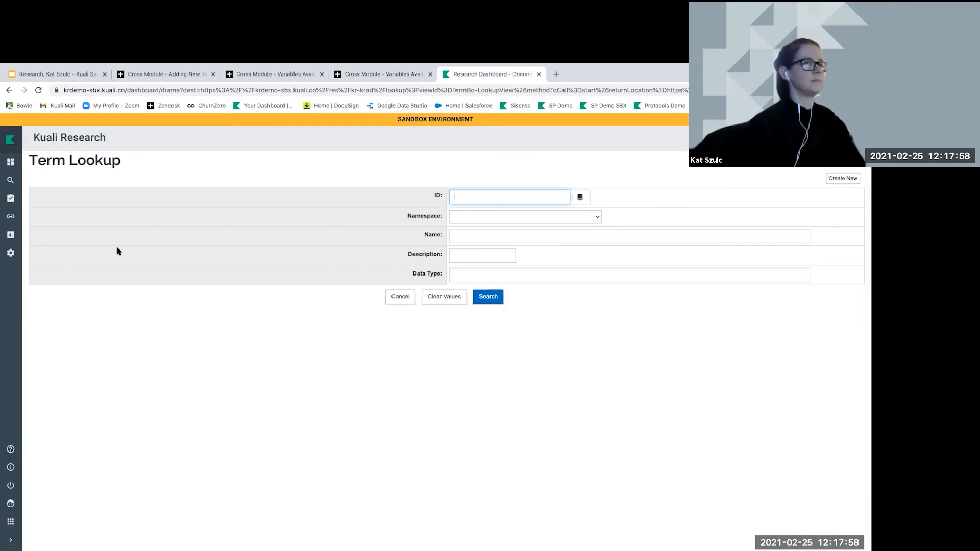
pyautogui.click(850, 179)
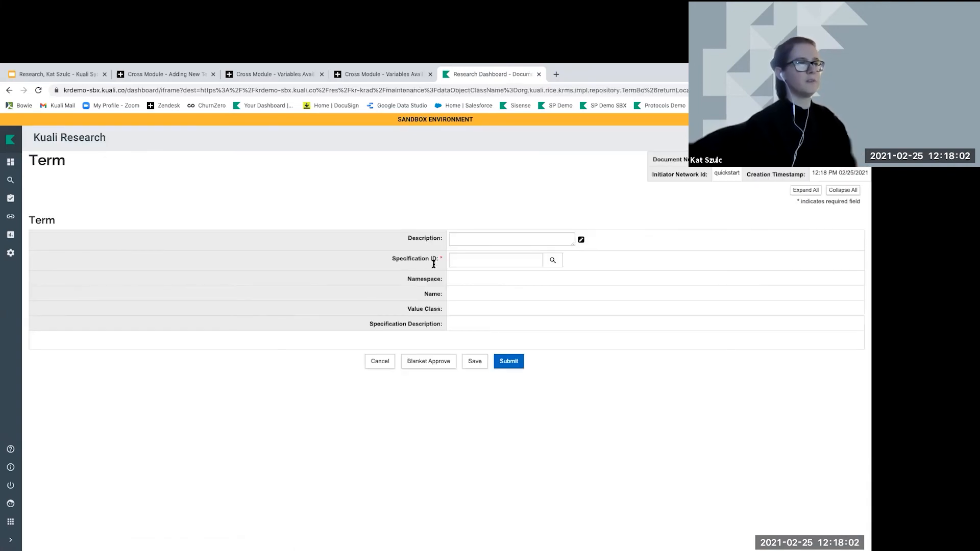
pyautogui.click(553, 261)
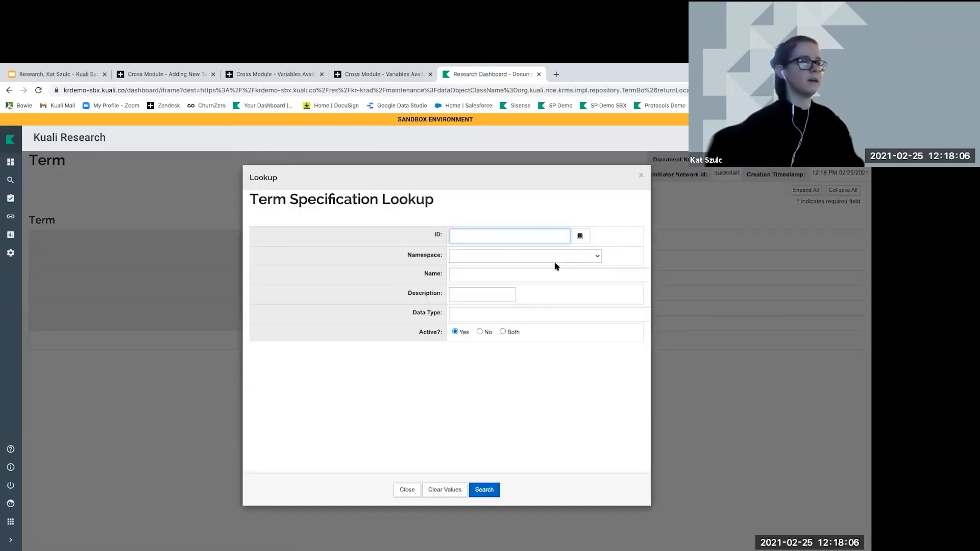
pyautogui.click(489, 279)
pyautogui.write('*')
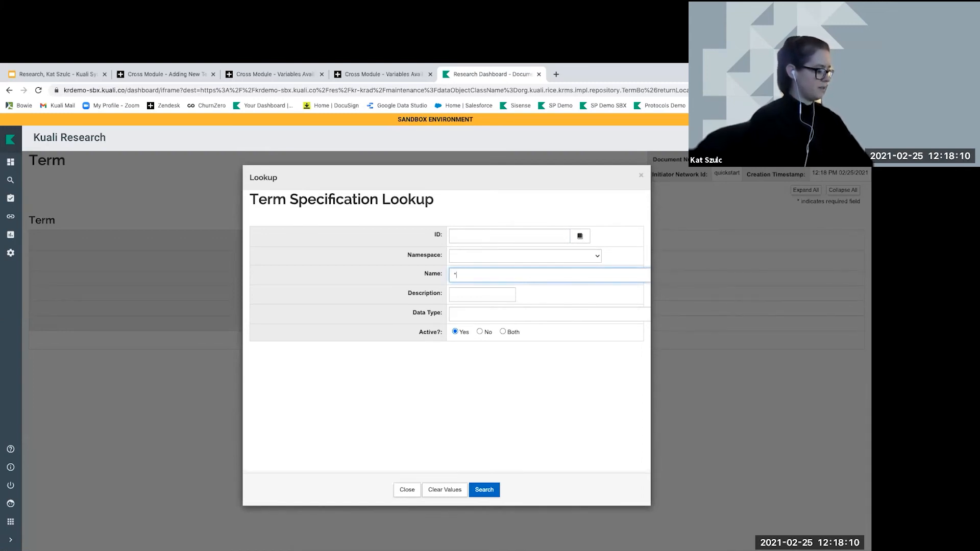
pyautogui.write('nsf*')
pyautogui.press('Return')
pyautogui.click(270, 295)
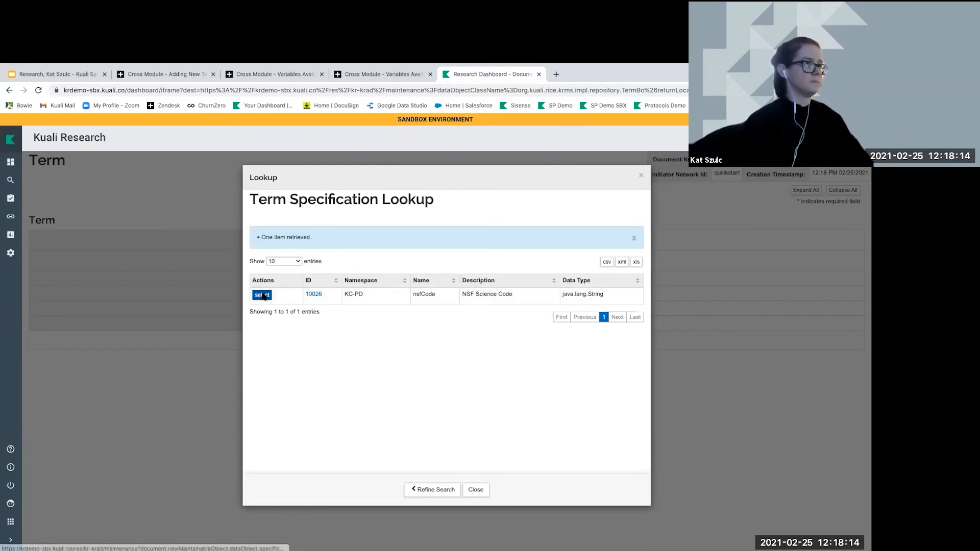
# Give the term the description 'NSF Science Code', submit it, and reload the document
pyautogui.click(482, 238)
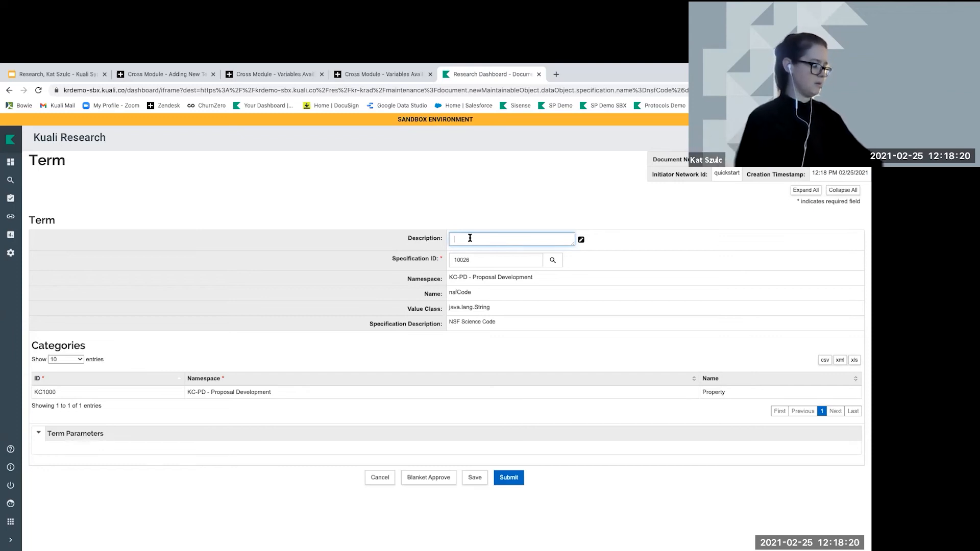
pyautogui.write('NSF Science Code')
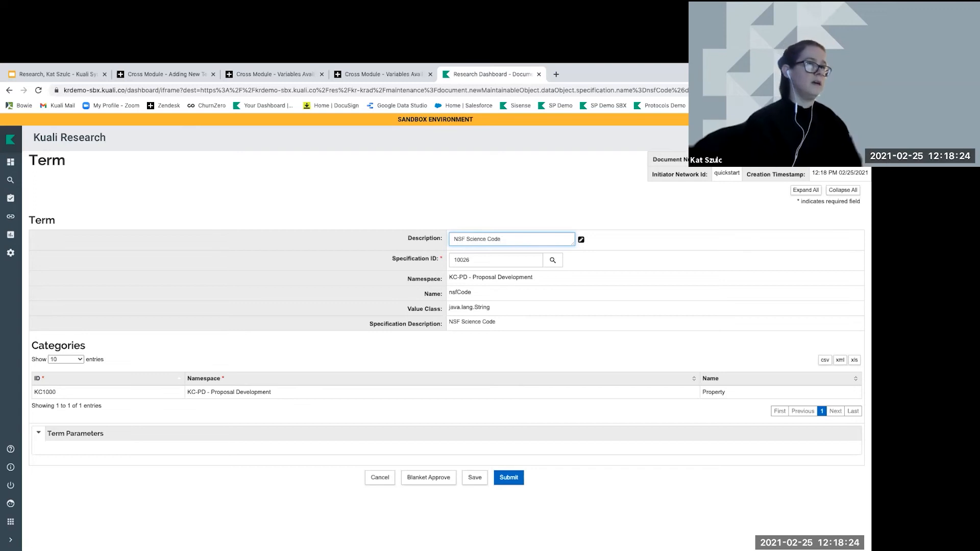
pyautogui.click(508, 477)
pyautogui.click(463, 505)
pyautogui.click(468, 496)
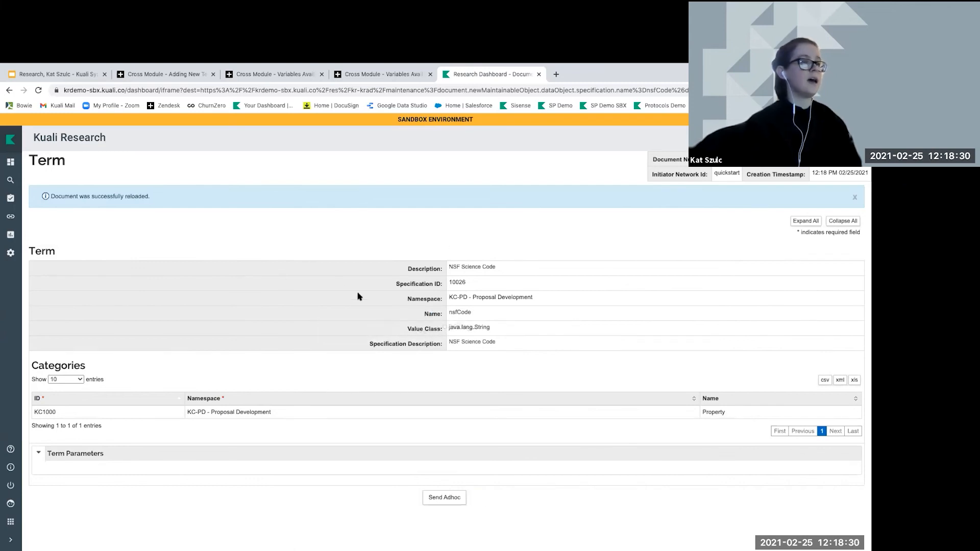
# Find Agenda Lookup with an 'Agenda' link search and create a new agenda, opening its Namespace list
pyautogui.click(11, 216)
pyautogui.click(67, 191)
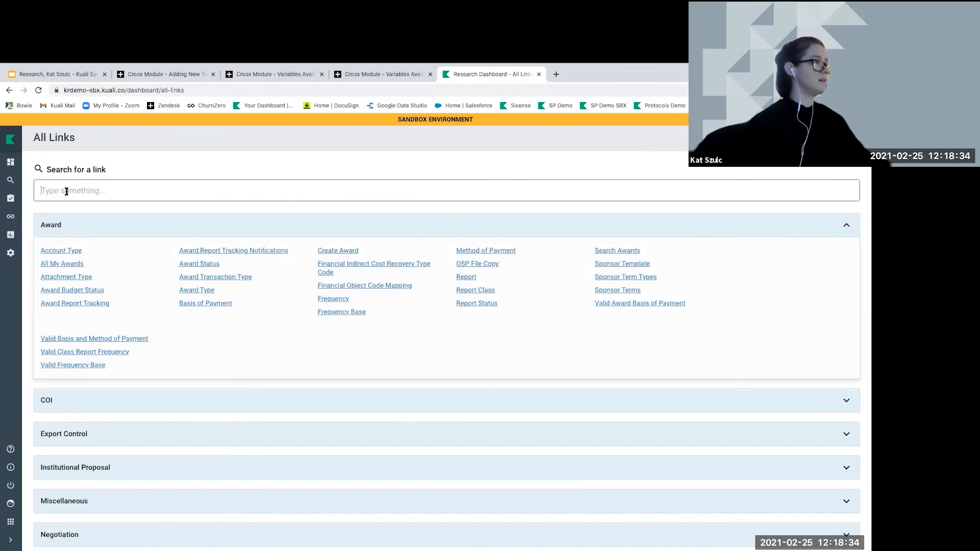
pyautogui.write('Agenda')
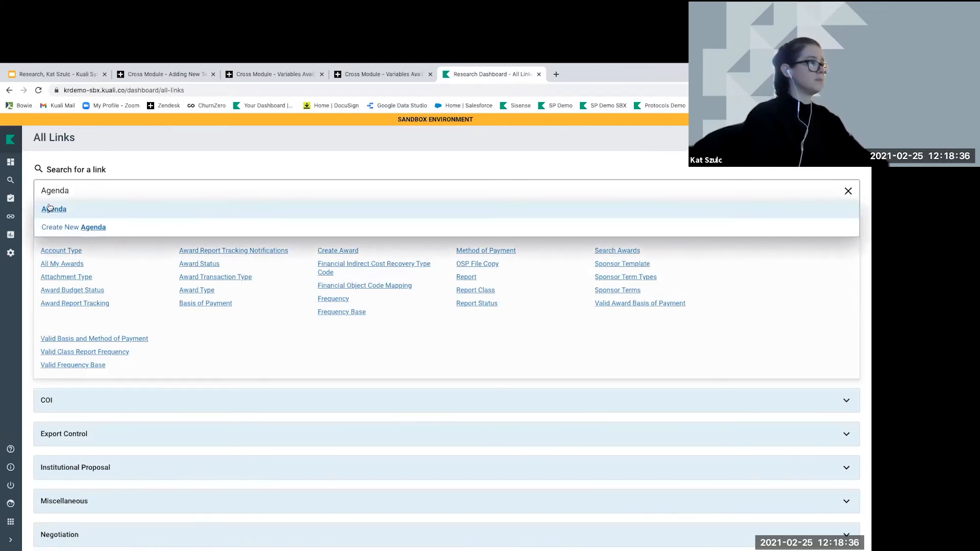
pyautogui.click(43, 210)
pyautogui.click(485, 296)
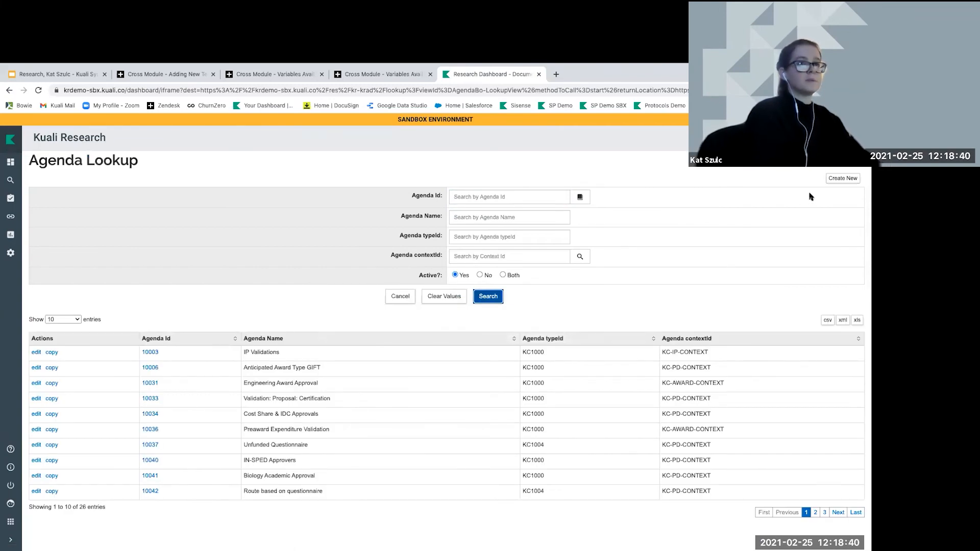
pyautogui.click(844, 179)
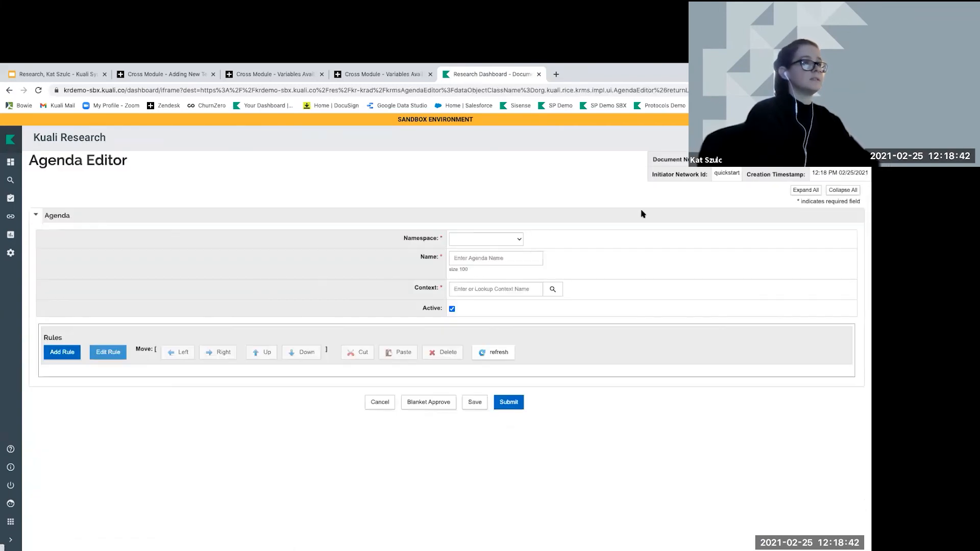
pyautogui.click(465, 240)
# Set namespace Proposal Development, name 'Validations - Proposal', context KC-PD-CONTEXT, type Unit Agenda, unit 000001
pyautogui.click(463, 279)
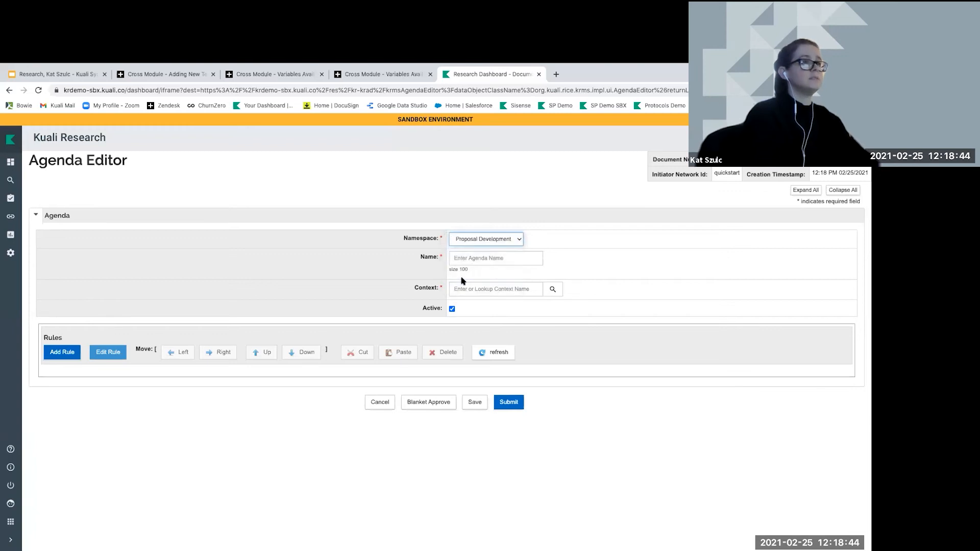
pyautogui.click(462, 257)
pyautogui.write('Validations Pro')
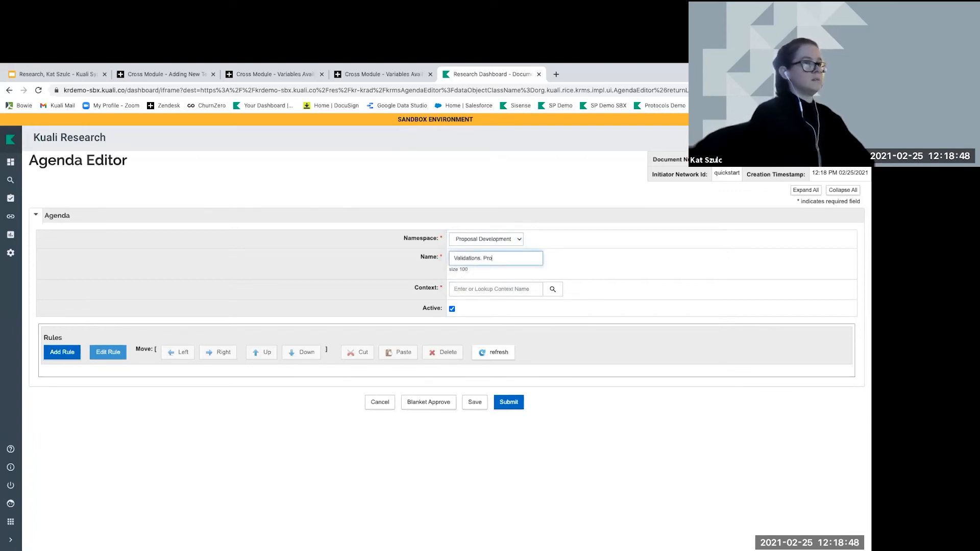
pyautogui.write('- Proposal')
pyautogui.click(552, 289)
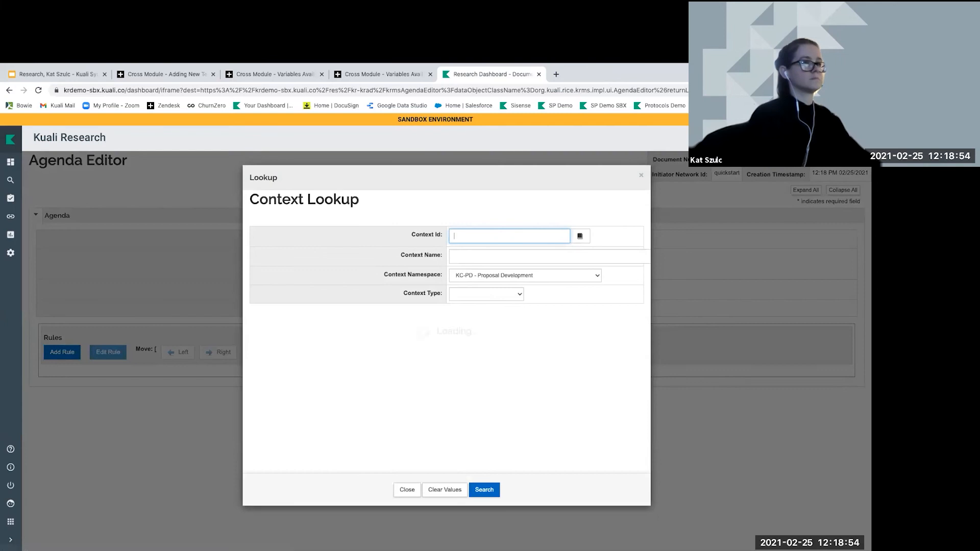
pyautogui.click(262, 295)
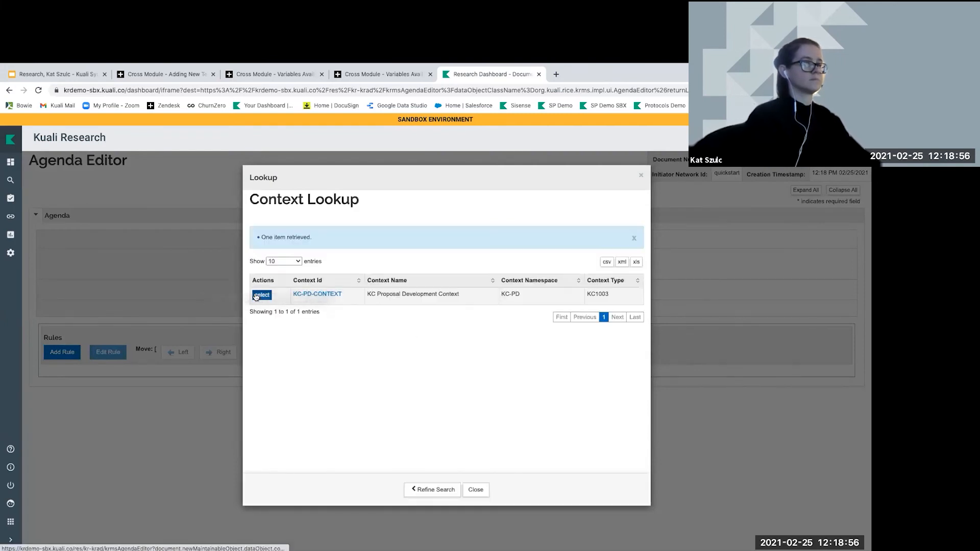
pyautogui.click(468, 311)
pyautogui.click(467, 328)
pyautogui.click(457, 363)
pyautogui.write('000001')
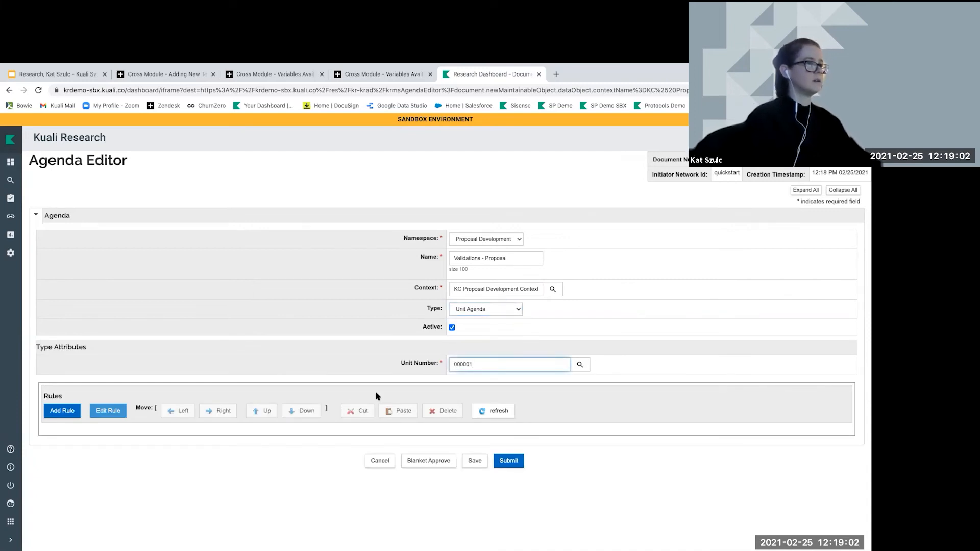
# Add a Validation Rule named 'NSF Science Code is Required' to the agenda
pyautogui.click(47, 413)
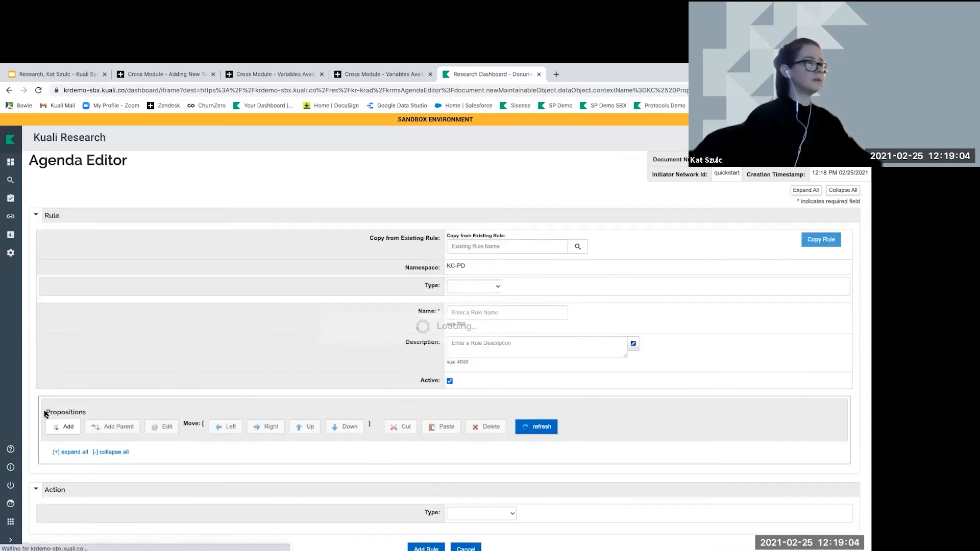
pyautogui.click(489, 312)
pyautogui.write('NS')
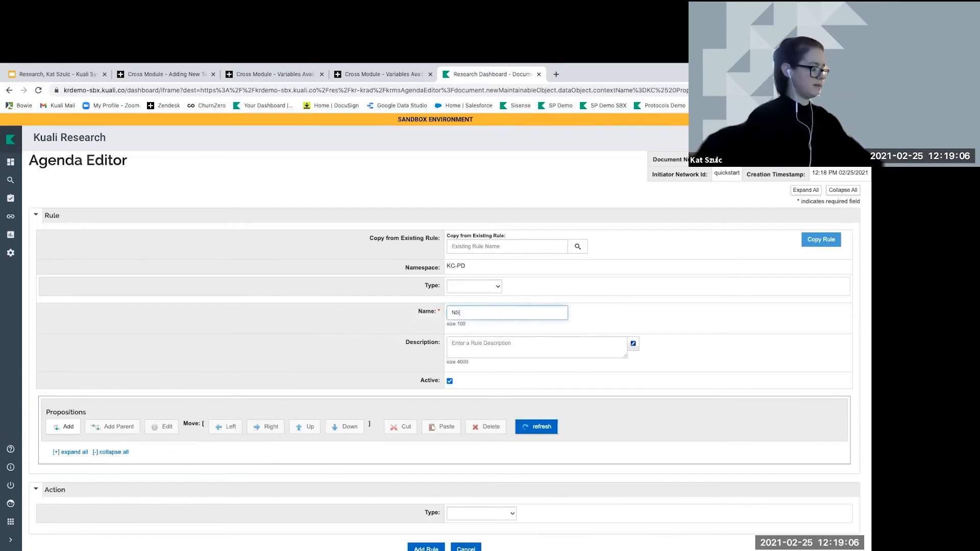
pyautogui.write('F Science C')
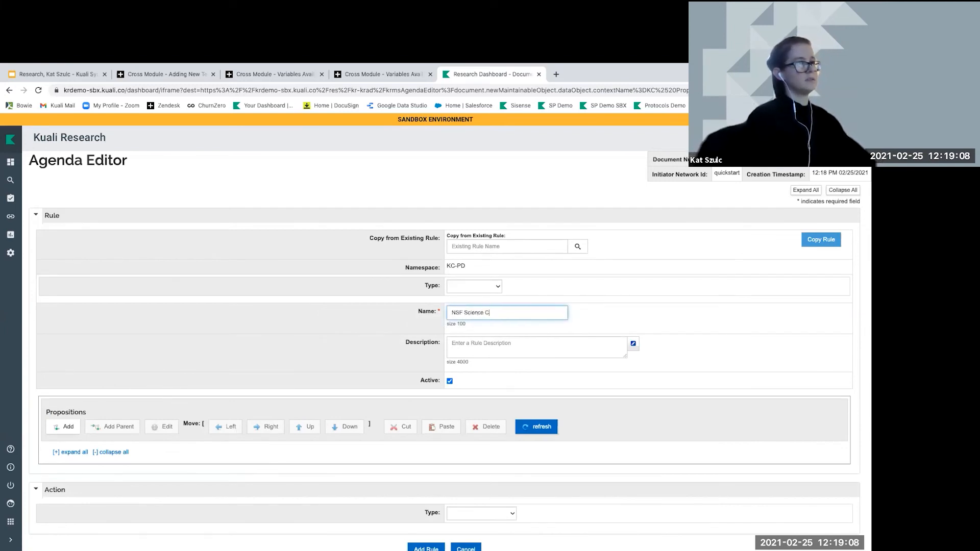
pyautogui.write('ode is Required')
pyautogui.click(473, 287)
pyautogui.click(474, 294)
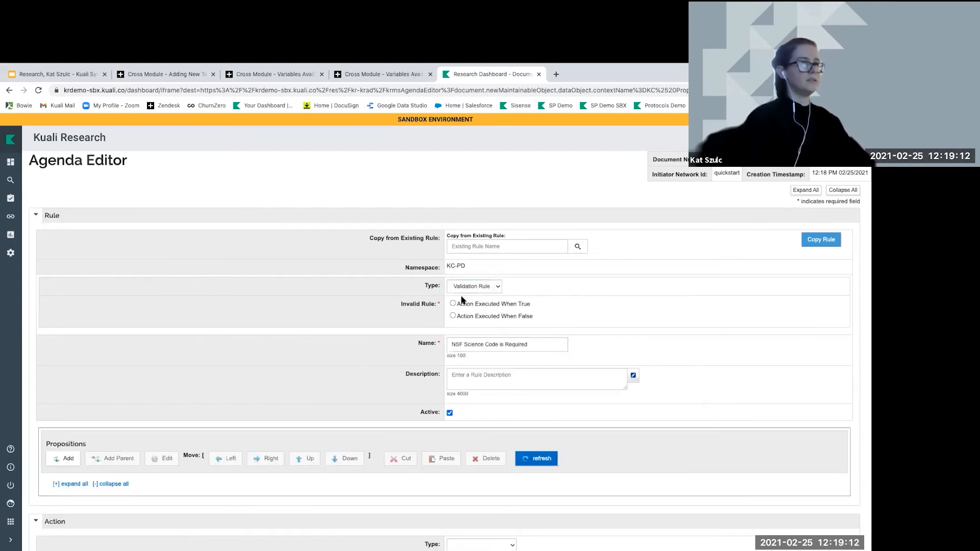
# Add a proposition to the rule with category Property and term NSF Science Code
pyautogui.scroll(-1, 243, 310)
pyautogui.click(60, 411)
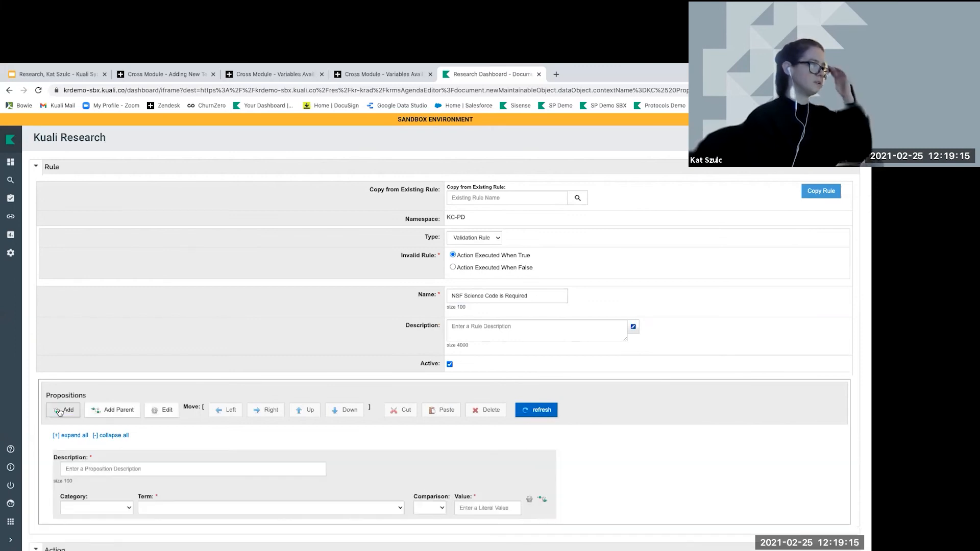
pyautogui.scroll(-2, 97, 432)
pyautogui.click(101, 431)
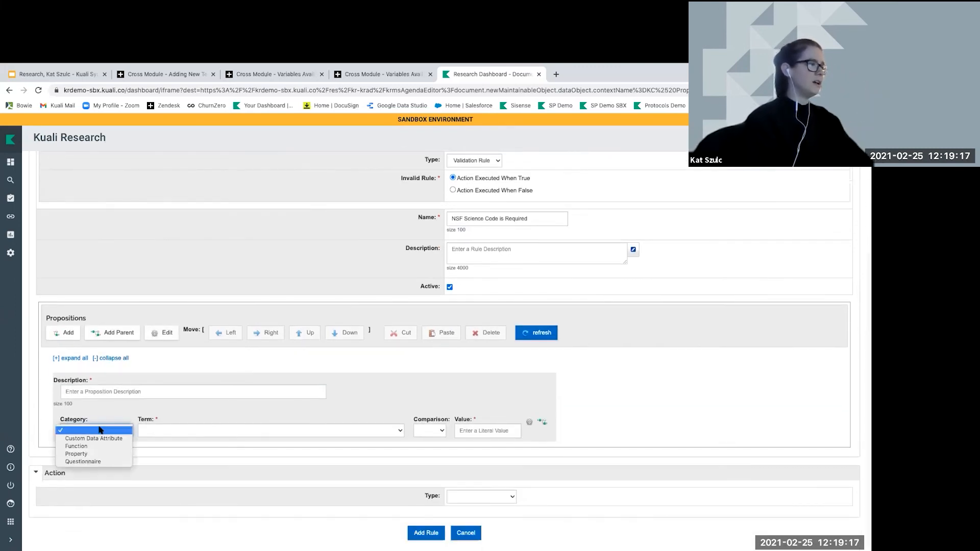
pyautogui.click(75, 454)
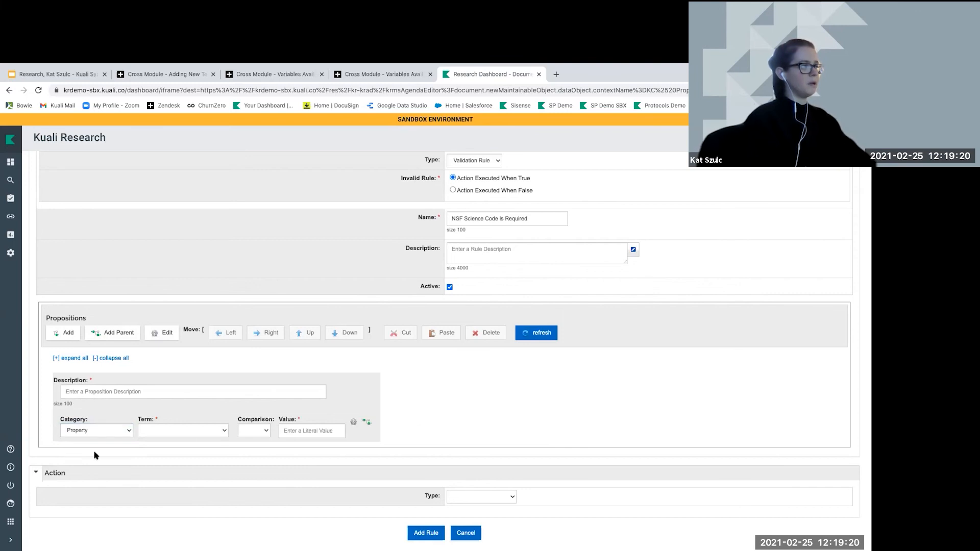
pyautogui.click(194, 431)
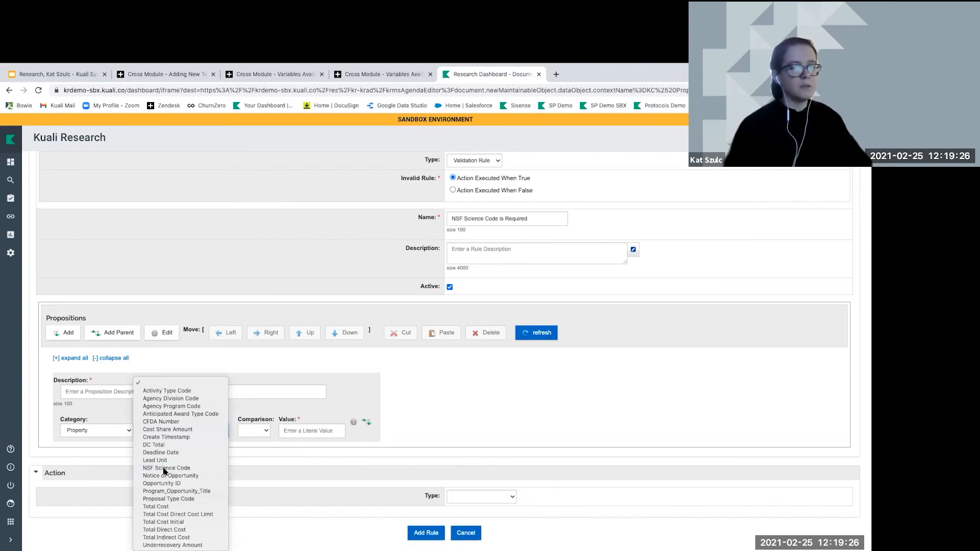
pyautogui.click(165, 468)
# Describe the proposition as 'NSF Science Code' and set its comparison to =null
pyautogui.click(114, 394)
pyautogui.write('NS')
pyautogui.press('BackSpace')
pyautogui.write('NSF Sc')
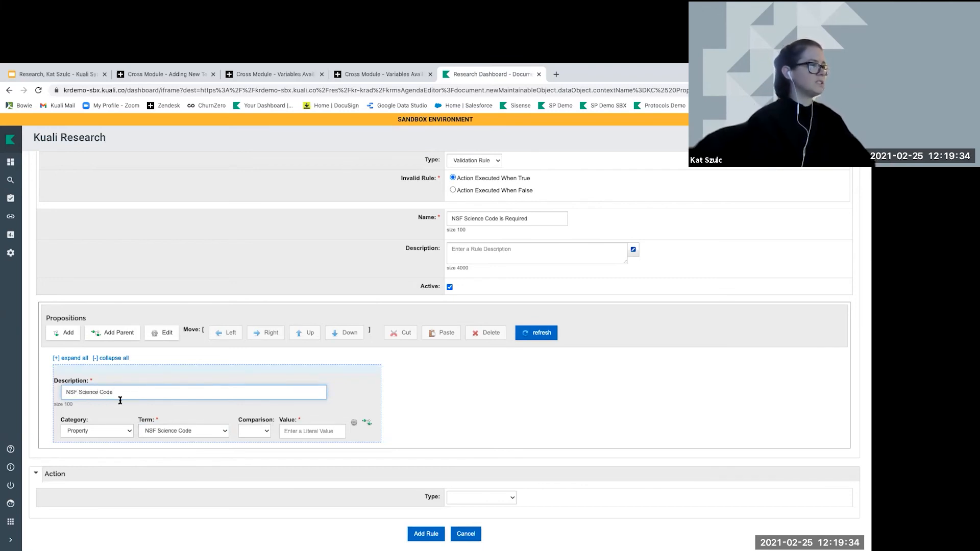
pyautogui.write('ience Code')
pyautogui.click(252, 431)
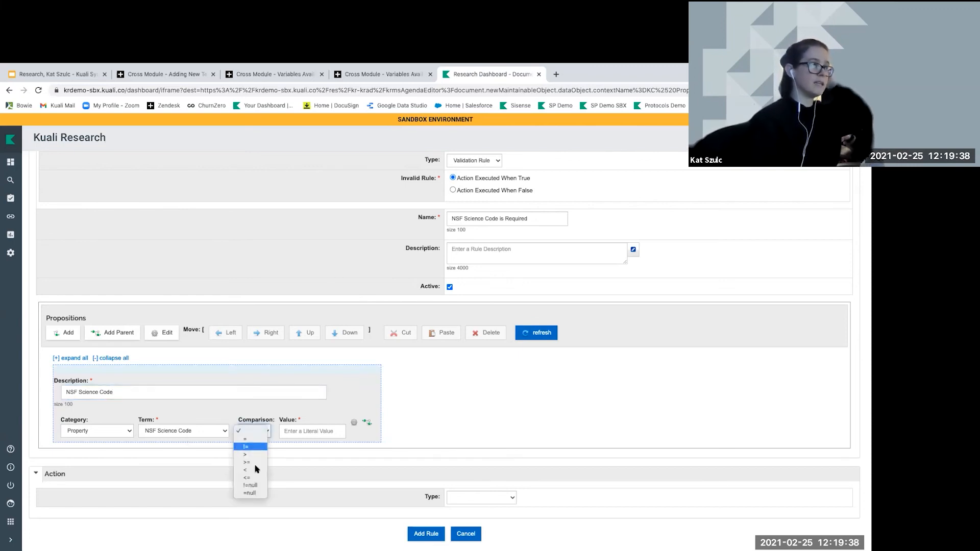
pyautogui.click(249, 493)
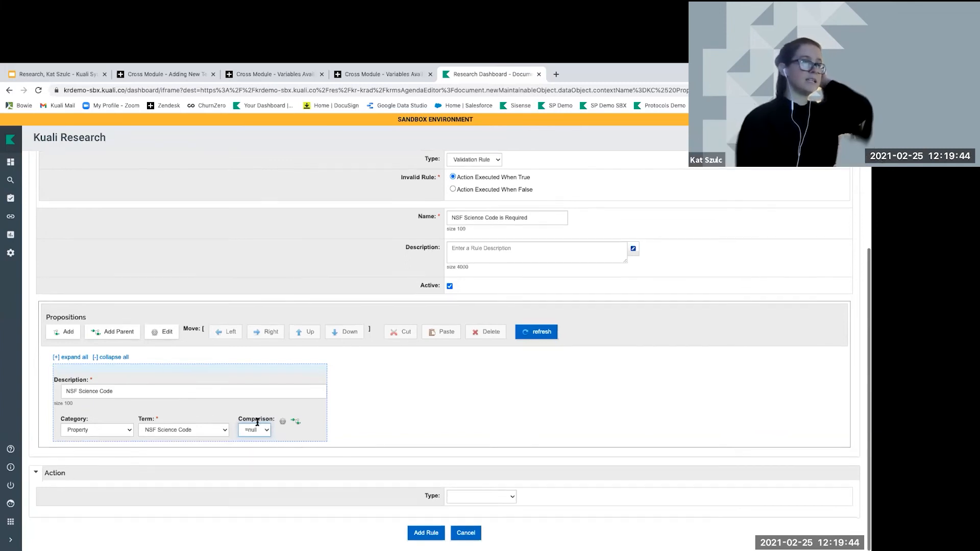
pyautogui.click(482, 497)
# Make the action a KC Validation Action warning with message 'Please select NSF Science Code'
pyautogui.click(479, 505)
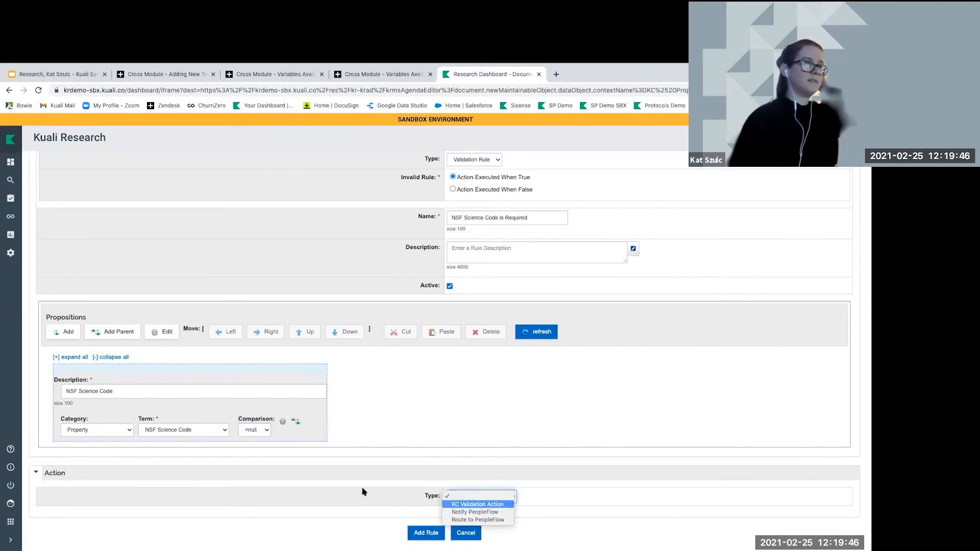
pyautogui.scroll(-3, 413, 479)
pyautogui.scroll(-1, 421, 480)
pyautogui.click(452, 326)
pyautogui.click(487, 355)
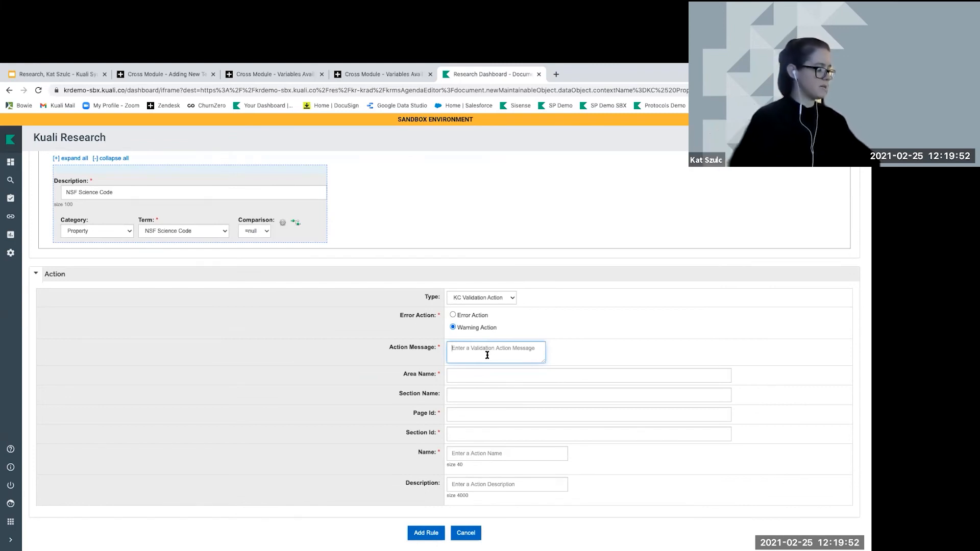
pyautogui.write('Please select N')
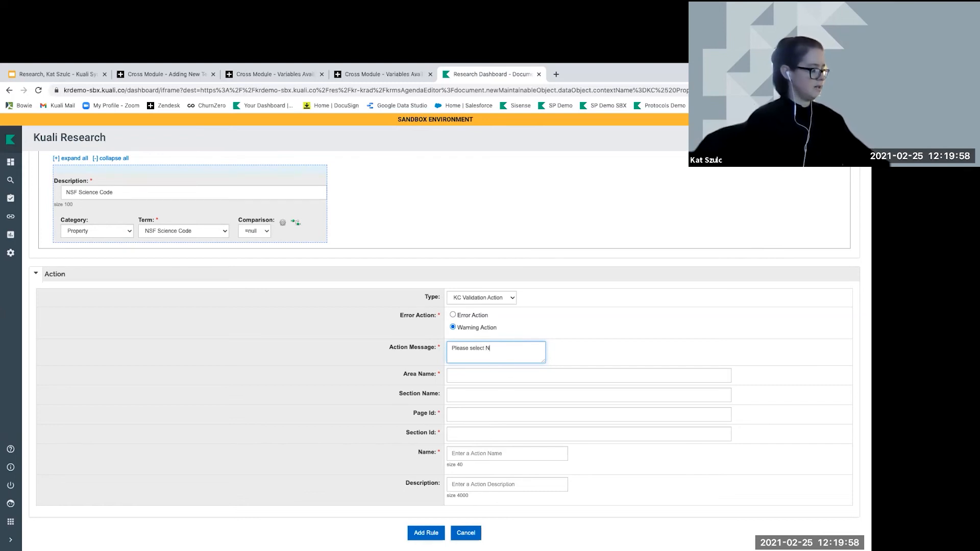
pyautogui.write('SF Science Code')
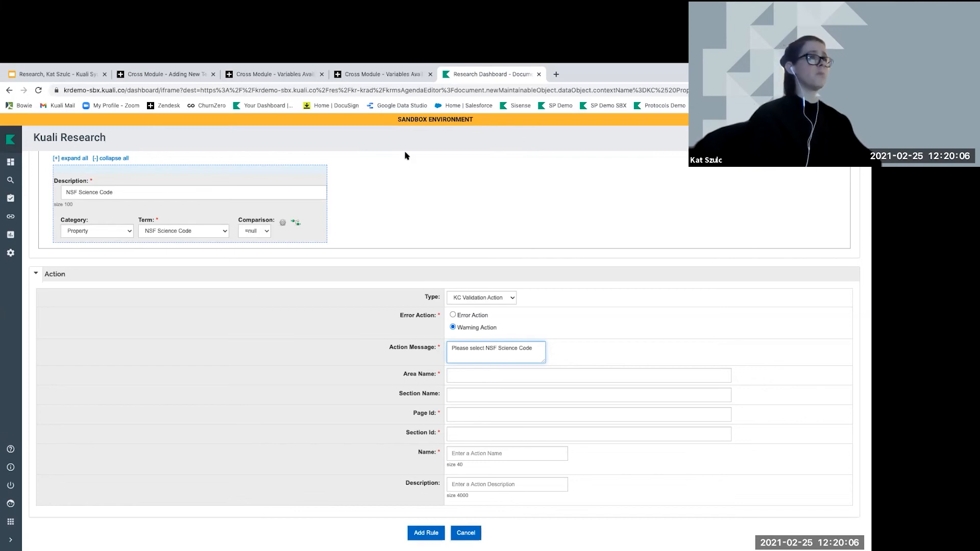
# Search the help center for 'fix it' and open the KRMS Validation Setup article
pyautogui.click(383, 74)
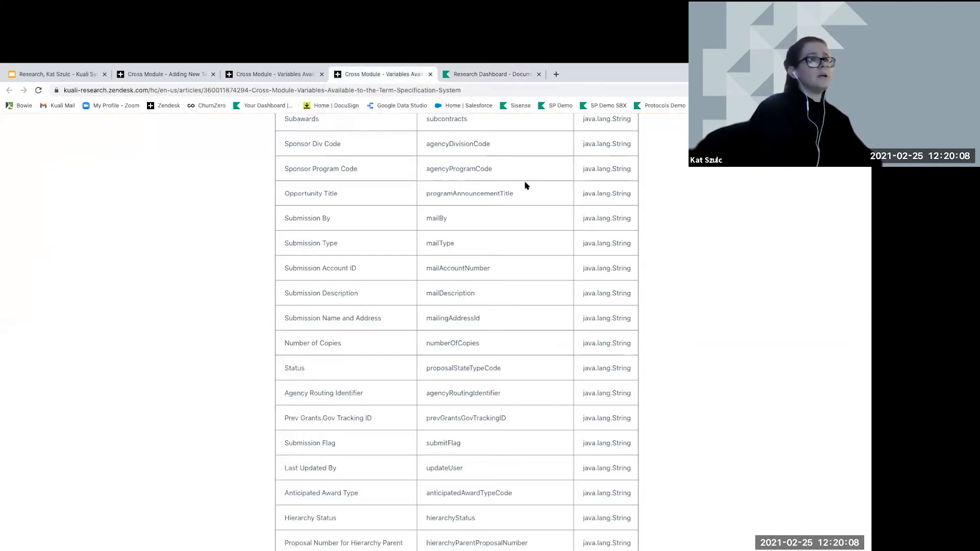
pyautogui.scroll(5, 525, 187)
pyautogui.scroll(7, 525, 187)
pyautogui.click(627, 163)
pyautogui.write('fix it')
pyautogui.press('Return')
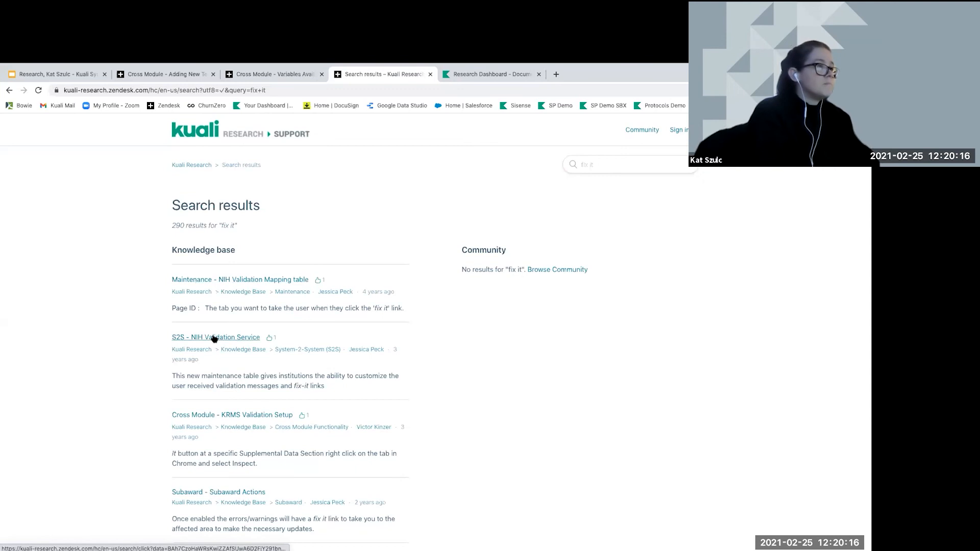
pyautogui.click(243, 416)
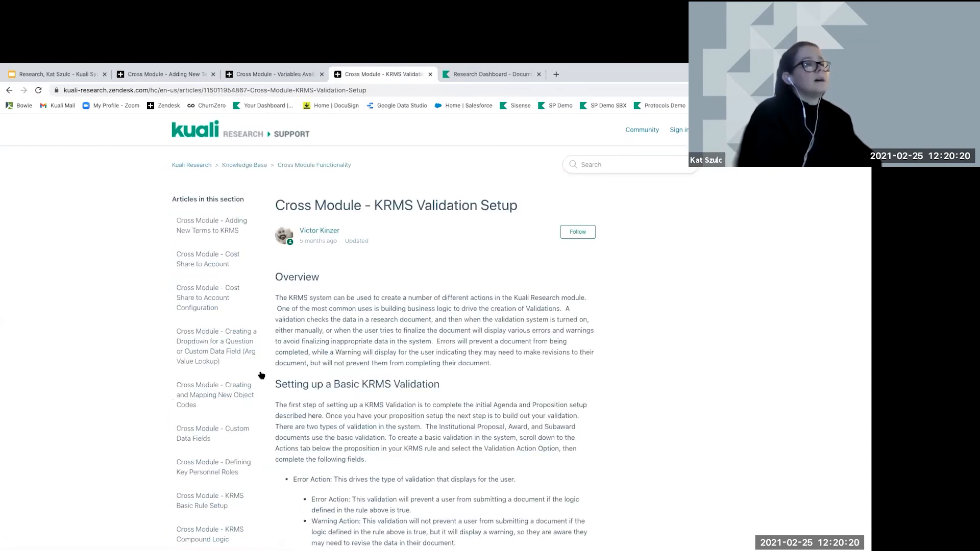
pyautogui.scroll(-15, 261, 375)
pyautogui.scroll(-10, 260, 375)
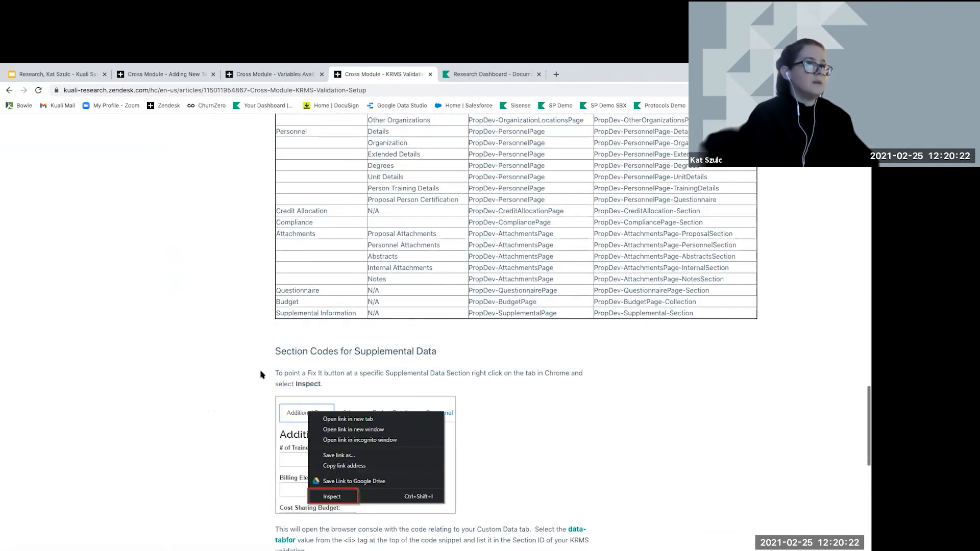
pyautogui.scroll(6, 260, 375)
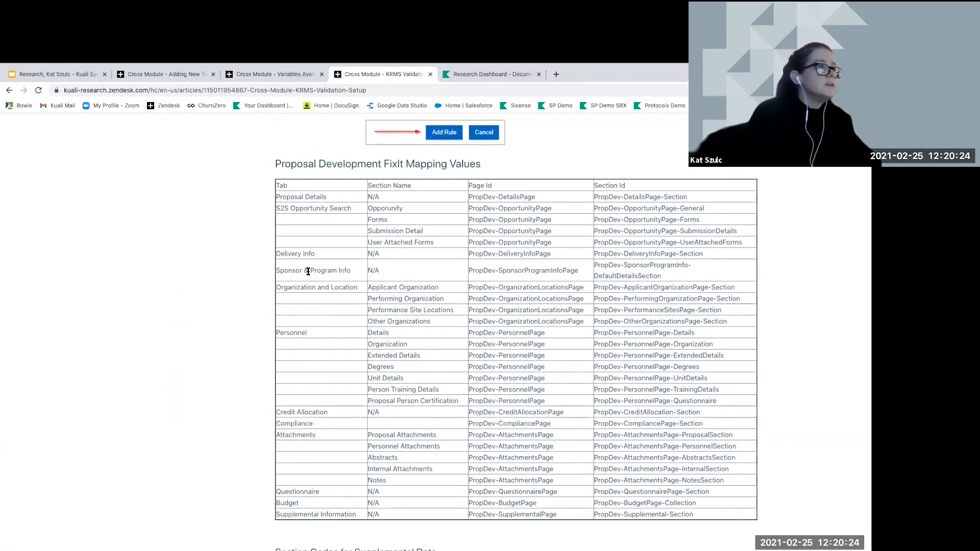
# Copy area name 'Sponsor & Program Info', page id PropDev-SponsorProgramInfoPage and section id into the action
pyautogui.moveTo(276, 269); pyautogui.dragTo(351, 269)
pyautogui.hotkey('ctrl', 'c')
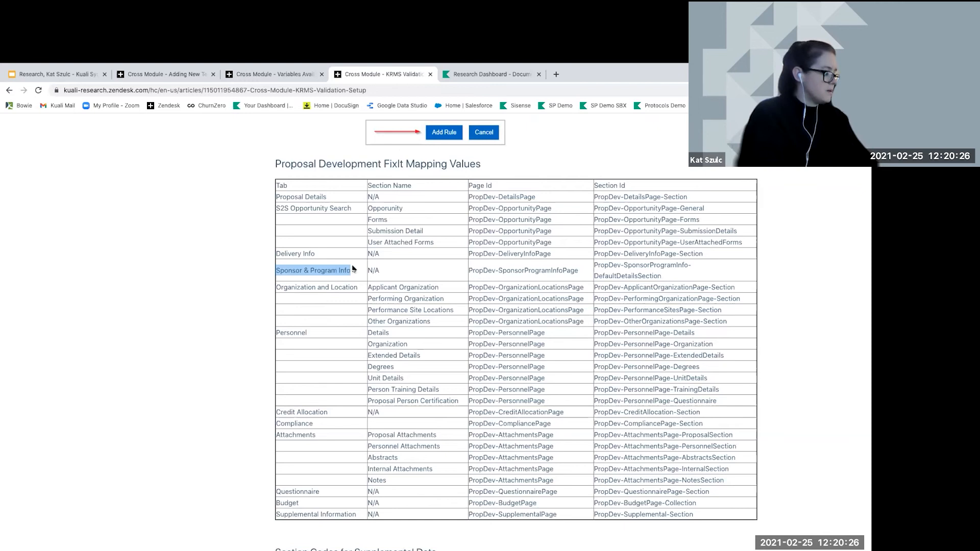
pyautogui.click(487, 74)
pyautogui.click(458, 375)
pyautogui.hotkey('ctrl', 'v')
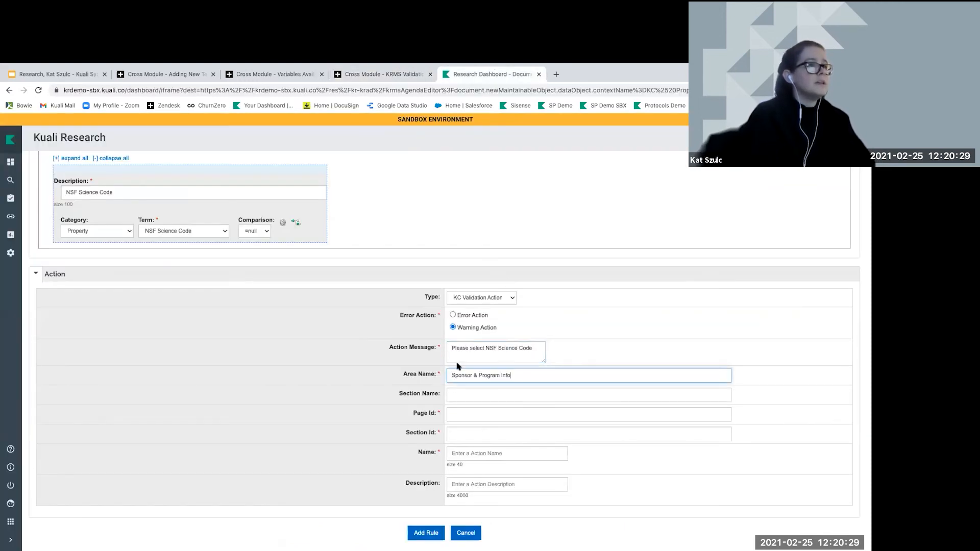
pyautogui.click(403, 75)
pyautogui.moveTo(468, 269); pyautogui.dragTo(580, 271)
pyautogui.hotkey('ctrl', 'c')
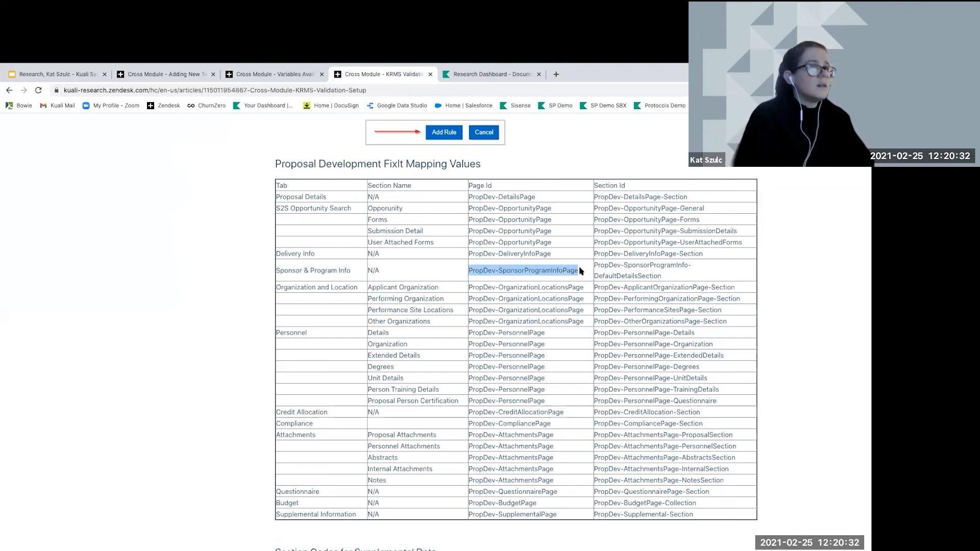
pyautogui.click(451, 73)
pyautogui.click(461, 410)
pyautogui.hotkey('ctrl', 'v')
pyautogui.click(397, 78)
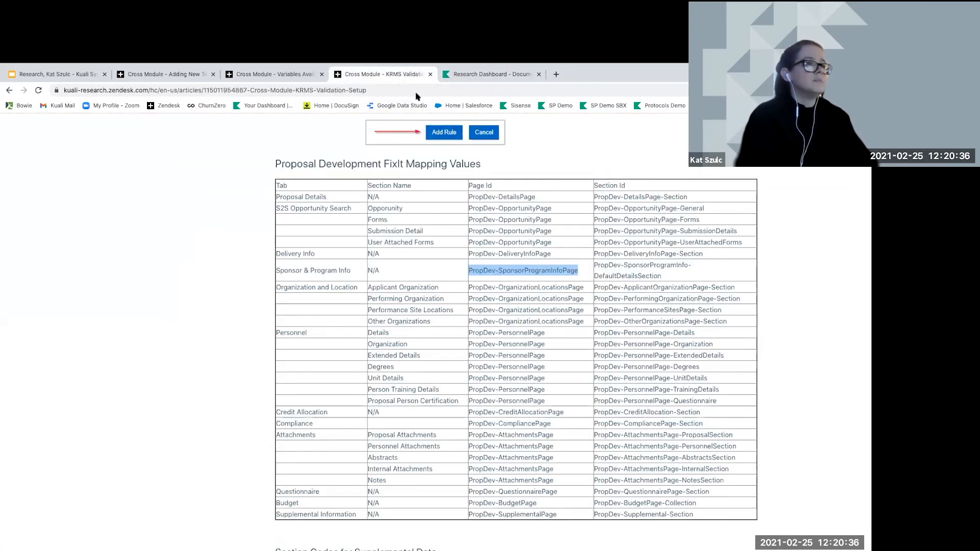
pyautogui.moveTo(595, 266); pyautogui.dragTo(660, 273)
pyautogui.hotkey('ctrl', 'c')
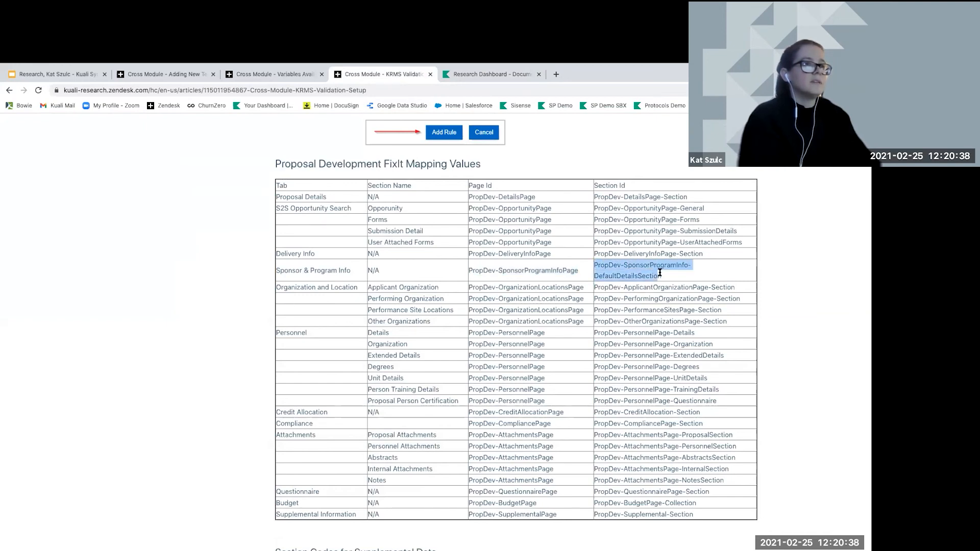
pyautogui.click(485, 74)
pyautogui.click(456, 430)
# Paste the section id, name the action 'NSF Science Code', and add the rule to the agenda
pyautogui.hotkey('ctrl', 'v')
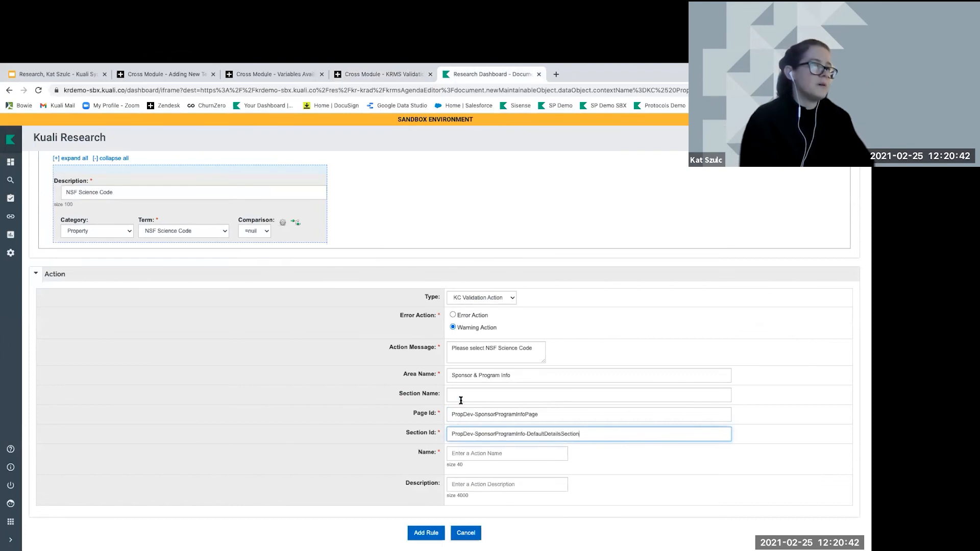
pyautogui.click(460, 393)
pyautogui.click(457, 454)
pyautogui.write('N')
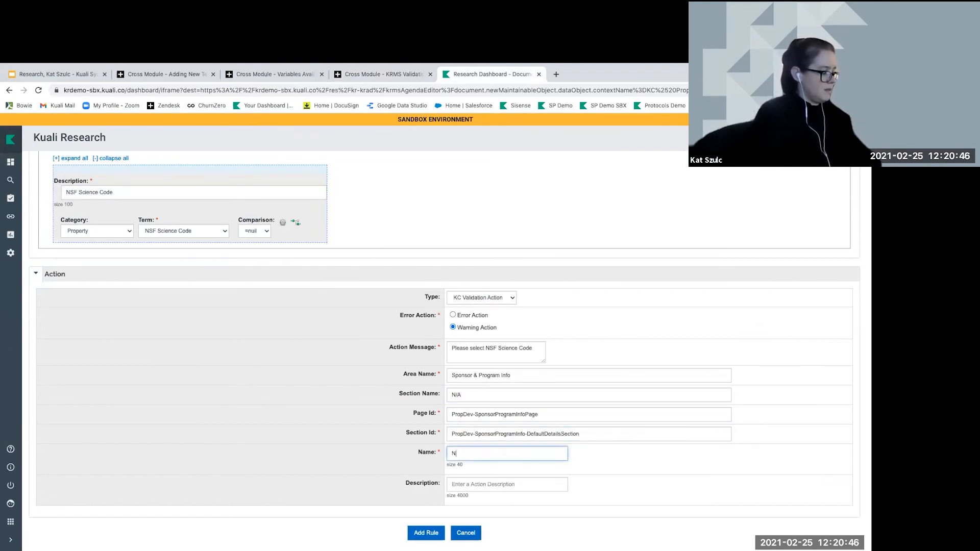
pyautogui.write('SF Science Code')
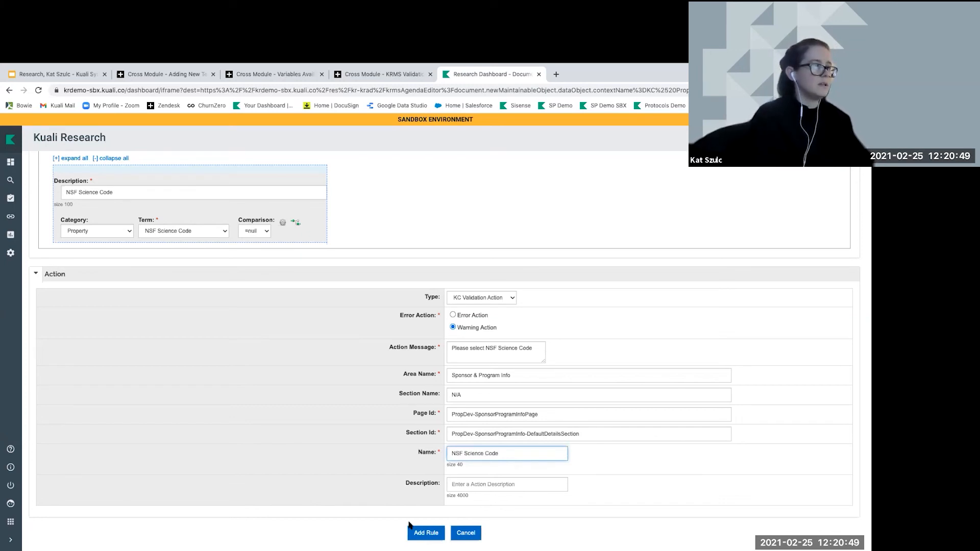
pyautogui.click(414, 531)
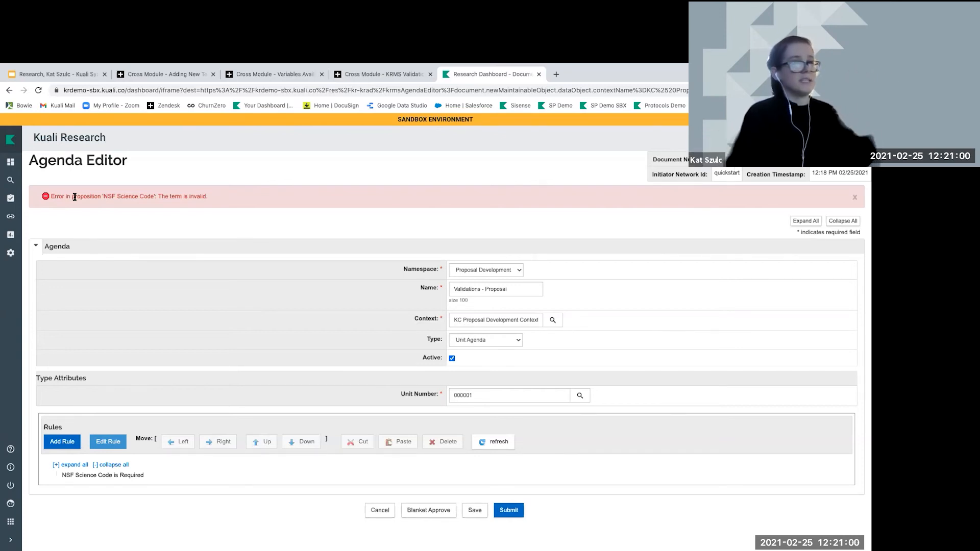
# Submit the 'Validations - Proposal' agenda, confirm, and return to the dashboard
pyautogui.click(510, 509)
pyautogui.click(463, 508)
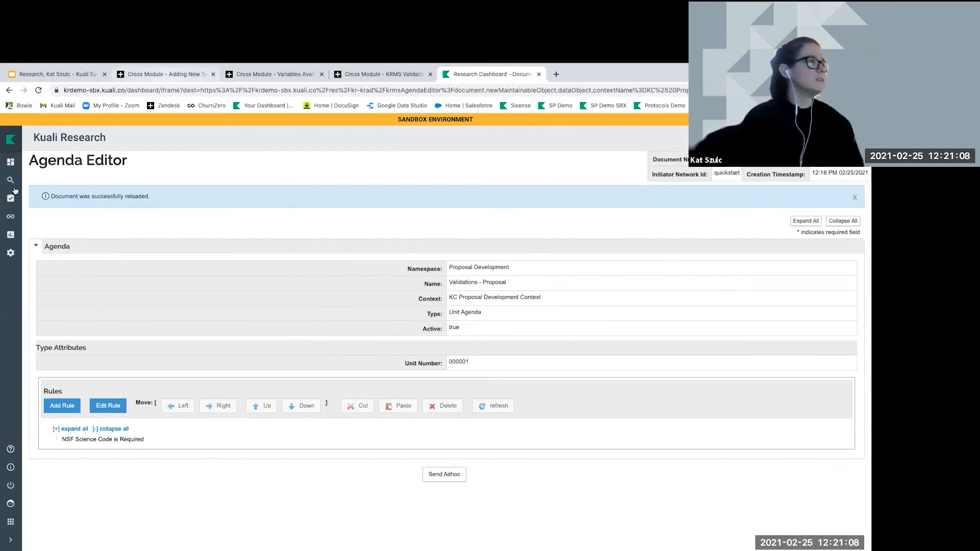
pyautogui.click(11, 162)
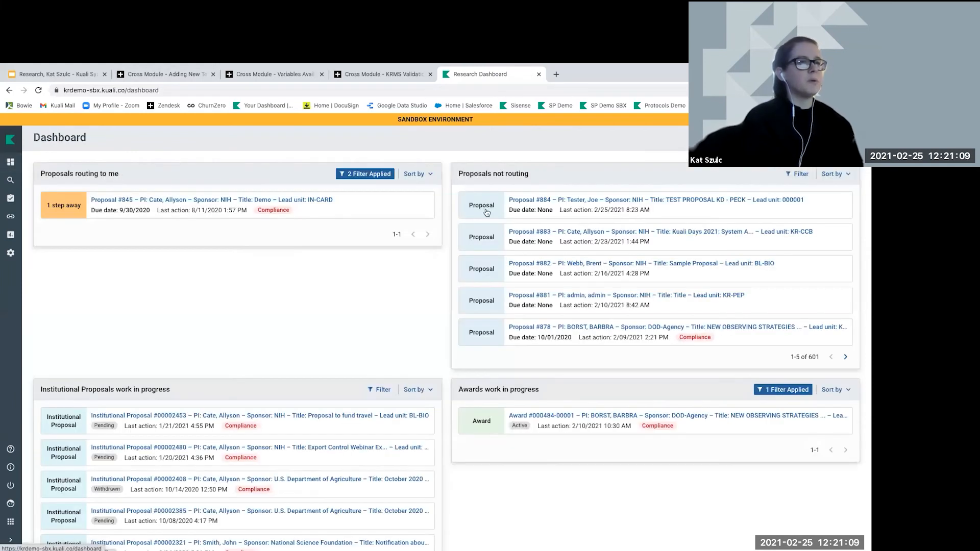
# Open Proposal #883, check its Sponsor & Program Information, then go to the proposal details page
pyautogui.click(663, 235)
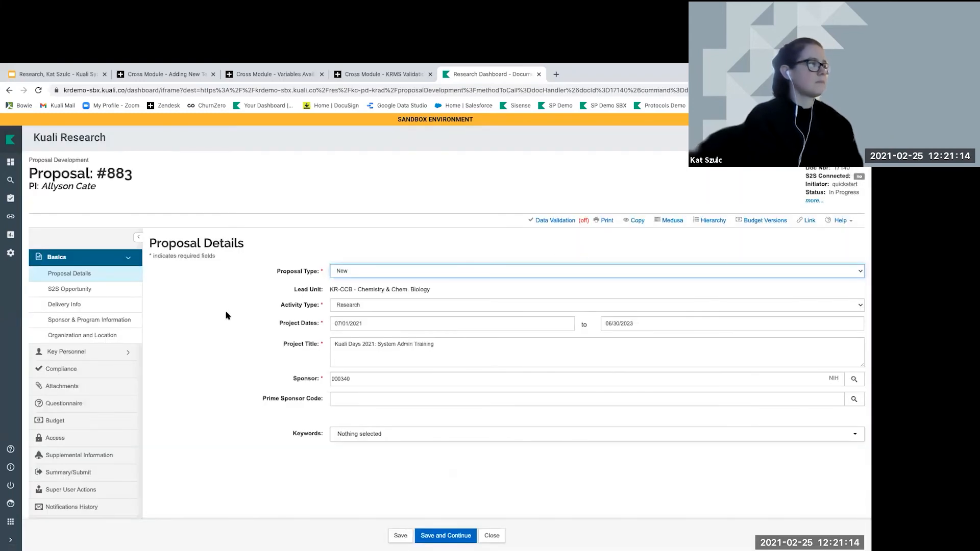
pyautogui.click(110, 321)
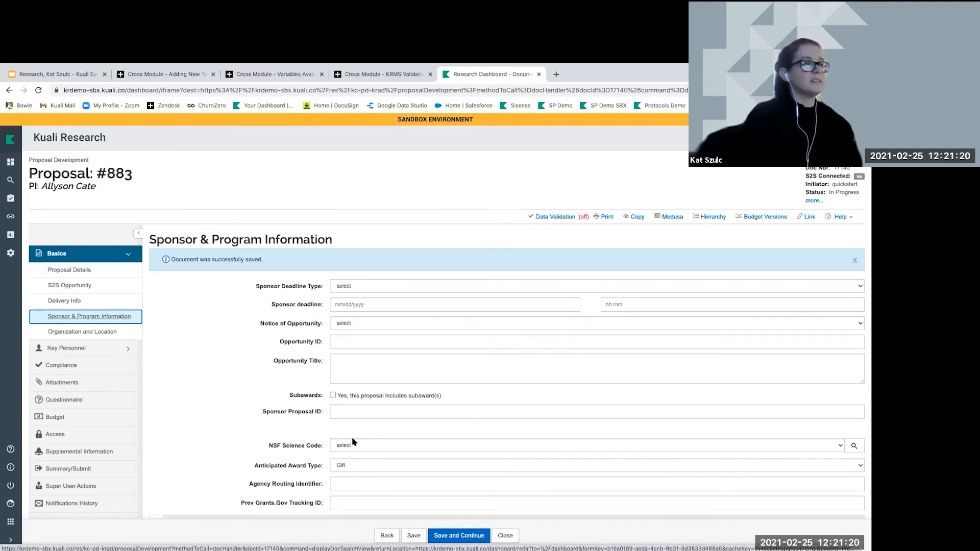
pyautogui.click(93, 271)
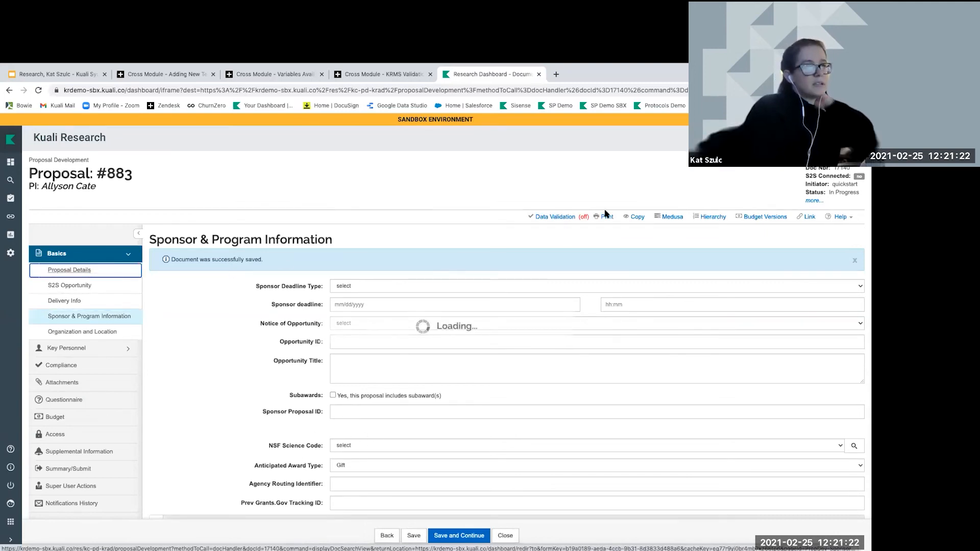
# Turn on Data Validation for Proposal #883 and use Fix It on the 'Please select NSF Science Code' warning
pyautogui.click(555, 217)
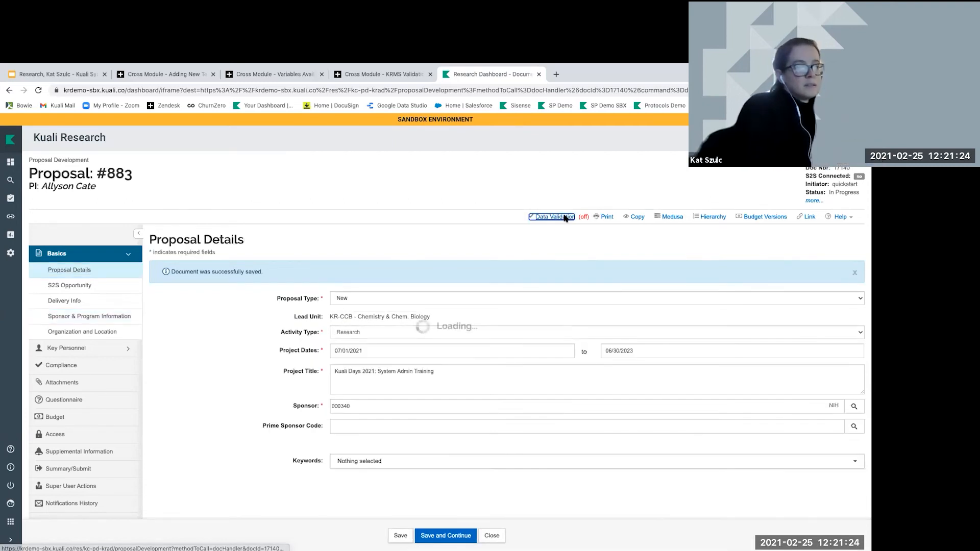
pyautogui.click(624, 180)
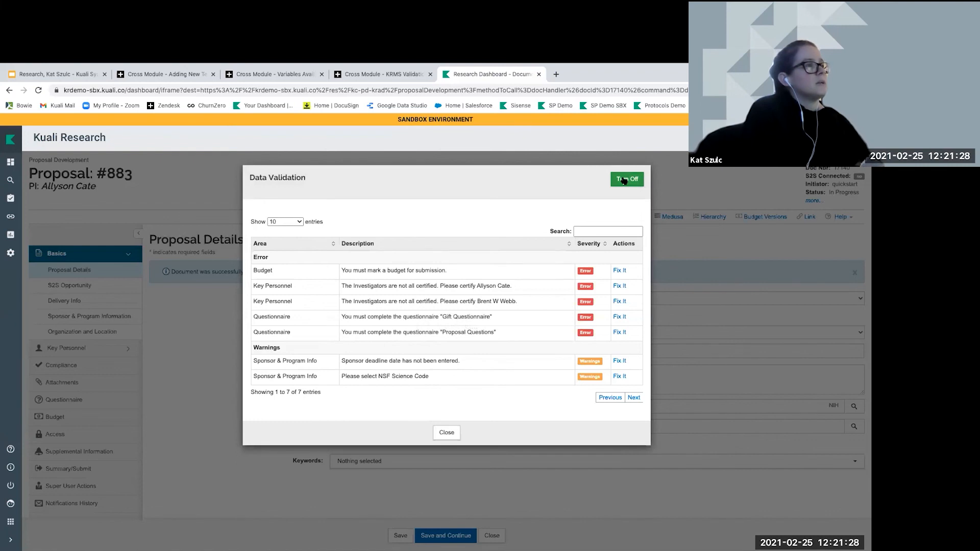
pyautogui.moveTo(343, 377); pyautogui.dragTo(430, 378)
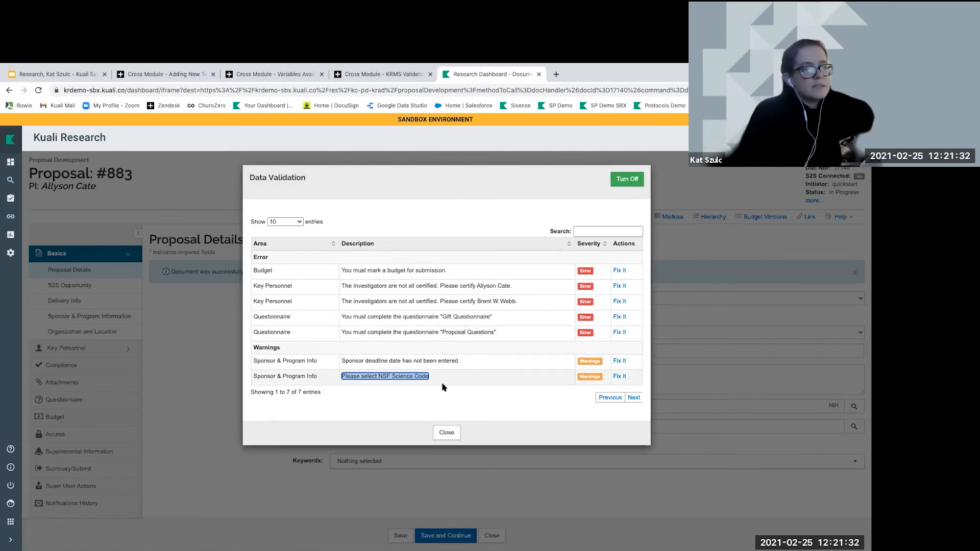
pyautogui.click(618, 377)
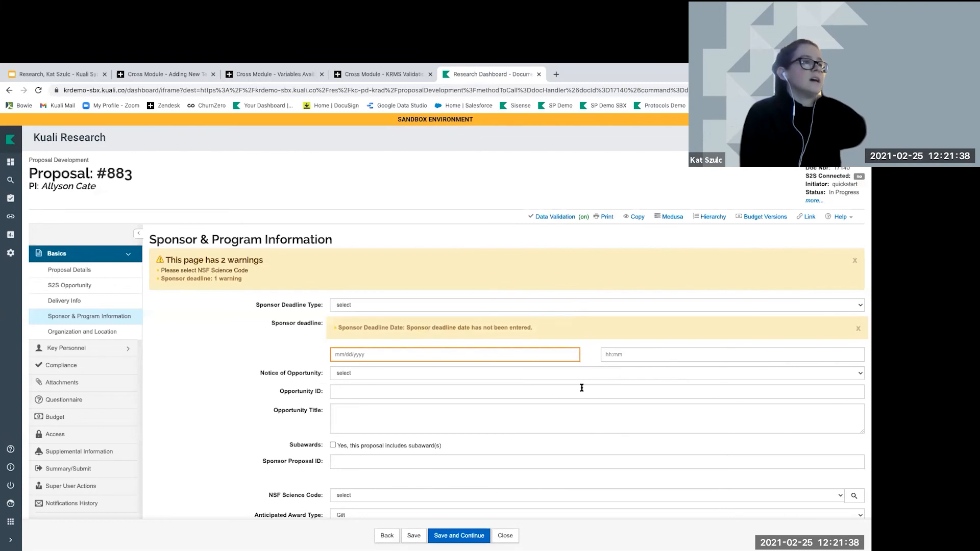
pyautogui.scroll(-3, 581, 388)
# Set the NSF Science Code to Aerospace, Aeronautical, and Astronautical Engineering (8.01) and save
pyautogui.click(372, 367)
pyautogui.click(372, 382)
pyautogui.click(412, 535)
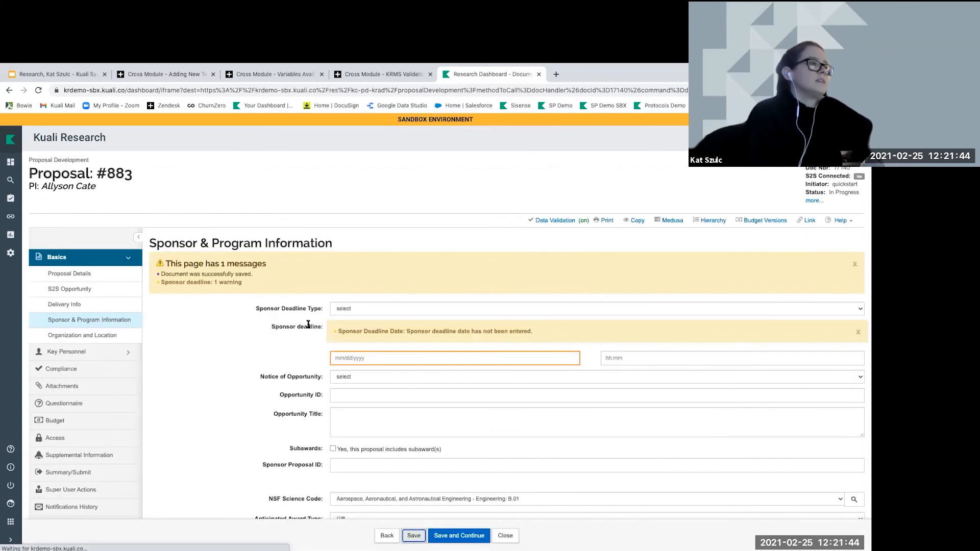
# Recheck the validation warnings, dismiss the results, and bring up the sponsor deadline calendar
pyautogui.click(560, 220)
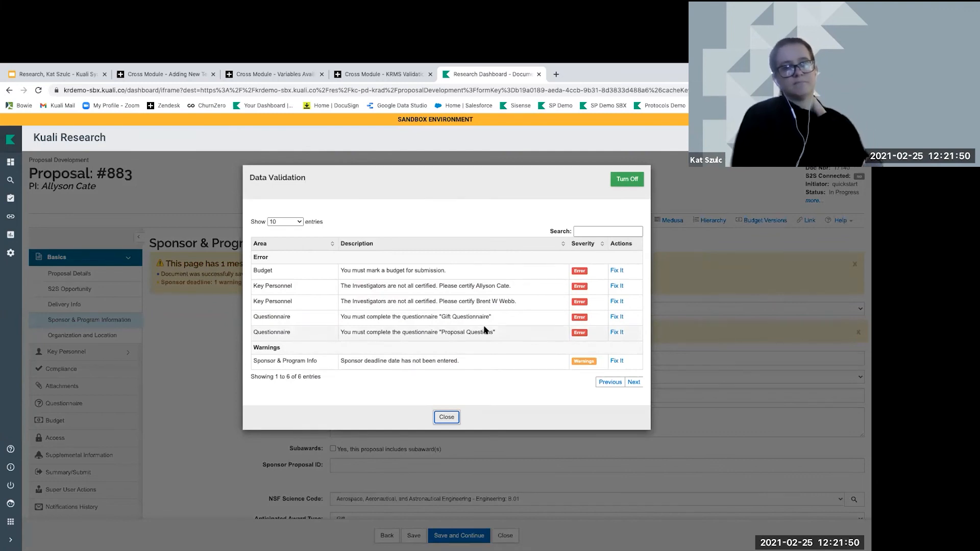
pyautogui.click(447, 416)
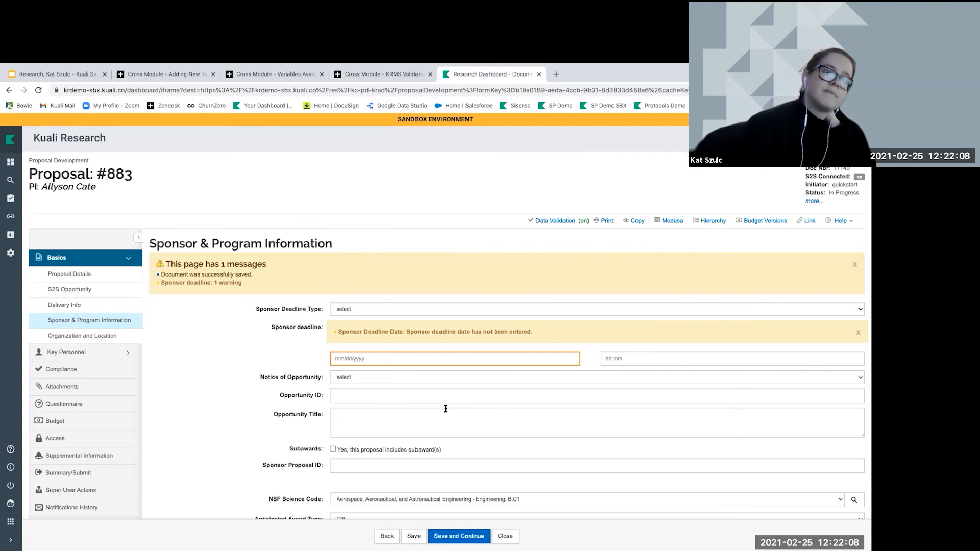
pyautogui.click(434, 358)
# Change Proposal #883's sponsor deadline to 07/31/2021 and save the proposal
pyautogui.click(341, 454)
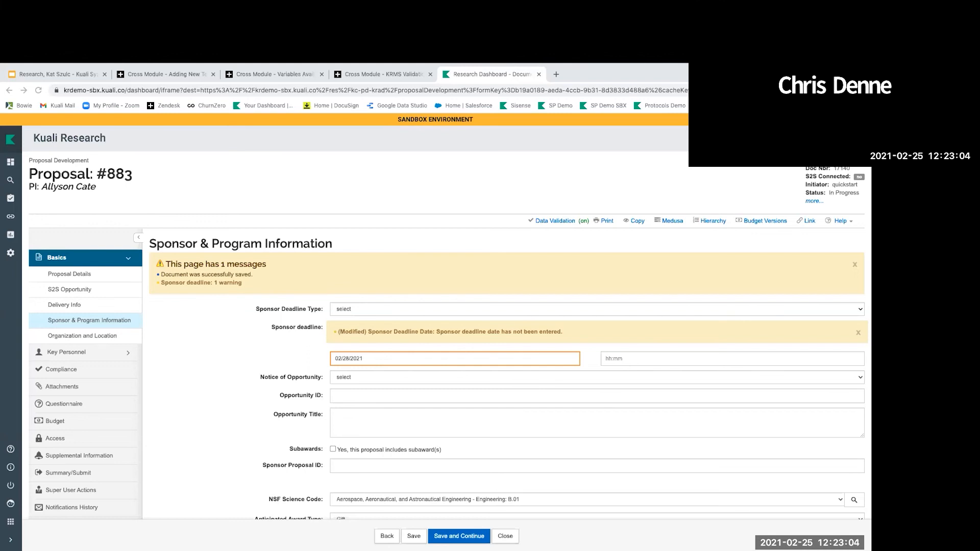
pyautogui.click(351, 357)
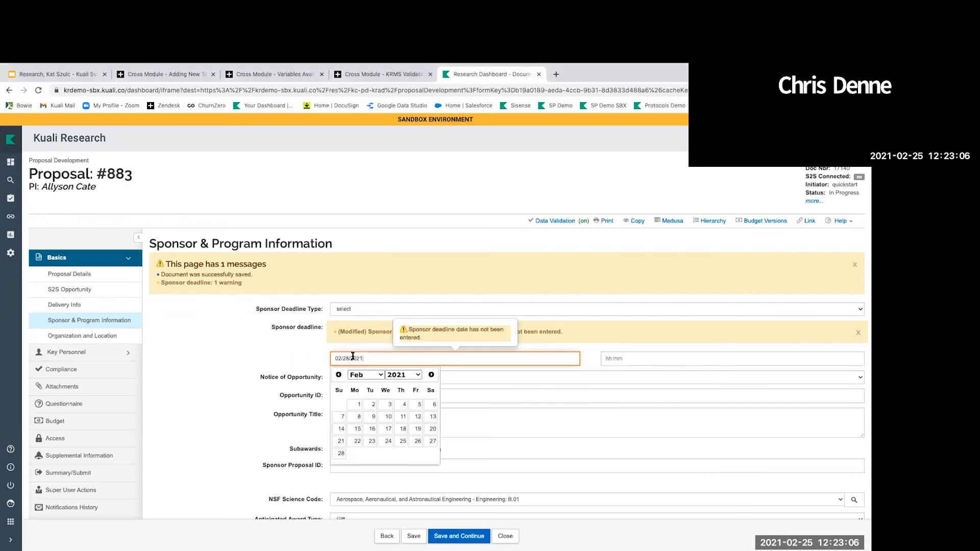
pyautogui.click(431, 375)
pyautogui.click(431, 375)
pyautogui.click(431, 375)
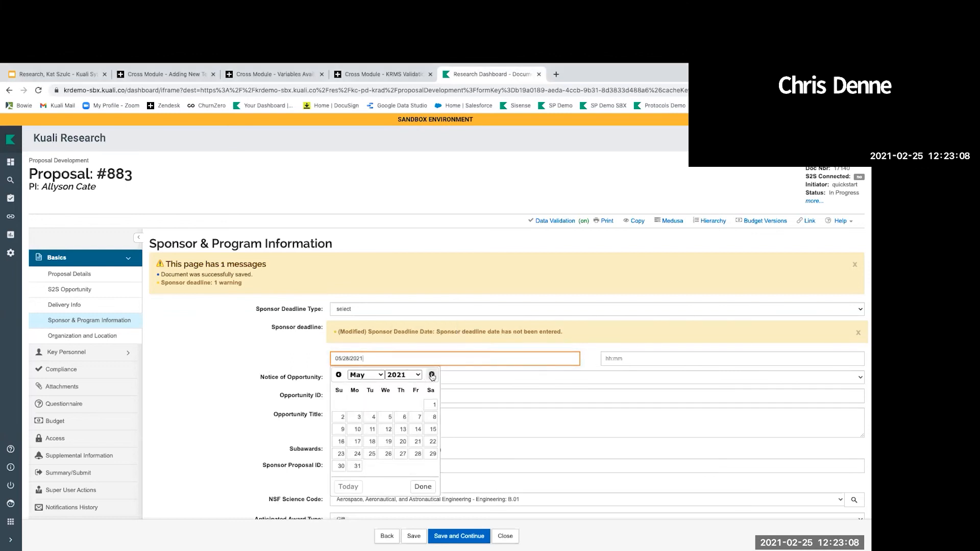
pyautogui.click(431, 375)
pyautogui.click(431, 375)
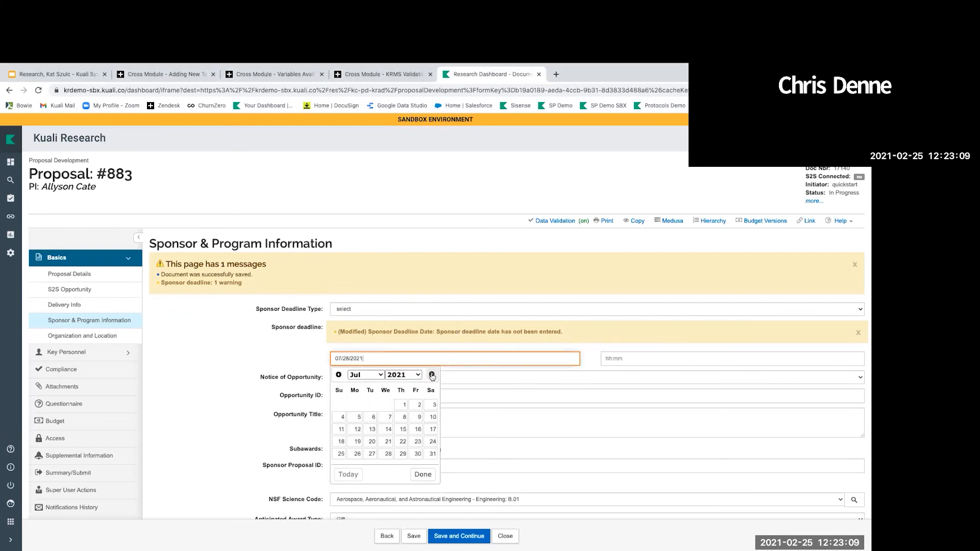
pyautogui.click(433, 450)
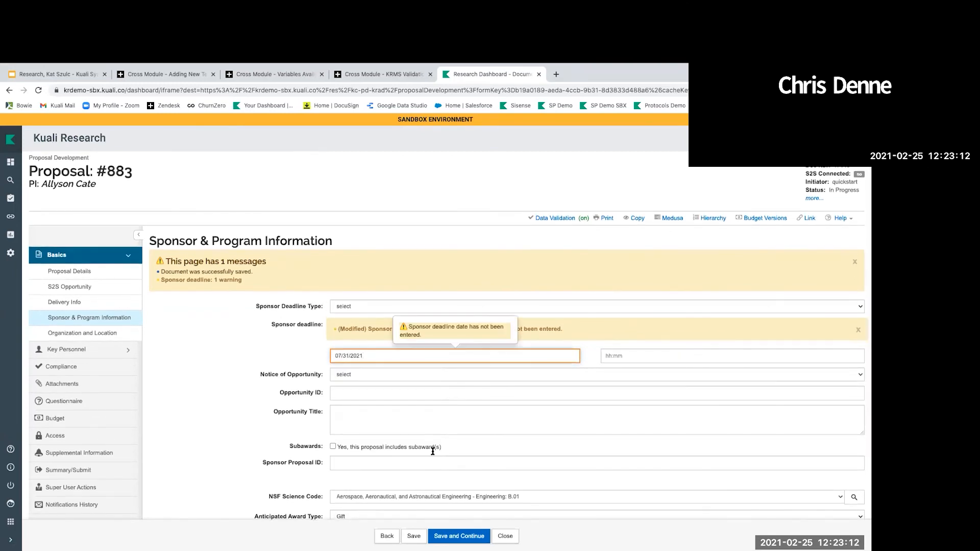
pyautogui.click(414, 535)
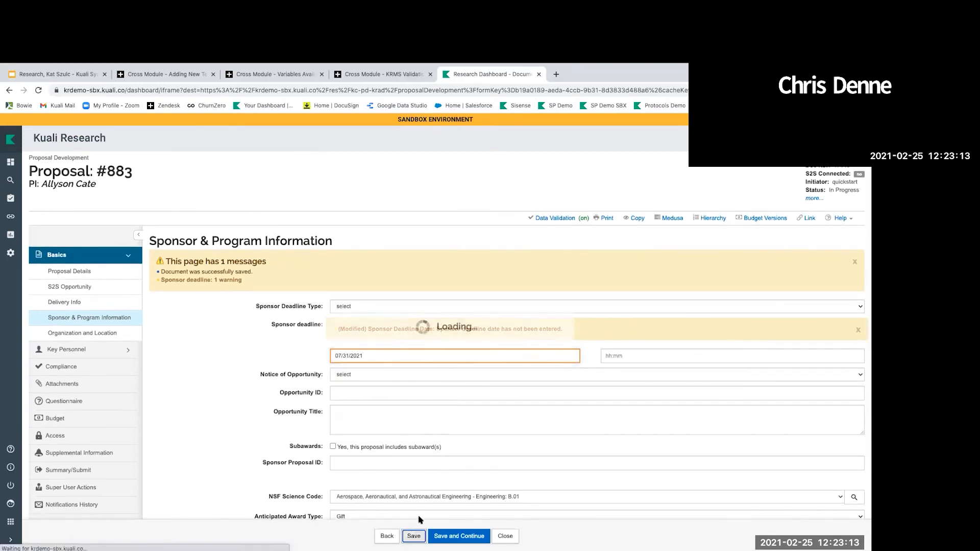
pyautogui.click(257, 77)
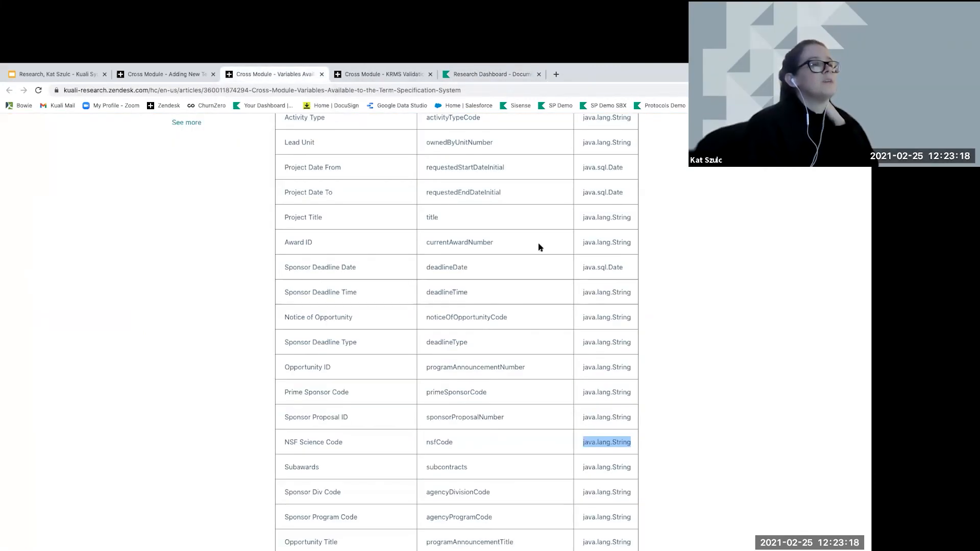
# Look over the proposal variables table, then return to the proposal page
pyautogui.scroll(-1, 485, 325)
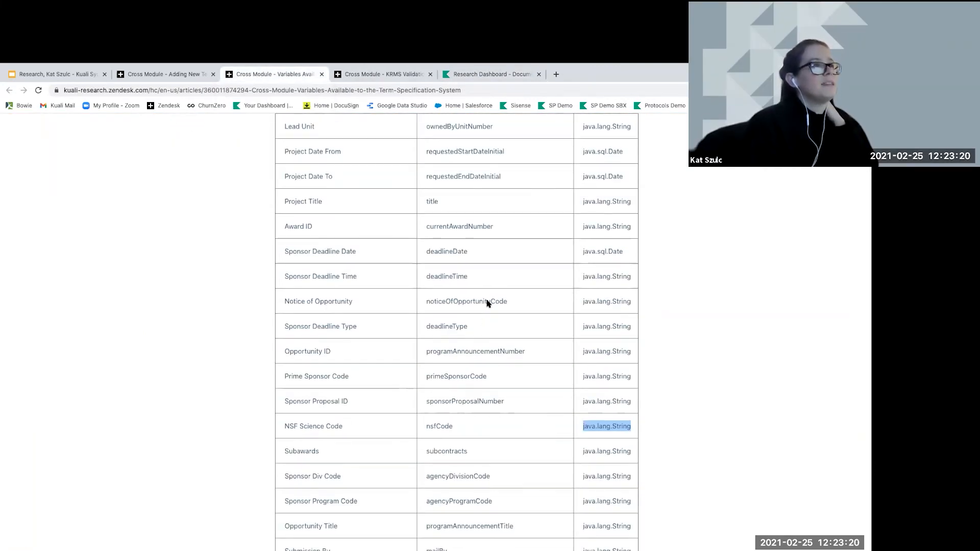
pyautogui.click(496, 75)
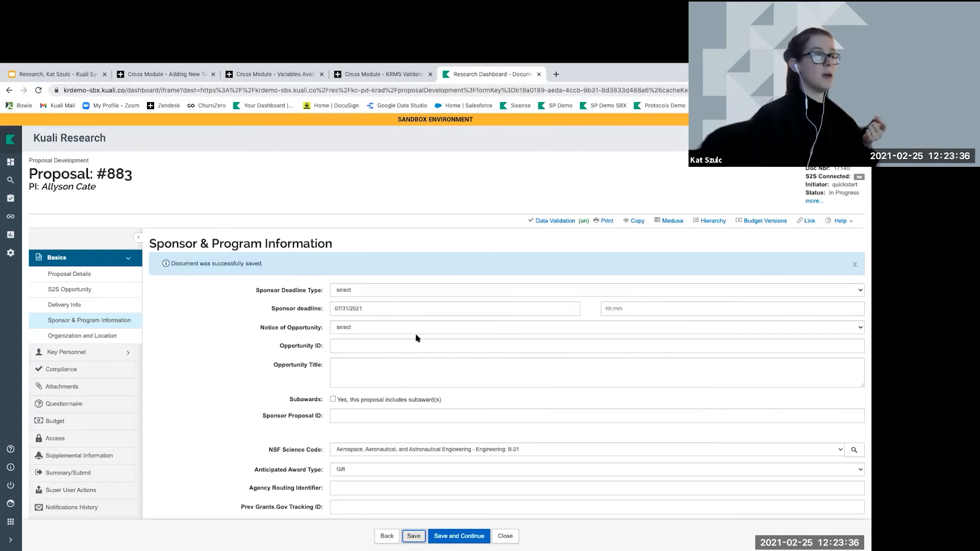
# Inspect the Opportunity ID field's HTML to find its name, programAnnouncementNumber
pyautogui.rightClick(388, 346)
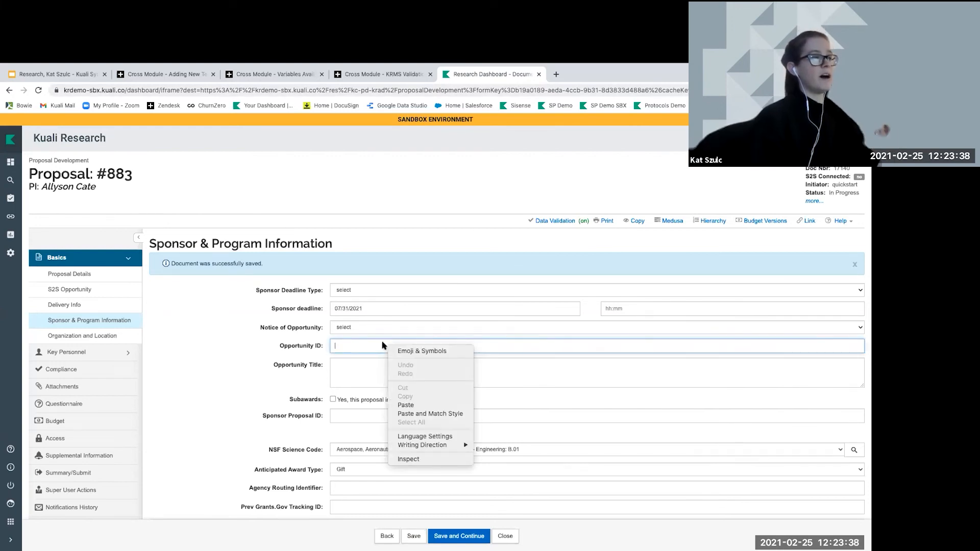
pyautogui.click(414, 463)
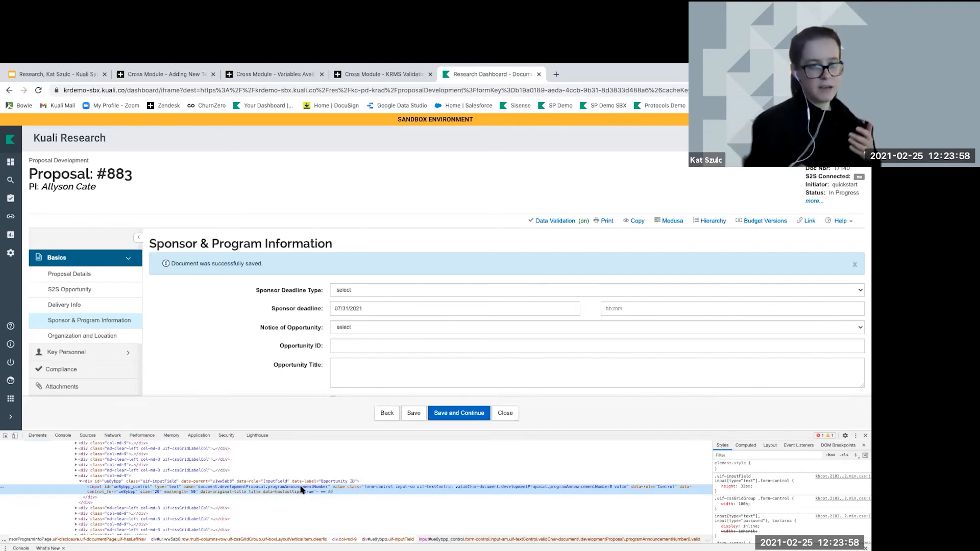
# Review the Cross Module variables table again, then go back to the proposal page
pyautogui.click(281, 76)
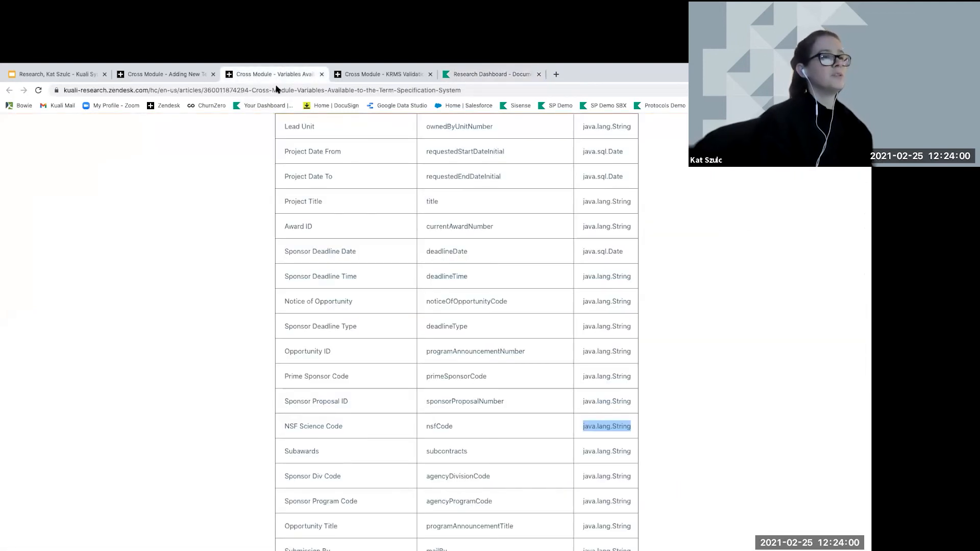
pyautogui.click(621, 429)
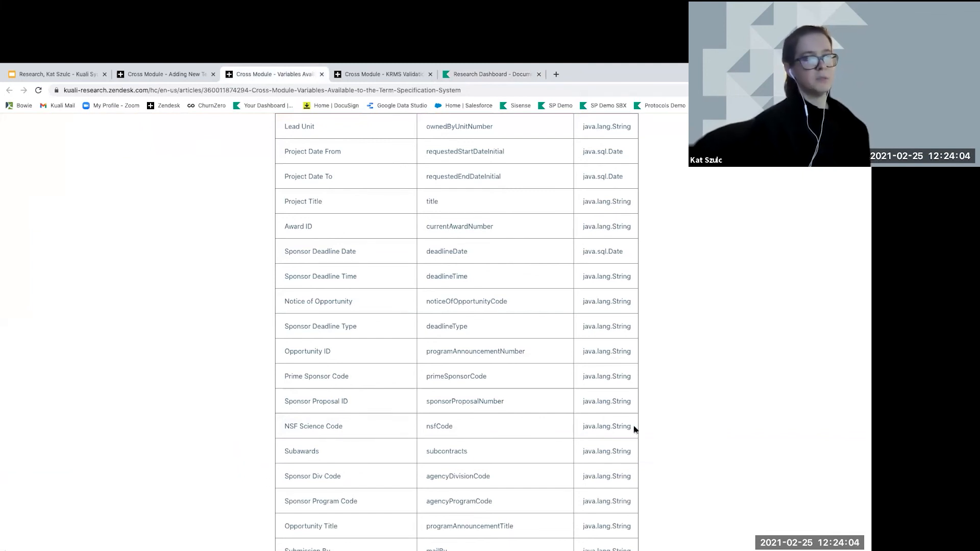
pyautogui.scroll(1, 621, 347)
pyautogui.scroll(2, 622, 349)
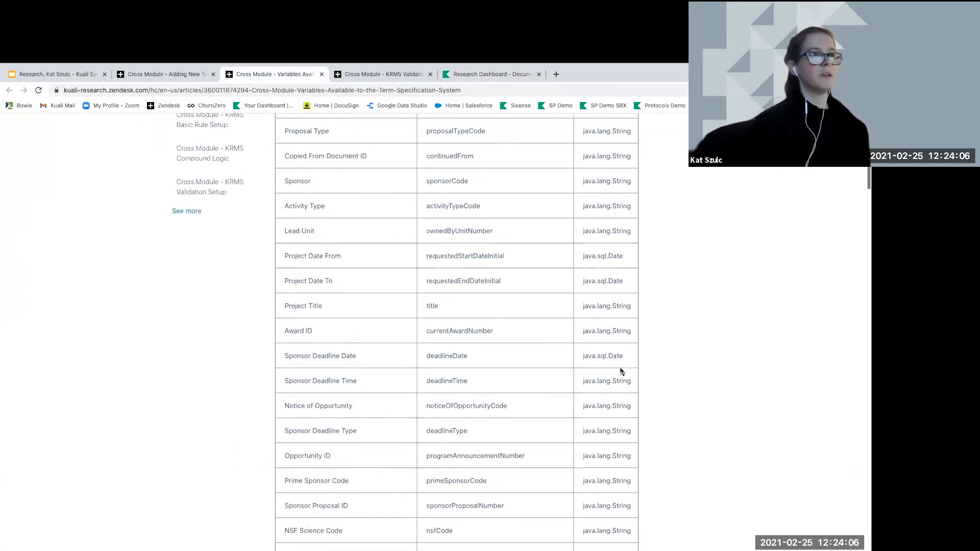
pyautogui.click(472, 76)
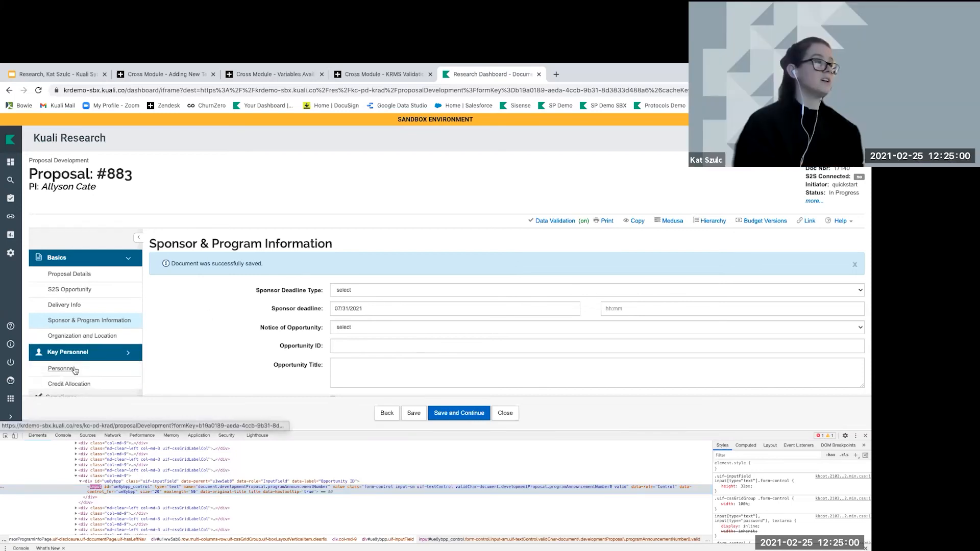
# Show the Key Personnel page without DevTools, revealing two PI certification errors
pyautogui.click(81, 369)
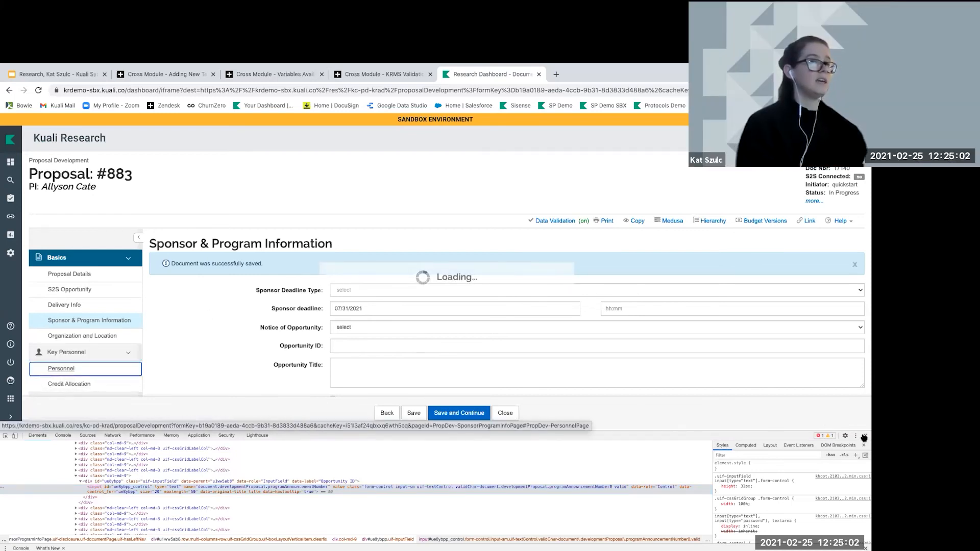
pyautogui.click(864, 436)
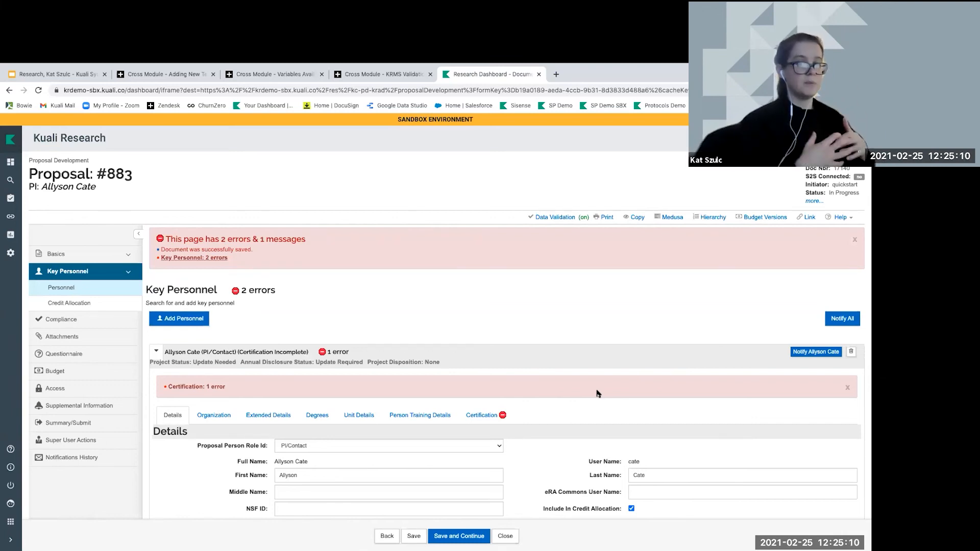
pyautogui.scroll(-2, 458, 425)
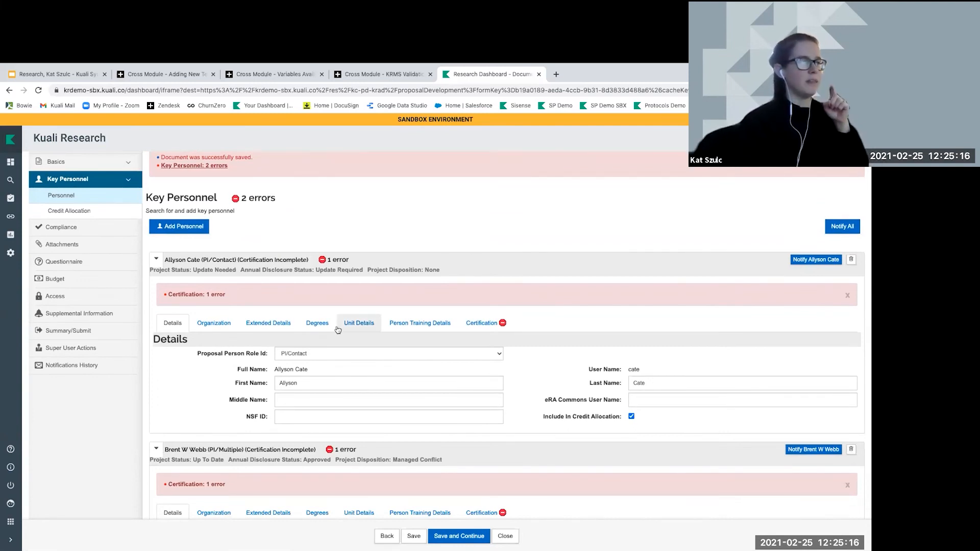
# Expand the first PI's Extended Details down to the Education fields
pyautogui.click(281, 323)
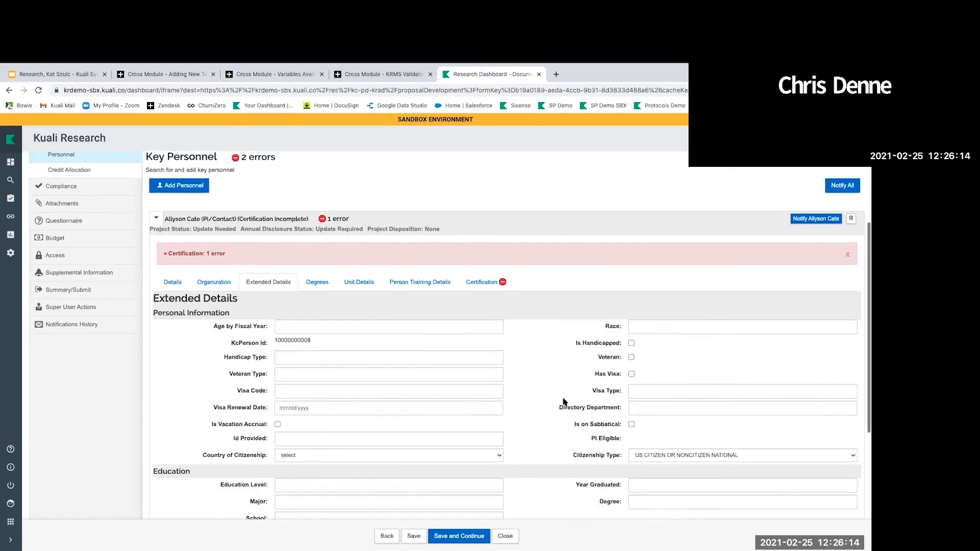
pyautogui.scroll(-2, 564, 400)
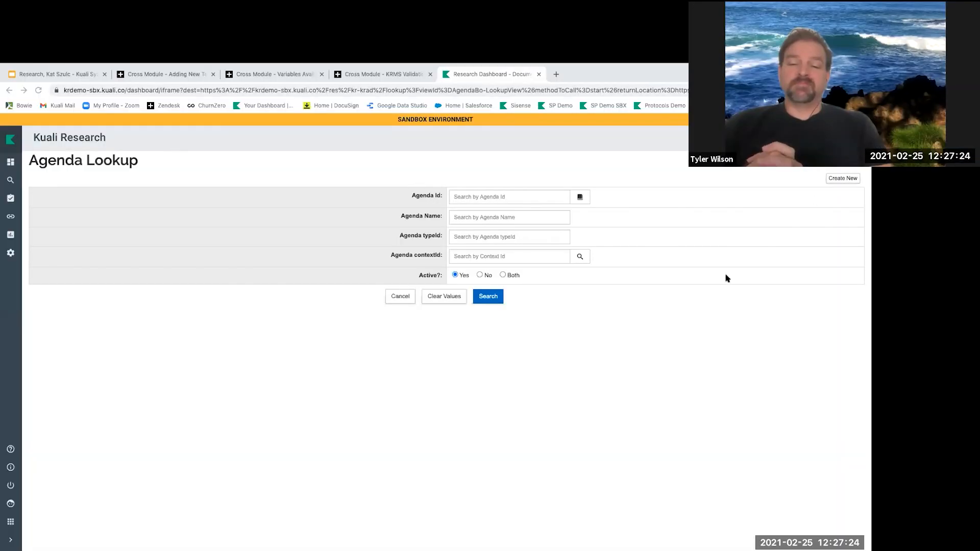
# Start a new agenda named 'Demo' in the Proposal Development namespace
pyautogui.click(839, 180)
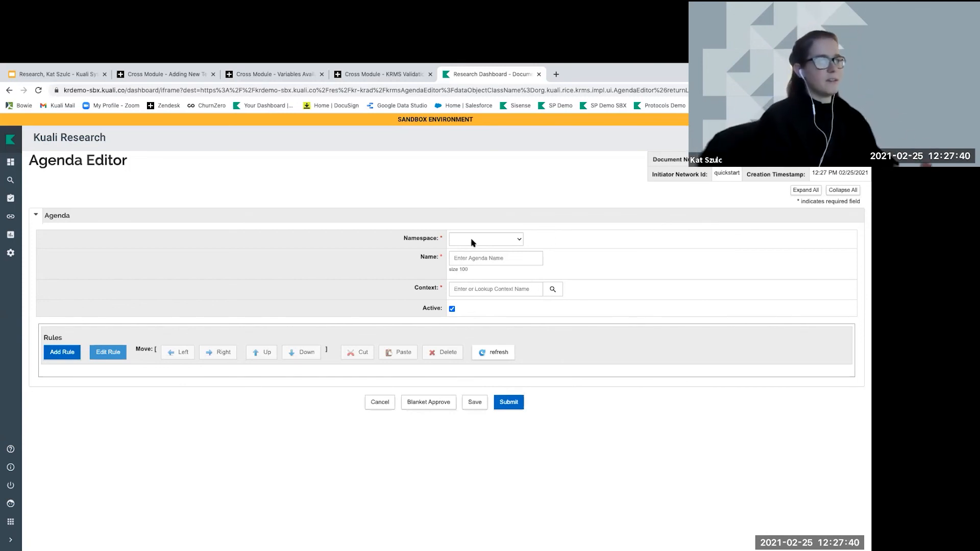
pyautogui.click(505, 239)
pyautogui.click(483, 277)
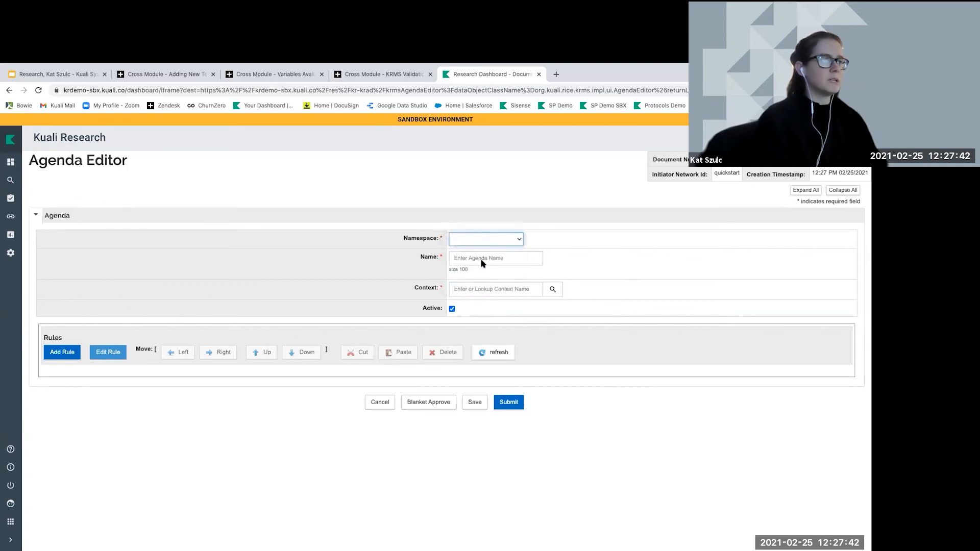
pyautogui.click(480, 260)
pyautogui.write('Demo')
# Assign context KC-PD-CONTEXT and set the agenda type to Unit Agenda
pyautogui.click(546, 295)
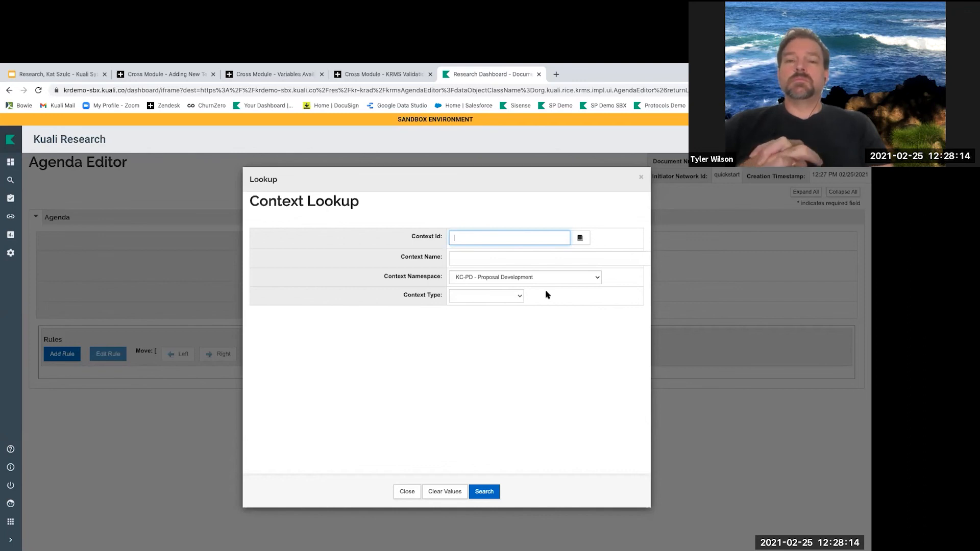
pyautogui.click(496, 490)
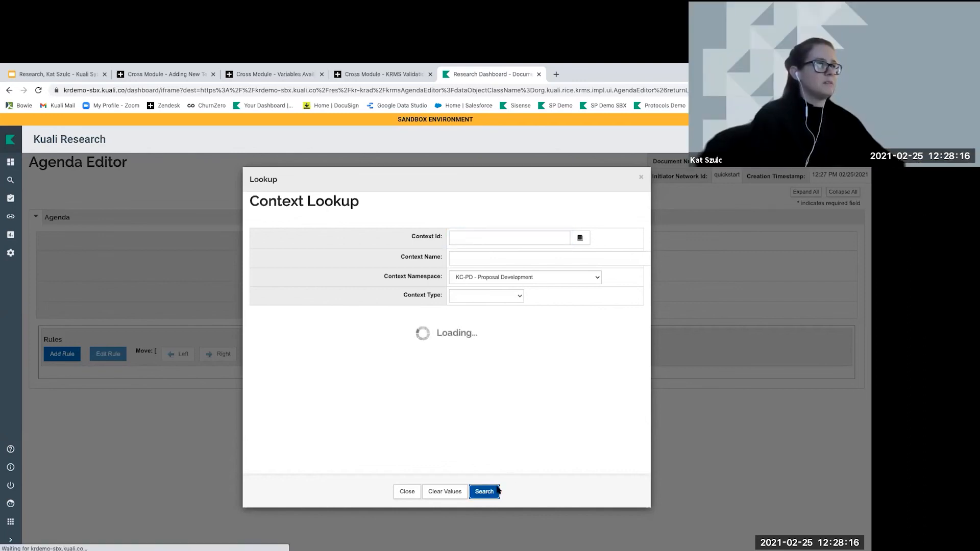
pyautogui.click(261, 296)
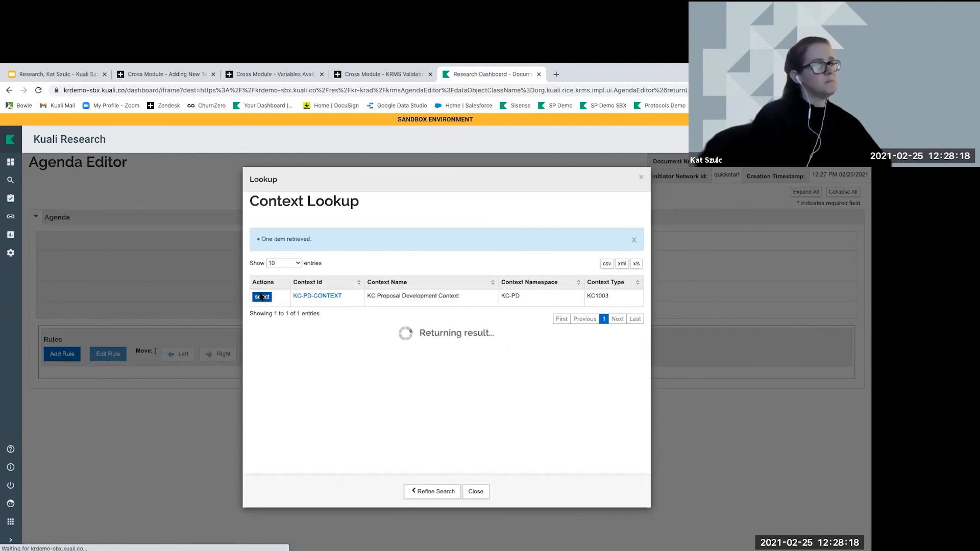
pyautogui.click(454, 310)
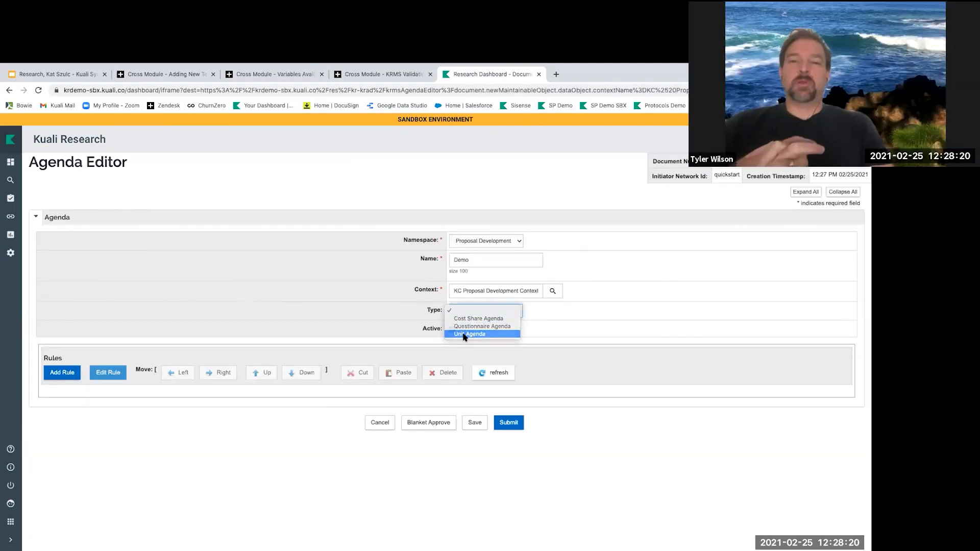
pyautogui.click(465, 334)
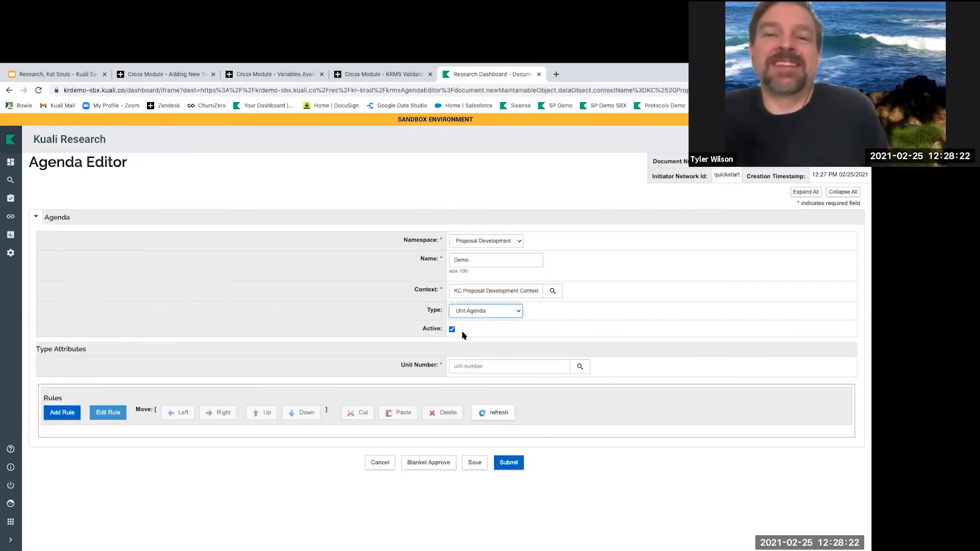
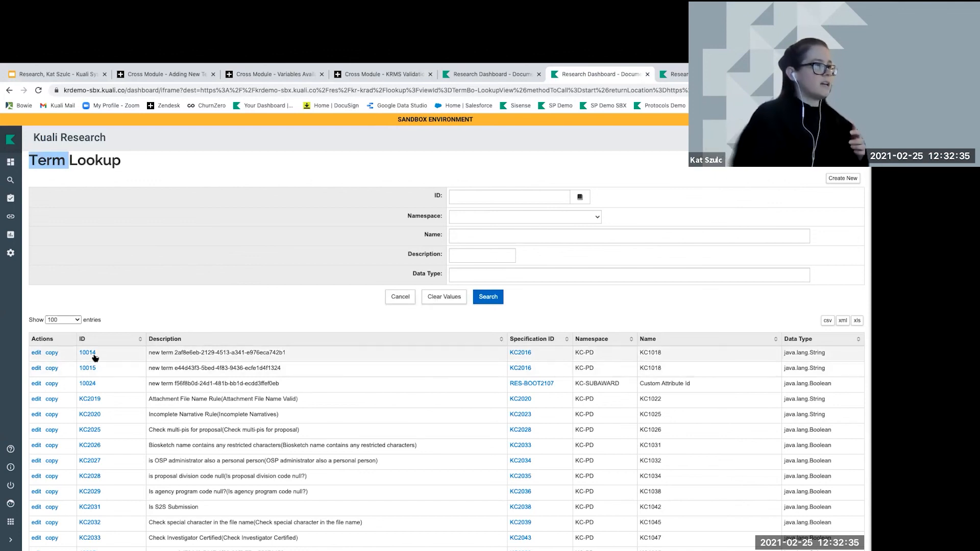
# Select the description text of term 10014 in the results, then just its generated ID
pyautogui.tripleClick(153, 353)
pyautogui.click(178, 359)
pyautogui.click(175, 353)
pyautogui.moveTo(174, 353); pyautogui.dragTo(285, 353)
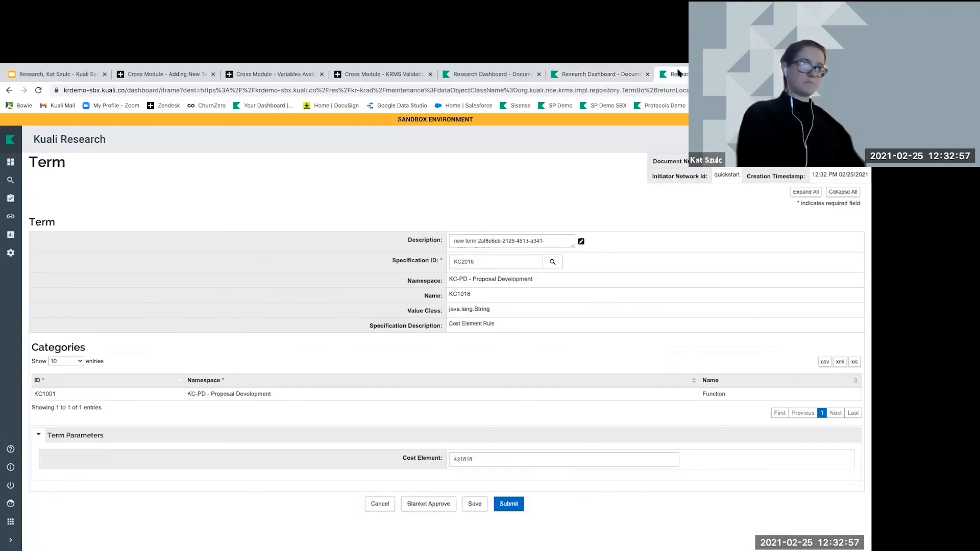
# Enlarge the KC1018 term's Description box, then select its description and the Cost Element Rule specification text
pyautogui.moveTo(574, 245); pyautogui.dragTo(632, 279)
pyautogui.click(536, 257)
pyautogui.tripleClick(514, 357)
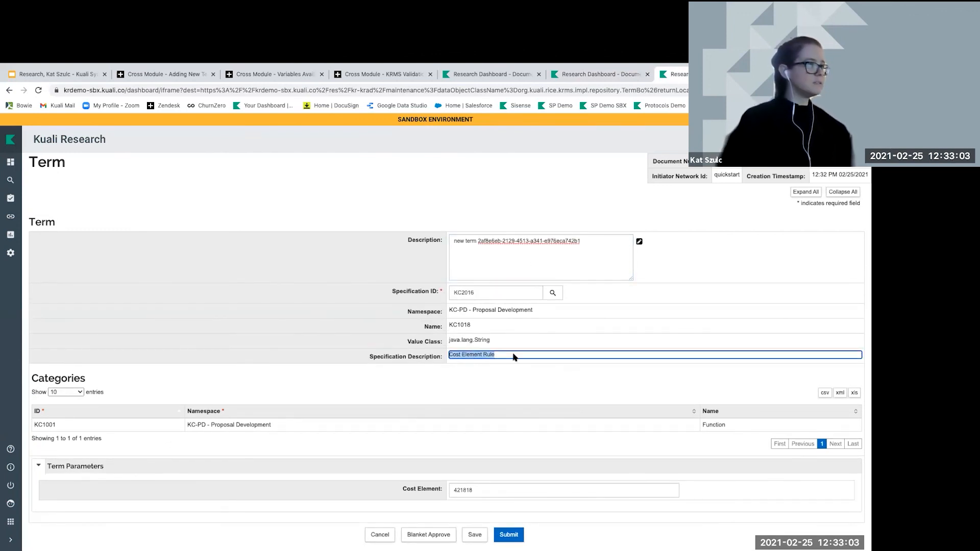
pyautogui.moveTo(587, 241); pyautogui.dragTo(449, 243)
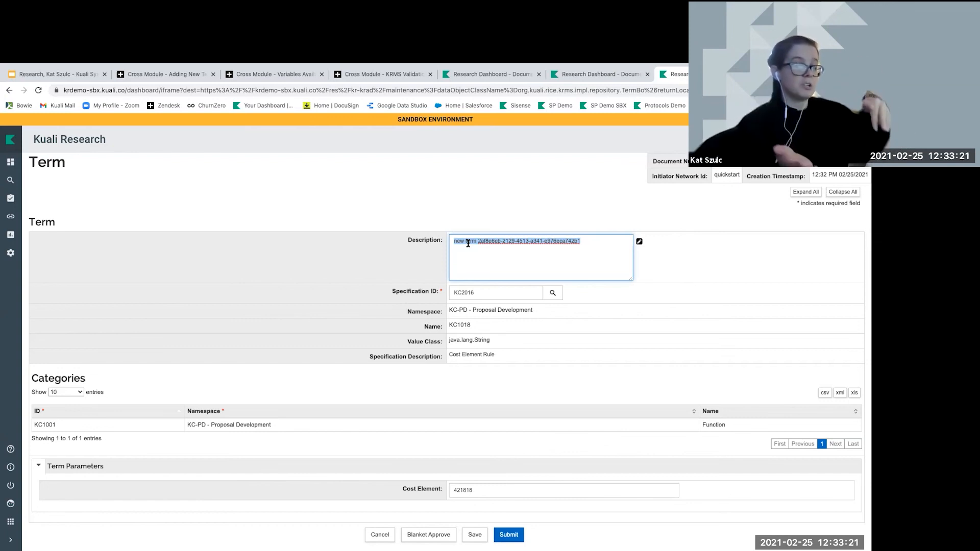
pyautogui.moveTo(453, 243); pyautogui.dragTo(582, 245)
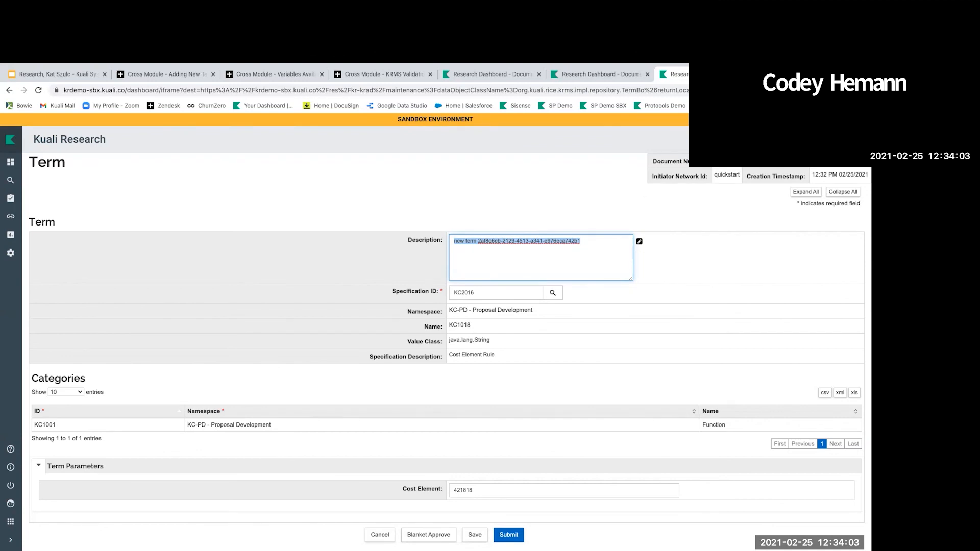
# Go to the Research Dashboard, then switch back to the Term Lookup results tab
pyautogui.click(9, 162)
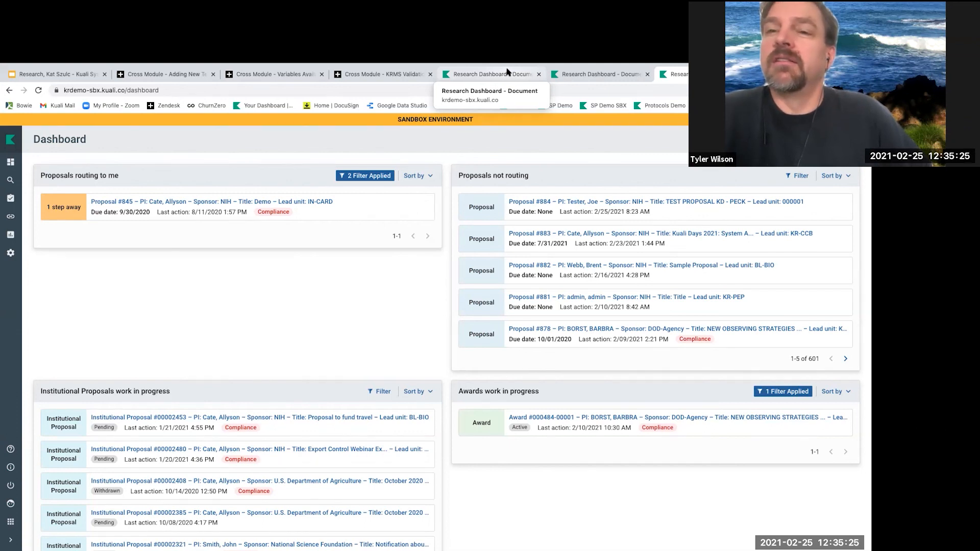
pyautogui.click(597, 74)
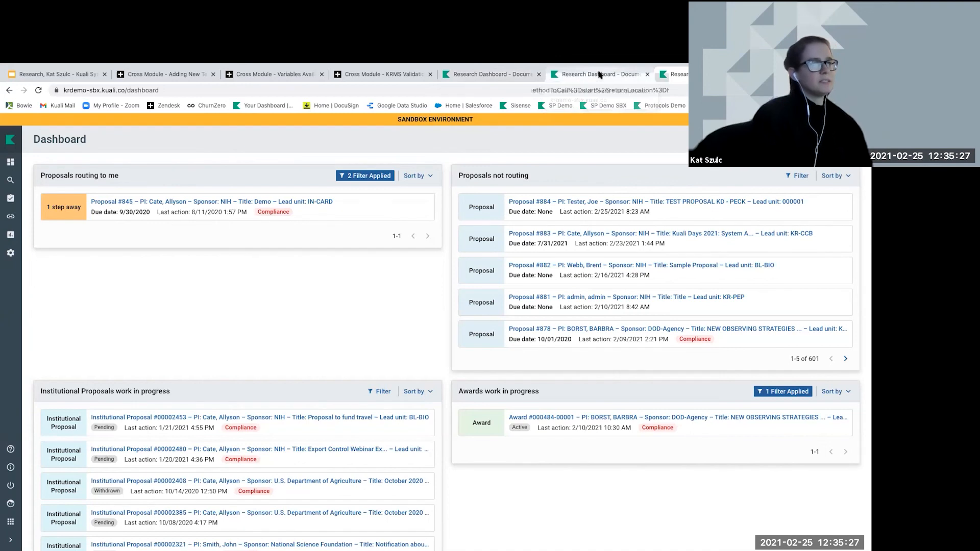